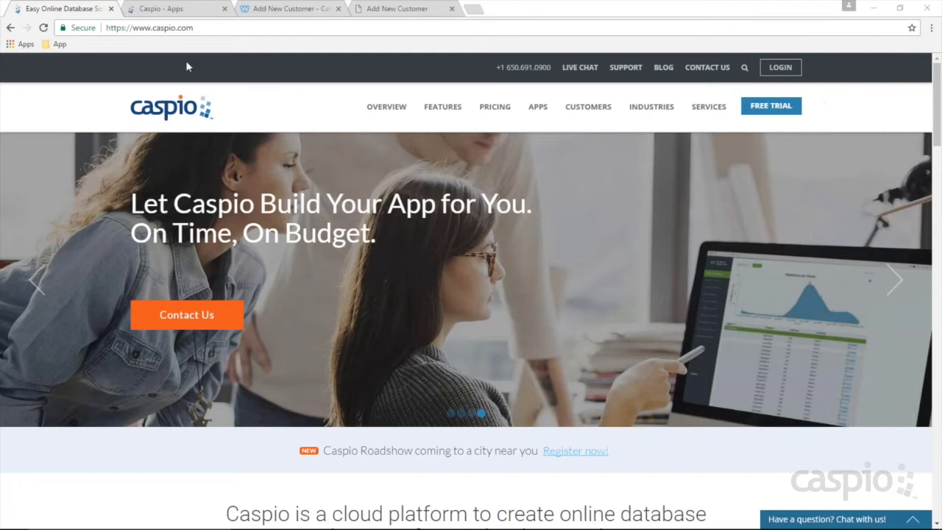
# Step: Open the 01 Manage Customer Projects app and show its tables, MD_tbl_States_Lookup and tbl_customer_info_
pyautogui.hotkey('ctrl', 'Tab')
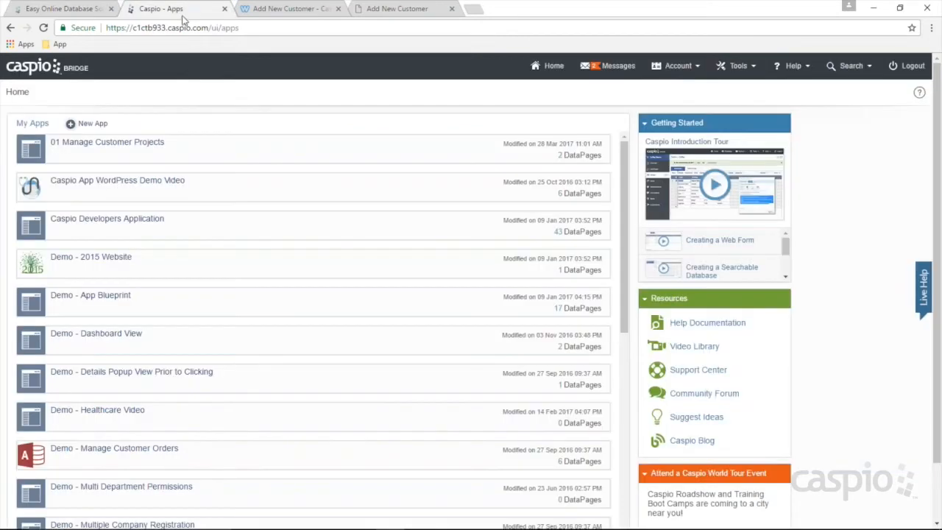
pyautogui.moveTo(140, 144)
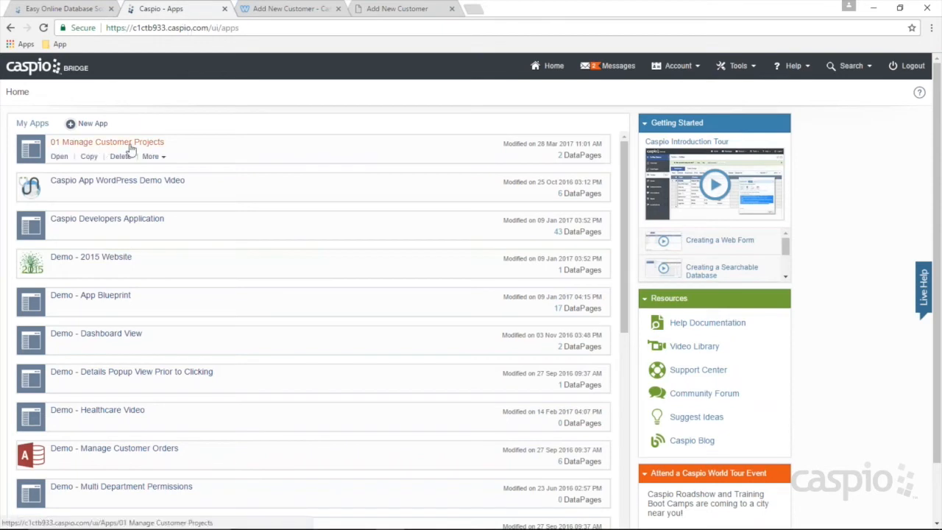
pyautogui.click(59, 156)
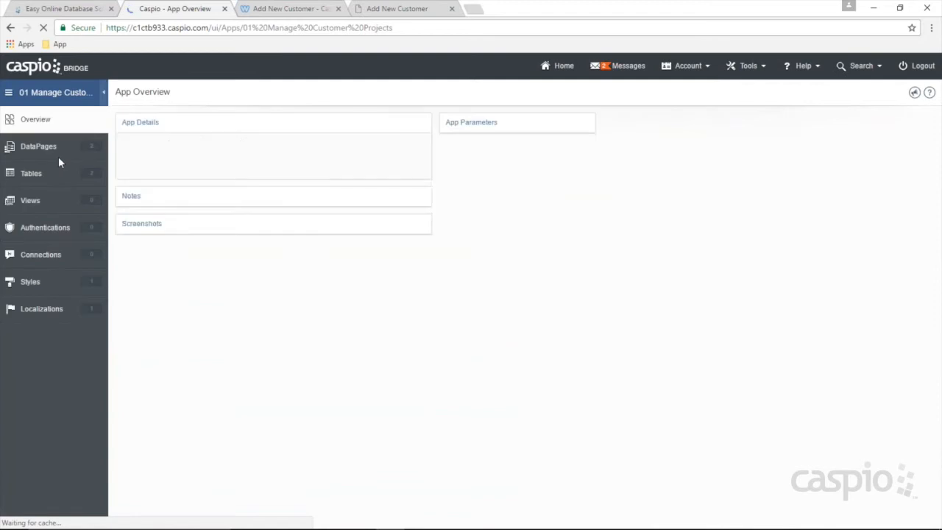
pyautogui.click(42, 176)
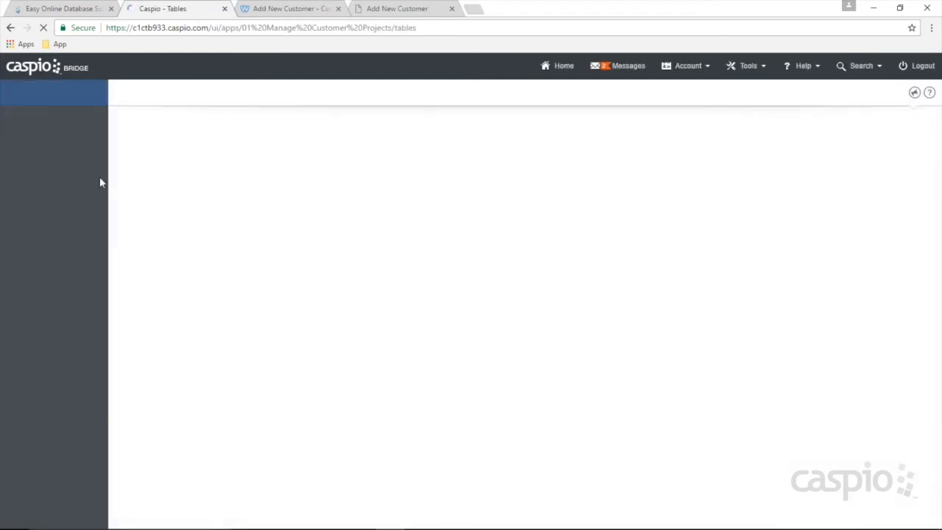
pyautogui.moveTo(154, 182)
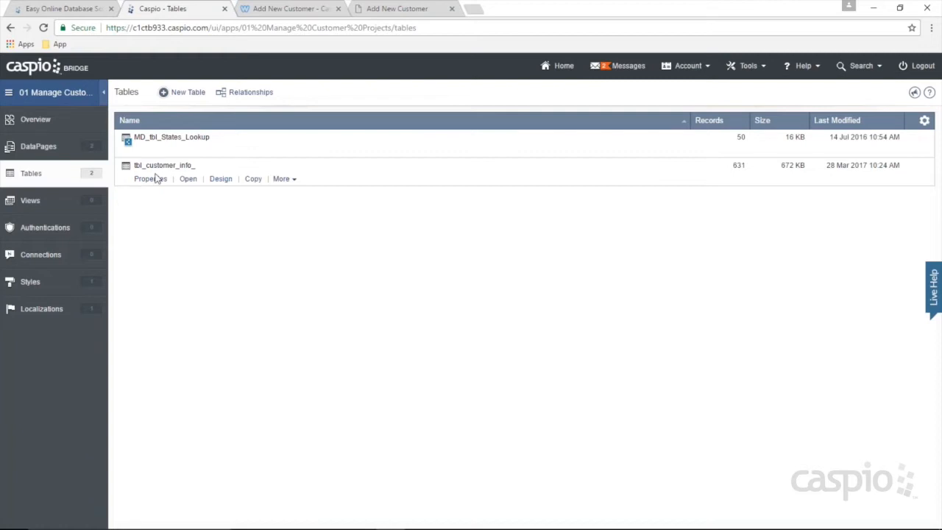
# Step: Open tbl_customer_info_ and browse its customer records
pyautogui.click(187, 179)
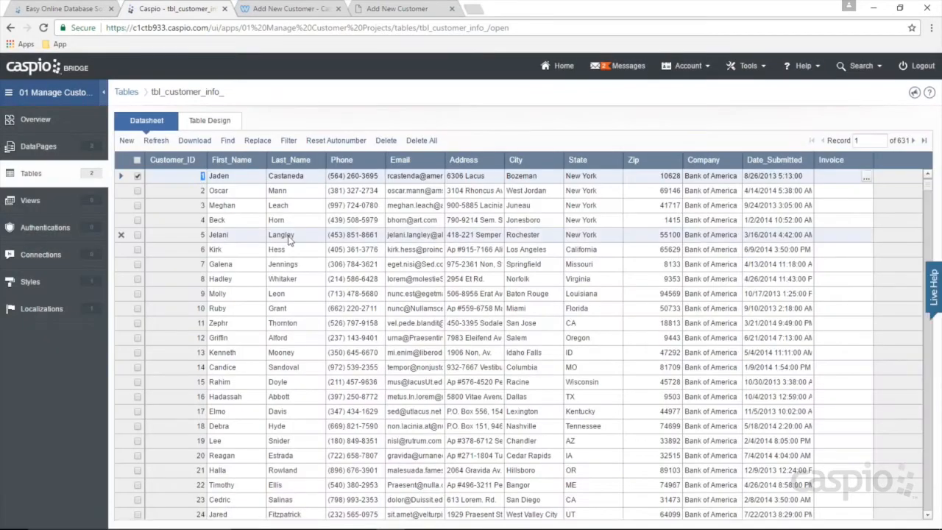
pyautogui.click(291, 234)
pyautogui.click(360, 266)
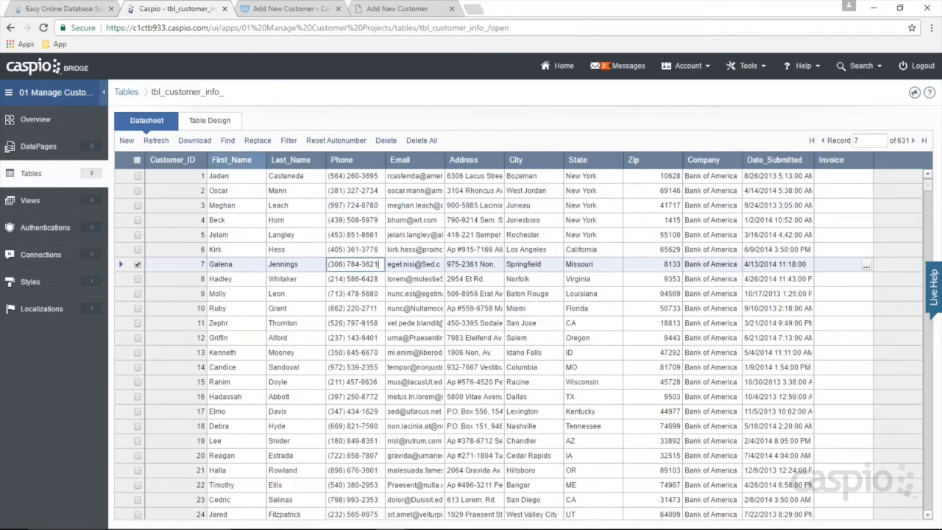
# Step: Mark Customer_ID as Unique in the Table Design of tbl_customer_info_
pyautogui.click(212, 122)
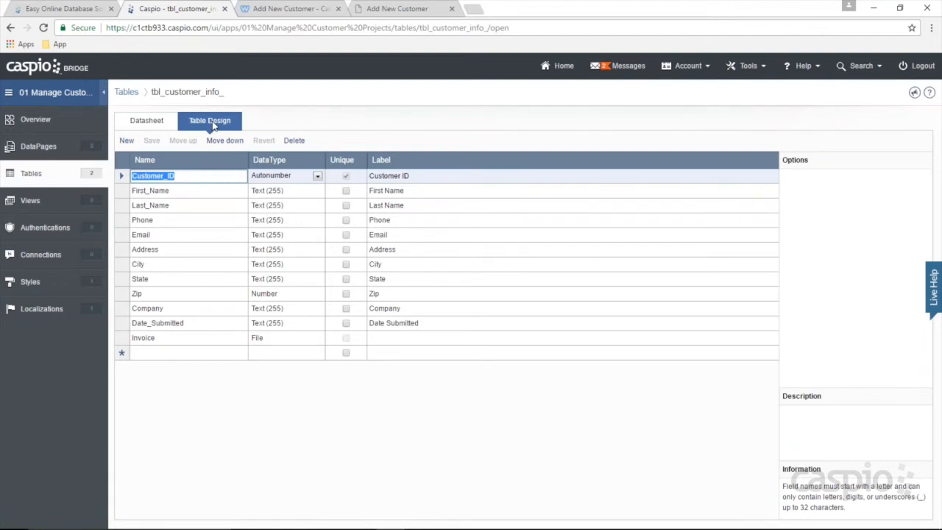
pyautogui.click(346, 175)
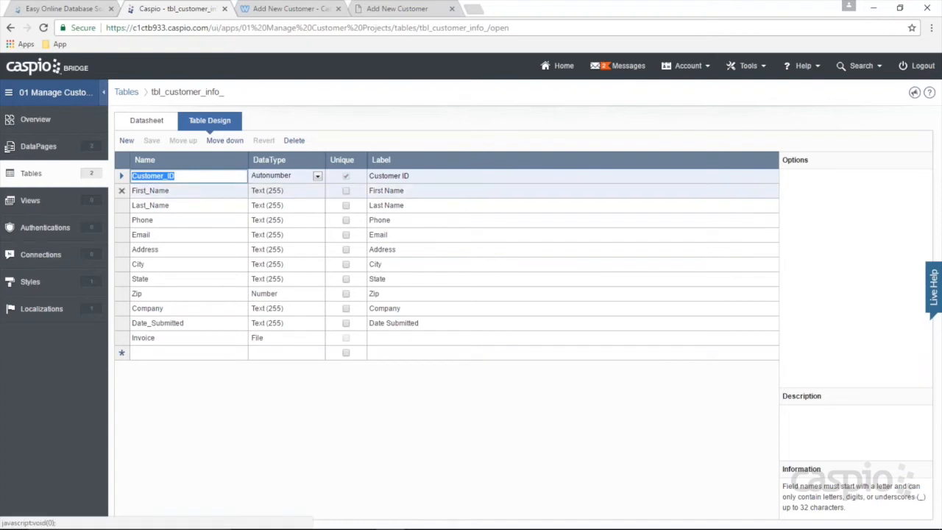
pyautogui.click(48, 151)
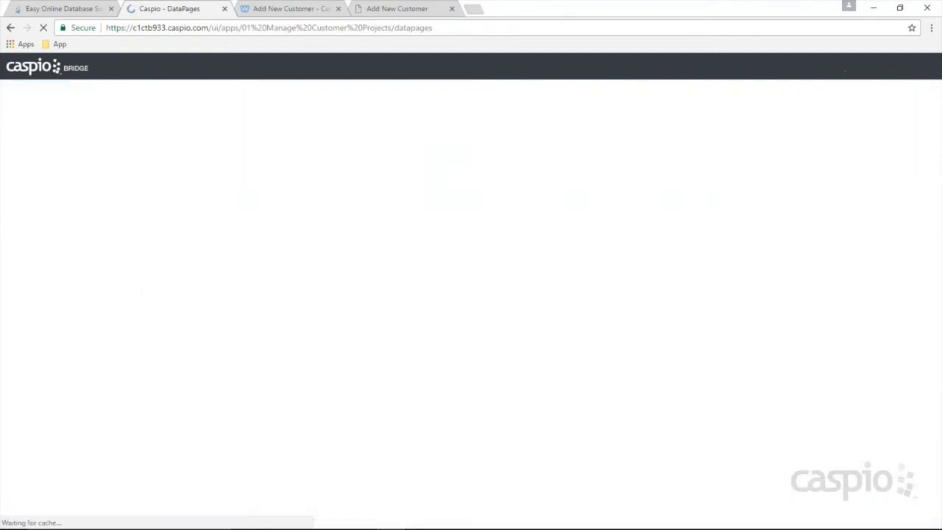
# Step: Deploy the Add New Customer DataPage to get its embed code
pyautogui.moveTo(126, 156)
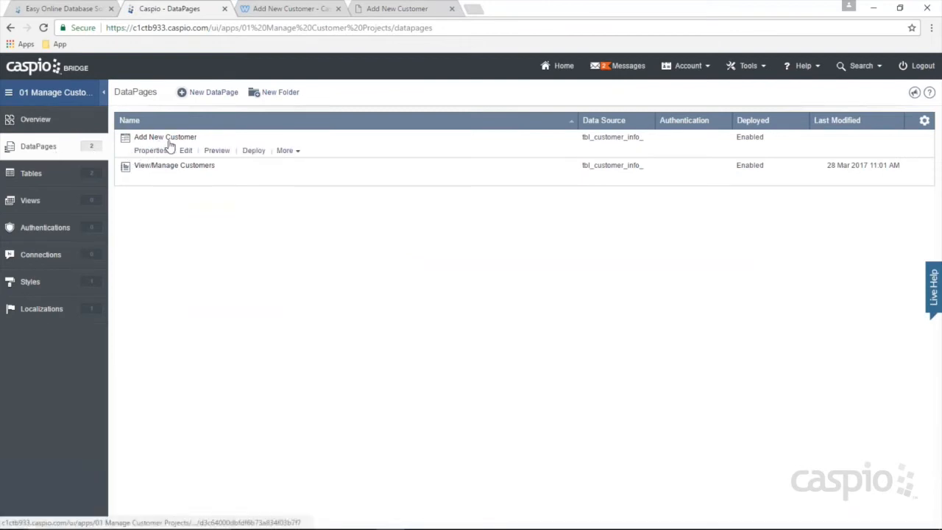
pyautogui.moveTo(177, 176)
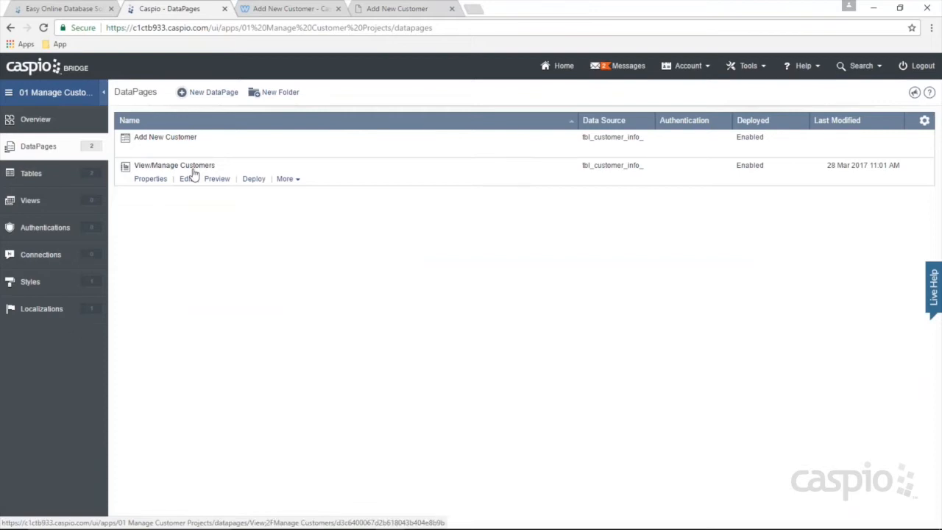
pyautogui.moveTo(253, 152)
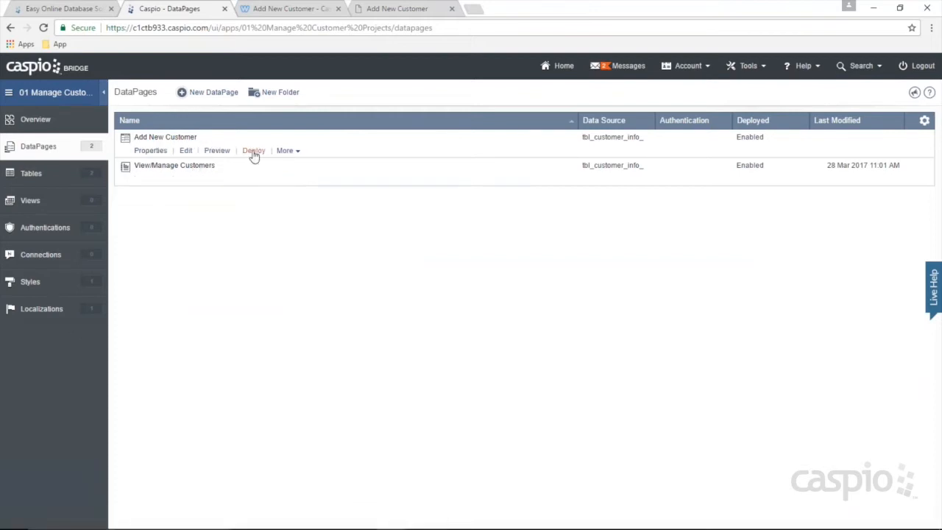
pyautogui.click(253, 151)
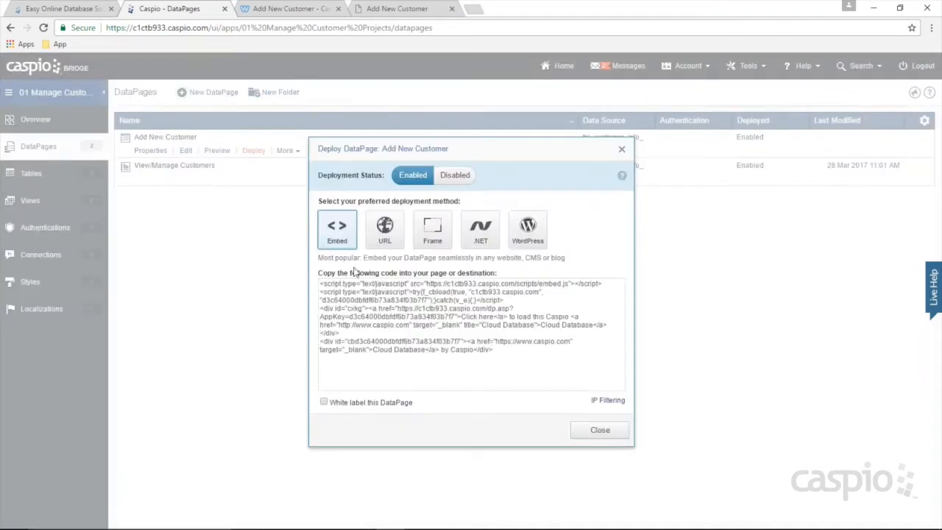
pyautogui.click(289, 9)
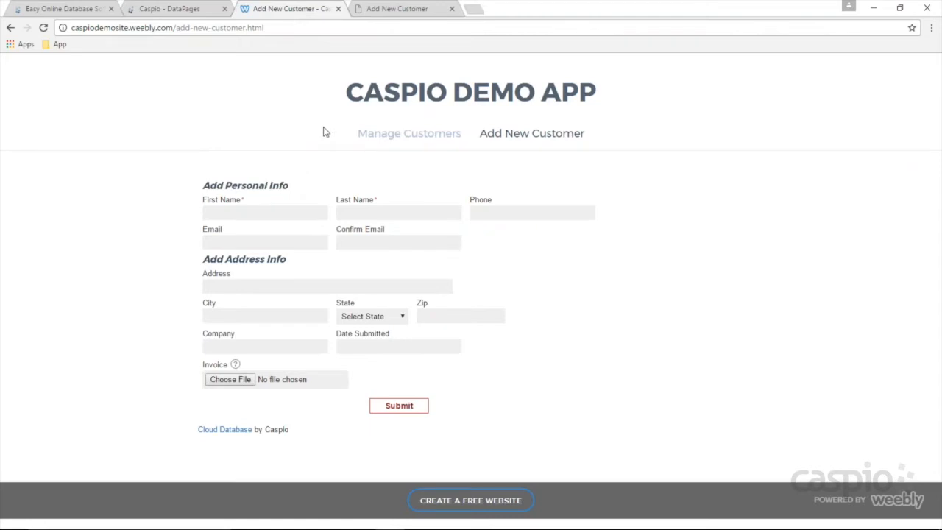
# Step: View the Add New Customer and Manage Customers pages on the Weebly demo site
pyautogui.click(534, 140)
pyautogui.click(418, 139)
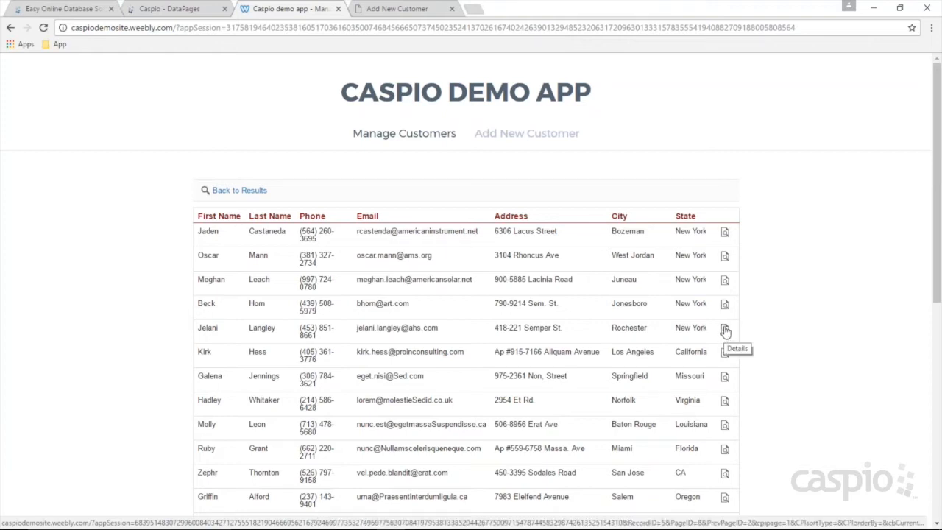
pyautogui.click(198, 14)
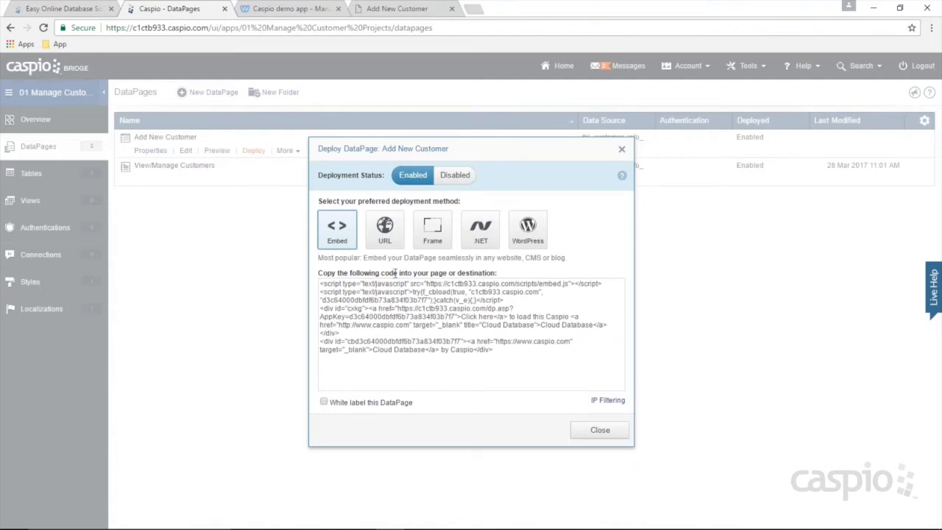
# Step: Show Add New Customer's direct URL, then search View/Manage Customers to list all records
pyautogui.click(383, 245)
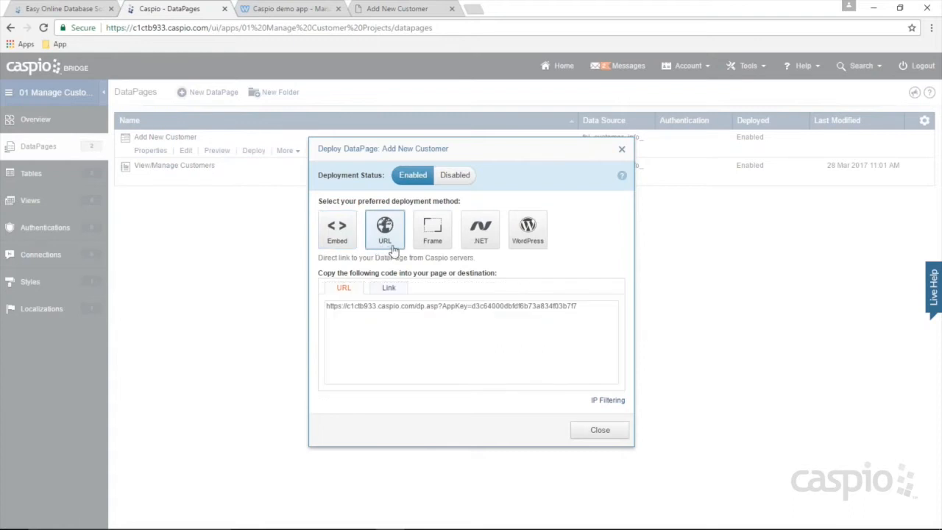
pyautogui.click(397, 8)
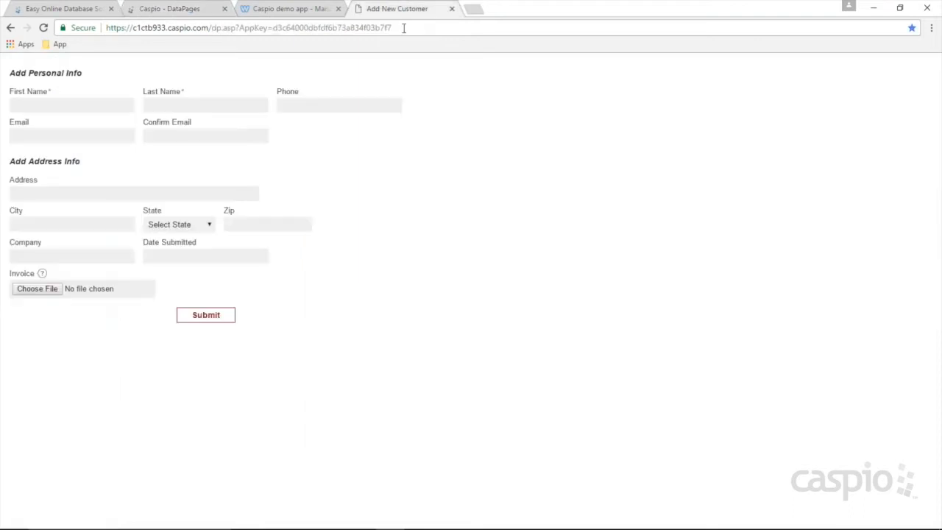
pyautogui.click(59, 45)
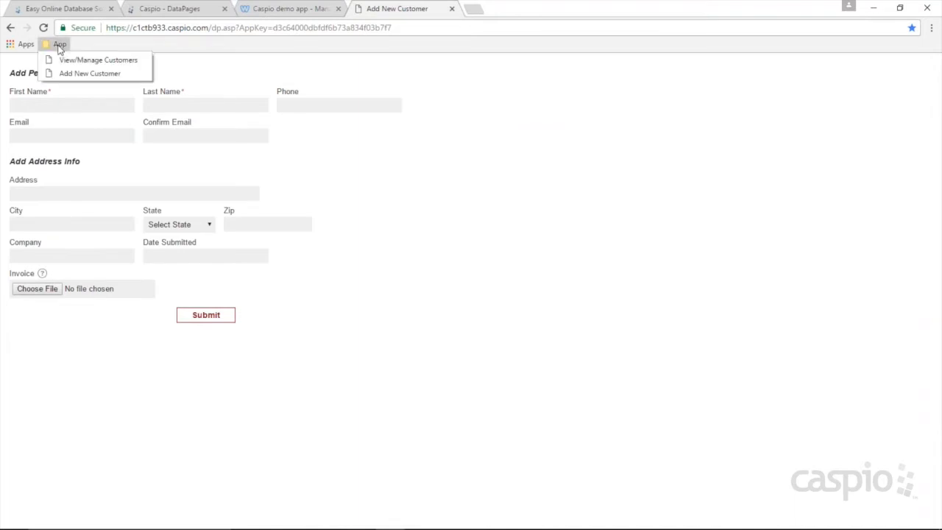
pyautogui.click(71, 62)
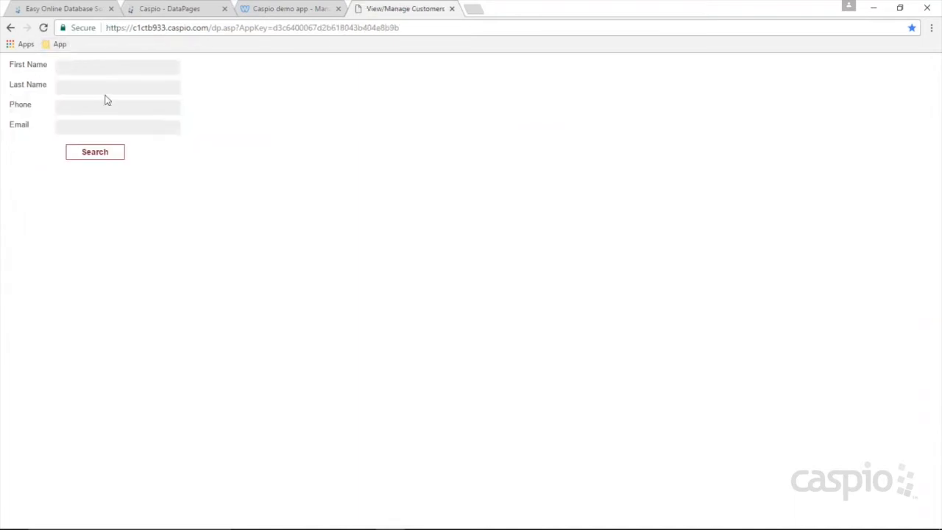
pyautogui.click(107, 154)
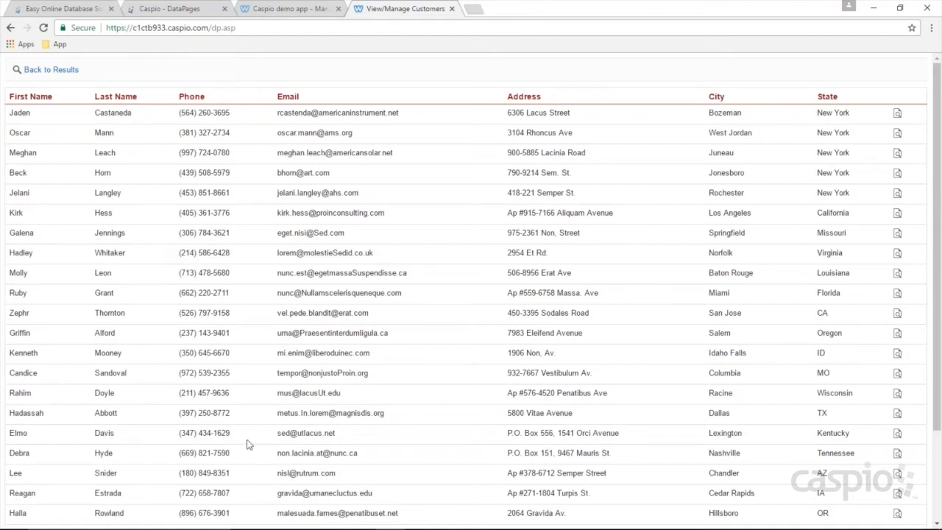
# Step: Maximize a blank Notepad and type PUBLIC, INTERNAL and PUBLIC/INTERNAL on separate lines
pyautogui.moveTo(305, 520)
pyautogui.moveTo(417, 518)
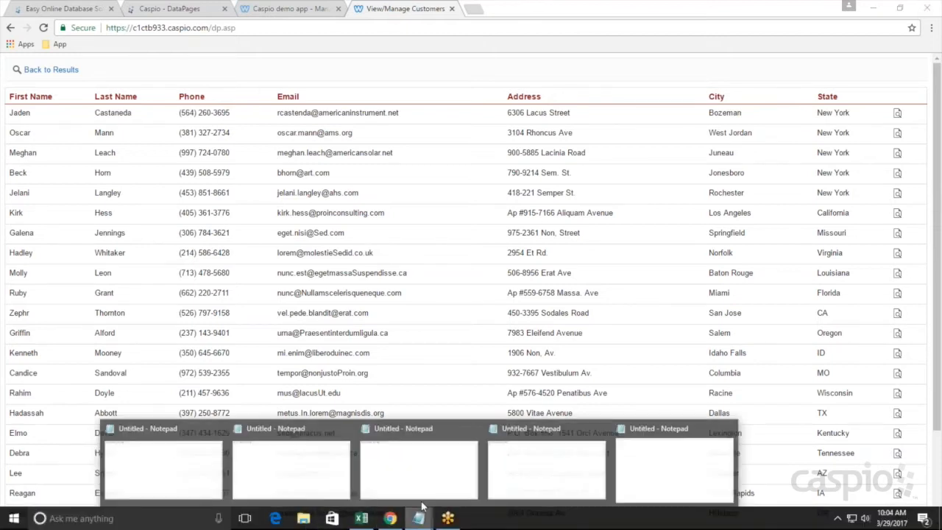
pyautogui.click(206, 472)
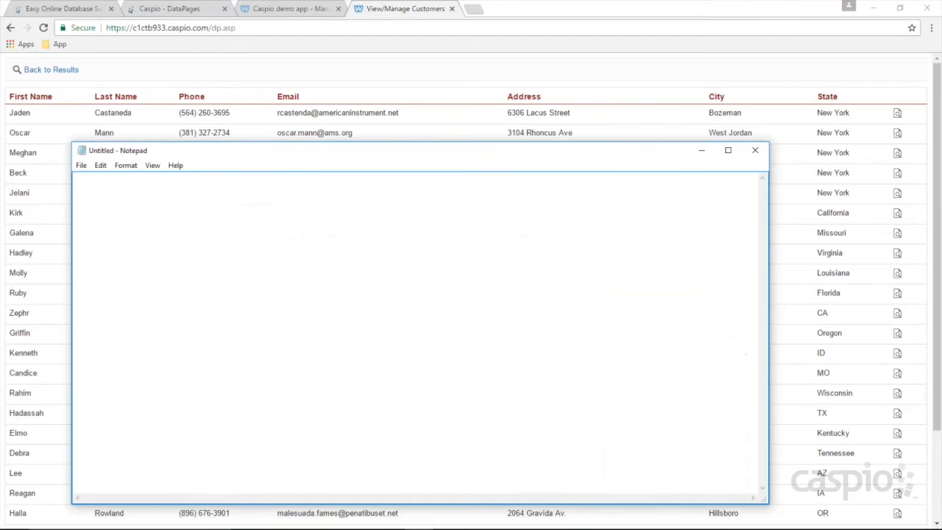
pyautogui.click(727, 151)
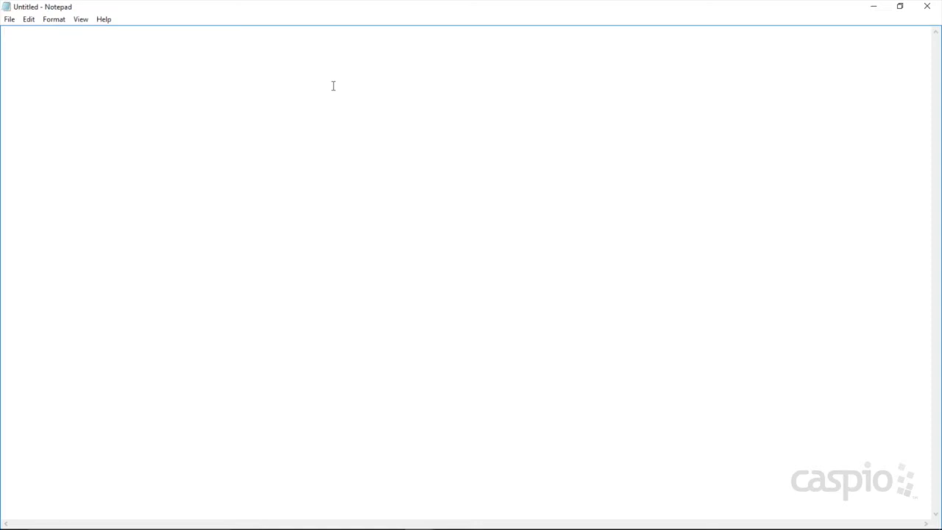
pyautogui.write('PUBLIC')
pyautogui.press('Return')
pyautogui.press('Return')
pyautogui.write('INTERNAL')
pyautogui.press('Return')
pyautogui.press('Return')
pyautogui.write('PUB')
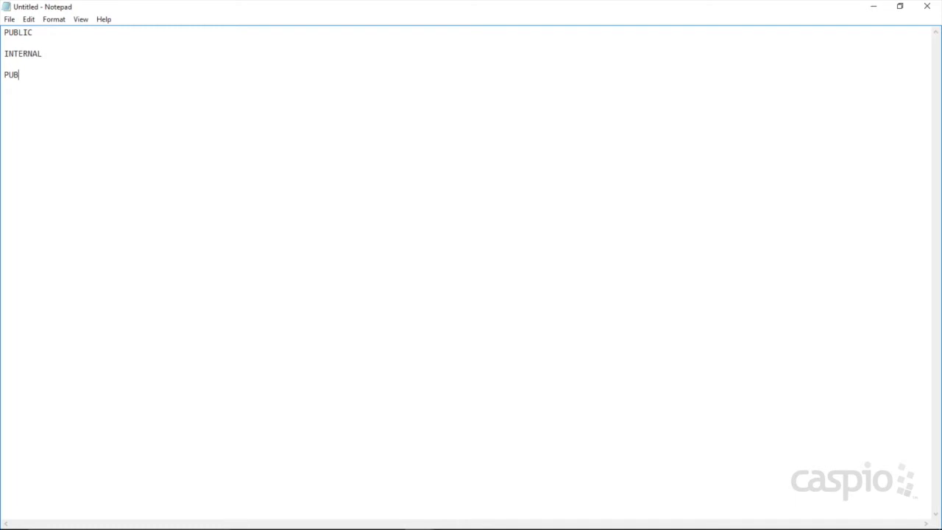
pyautogui.write('LIC/INTERNAL')
pyautogui.click(41, 33)
# Step: Add '- Salary guide' and '- Recipe guide' as items under PUBLIC
pyautogui.press('Return')
pyautogui.write('-')
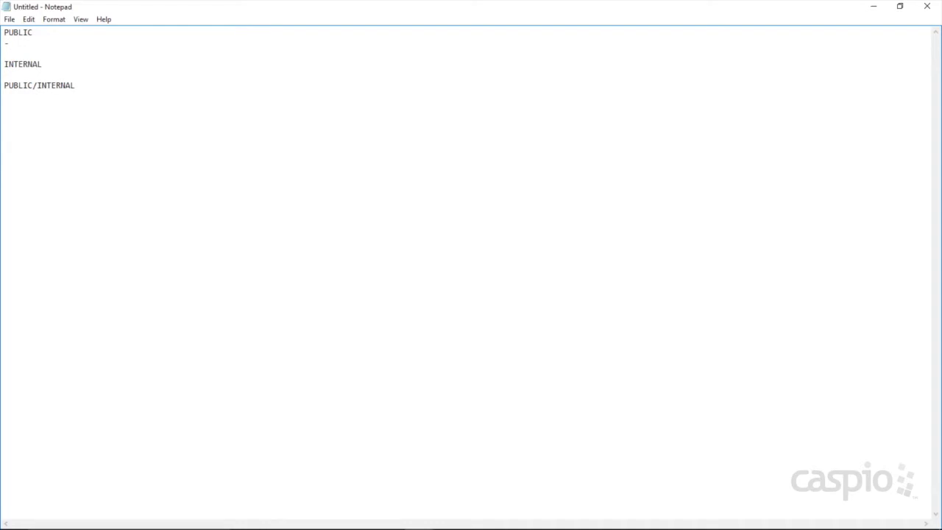
pyautogui.write(' Salary guide')
pyautogui.press('Return')
pyautogui.write('- Recipe')
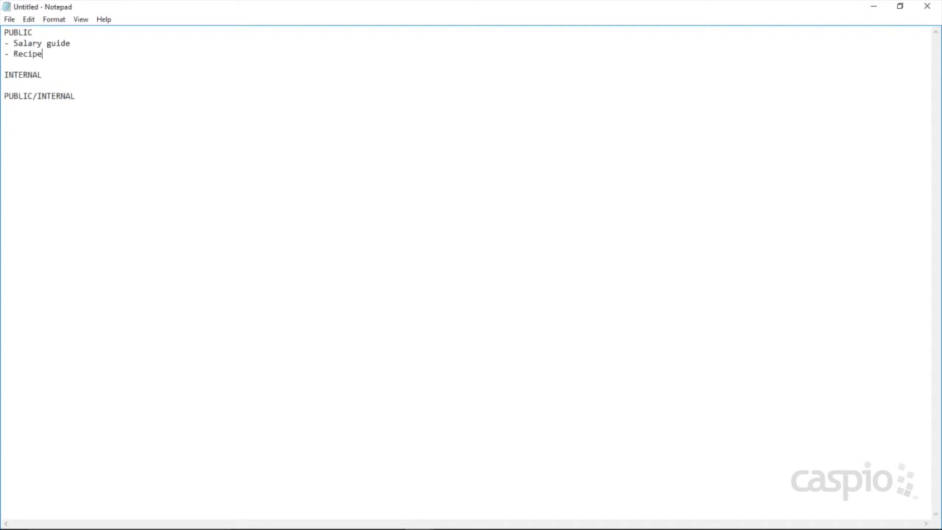
pyautogui.write(' guide')
# Step: Under INTERNAL, list CRM, Project Management, Task Management and Inventory Management as dashed lines
pyautogui.press('Return')
pyautogui.write('-')
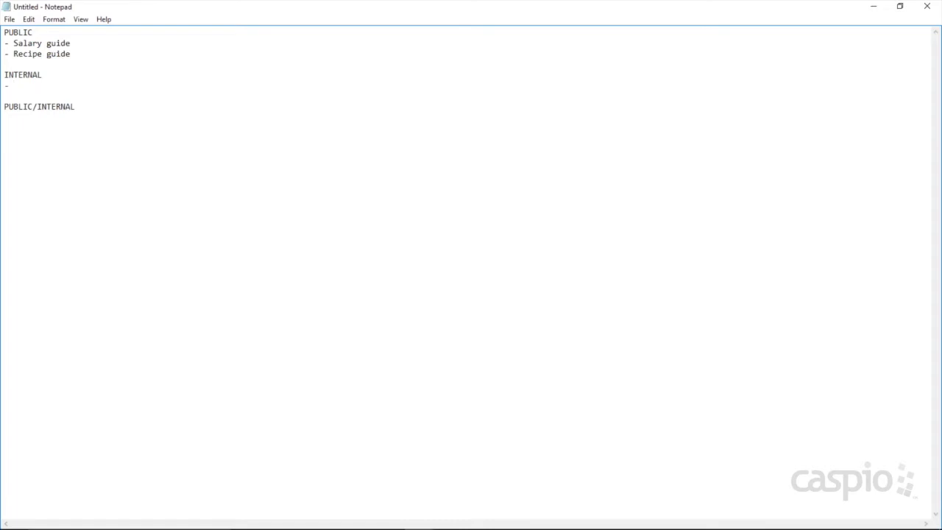
pyautogui.write('CRM')
pyautogui.press('Return')
pyautogui.write('- Project Management')
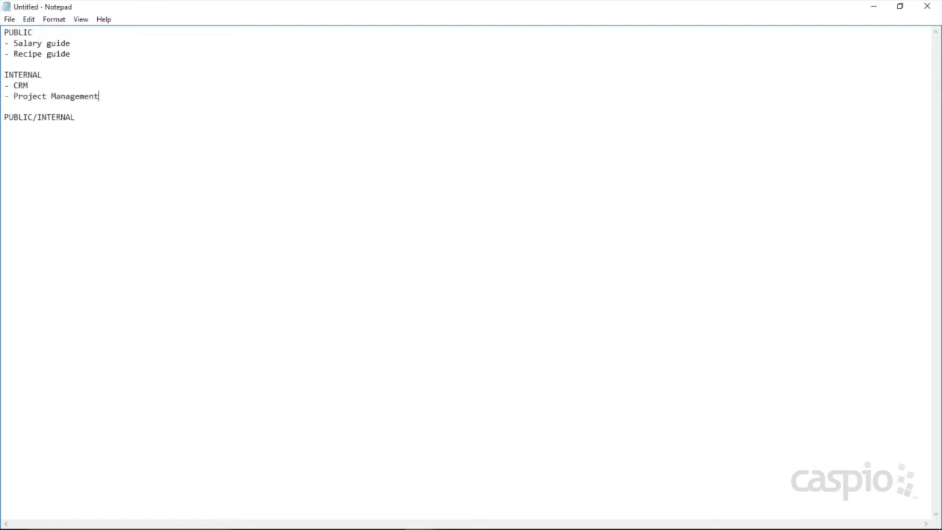
pyautogui.press('Return')
pyautogui.write('- T')
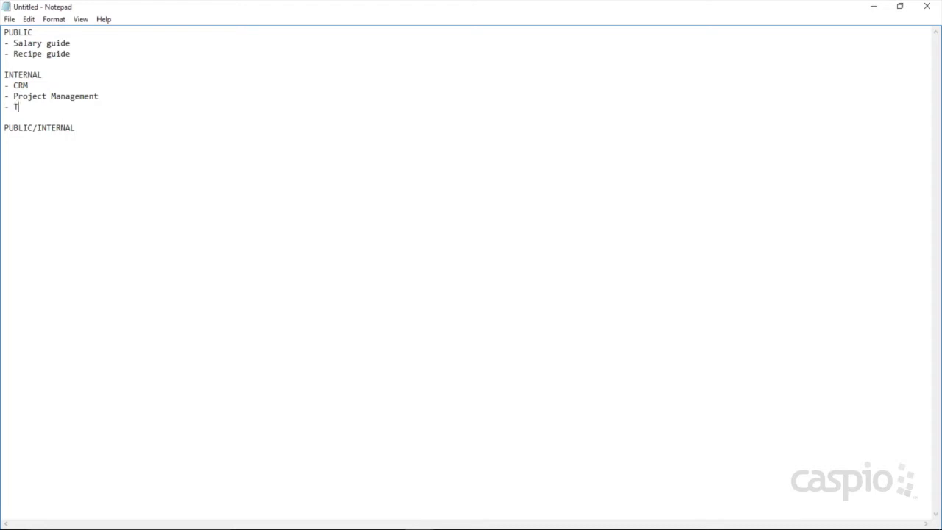
pyautogui.write('ask Management')
pyautogui.press('Return')
pyautogui.write('- Inv')
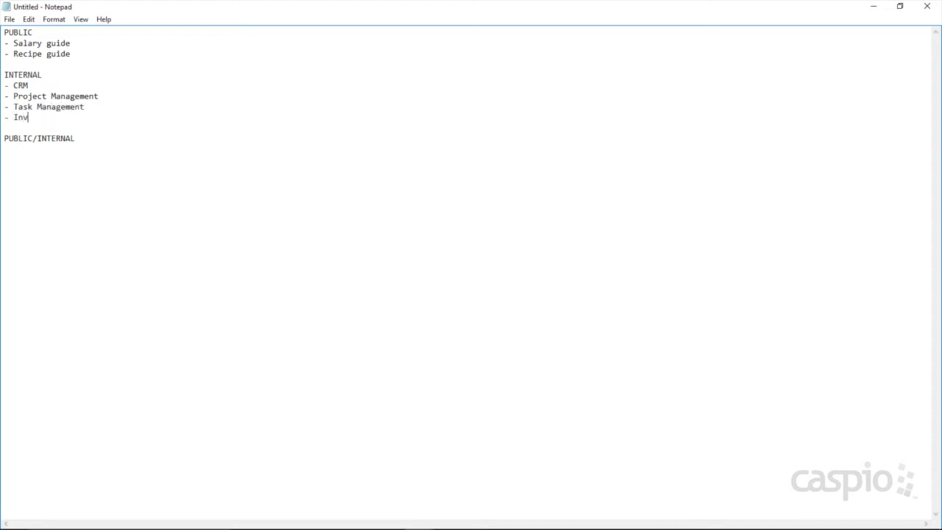
pyautogui.write('entory Management')
# Step: Add '- Ticket Management' and '- Manage Customer Projects' to the INTERNAL list
pyautogui.press('Return')
pyautogui.write('- Tocls')
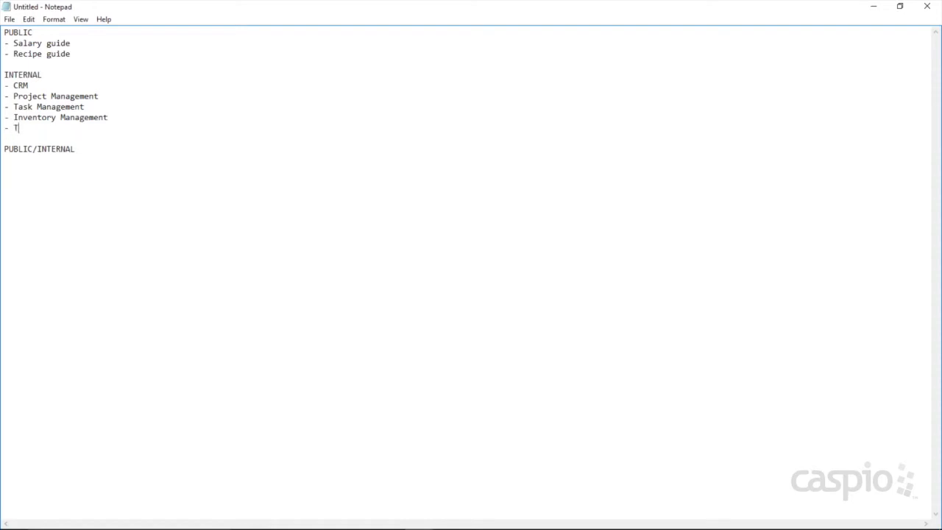
pyautogui.press('BackSpace')
pyautogui.press('BackSpace')
pyautogui.press('BackSpace')
pyautogui.press('BackSpace')
pyautogui.write('icket Management')
pyautogui.press('Return')
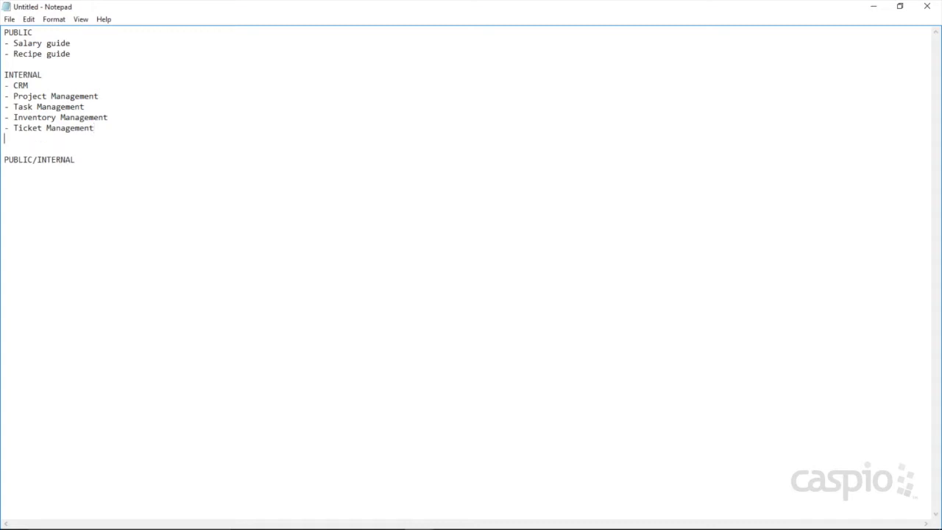
pyautogui.write('- Manage Customer Projects')
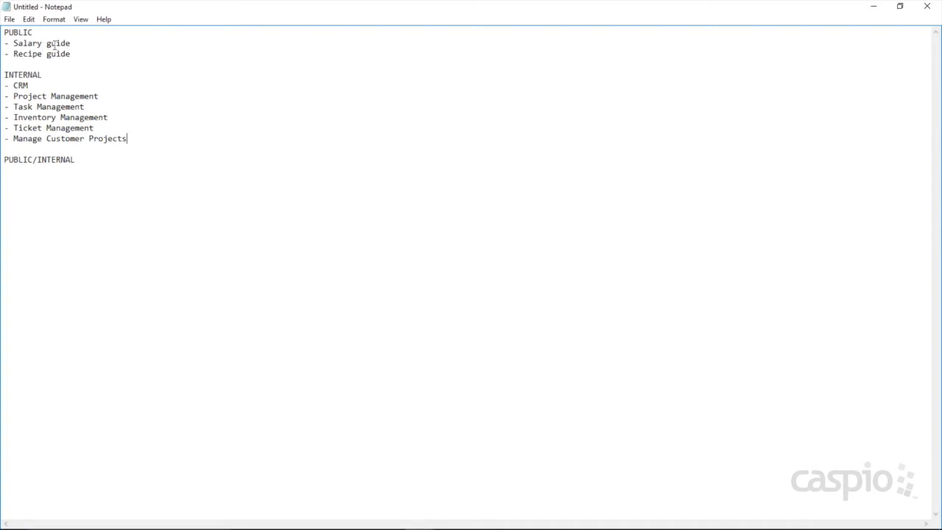
# Step: Start a dashed list line under PUBLIC/INTERNAL
pyautogui.click(93, 166)
pyautogui.press('Return')
pyautogui.write('-')
# Step: List realtor.com, facebook.com and amazon.com under PUBLIC/INTERNAL, then select the realtor.com text
pyautogui.write('realtor.com')
pyautogui.press('Return')
pyautogui.write('- facebook.com')
pyautogui.press('Return')
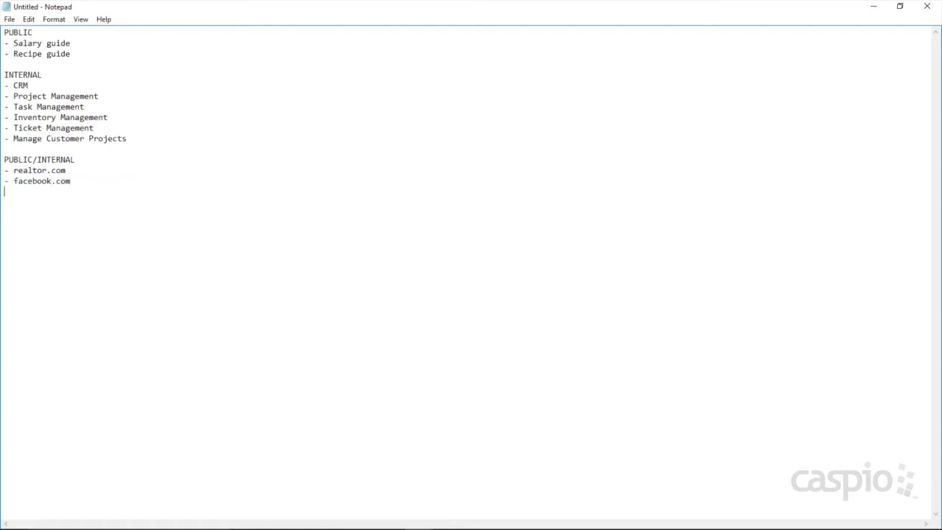
pyautogui.write('-ama')
pyautogui.press('BackSpace')
pyautogui.press('BackSpace')
pyautogui.press('BackSpace')
pyautogui.write('amazong.com')
pyautogui.press('BackSpace')
pyautogui.press('BackSpace')
pyautogui.press('BackSpace')
pyautogui.press('BackSpace')
pyautogui.press('BackSpace')
pyautogui.press('BackSpace')
pyautogui.write('.com')
pyautogui.moveTo(66, 170); pyautogui.dragTo(12, 170)
pyautogui.hotkey('ctrl', 'c')
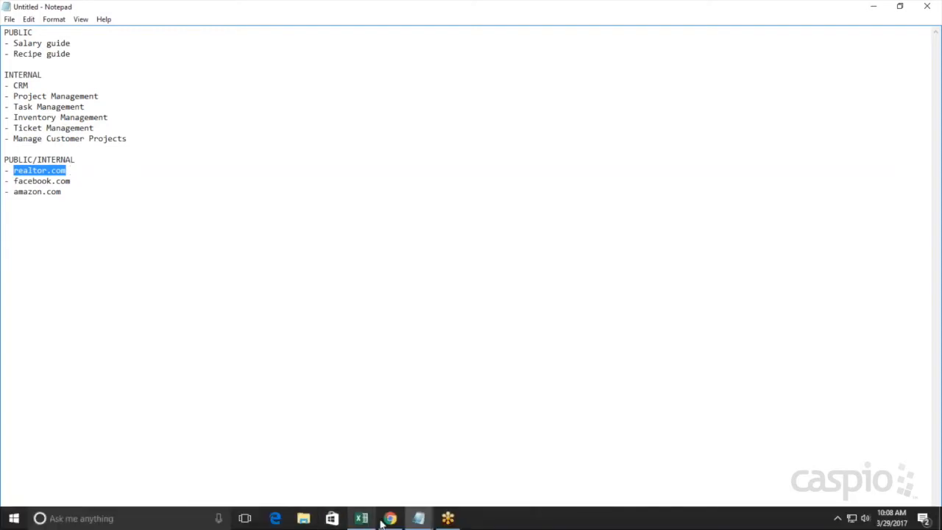
# Step: Open realtor.com in a new browser tab from the copied address
pyautogui.click(386, 521)
pyautogui.click(474, 9)
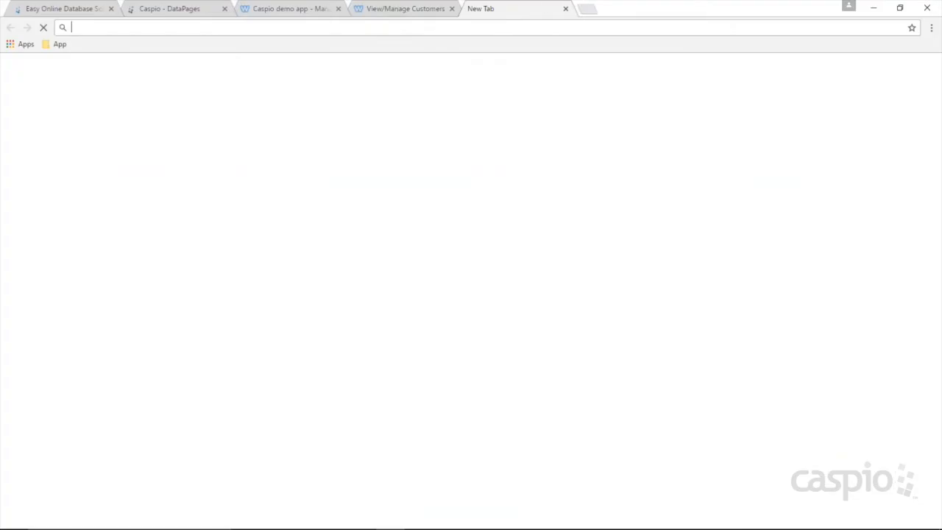
pyautogui.hotkey('ctrl', 'v')
pyautogui.press('Return')
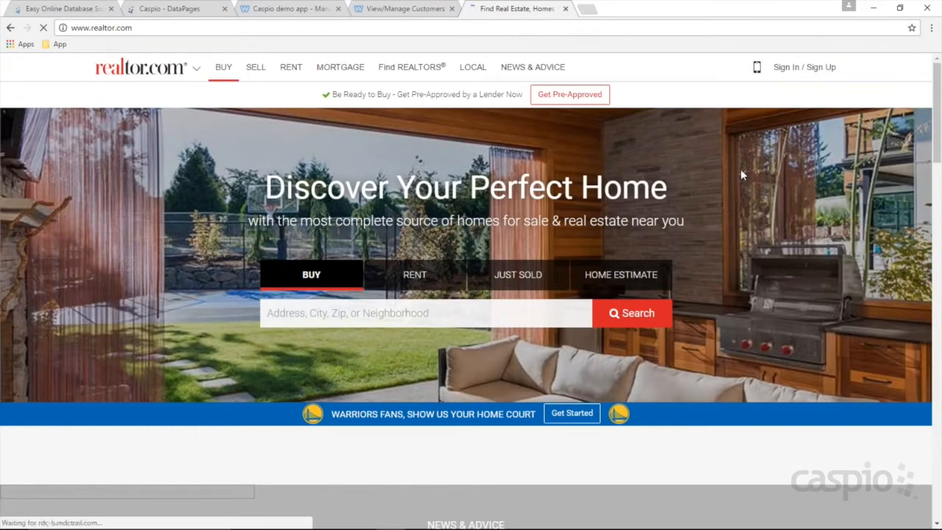
# Step: Search realtor.com for homes in 'san jose, CA'
pyautogui.click(470, 320)
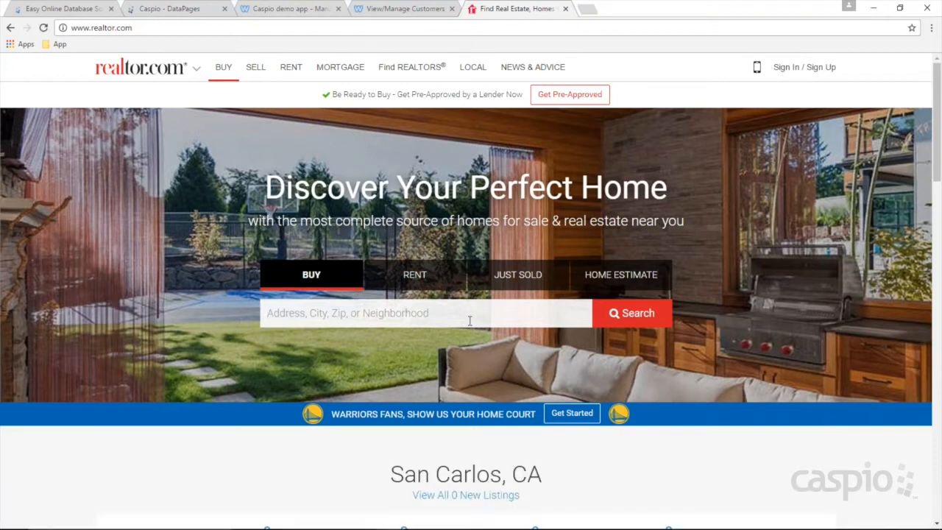
pyautogui.scroll(-5, 469, 320)
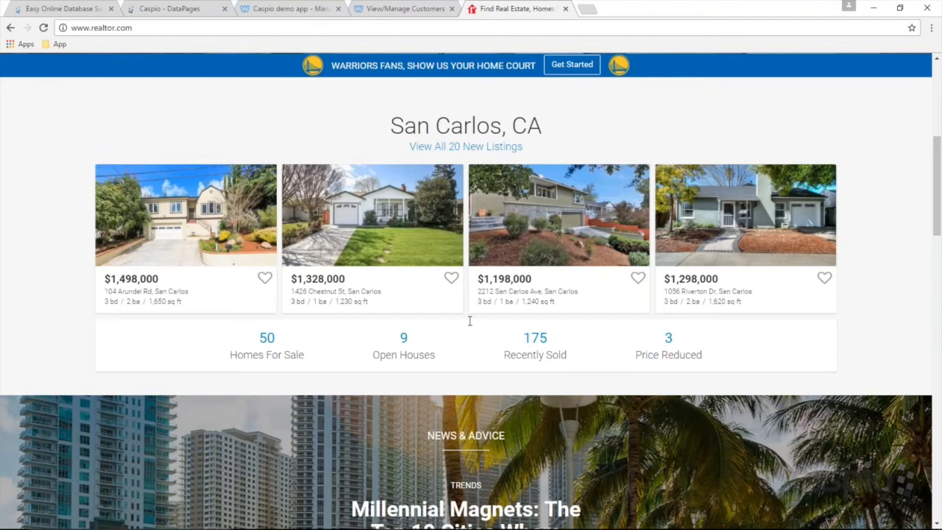
pyautogui.scroll(5, 476, 316)
pyautogui.scroll(1, 428, 309)
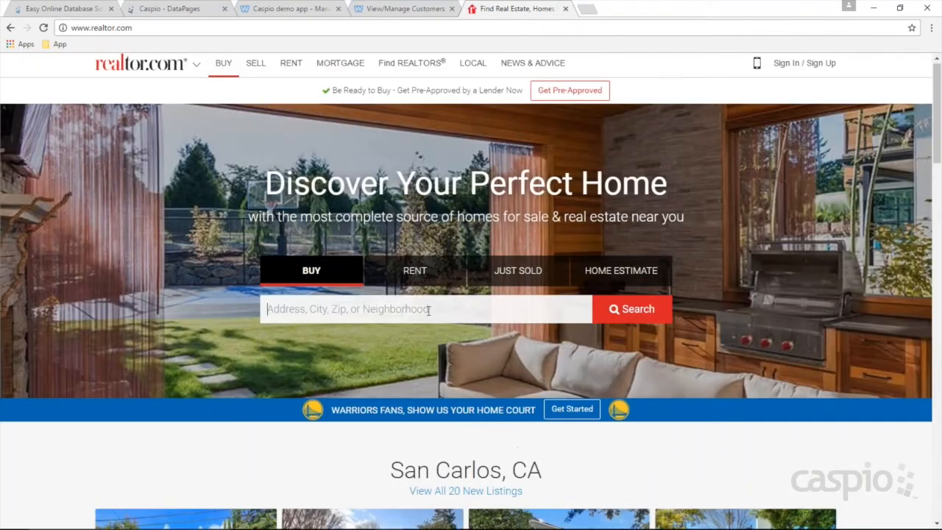
pyautogui.click(428, 310)
pyautogui.write('san jose, CA')
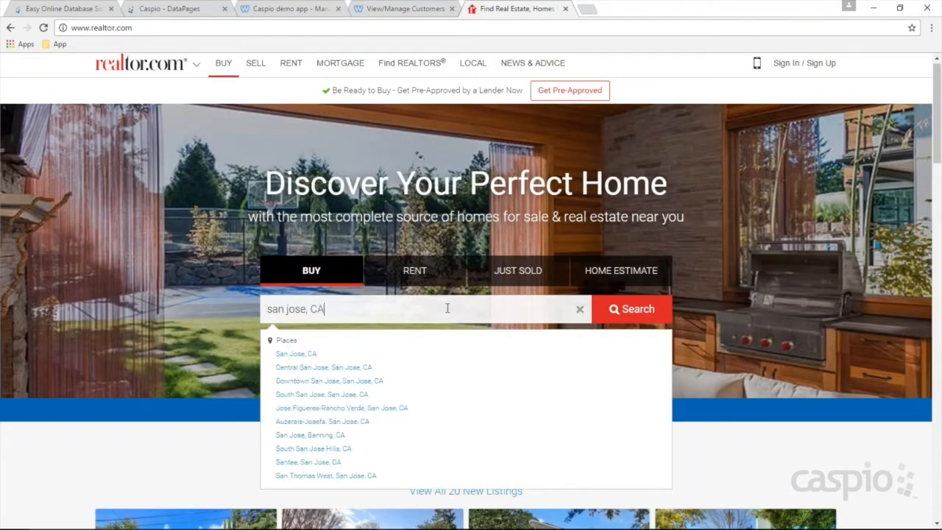
pyautogui.click(627, 312)
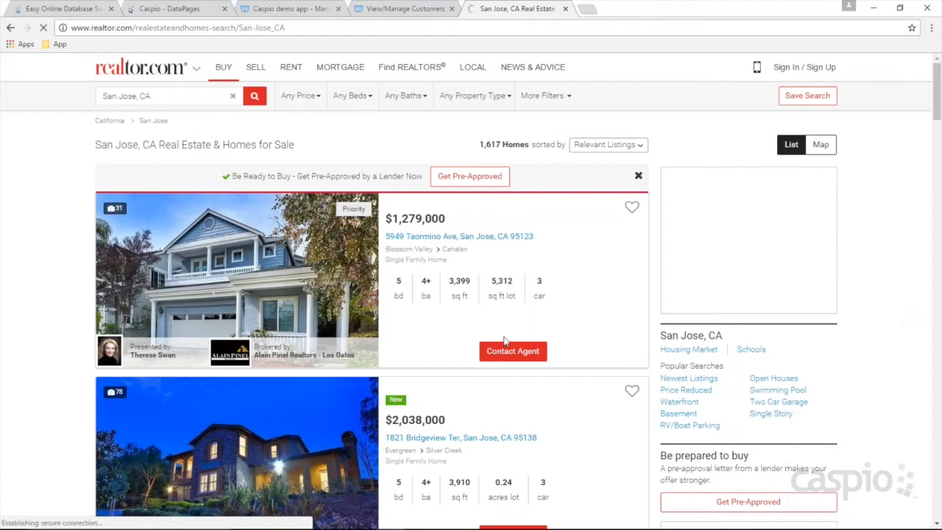
pyautogui.scroll(-4, 542, 326)
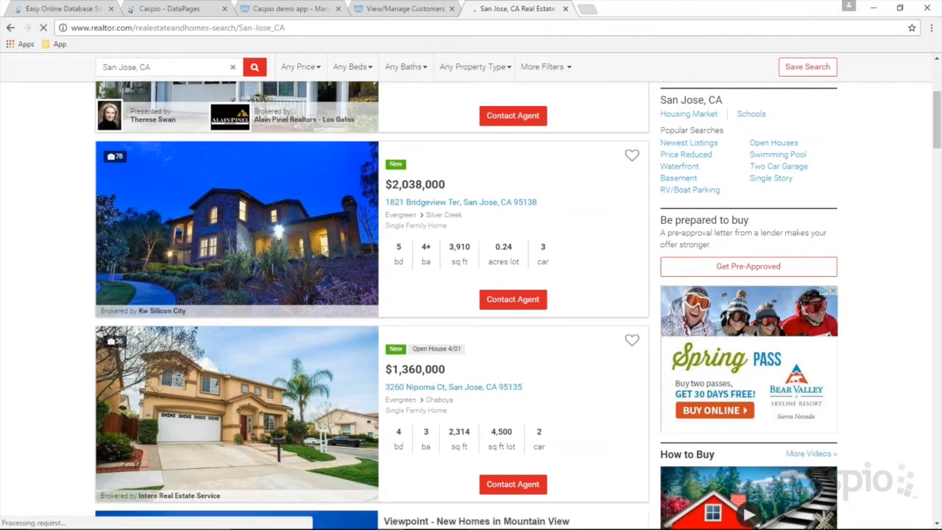
pyautogui.scroll(4, 543, 326)
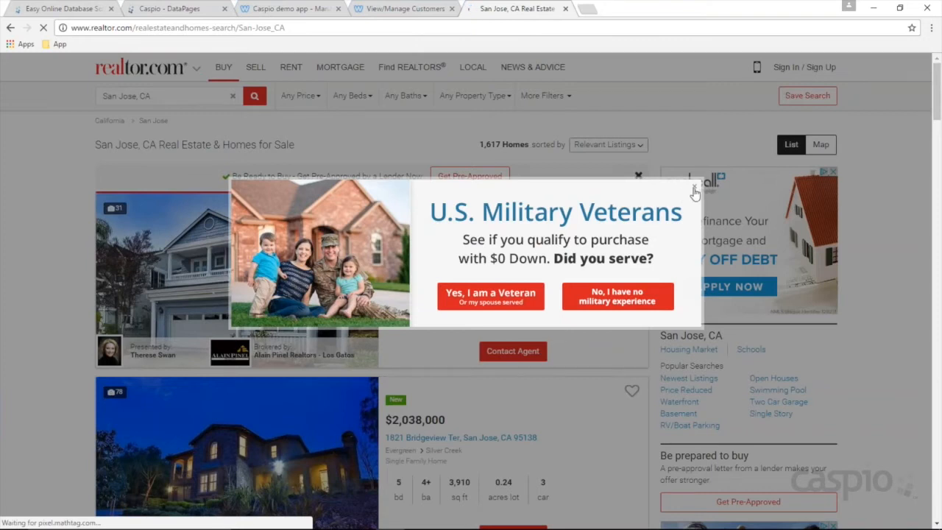
# Step: Dismiss the popup, save the first San Jose listing, close the login prompt, and return to Notepad
pyautogui.click(693, 189)
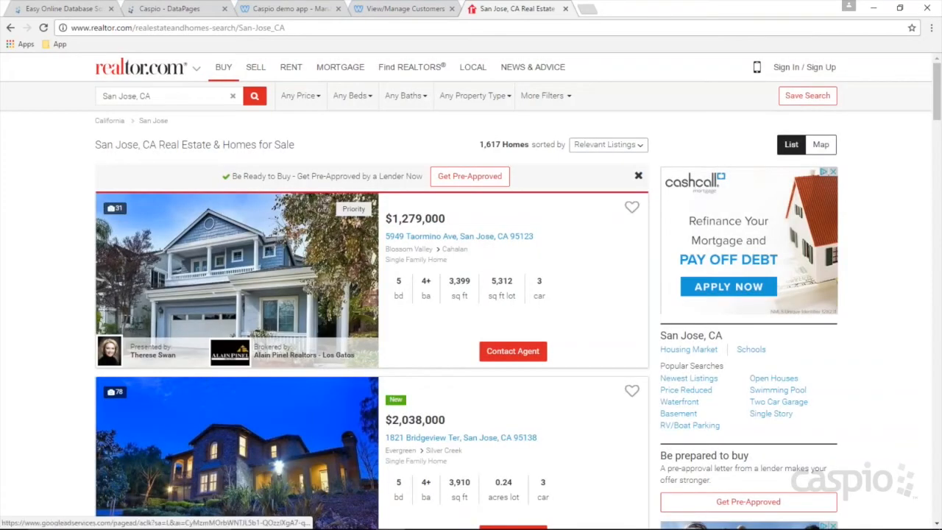
pyautogui.click(632, 211)
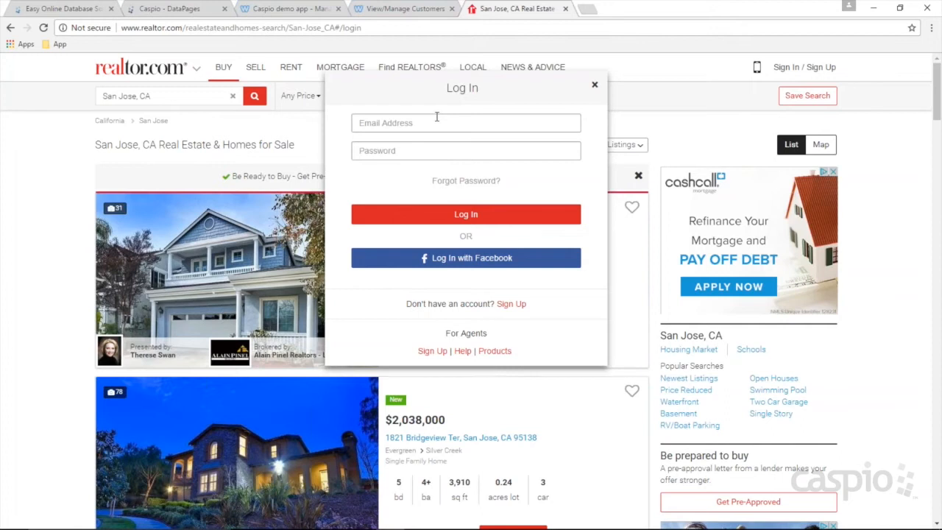
pyautogui.click(594, 85)
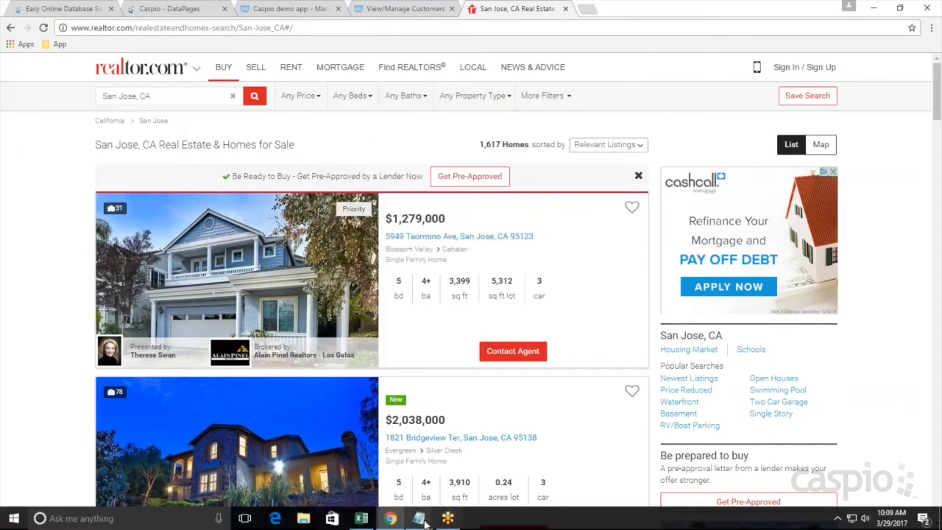
pyautogui.moveTo(418, 520)
pyautogui.click(263, 441)
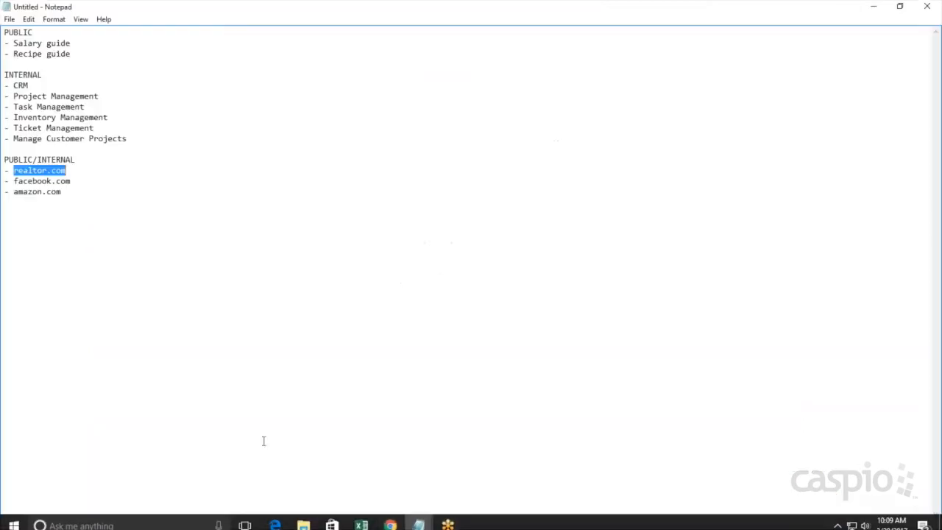
# Step: Add a dashed separator line below the amazon.com list
pyautogui.click(96, 203)
pyautogui.press('Return')
pyautogui.press('Return')
pyautogui.write('--------------------------------------------')
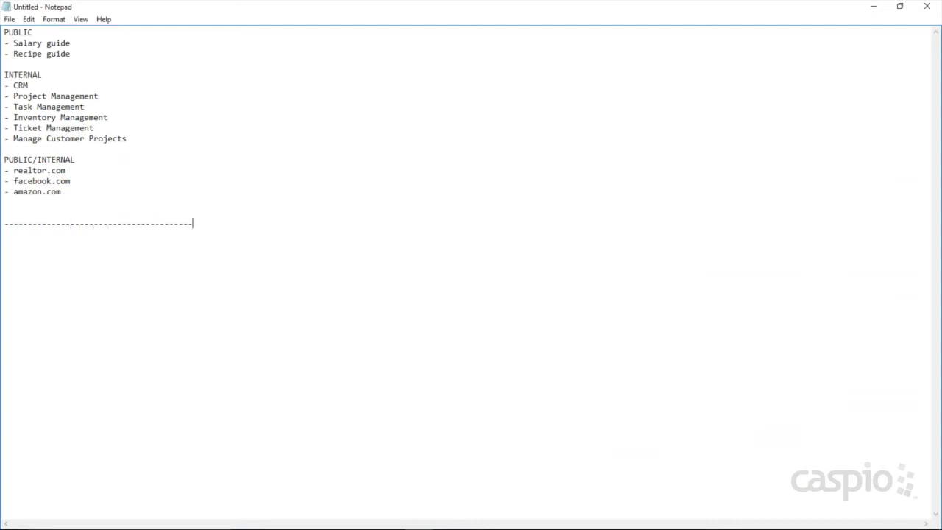
pyautogui.press('Return')
# Step: Type the heading 'Manage Customer Projects' beneath the dashed line
pyautogui.moveTo(43, 74)
pyautogui.mouseDown()
pyautogui.moveTo(4, 74)
pyautogui.moveTo(50, 74)
pyautogui.mouseUp()
pyautogui.click(51, 246)
pyautogui.write('Manage Customer Projects')
pyautogui.press('Return')
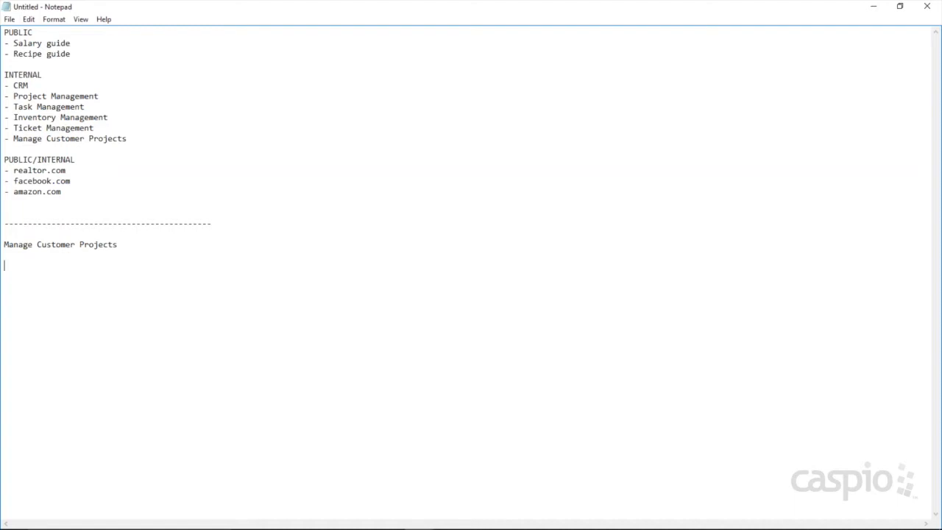
# Step: Type the roles Manager, Employee, Supervisor and Super Admin under the heading
pyautogui.write('Manager')
pyautogui.press('Return')
pyautogui.press('Return')
pyautogui.write('Employee')
pyautogui.press('Return')
pyautogui.write('Supervisor')
pyautogui.click(3, 265)
pyautogui.press('Return')
pyautogui.click(3, 265)
pyautogui.write('S')
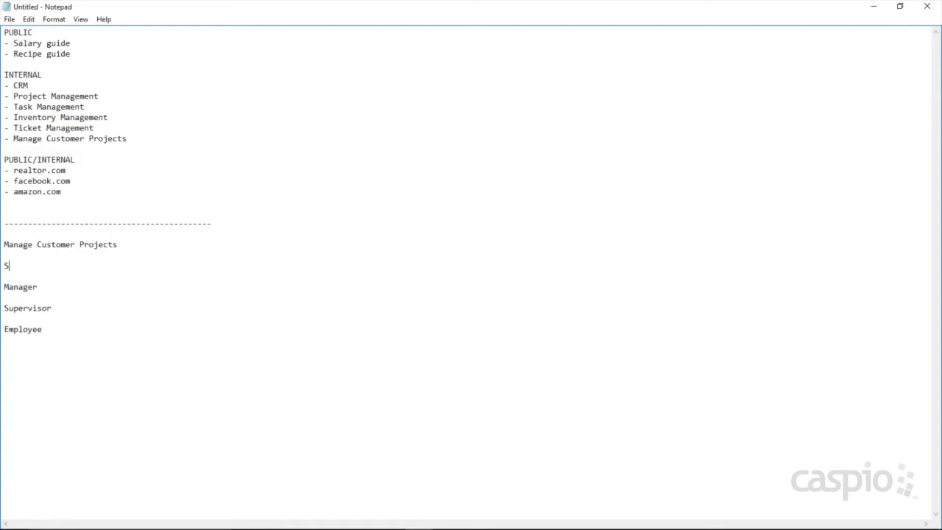
pyautogui.write('uper Admin')
# Step: Delete the Super Admin and Supervisor entries and their blank lines, keeping Manager and Employee
pyautogui.moveTo(63, 268); pyautogui.dragTo(5, 267)
pyautogui.press('BackSpace')
pyautogui.press('BackSpace')
pyautogui.doubleClick(30, 299)
pyautogui.press('BackSpace')
pyautogui.click(6, 280)
pyautogui.press('BackSpace')
pyautogui.click(13, 289)
pyautogui.press('BackSpace')
pyautogui.press('BackSpace')
pyautogui.click(60, 289)
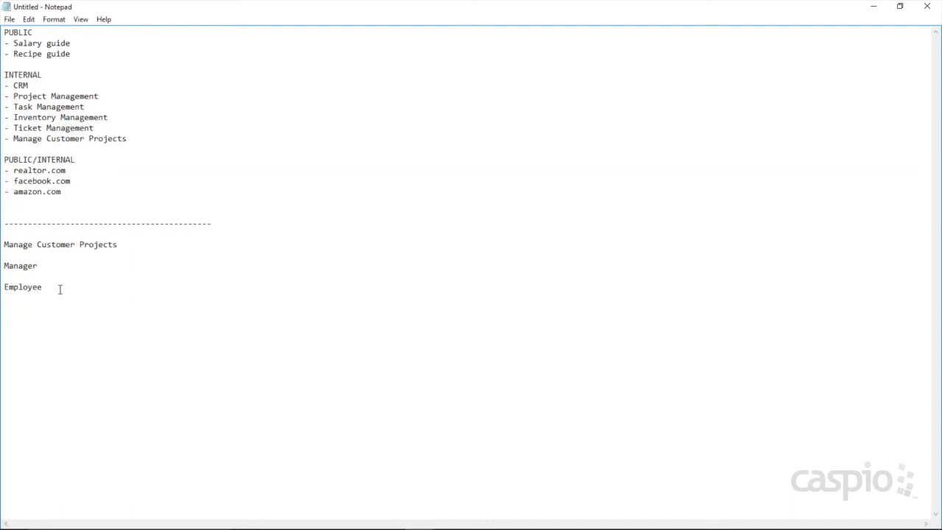
# Step: List Employee tasks '- add new customers (submission form)' and '- view their own customers (report)'
pyautogui.press('Return')
pyautogui.write('-')
pyautogui.write('add new customers')
pyautogui.write('(submis')
pyautogui.press('BackSpace')
pyautogui.press('BackSpace')
pyautogui.press('BackSpace')
pyautogui.write('missin')
pyautogui.write(' form')
pyautogui.press('BackSpace')
pyautogui.press('BackSpace')
pyautogui.press('BackSpace')
pyautogui.press('BackSpace')
pyautogui.press('BackSpace')
pyautogui.press('BackSpace')
pyautogui.write('on form)')
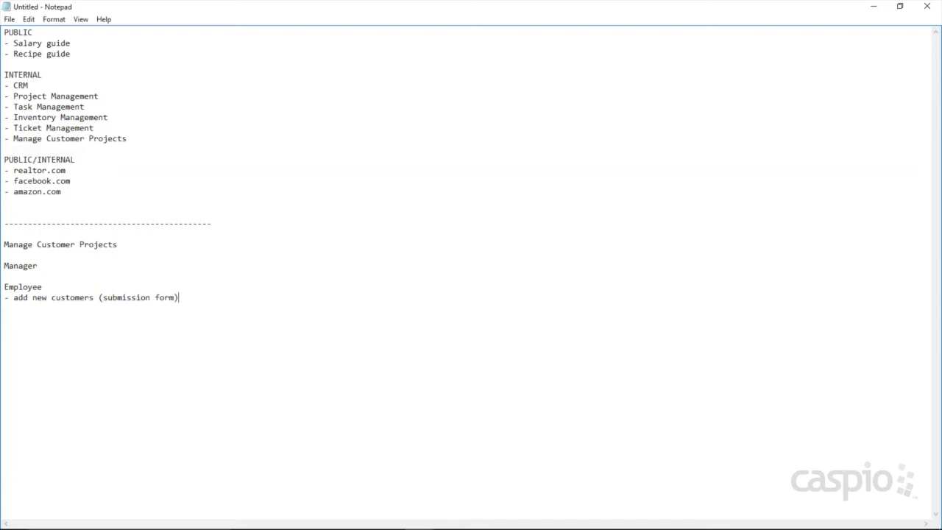
pyautogui.press('Return')
pyautogui.write('- view their own customers (')
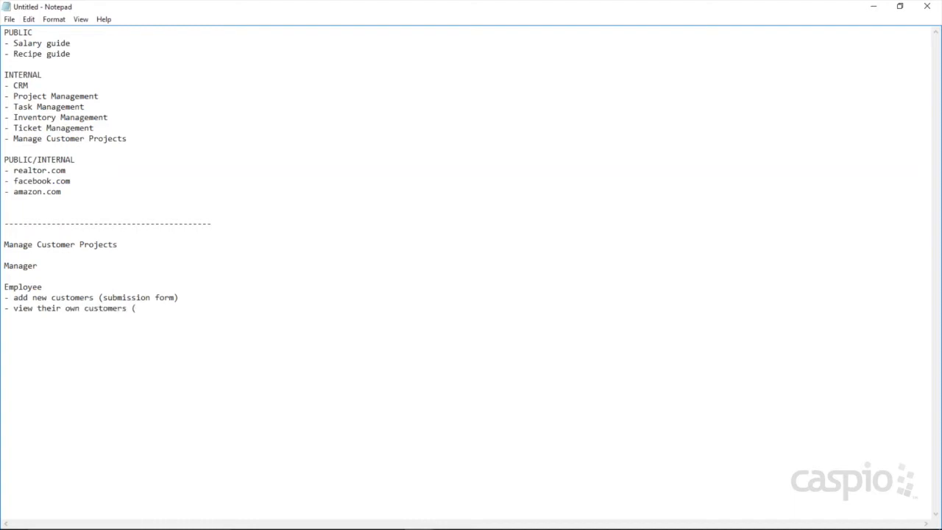
pyautogui.write('report)')
# Step: Close the realtor.com tab, run an empty customer search, and preview the Add New Customer form
pyautogui.moveTo(342, 521)
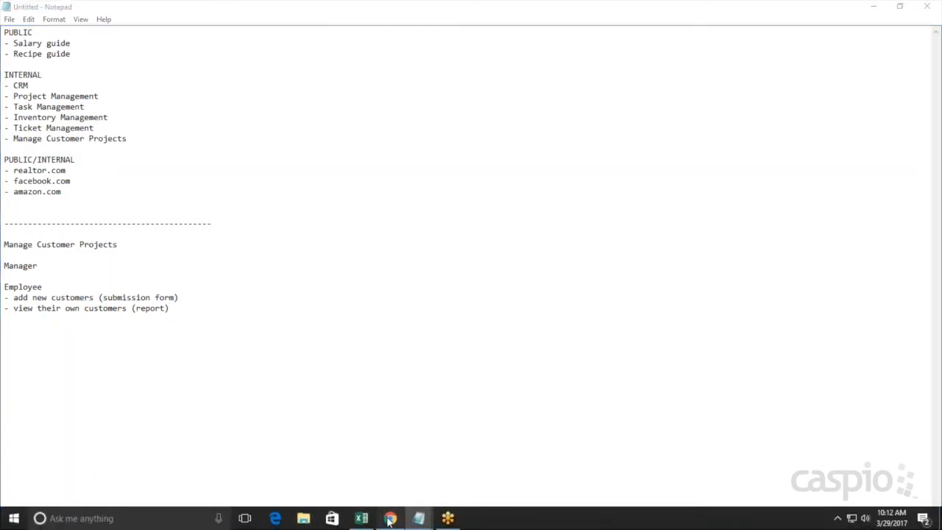
pyautogui.click(390, 518)
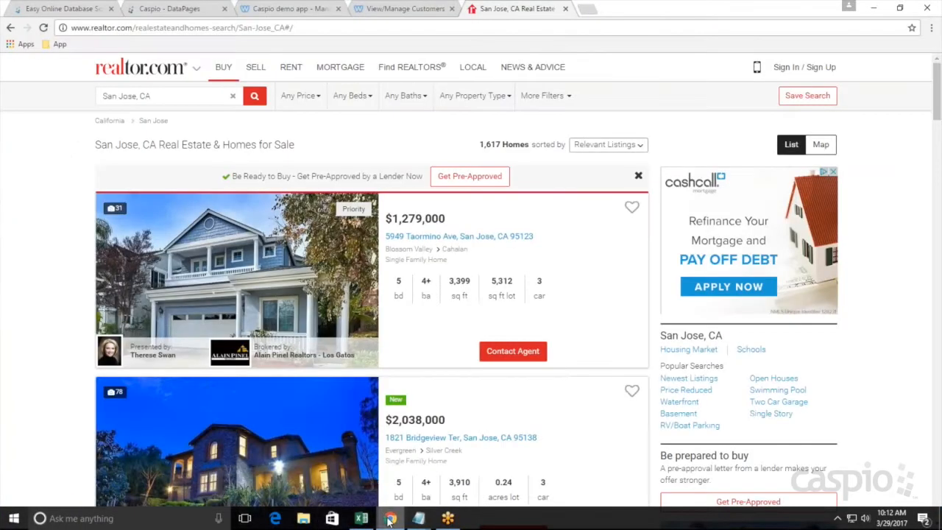
pyautogui.click(565, 9)
pyautogui.click(259, 17)
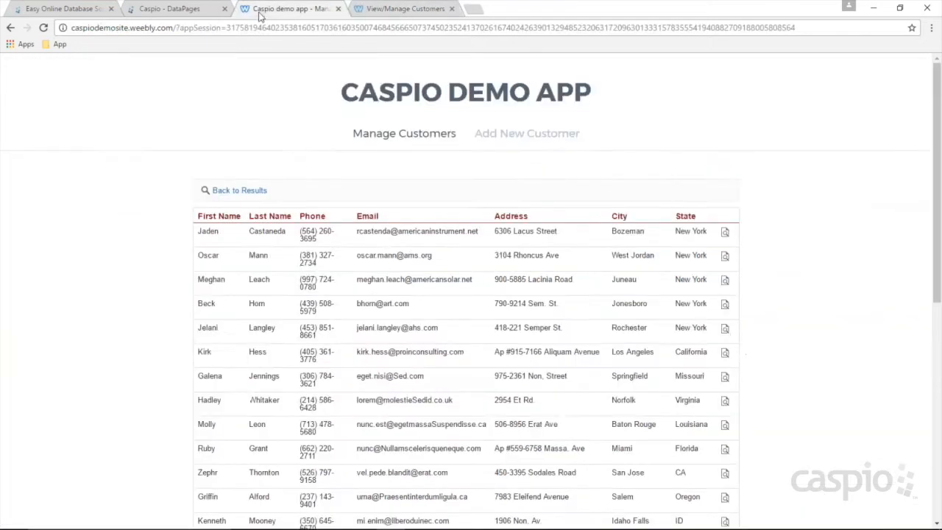
pyautogui.click(430, 139)
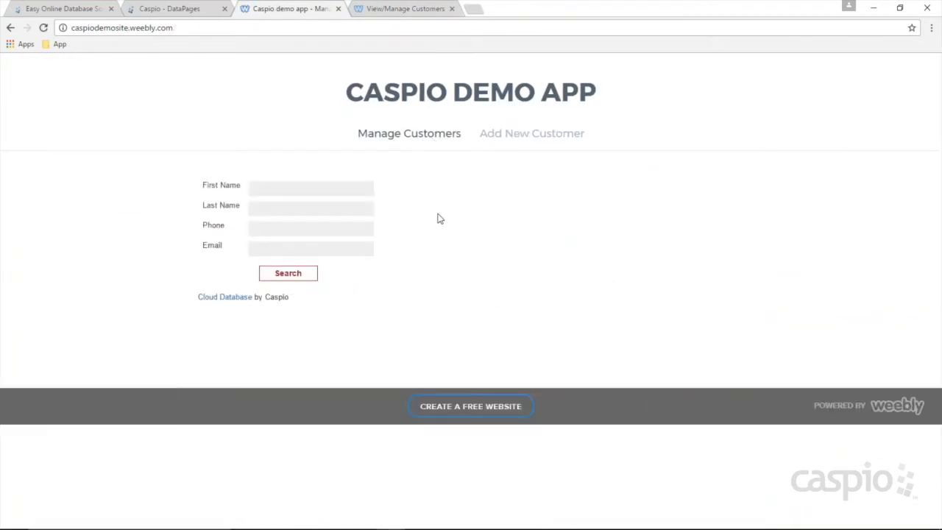
pyautogui.click(288, 273)
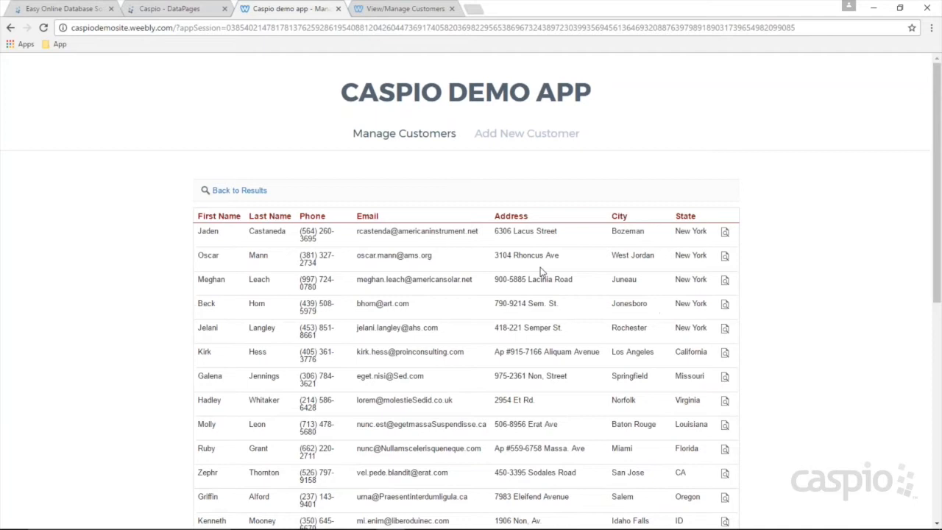
pyautogui.click(524, 136)
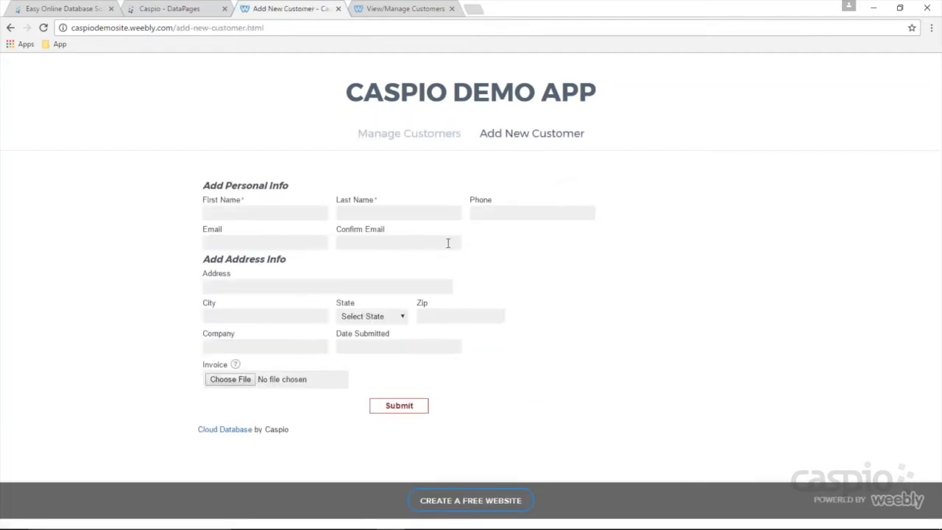
# Step: Close the four spare Notepad windows and bring the planning notes to the front
pyautogui.moveTo(421, 520)
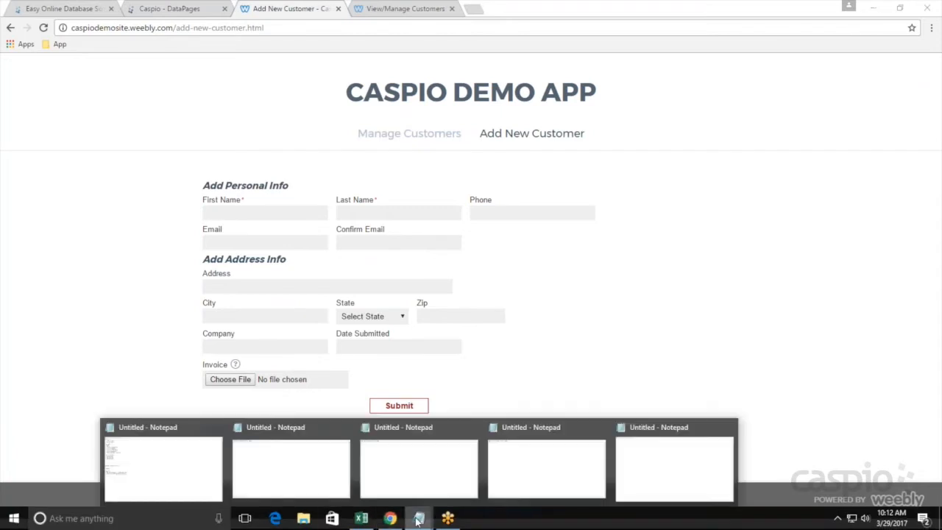
pyautogui.click(346, 429)
pyautogui.click(407, 429)
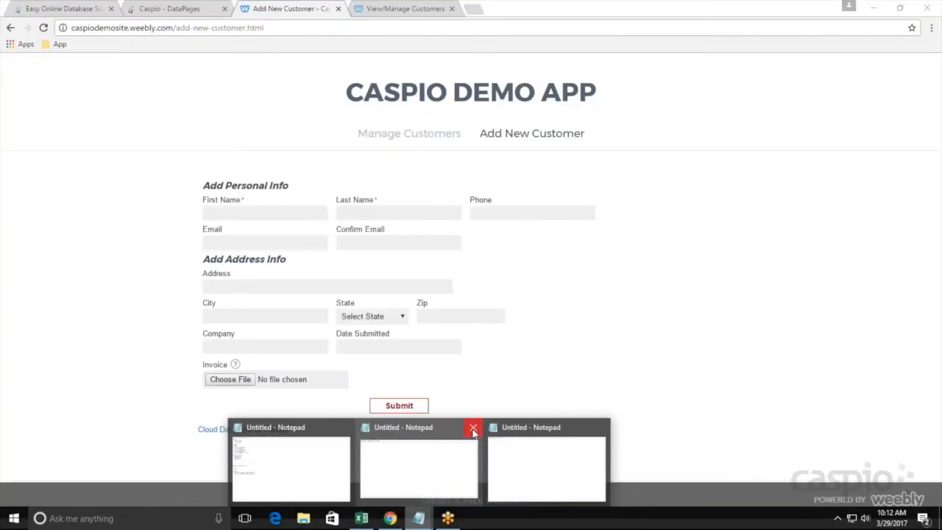
pyautogui.click(473, 429)
pyautogui.click(536, 428)
pyautogui.click(448, 464)
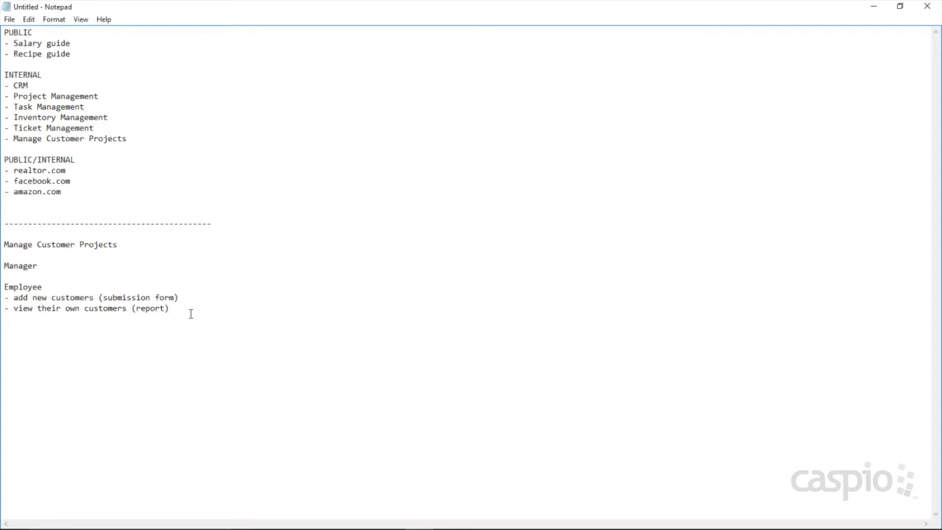
# Step: Under Manager, add 'add new employees (submission form)', 'view/manage employees (report)', 'view all employee submitted customers'
pyautogui.click(59, 267)
pyautogui.press('Return')
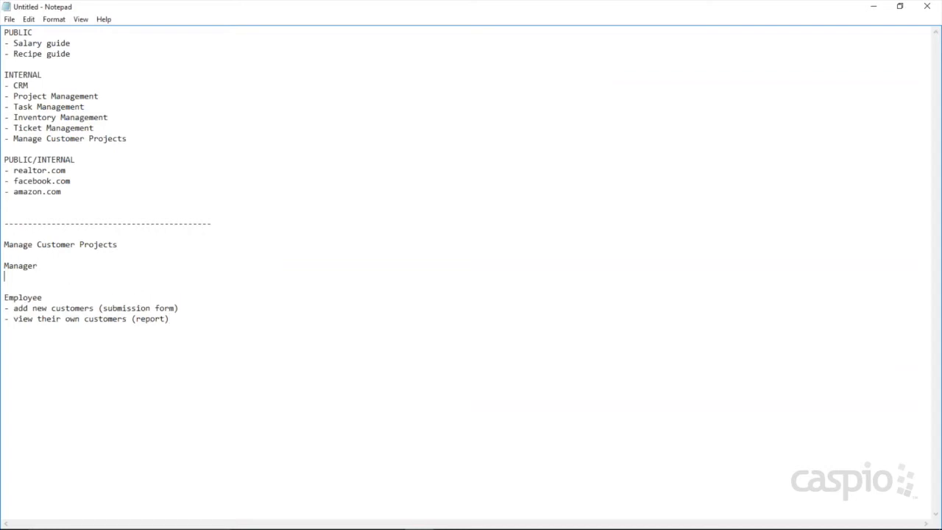
pyautogui.write('- add new employees (')
pyautogui.write('sub')
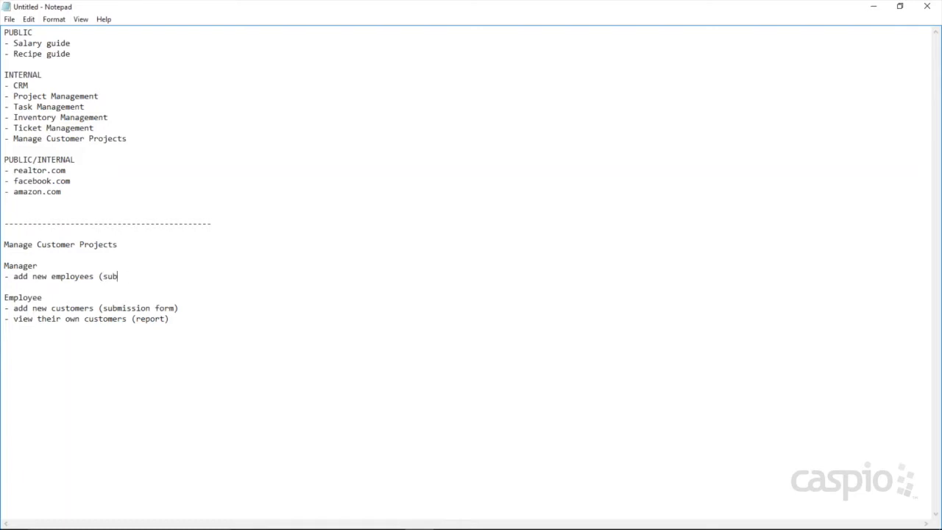
pyautogui.write('mission form)')
pyautogui.press('Return')
pyautogui.write('- ')
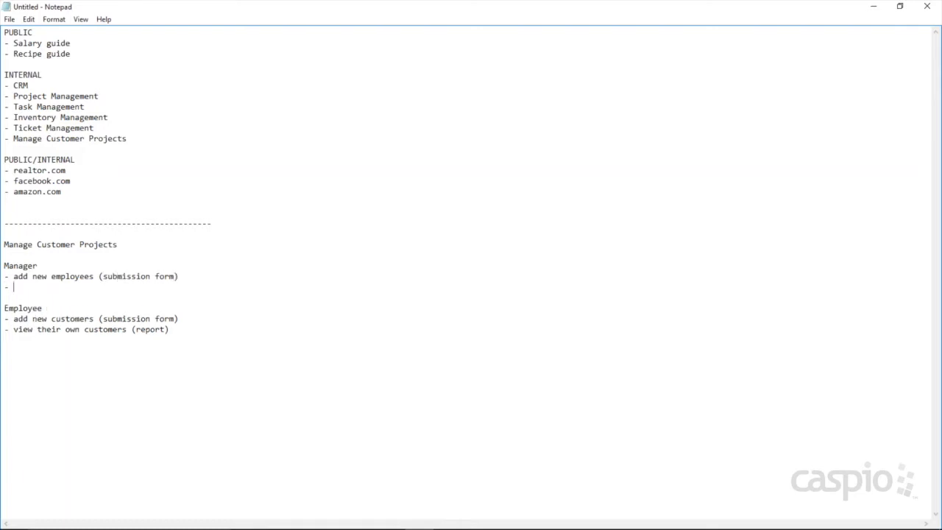
pyautogui.write('view/manage employees (report')
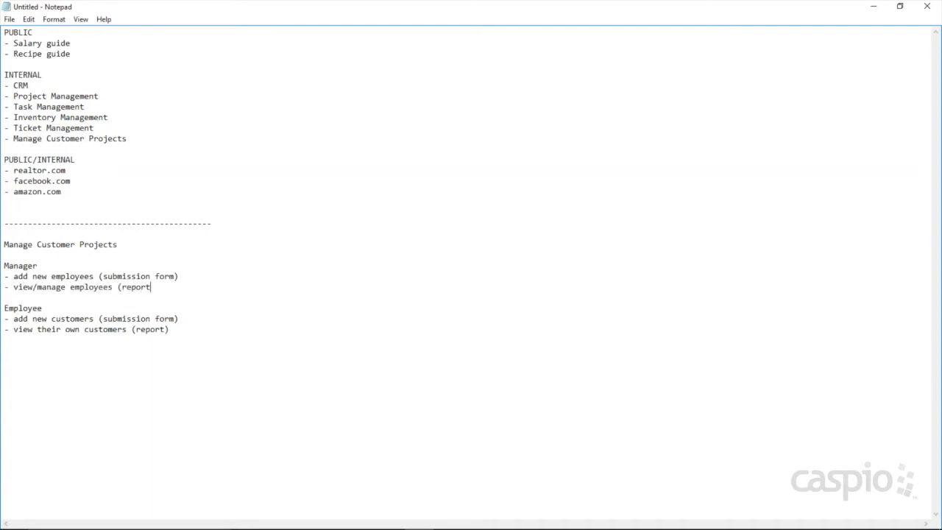
pyautogui.write(')')
pyautogui.press('Return')
pyautogui.write('-')
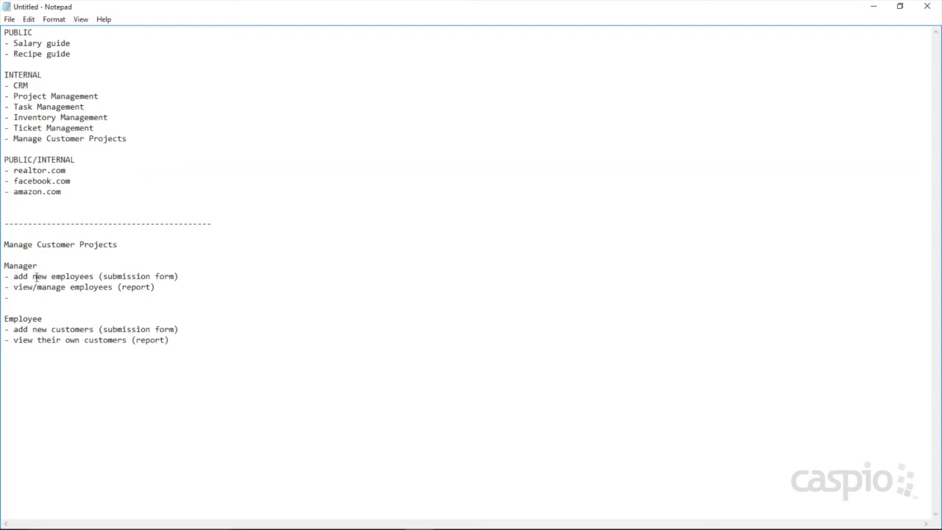
pyautogui.write('view all employee submitted customers')
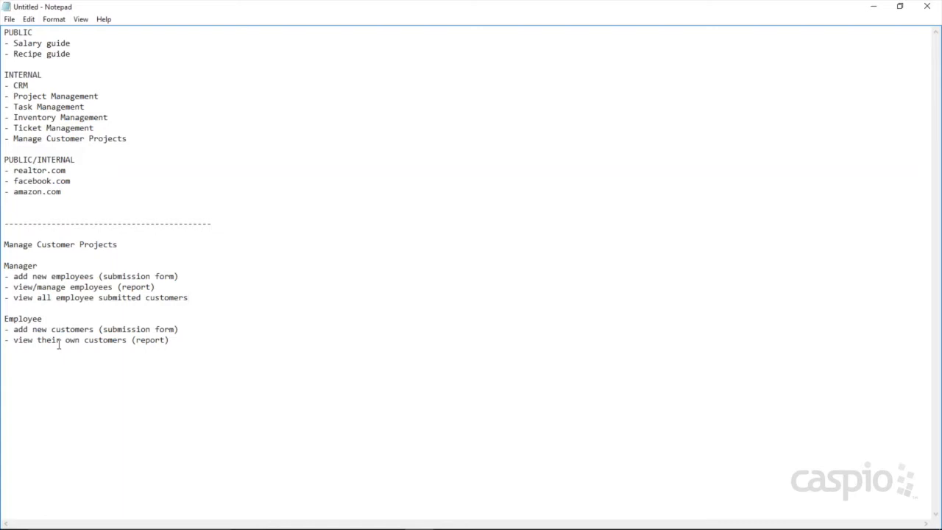
# Step: Add a dashed separator line below the Employee task list
pyautogui.click(197, 342)
pyautogui.press('Return')
pyautogui.press('Return')
pyautogui.write('------------------------------------------------')
pyautogui.press('BackSpace')
pyautogui.press('BackSpace')
pyautogui.press('BackSpace')
# Step: Append '-- 1 user table' to the INTERNAL heading
pyautogui.click(111, 75)
pyautogui.write('--')
pyautogui.write('1 user table')
pyautogui.moveTo(76, 159); pyautogui.dragTo(5, 159)
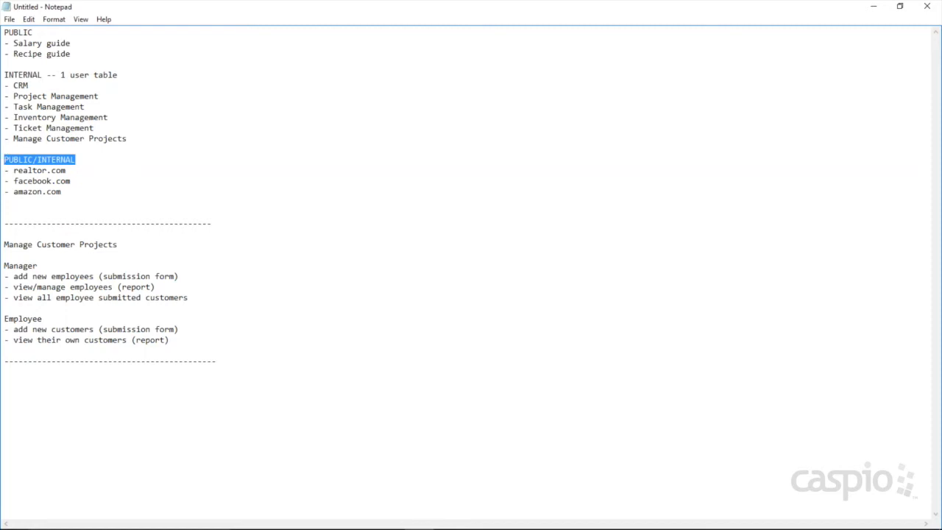
pyautogui.click(239, 363)
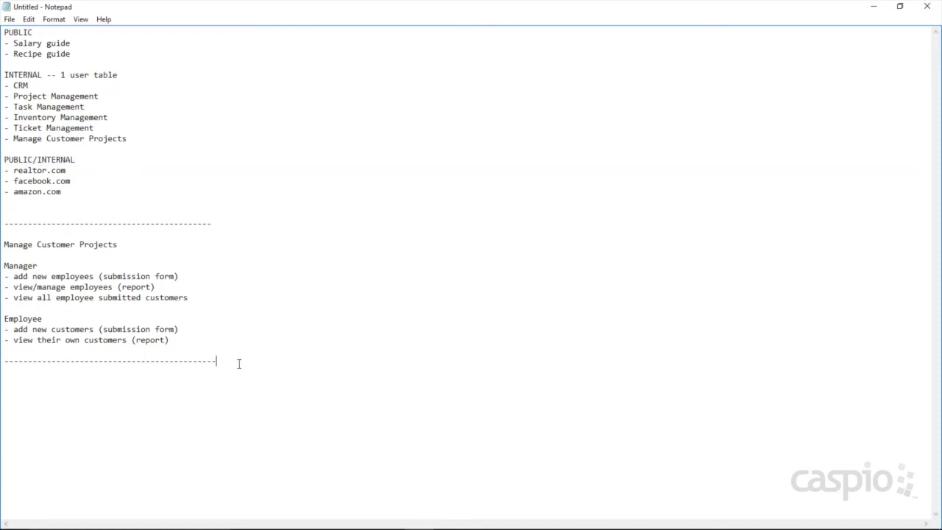
# Step: Below the separator, type the lines '1 tbl students' and '1 tbl college admins'
pyautogui.press('Return')
pyautogui.press('Return')
pyautogui.write('1 t')
pyautogui.write('bl students')
pyautogui.write('1 tbl ')
pyautogui.write('college admi')
pyautogui.write('s')
pyautogui.press('BackSpace')
pyautogui.write('ns')
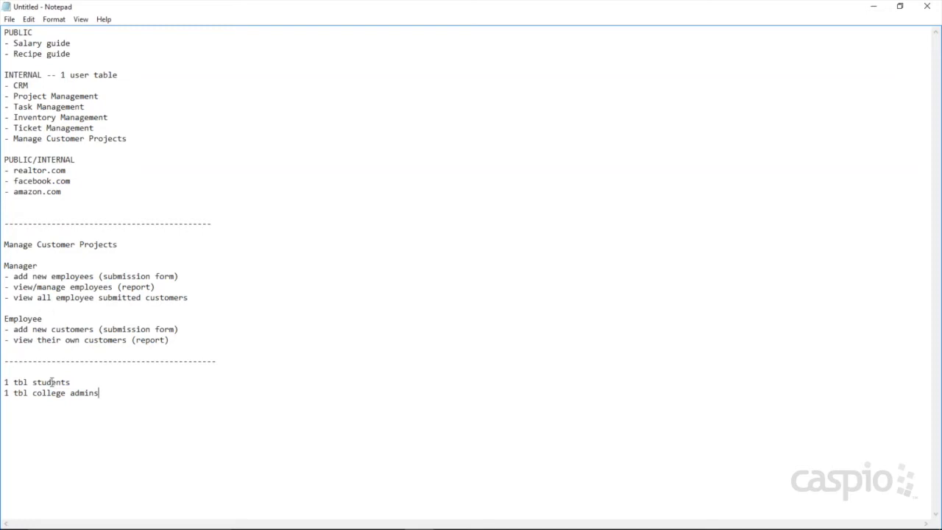
# Step: Add the line '1 tbl internal users (admins, managers, employees)', then return to the browser
pyautogui.press('Return')
pyautogui.write('1 tbl internal users')
pyautogui.write('(admins, m')
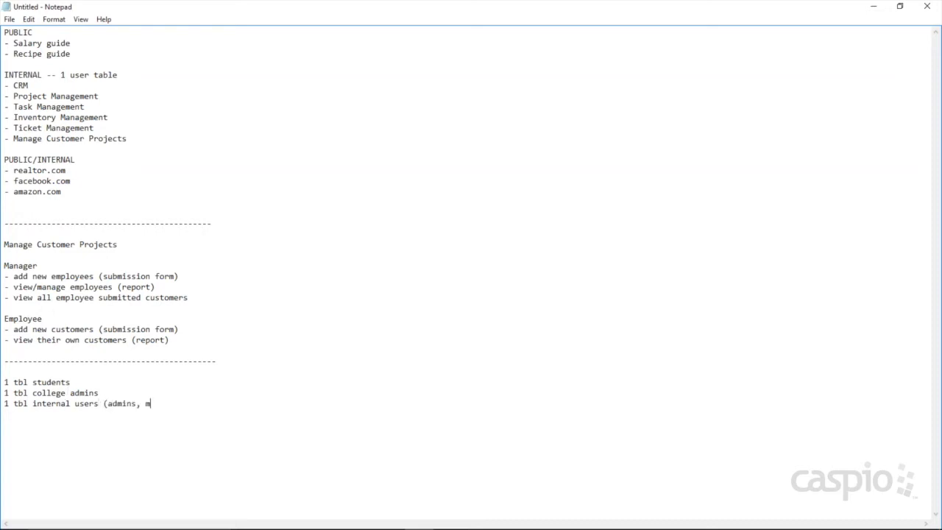
pyautogui.write('anagers, employees)')
pyautogui.moveTo(247, 403); pyautogui.dragTo(5, 407)
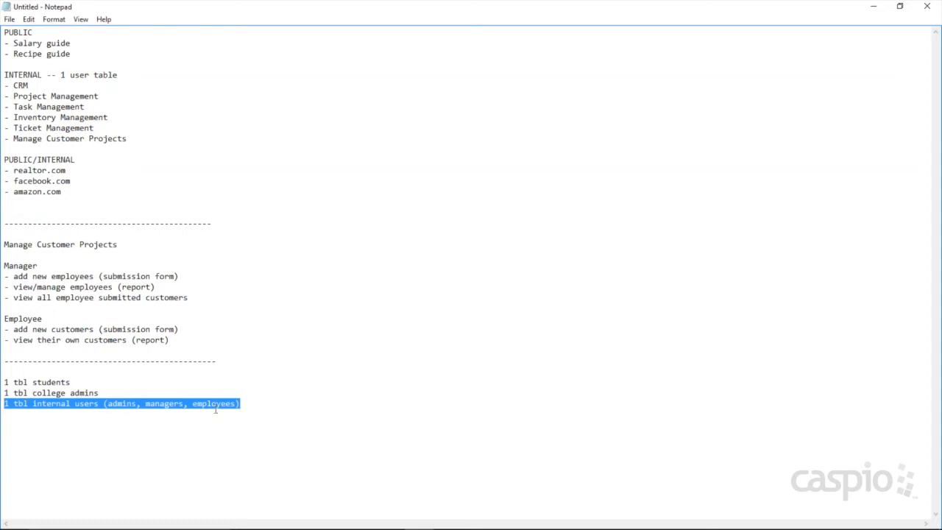
pyautogui.click(242, 406)
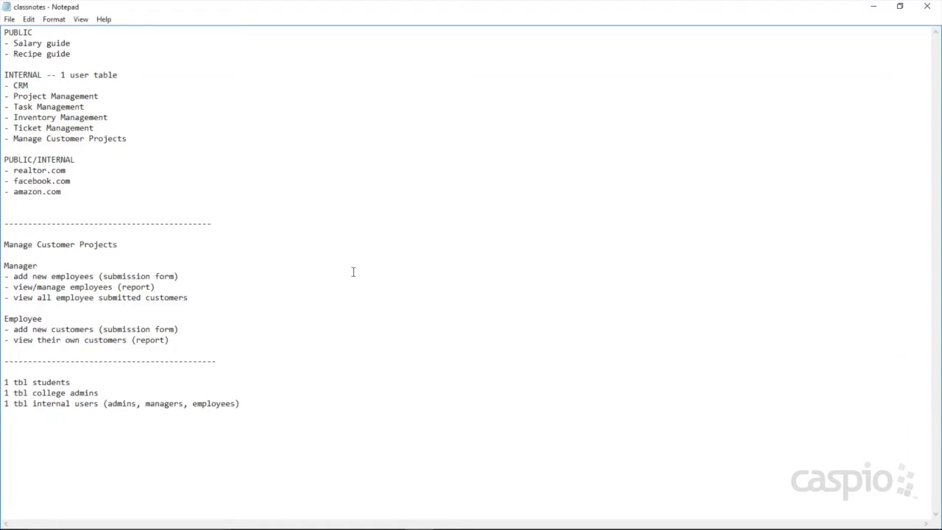
pyautogui.moveTo(61, 75); pyautogui.dragTo(126, 75)
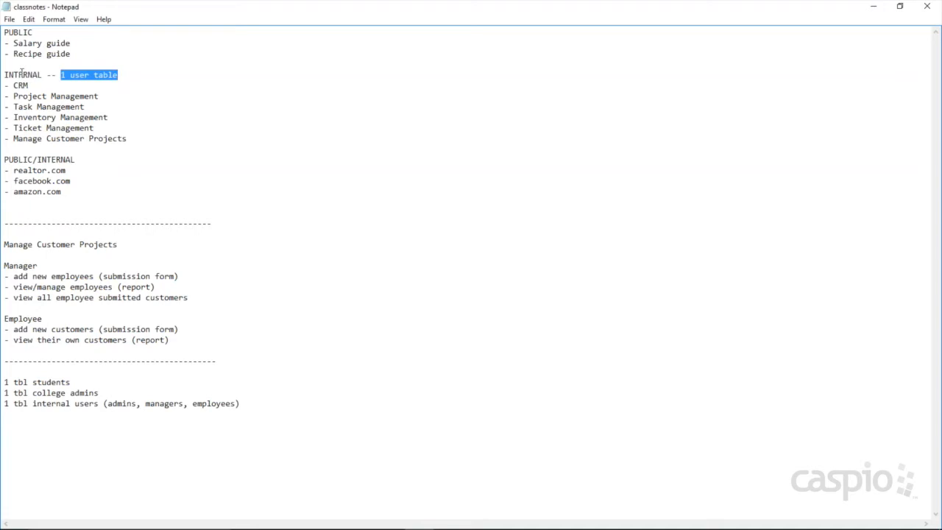
pyautogui.click(392, 518)
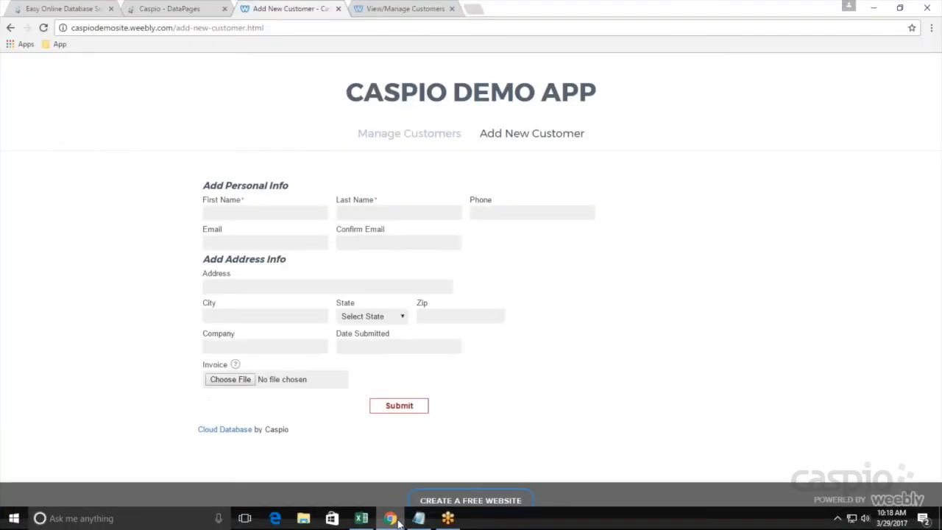
# Step: In the Caspio DataPages tab, dismiss the Add New Customer deploy settings and start a New Table from Tables
pyautogui.click(170, 9)
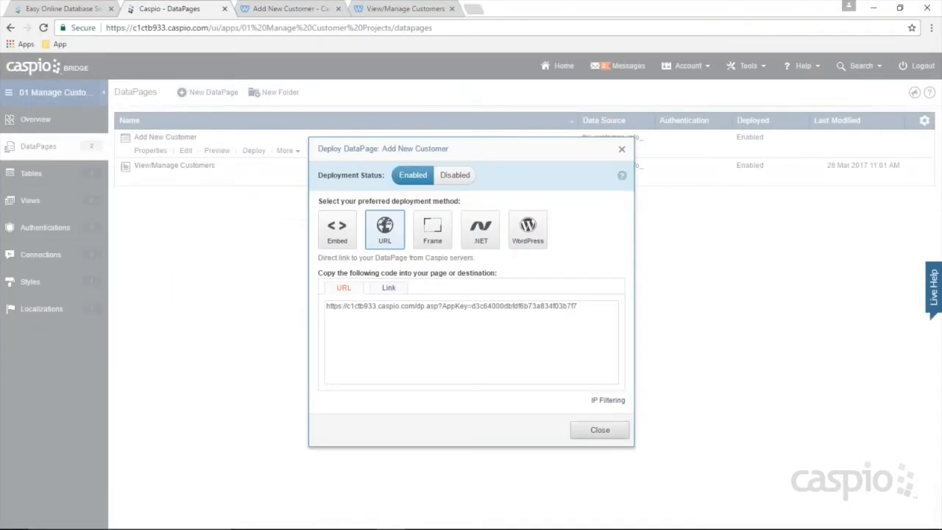
pyautogui.click(600, 429)
pyautogui.click(44, 177)
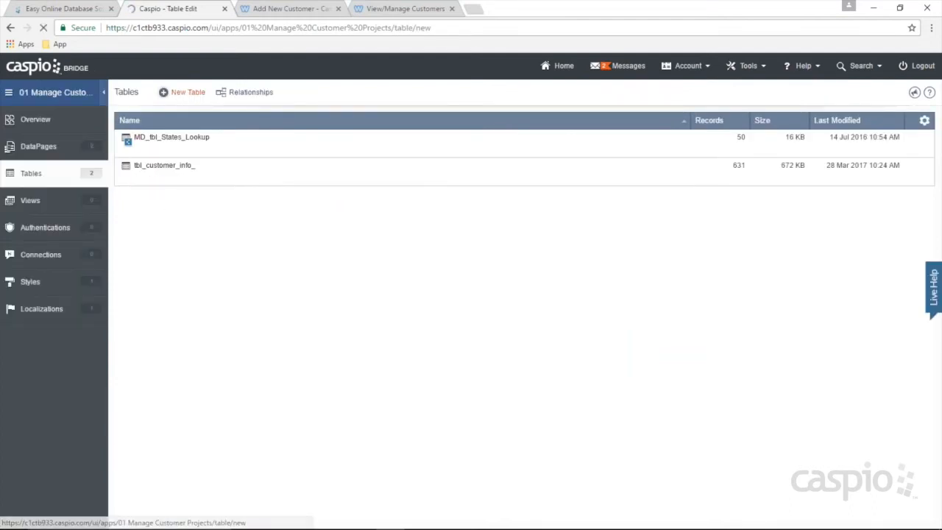
pyautogui.click(187, 92)
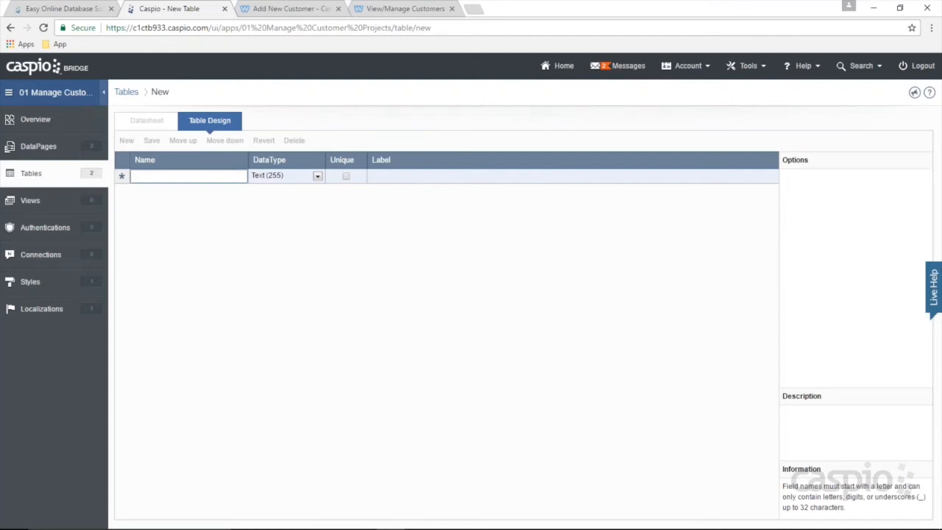
# Step: Create field Staff_ID as a Random ID of length 12 including both letters and digits
pyautogui.write('Staff_ID')
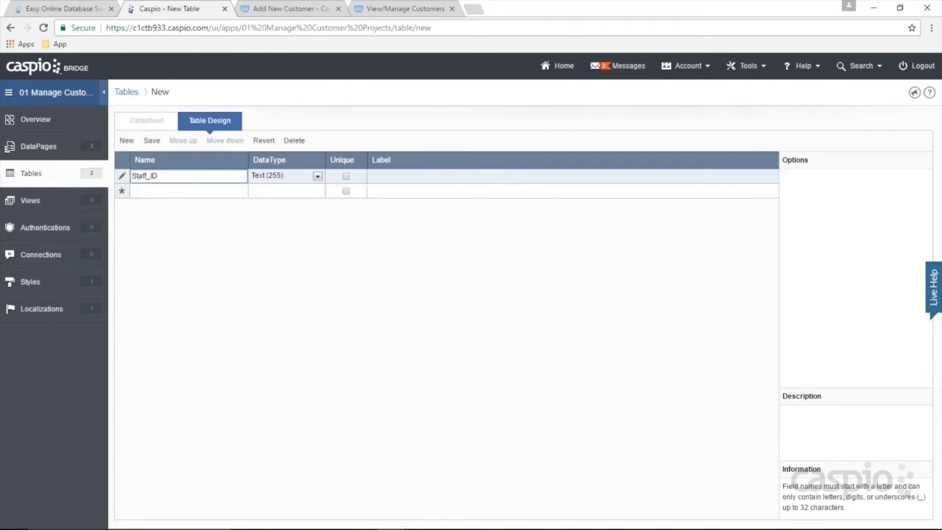
pyautogui.click(296, 177)
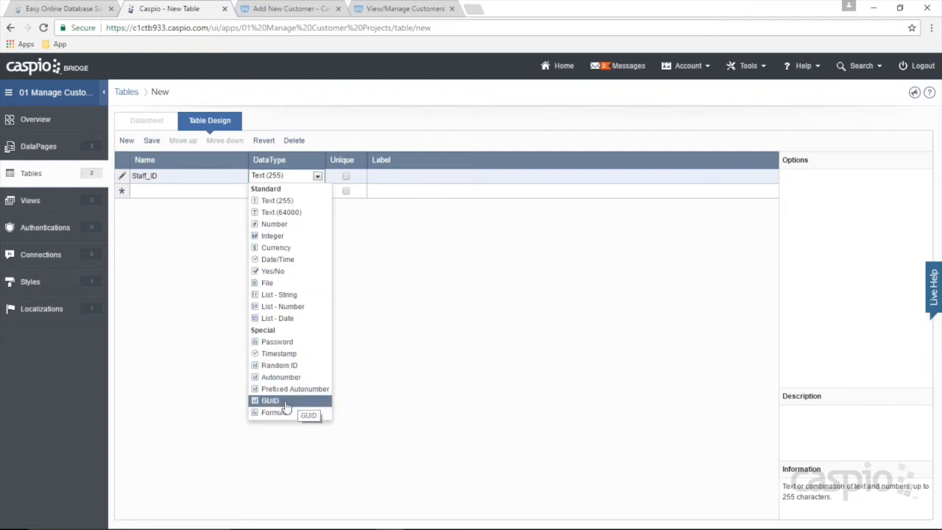
pyautogui.click(281, 366)
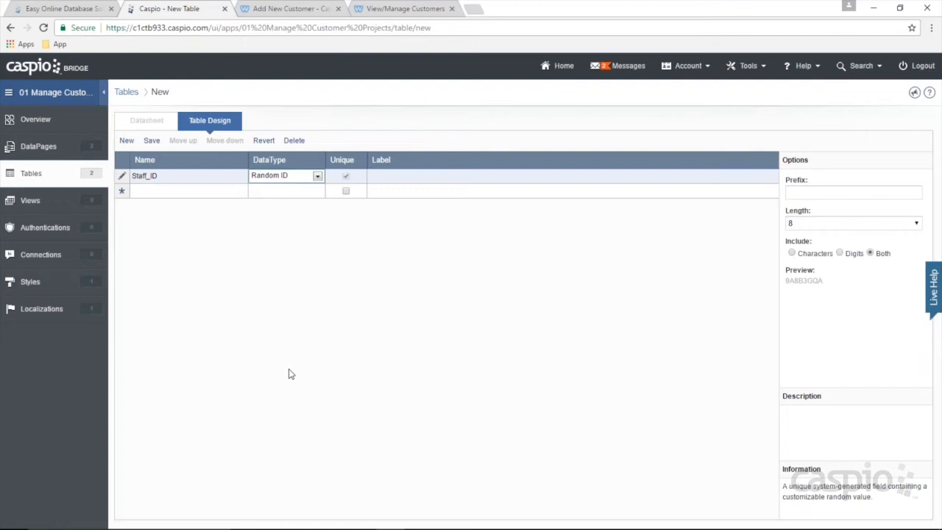
pyautogui.click(803, 225)
pyautogui.click(802, 296)
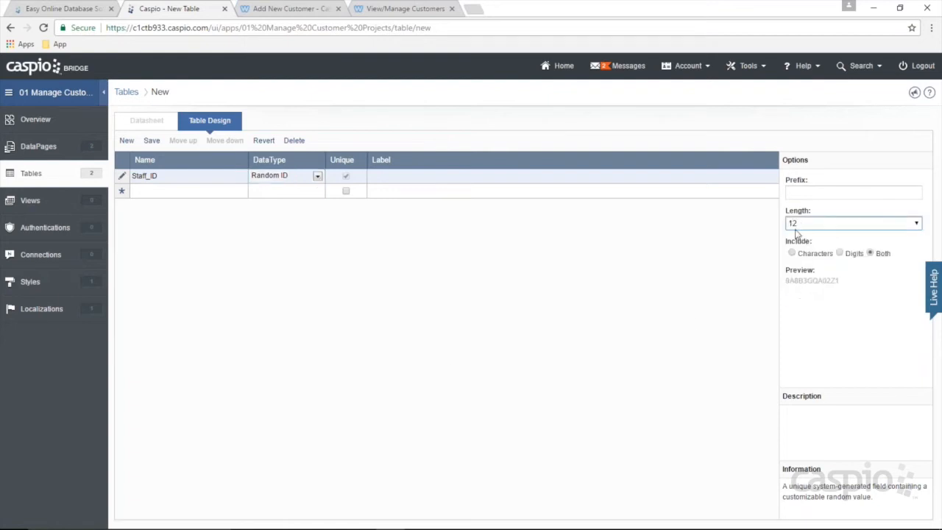
pyautogui.click(840, 254)
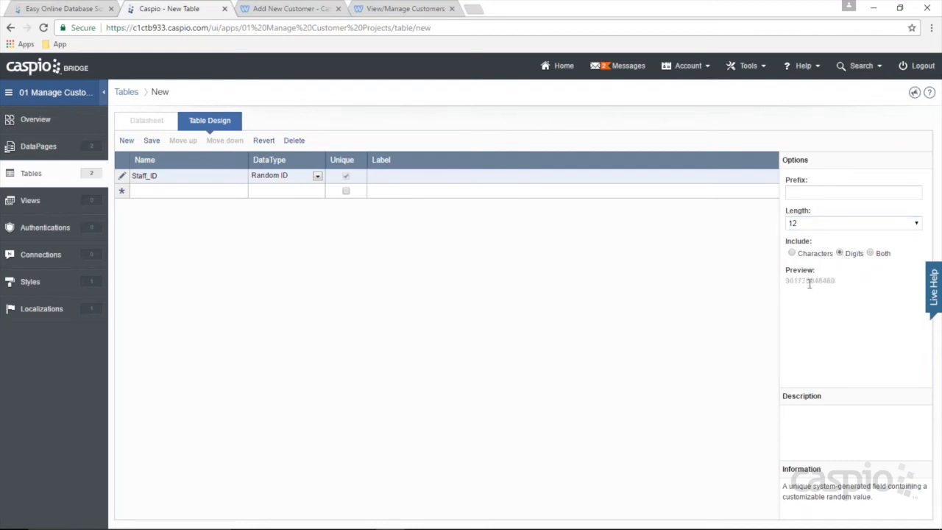
pyautogui.click(791, 253)
pyautogui.click(871, 255)
# Step: Add a Date_Added field with the Timestamp data type
pyautogui.click(184, 192)
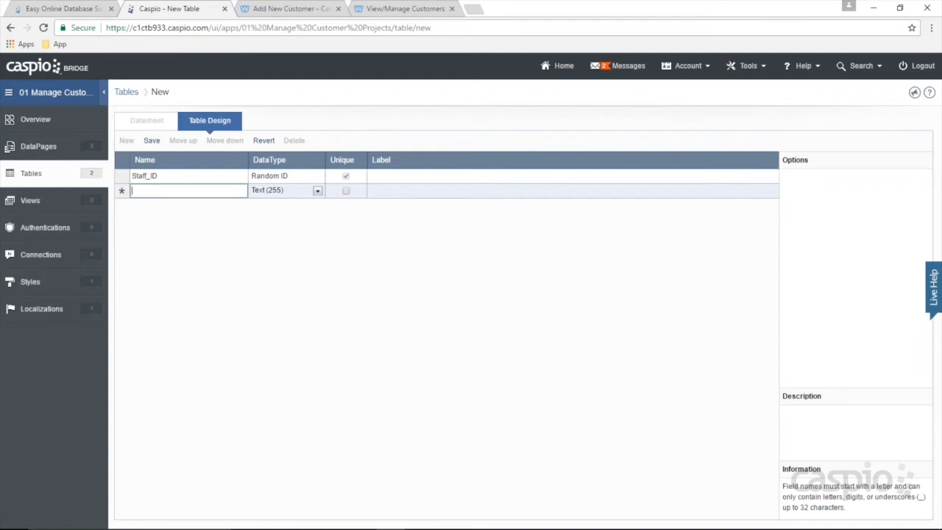
pyautogui.write('Date')
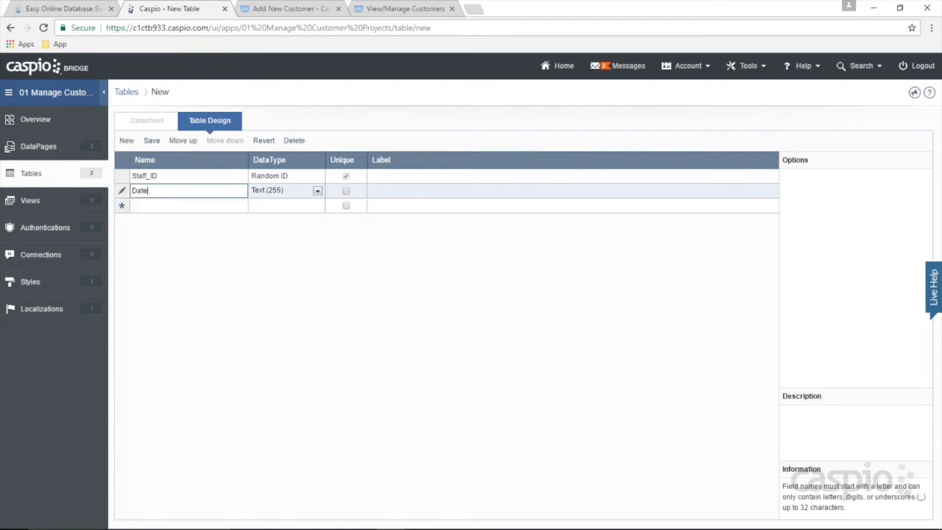
pyautogui.write('_Added')
pyautogui.click(278, 193)
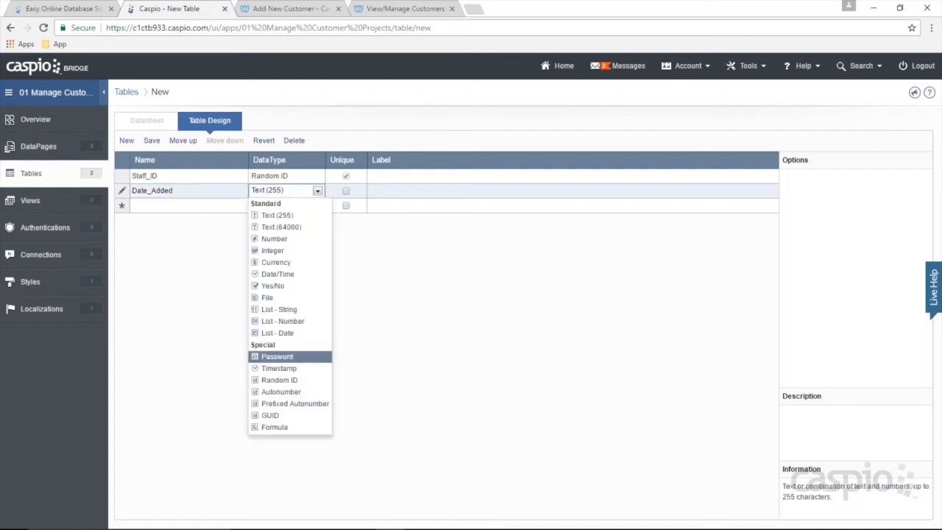
pyautogui.click(279, 368)
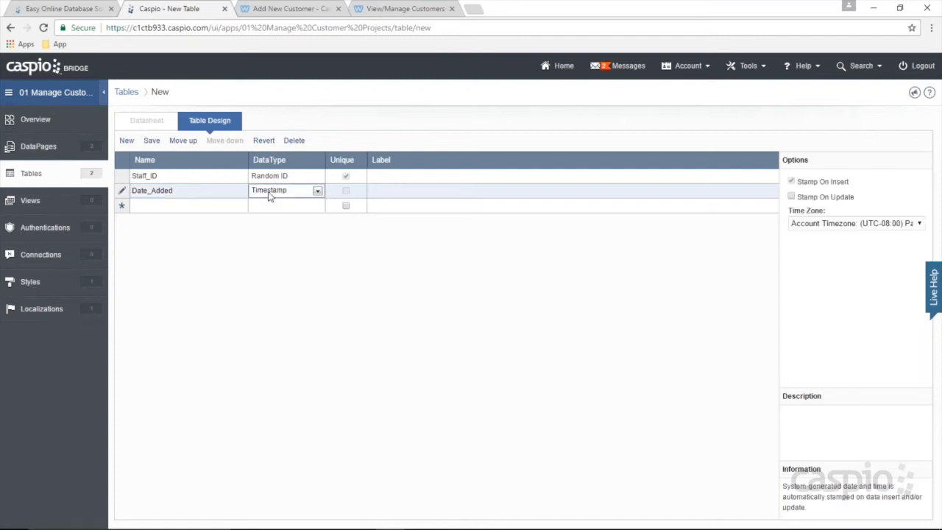
pyautogui.click(188, 209)
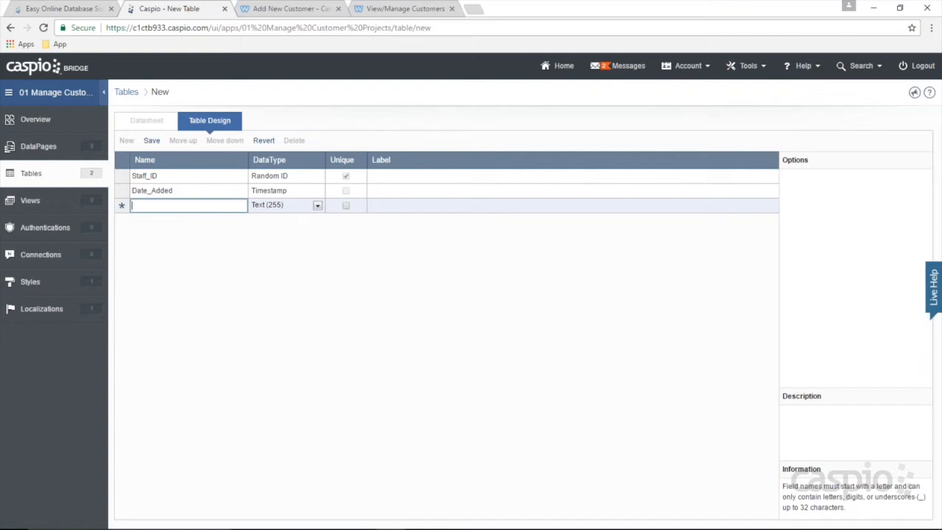
# Step: Add a Name text field and an Email text field marked Unique
pyautogui.write('Name')
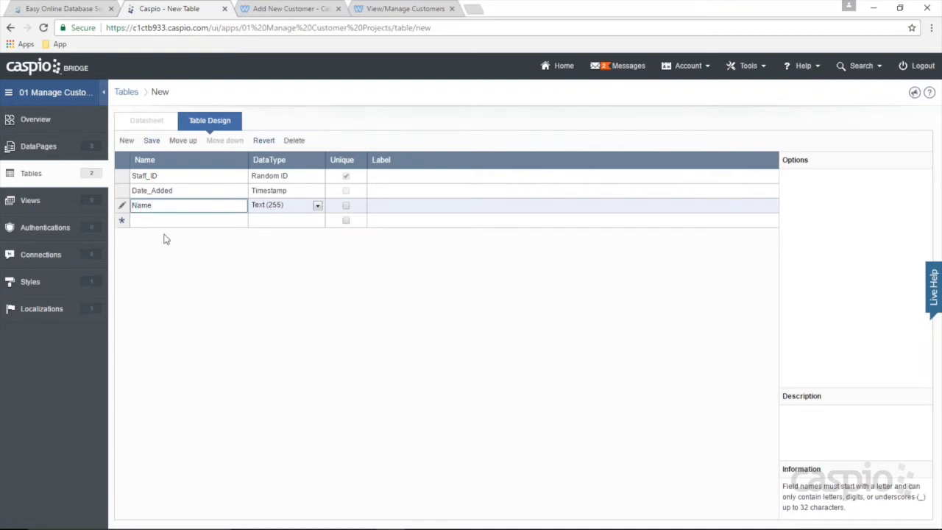
pyautogui.click(158, 222)
pyautogui.write('Email')
pyautogui.click(345, 221)
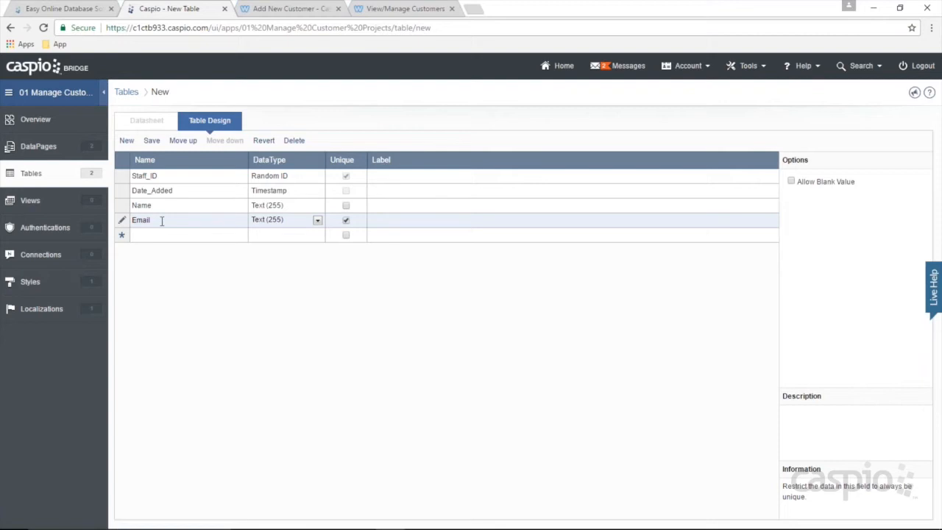
# Step: Add a Password field with the Password data type
pyautogui.click(158, 236)
pyautogui.write('Password')
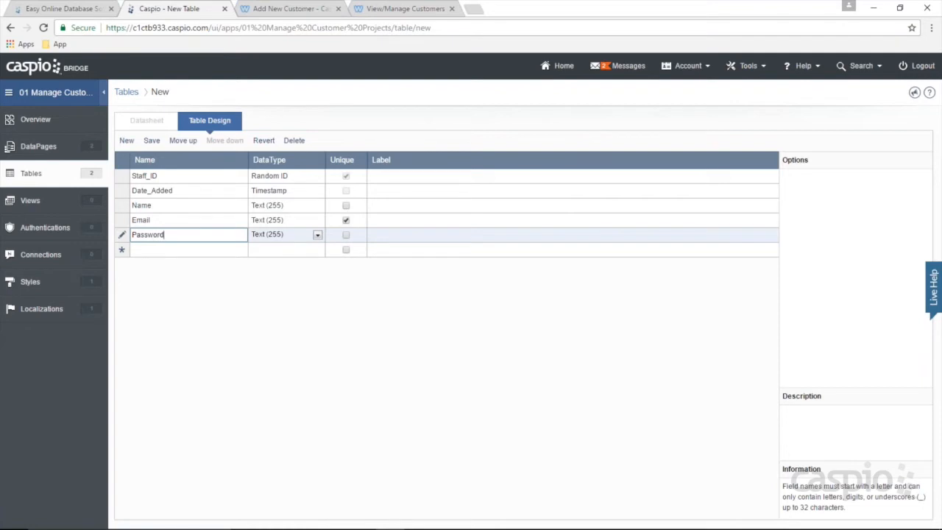
pyautogui.click(272, 234)
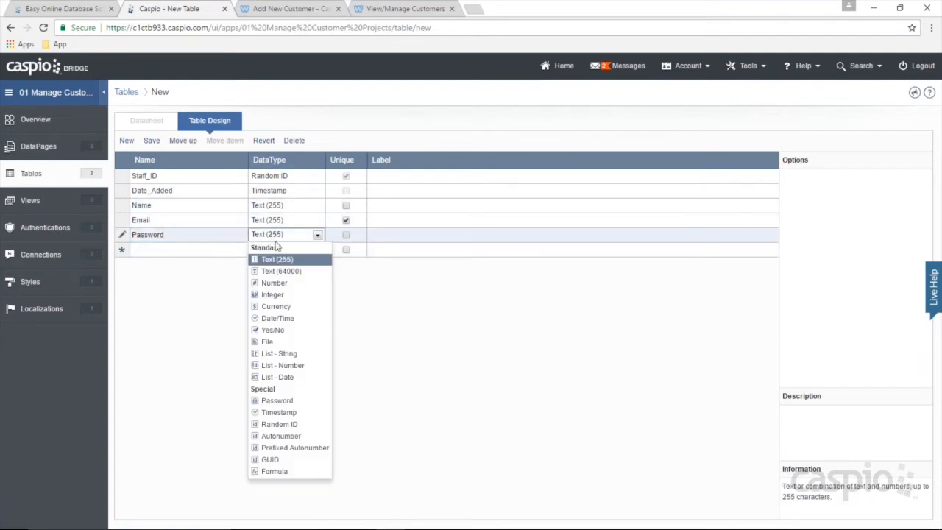
pyautogui.click(289, 400)
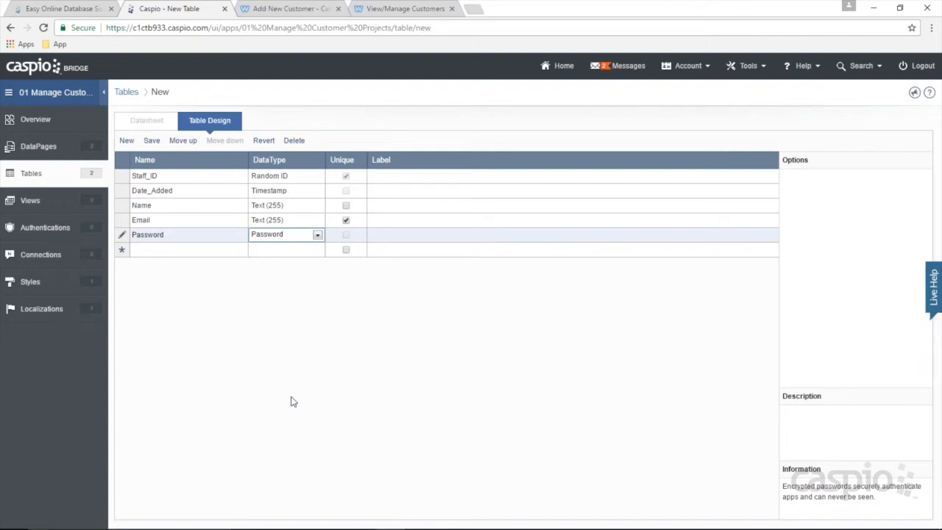
# Step: Add a Role text field and an Account_Status field of Yes/No type
pyautogui.click(158, 250)
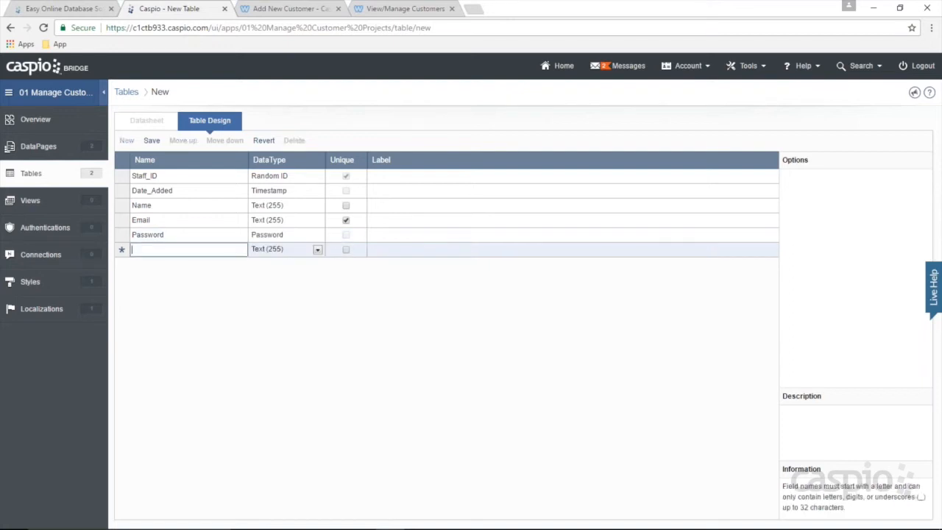
pyautogui.write('Role')
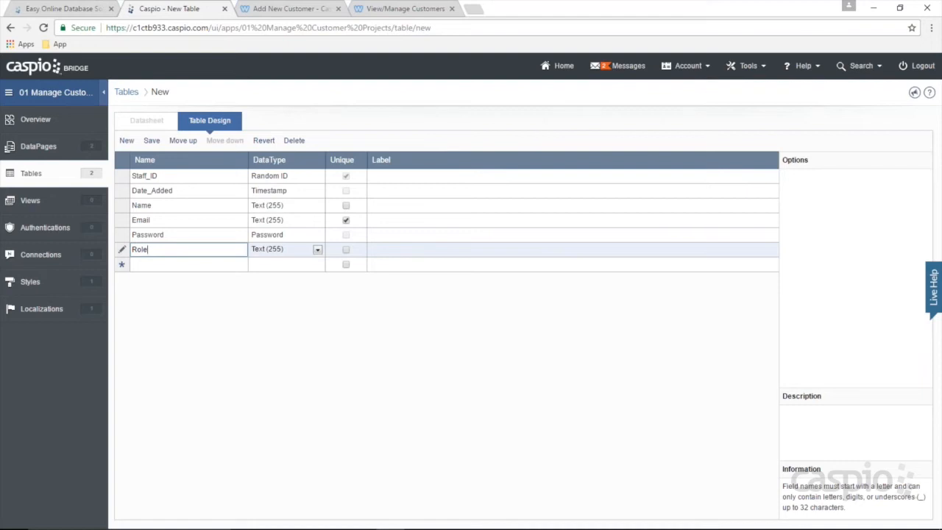
pyautogui.click(157, 263)
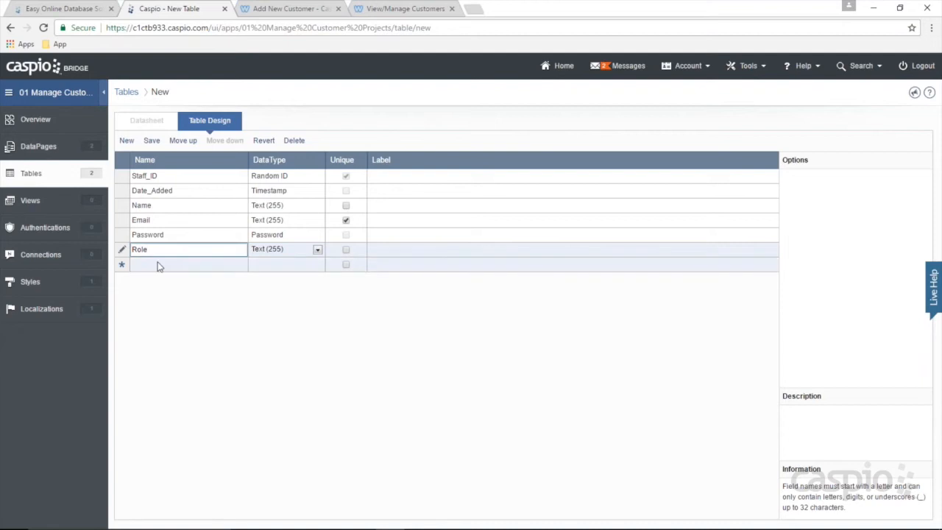
pyautogui.write('Account')
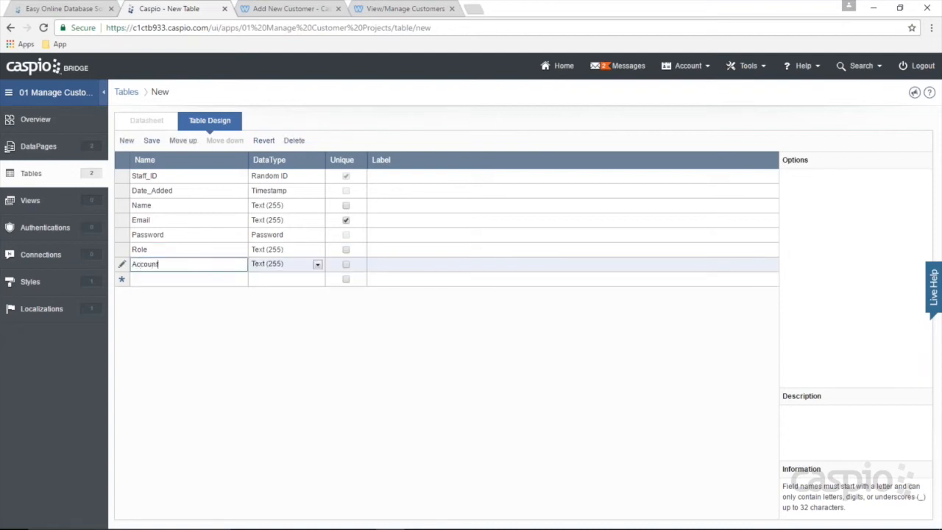
pyautogui.write('_Status')
pyautogui.click(282, 270)
pyautogui.click(279, 349)
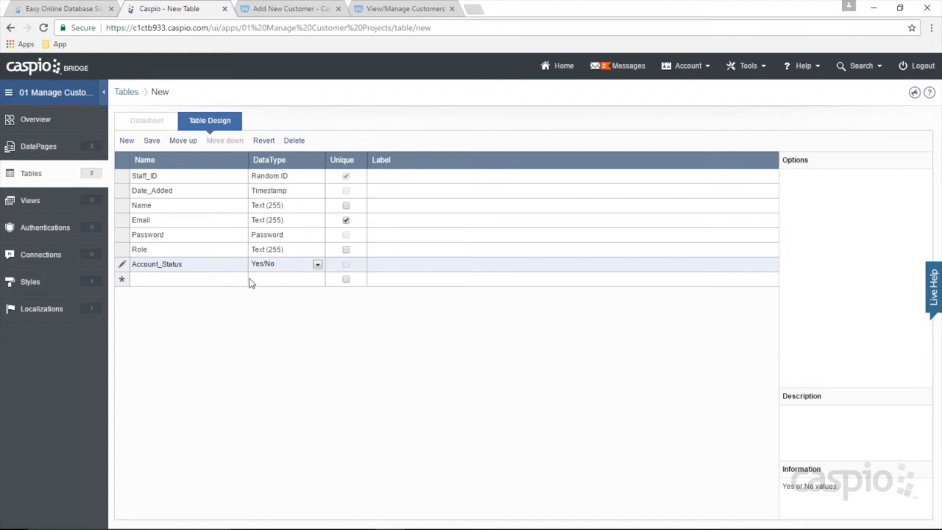
# Step: Save the table as tbl_staff_ after the name tbl_staff is rejected as a duplicate
pyautogui.click(152, 140)
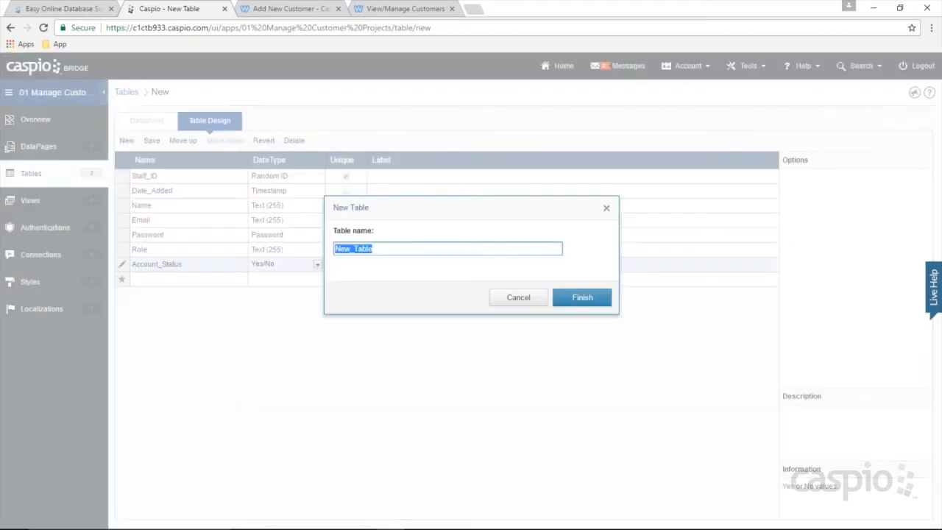
pyautogui.write('tbl_staff')
pyautogui.click(582, 298)
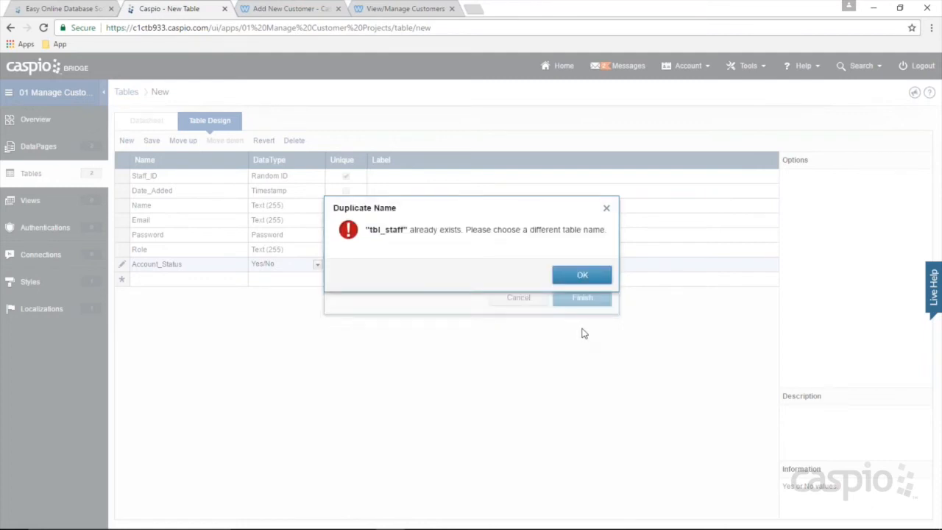
pyautogui.click(573, 279)
pyautogui.click(411, 249)
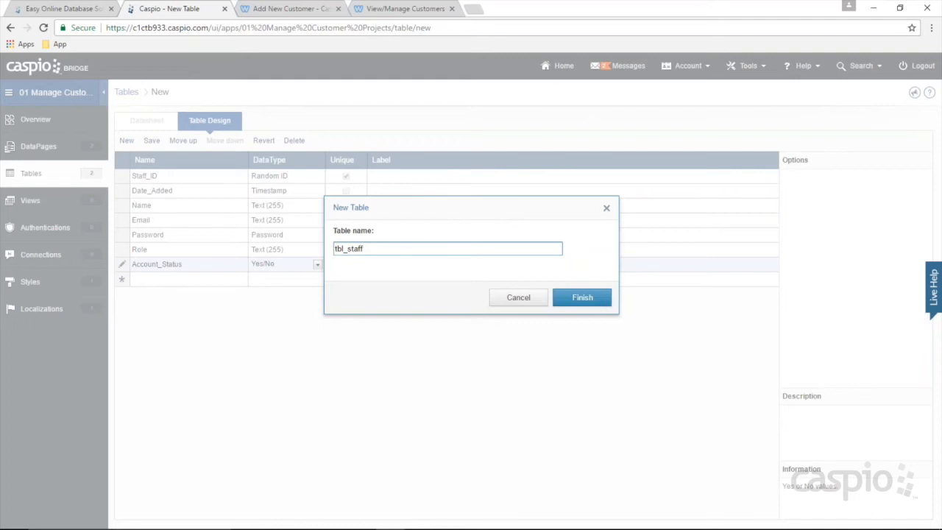
pyautogui.write('_')
pyautogui.click(602, 298)
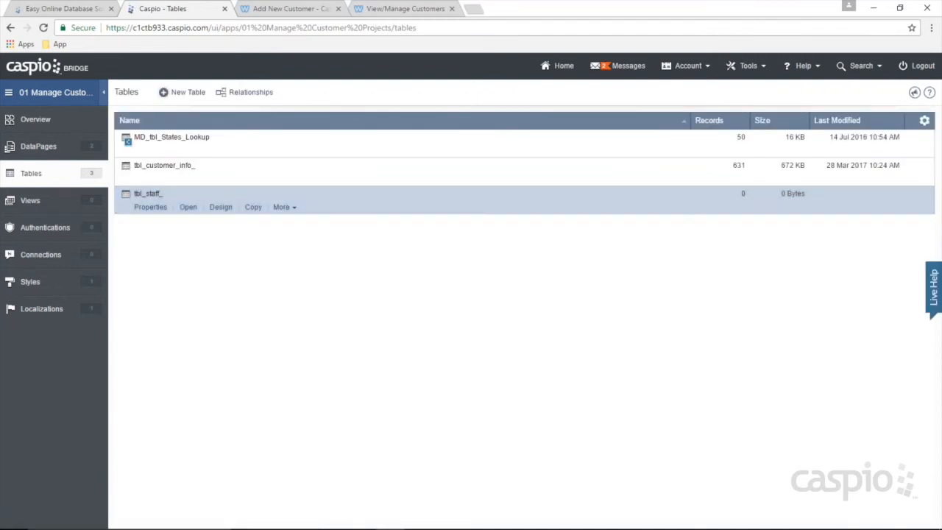
# Step: Open tbl_staff_ and enter the first record's full name, e-mail and password
pyautogui.click(187, 208)
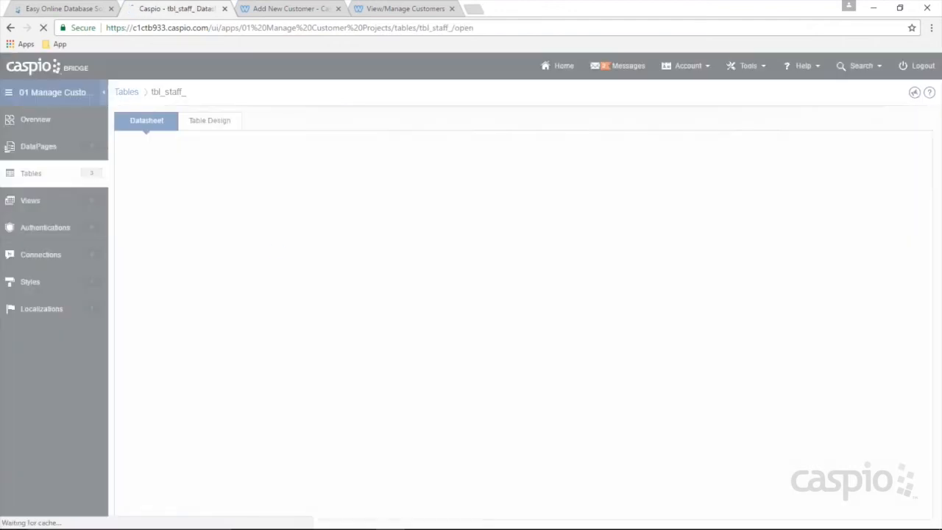
pyautogui.click(287, 177)
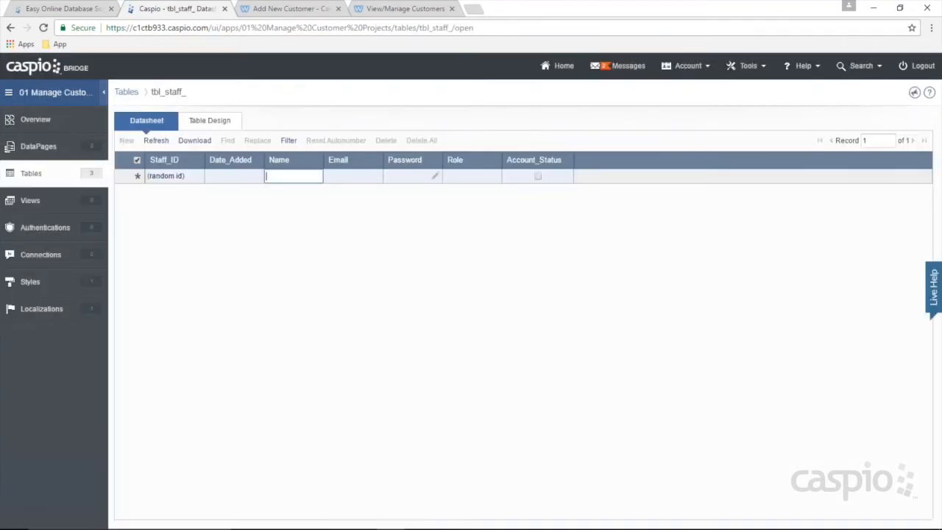
pyautogui.write('Walter White')
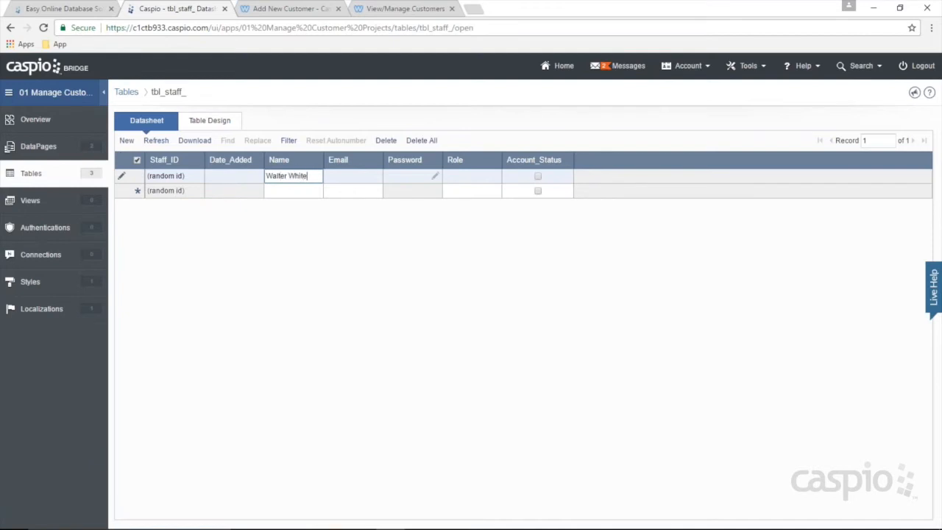
pyautogui.press('Tab')
pyautogui.write('walter@test.com')
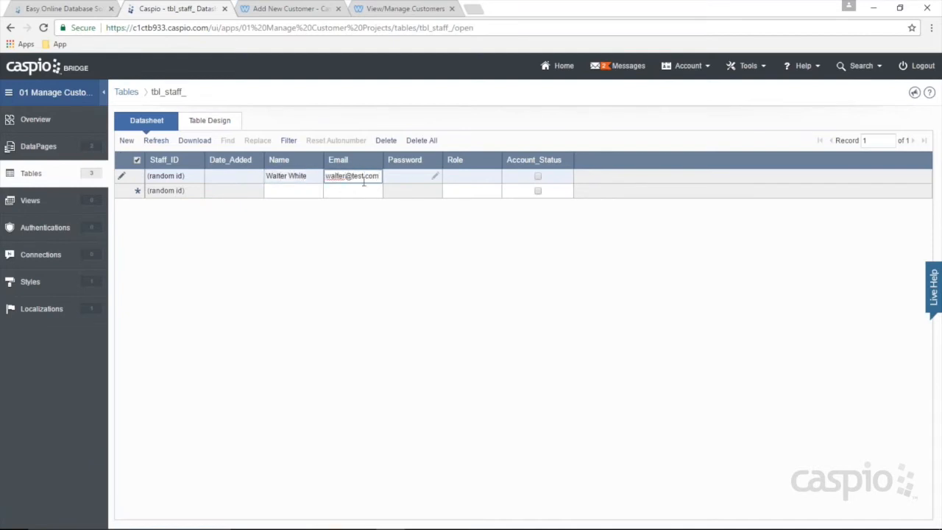
pyautogui.click(435, 178)
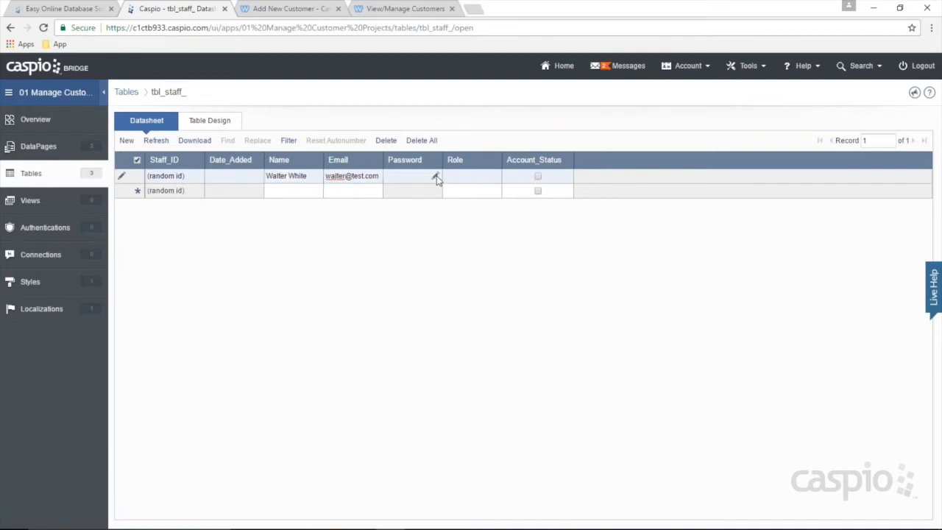
pyautogui.write('test')
pyautogui.press('Tab')
pyautogui.write('test')
pyautogui.click(532, 287)
# Step: Set the first record's Role to Manager, checking the class notes for the word
pyautogui.click(459, 176)
pyautogui.write('Manager')
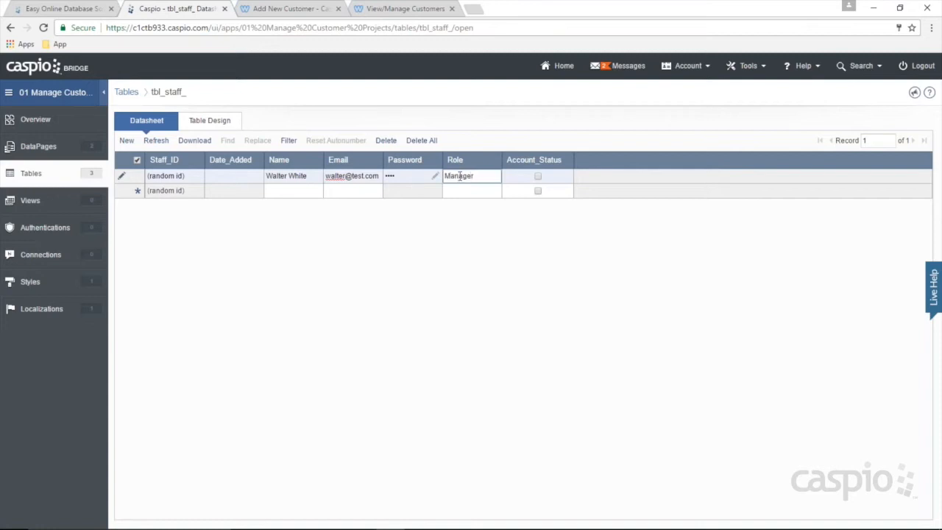
pyautogui.click(419, 518)
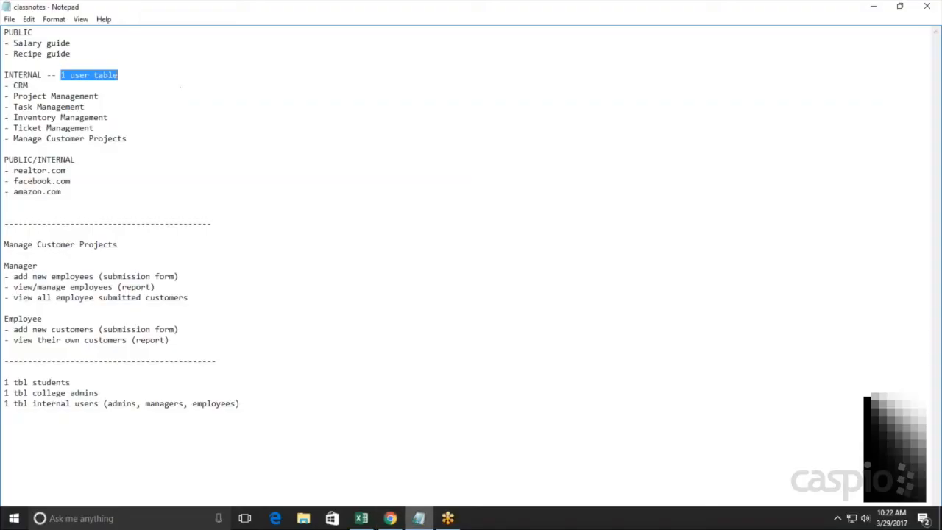
pyautogui.doubleClick(50, 265)
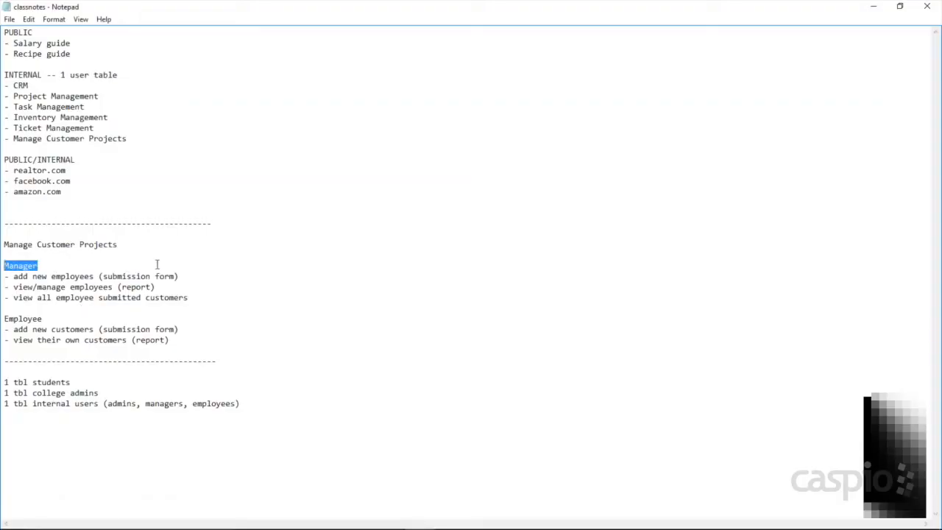
pyautogui.click(873, 8)
# Step: Activate the manager, then add a second active staff record with name, e-mail, password and Role Employee
pyautogui.click(537, 176)
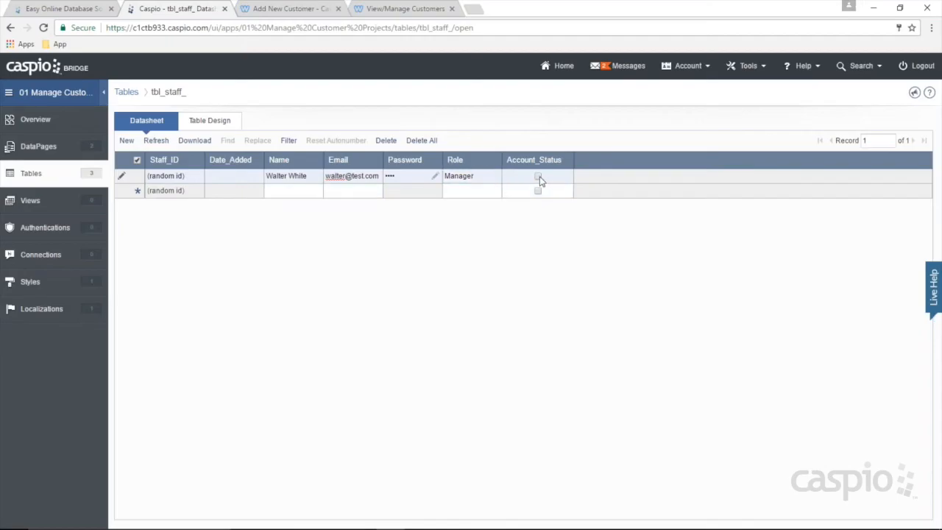
pyautogui.click(284, 191)
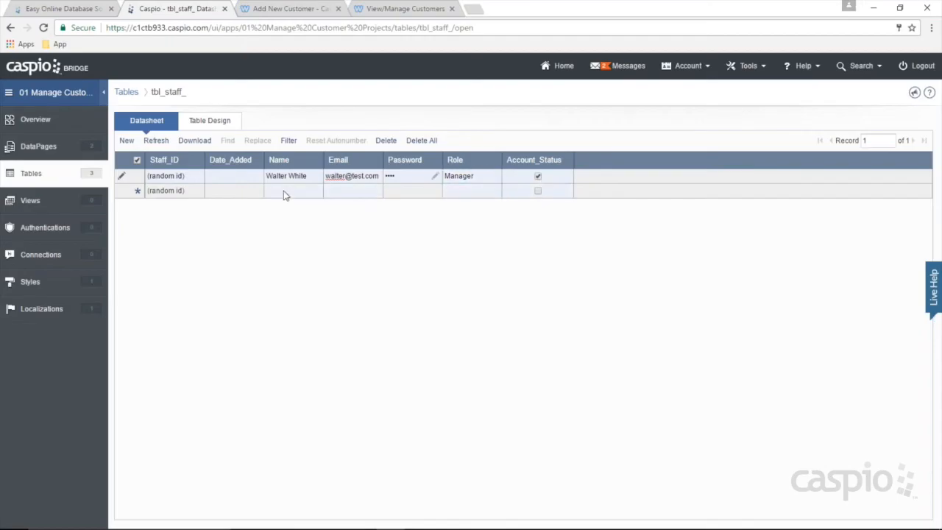
pyautogui.write('Jesse Pinkman')
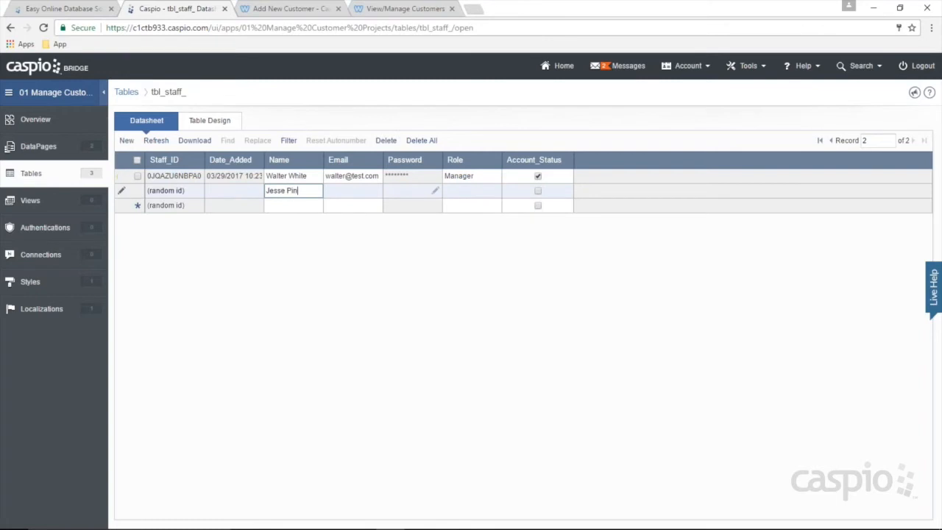
pyautogui.press('Tab')
pyautogui.write('jesse@test')
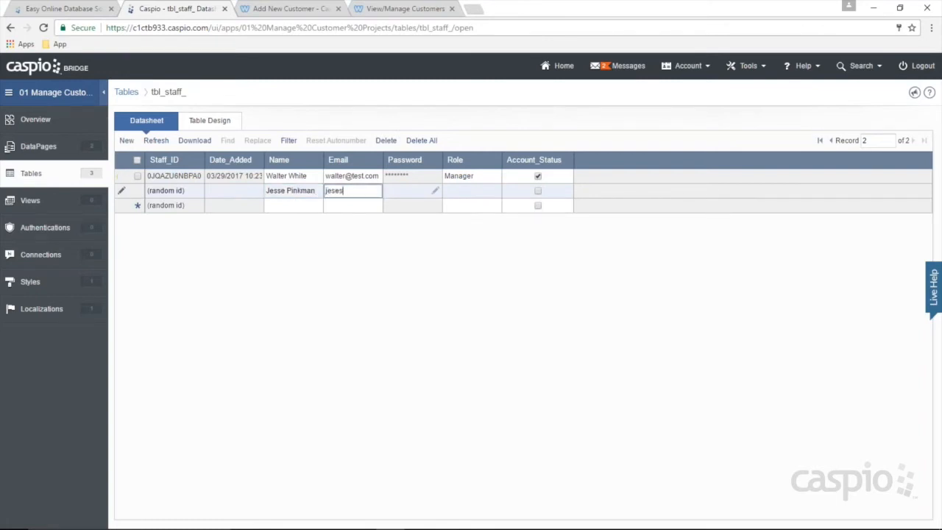
pyautogui.write('.com')
pyautogui.click(436, 192)
pyautogui.write('••••')
pyautogui.press('Tab')
pyautogui.write('••••')
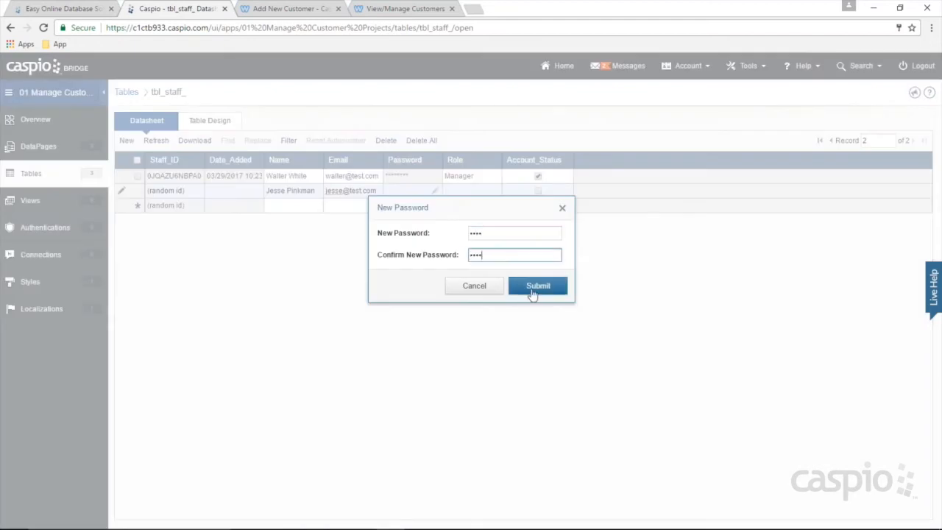
pyautogui.click(535, 286)
pyautogui.press('Tab')
pyautogui.write('Employee')
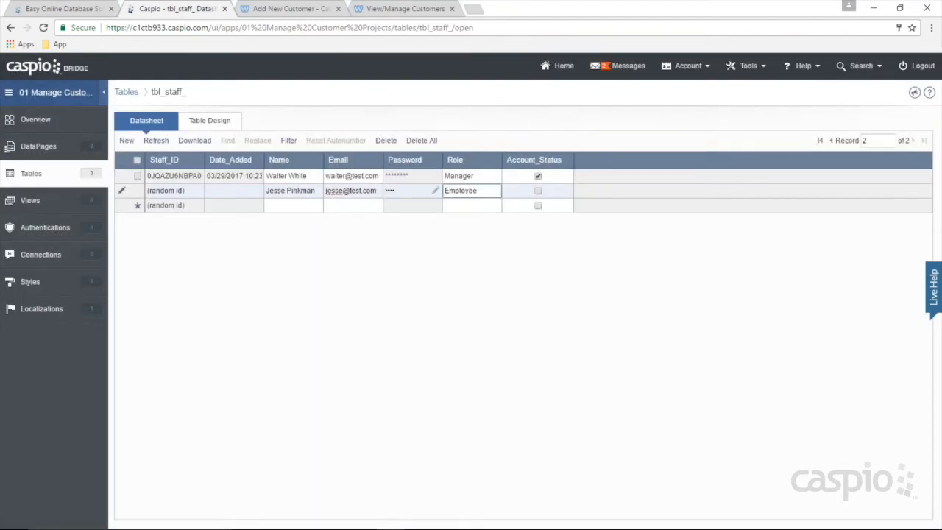
pyautogui.click(537, 191)
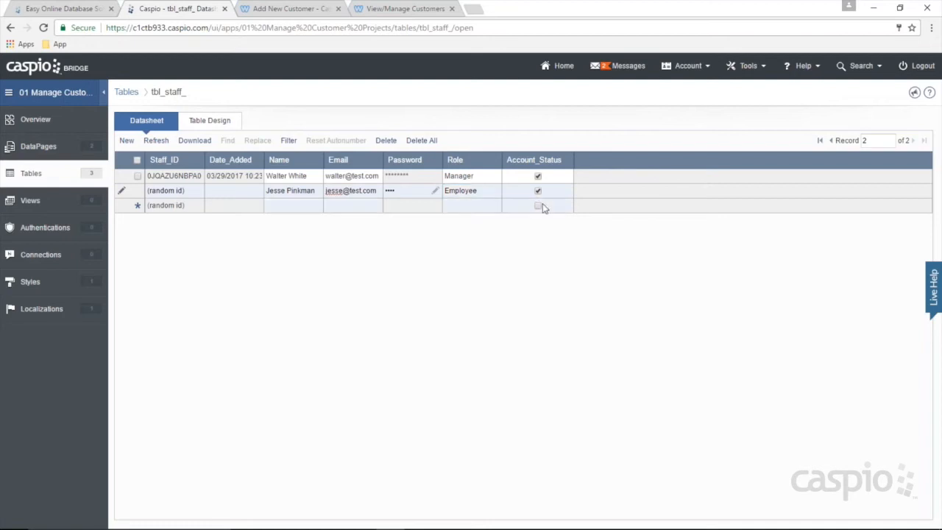
# Step: Add a third active staff record with name, e-mail, password and Role Employee
pyautogui.click(294, 206)
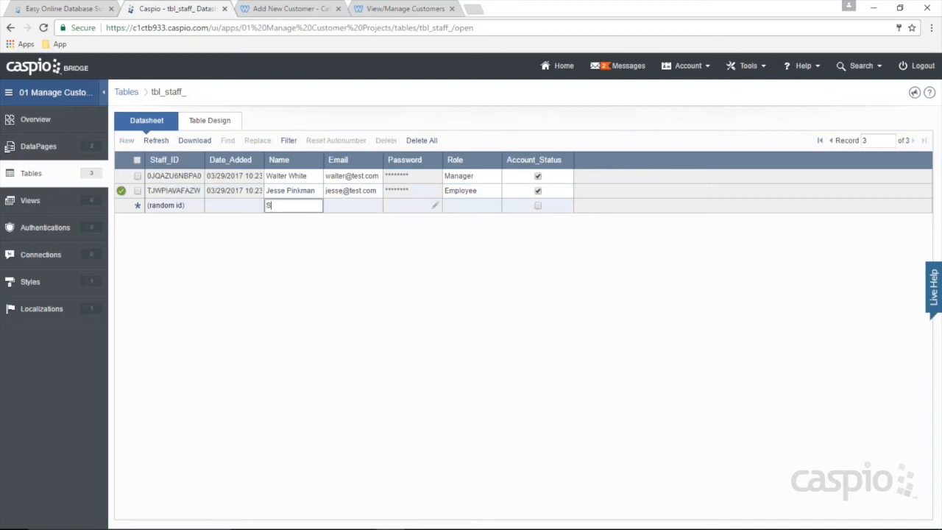
pyautogui.write('Skyler White')
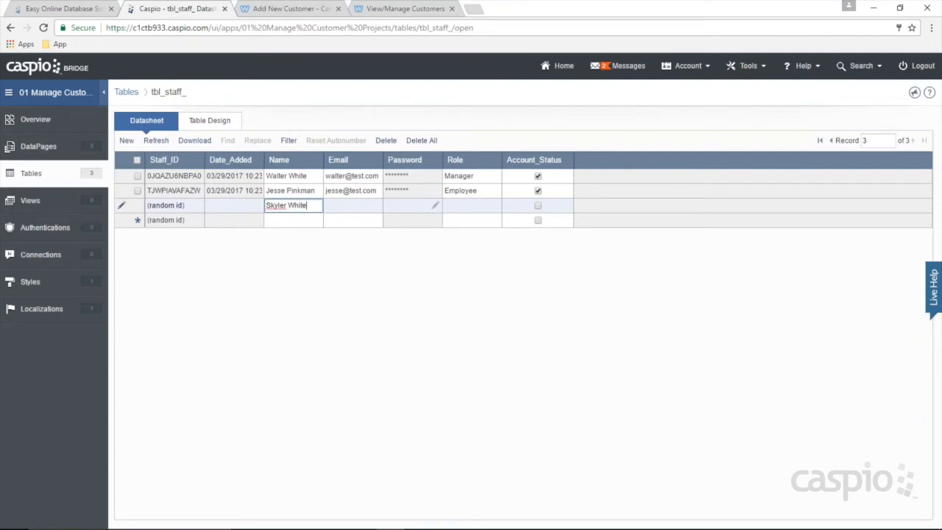
pyautogui.press('Tab')
pyautogui.write('s')
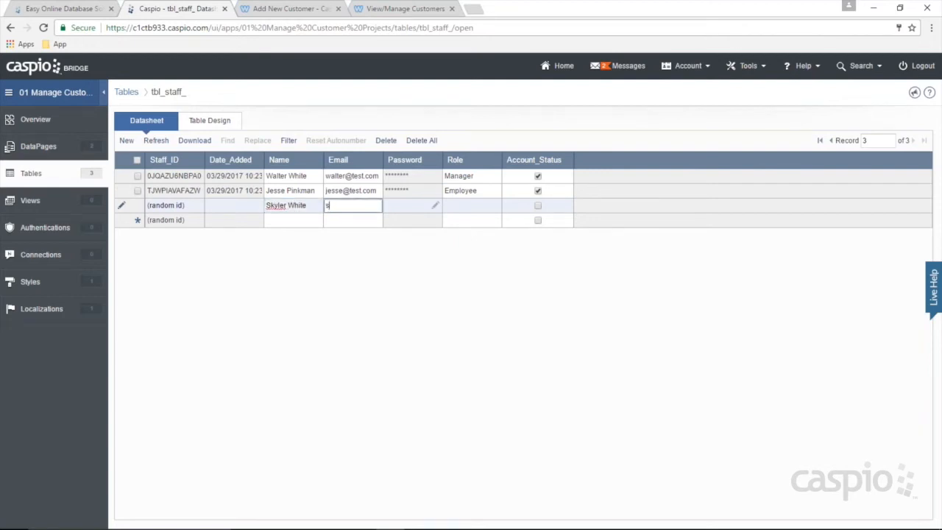
pyautogui.write('kyler@test.com')
pyautogui.press('Tab')
pyautogui.press('Return')
pyautogui.write('••••')
pyautogui.press('Tab')
pyautogui.write('••••')
pyautogui.press('Tab')
pyautogui.press('Return')
pyautogui.press('Tab')
pyautogui.write('Empo')
pyautogui.write('oyee')
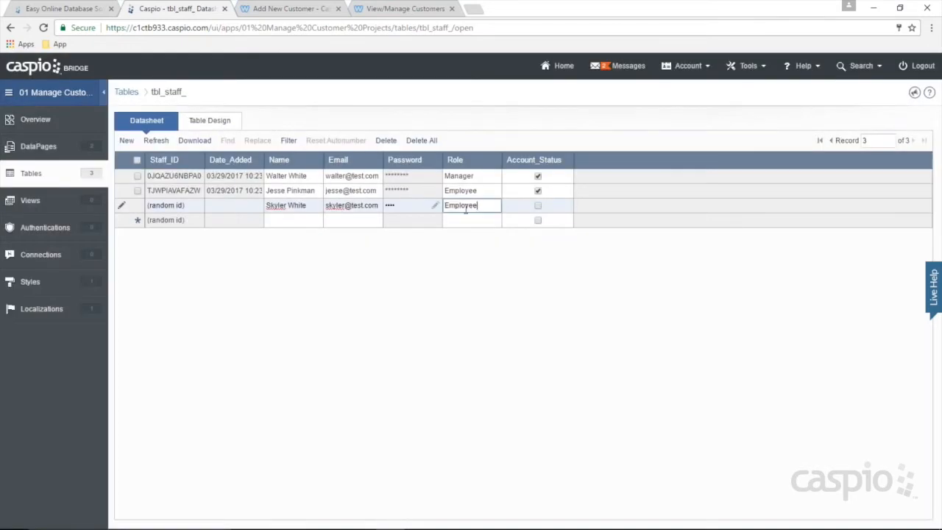
pyautogui.click(536, 205)
pyautogui.click(301, 222)
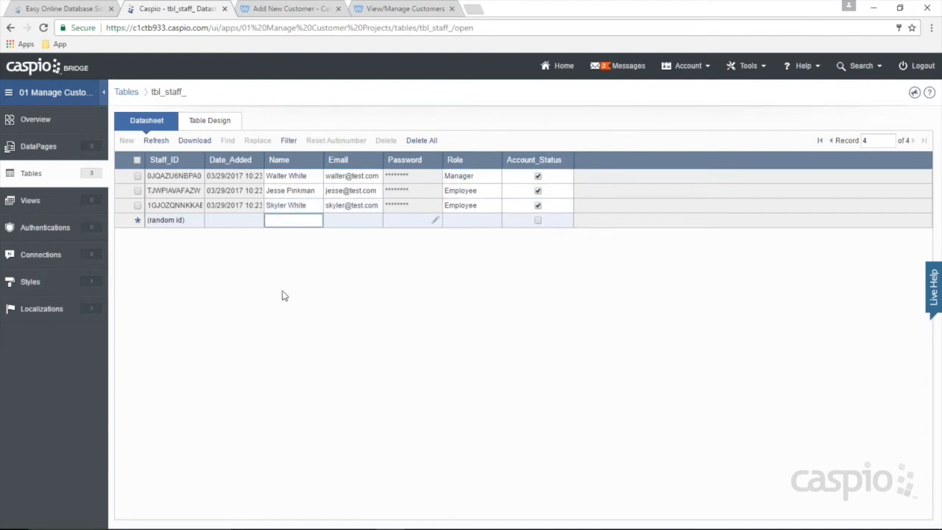
# Step: Open the Views list of the 01 Manage Customer Projects app
pyautogui.click(39, 206)
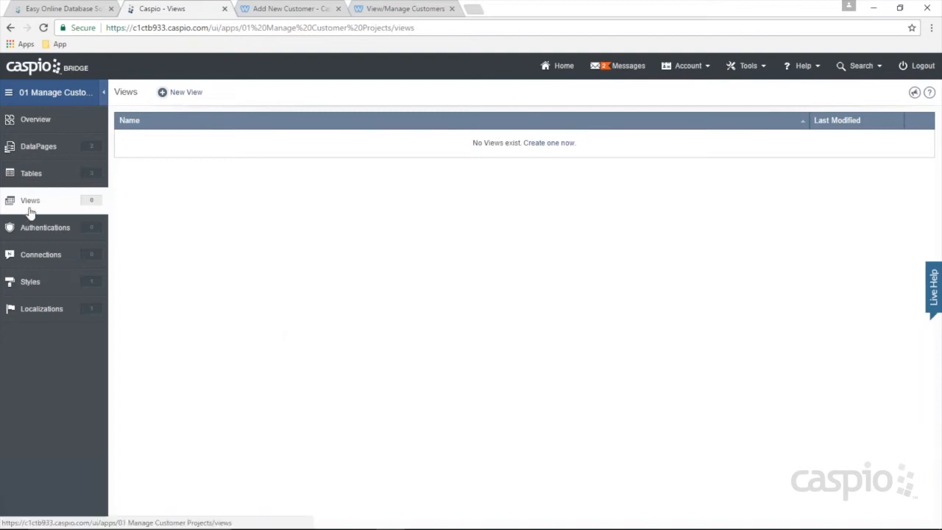
# Step: Start a new view named Filter_Active_Manager using the tbl_staff_ table
pyautogui.click(195, 95)
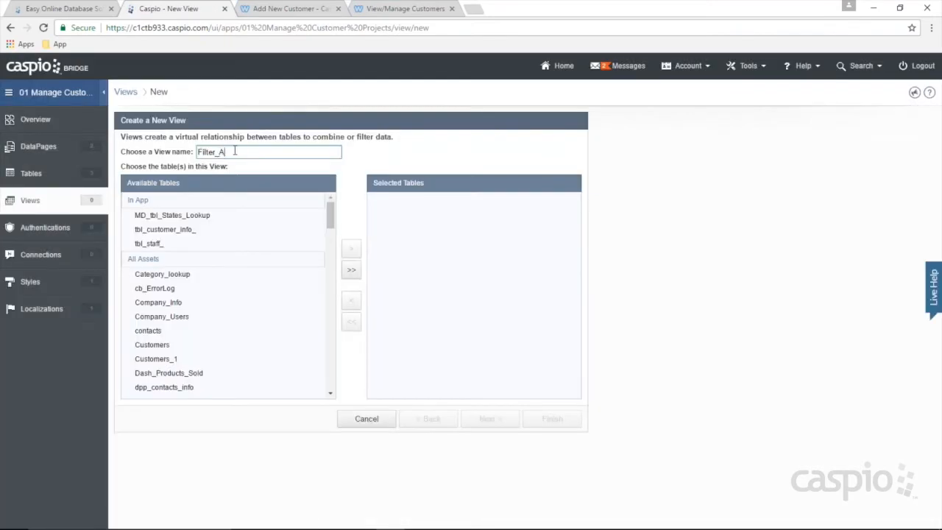
pyautogui.click(235, 151)
pyautogui.write('Filter_Active_Admins')
pyautogui.moveTo(247, 152); pyautogui.dragTo(289, 152)
pyautogui.write('Managers')
pyautogui.click(157, 246)
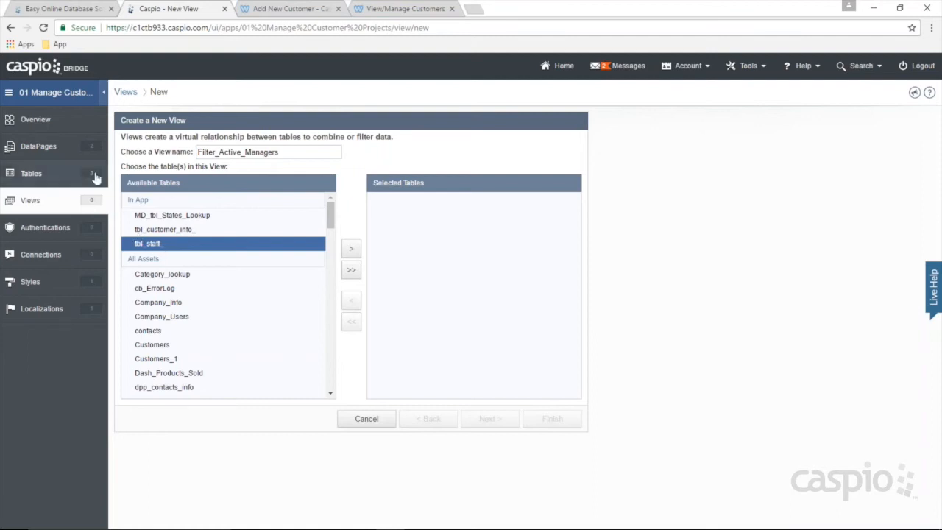
pyautogui.click(351, 250)
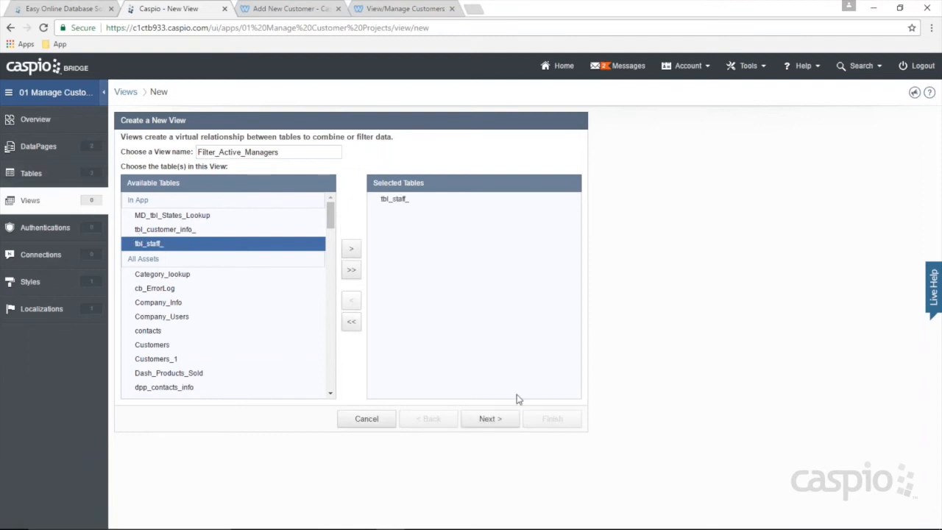
# Step: Rename the view to Filter_Active_Mngrs after the duplicate-name warning and reach field properties
pyautogui.click(488, 418)
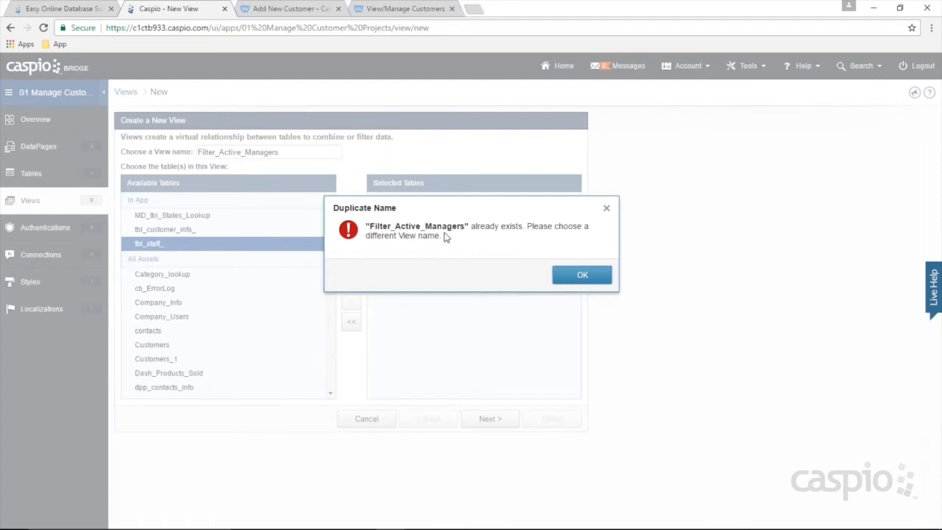
pyautogui.click(579, 275)
pyautogui.click(274, 152)
pyautogui.moveTo(297, 152); pyautogui.dragTo(254, 152)
pyautogui.write('ngrs')
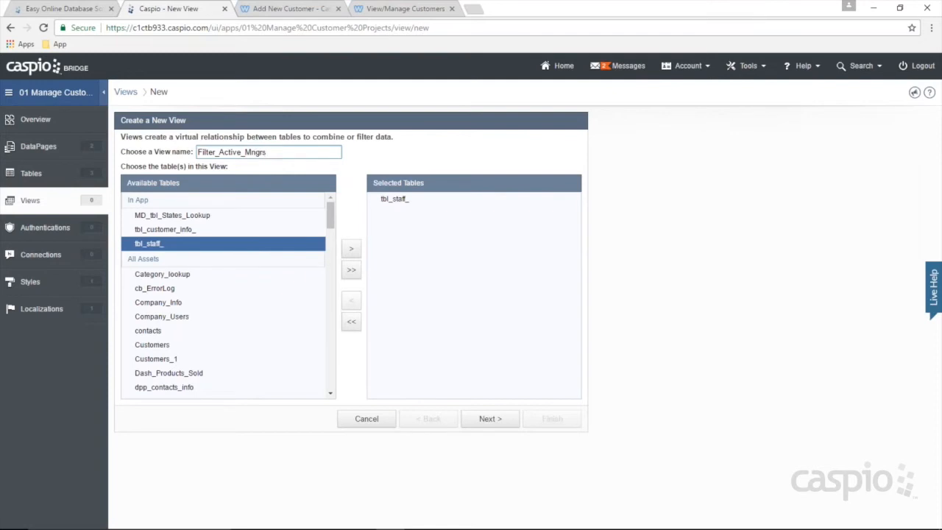
pyautogui.click(490, 418)
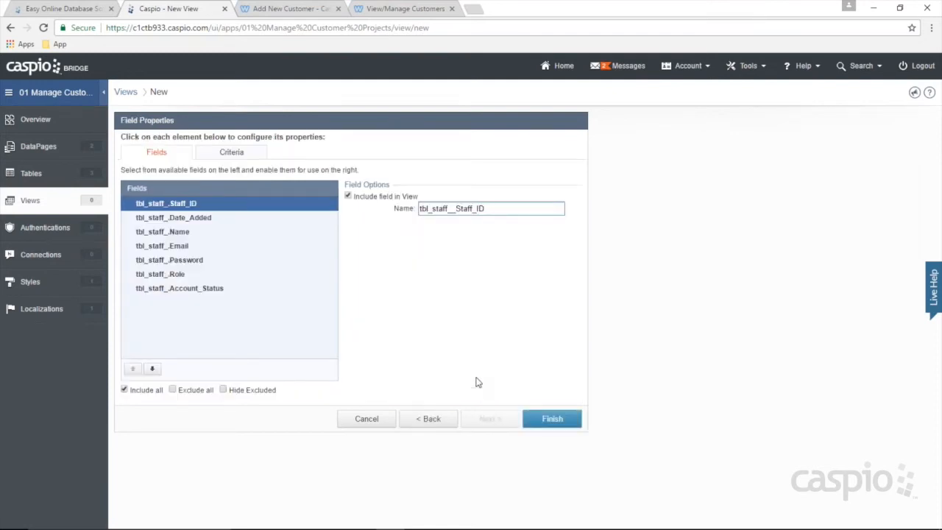
# Step: In Criteria, nest AND and OR groups with field conditions, then drag the inner AND toward the trash
pyautogui.click(230, 153)
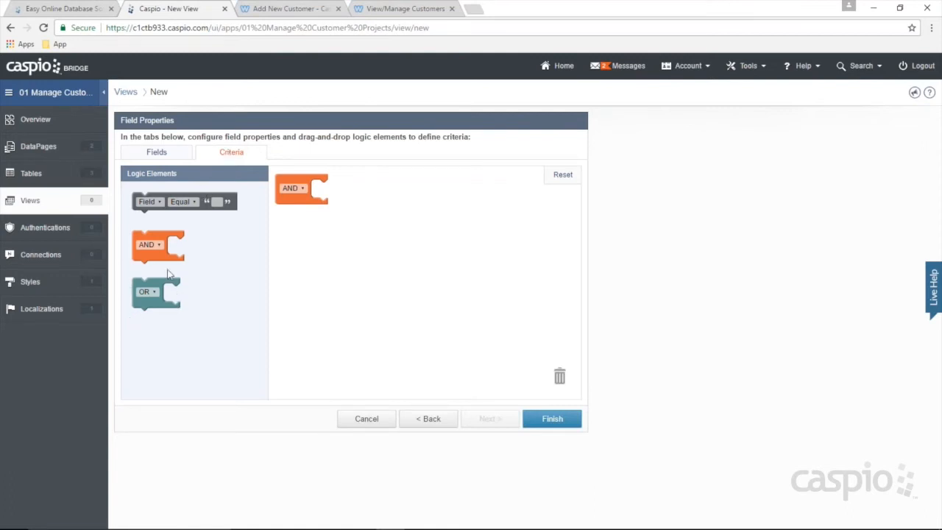
pyautogui.moveTo(160, 246); pyautogui.dragTo(337, 199)
pyautogui.moveTo(151, 292); pyautogui.dragTo(333, 230)
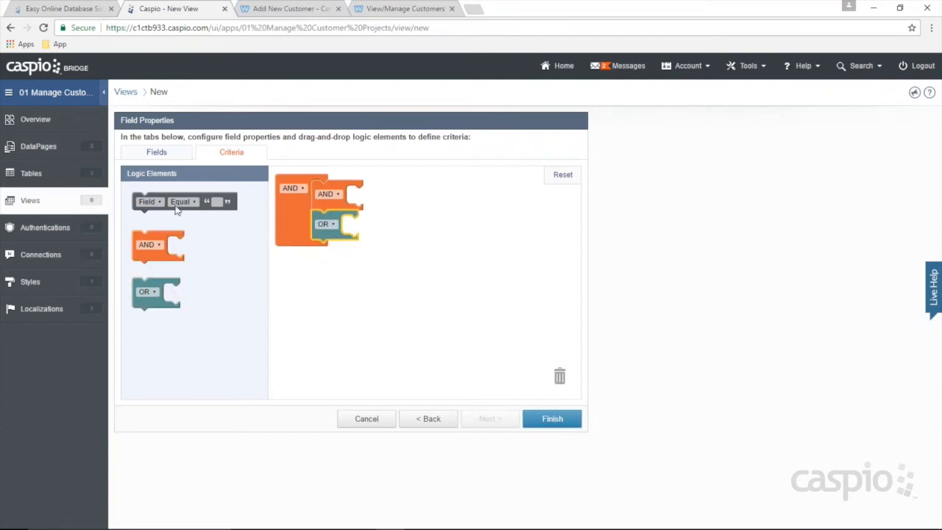
pyautogui.moveTo(168, 202); pyautogui.dragTo(379, 201)
pyautogui.moveTo(194, 203); pyautogui.dragTo(348, 213)
pyautogui.moveTo(387, 213); pyautogui.dragTo(353, 212)
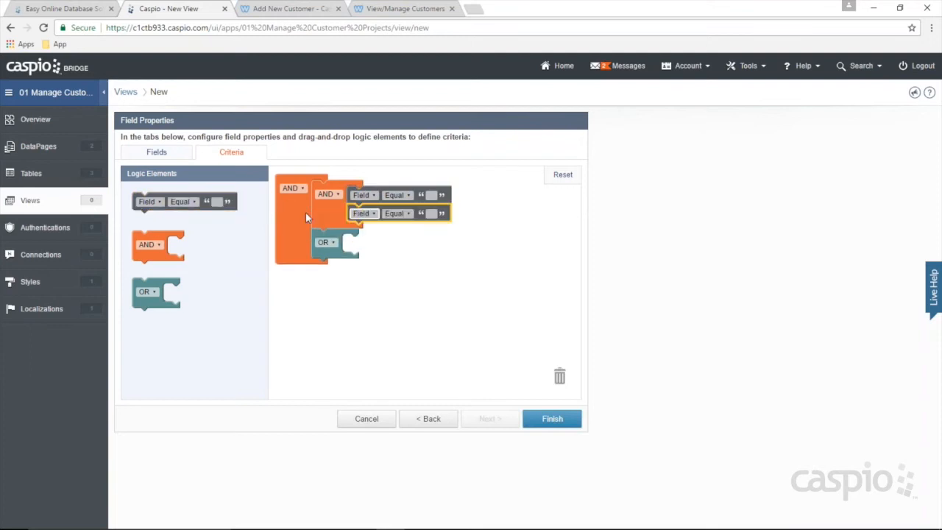
pyautogui.moveTo(168, 201); pyautogui.dragTo(374, 254)
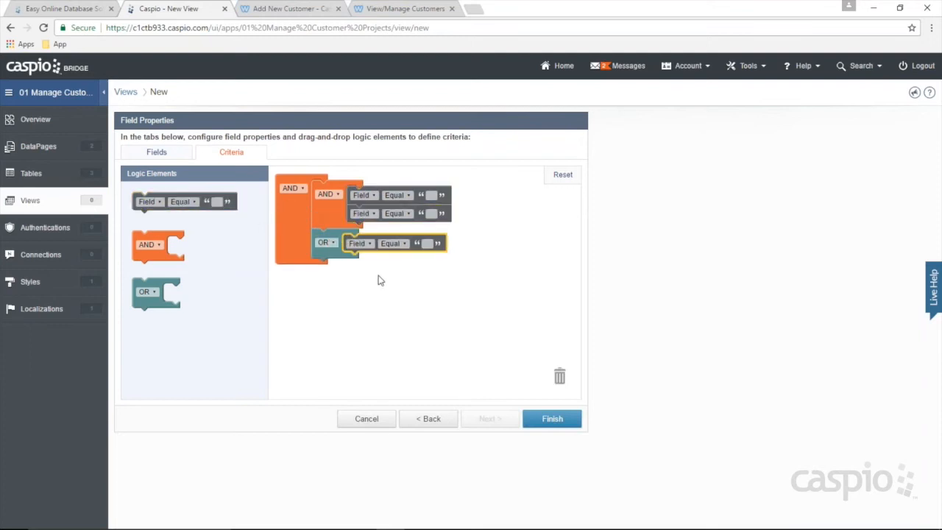
pyautogui.moveTo(165, 201); pyautogui.dragTo(381, 287)
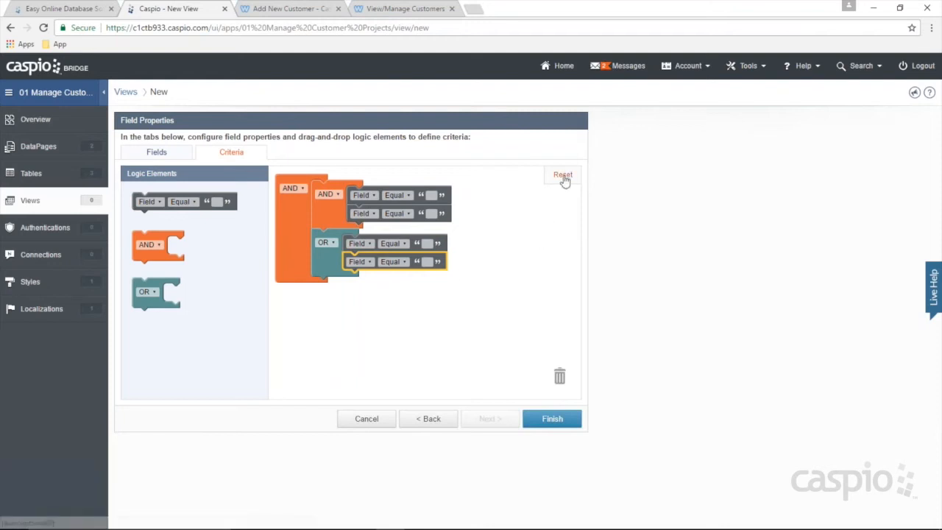
pyautogui.moveTo(314, 206); pyautogui.dragTo(522, 380)
# Step: Delete the leftover inner group and add the condition tbl_staff_ Role Equal Manager
pyautogui.moveTo(327, 209); pyautogui.dragTo(529, 372)
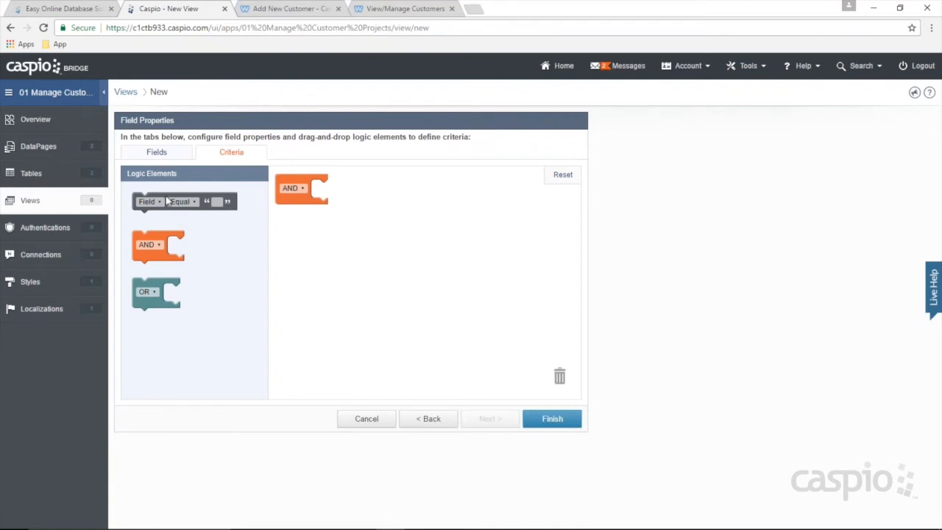
pyautogui.moveTo(168, 200); pyautogui.dragTo(344, 194)
pyautogui.click(340, 190)
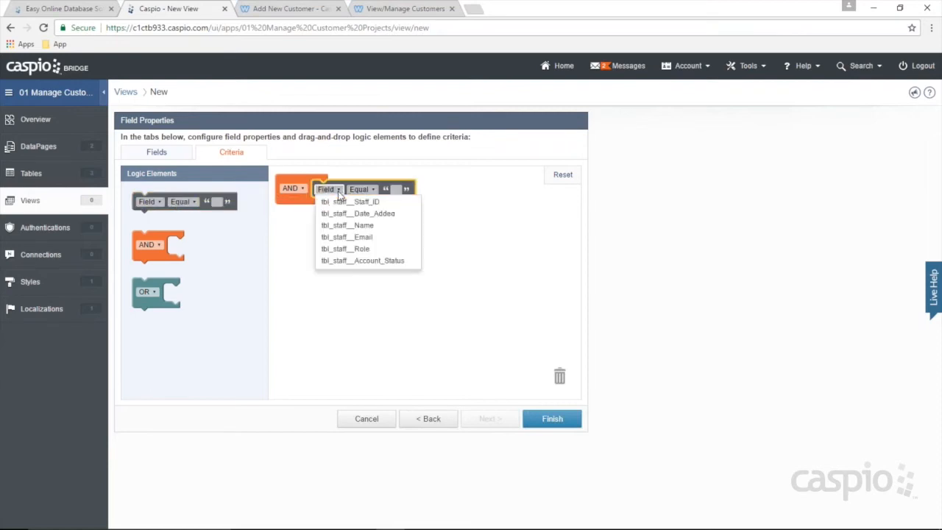
pyautogui.click(369, 250)
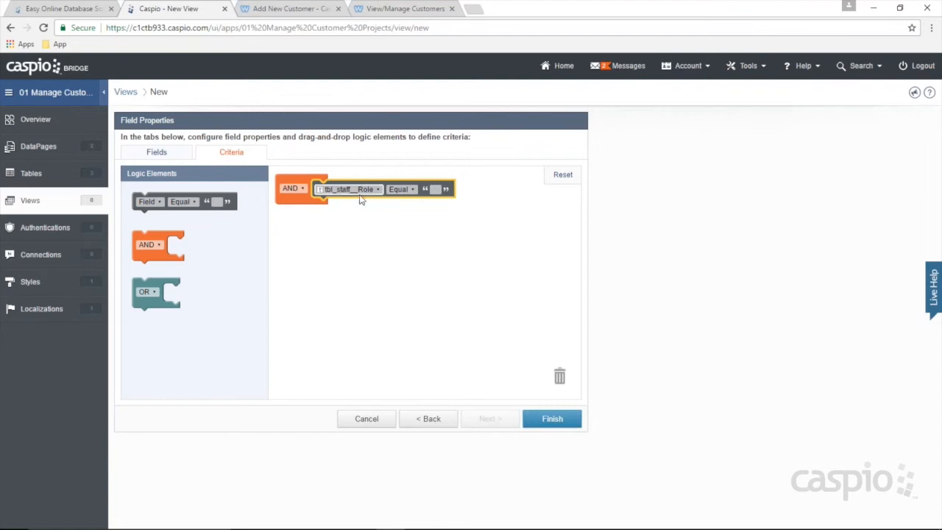
pyautogui.click(436, 190)
pyautogui.write('Manager')
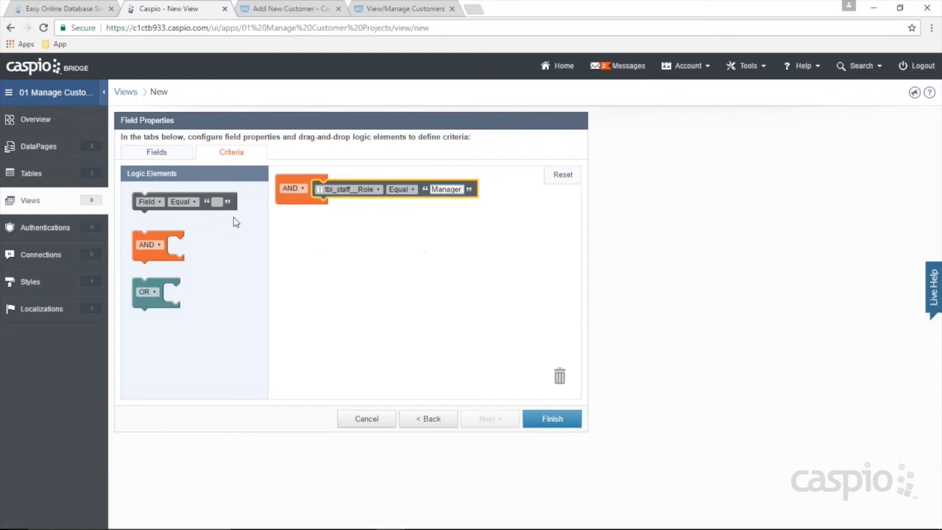
# Step: Add an Account_Status checked condition and finish the Filter_Active_Mngrs view
pyautogui.moveTo(170, 200); pyautogui.dragTo(342, 212)
pyautogui.click(340, 210)
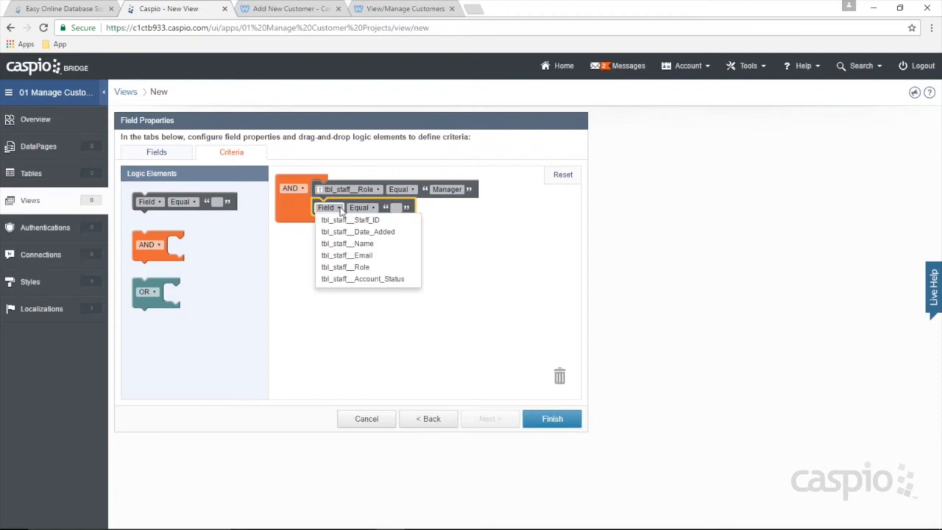
pyautogui.click(361, 279)
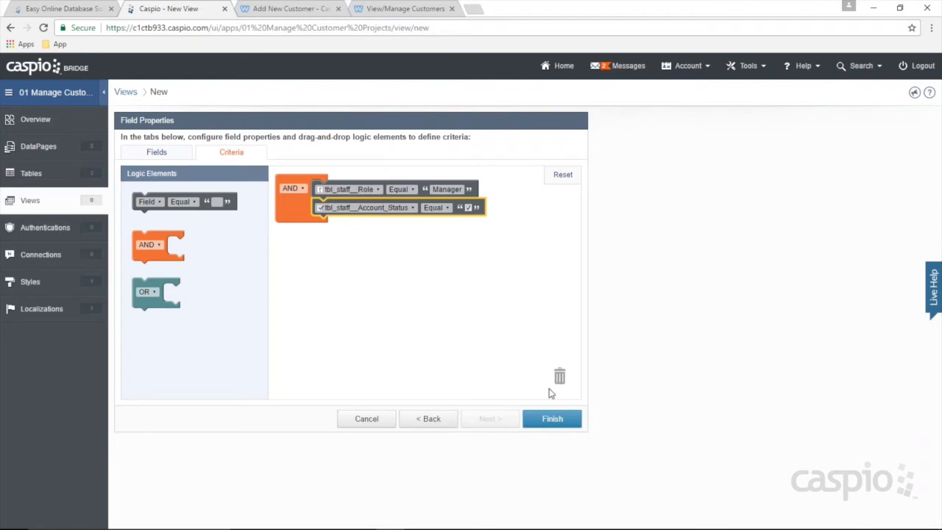
pyautogui.click(552, 418)
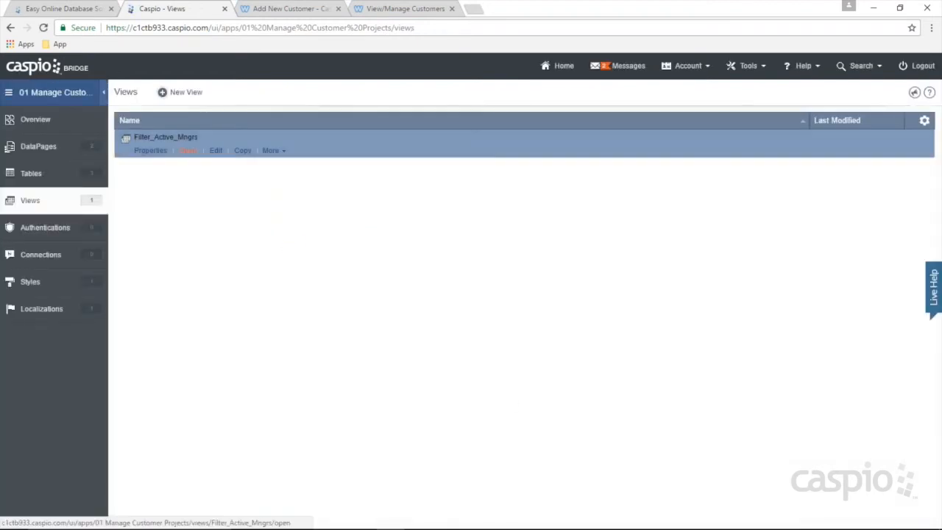
pyautogui.click(132, 136)
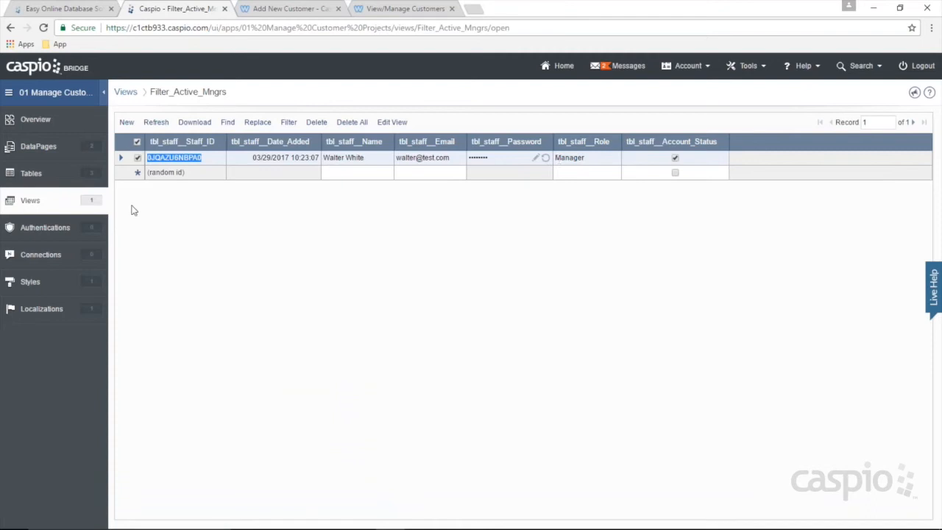
pyautogui.click(30, 203)
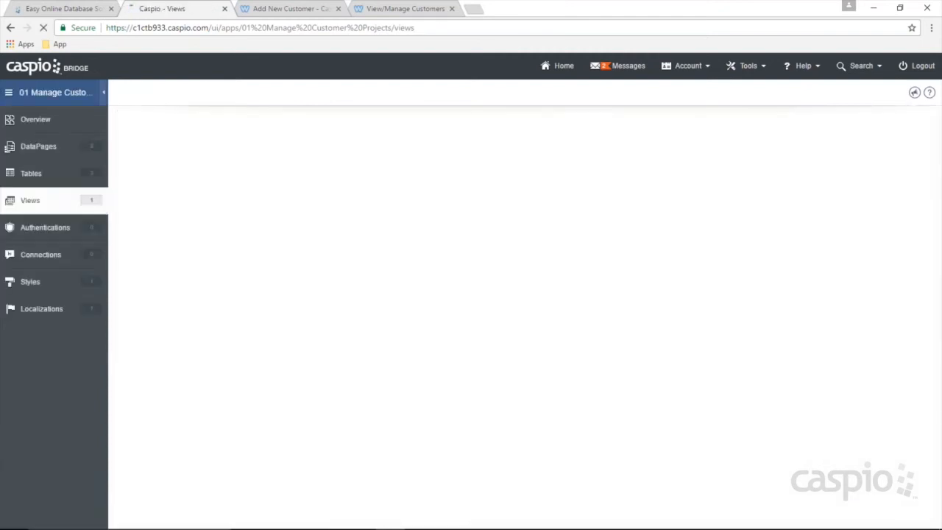
# Step: Start a new view named Filter_Active_Emplys on tbl_staff_ and continue to field properties
pyautogui.click(187, 94)
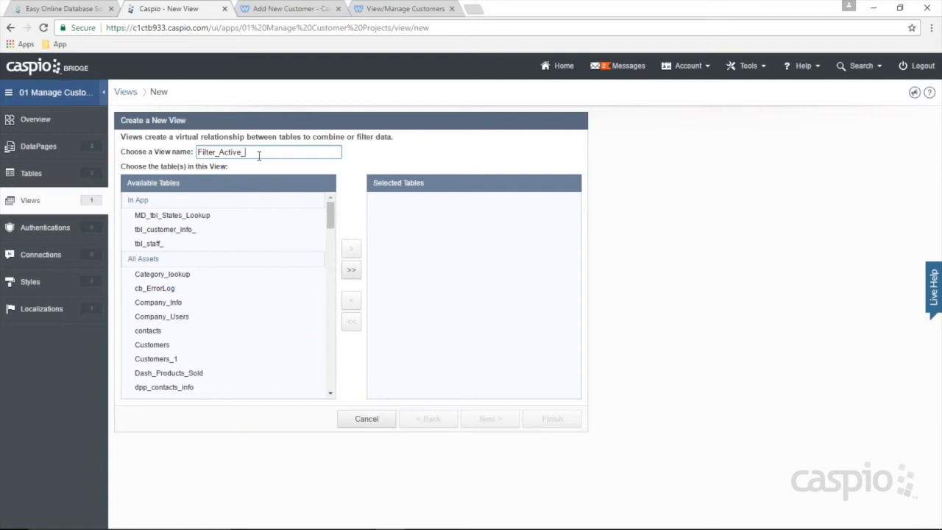
pyautogui.write('Emplys')
pyautogui.click(180, 244)
pyautogui.click(351, 249)
pyautogui.click(486, 419)
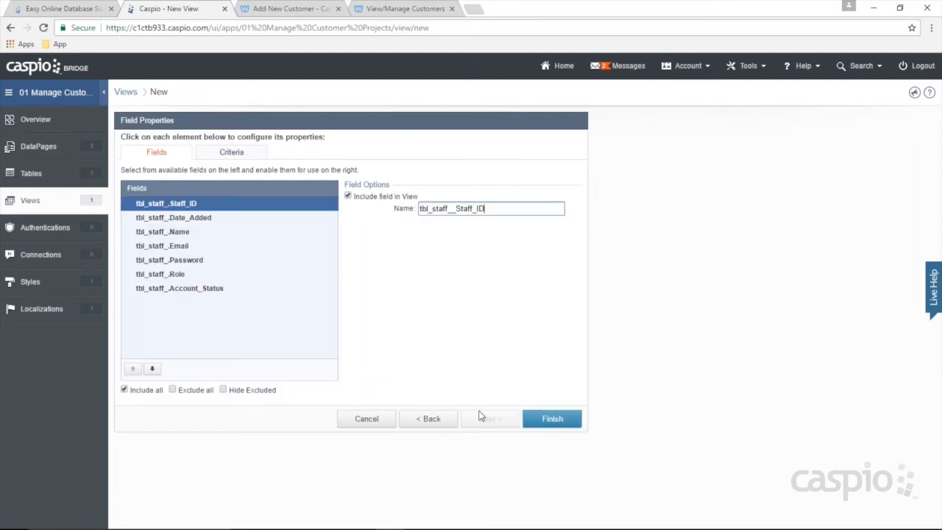
# Step: Filter the view to Role Equal Employee and Account_Status checked, then finish it
pyautogui.click(241, 154)
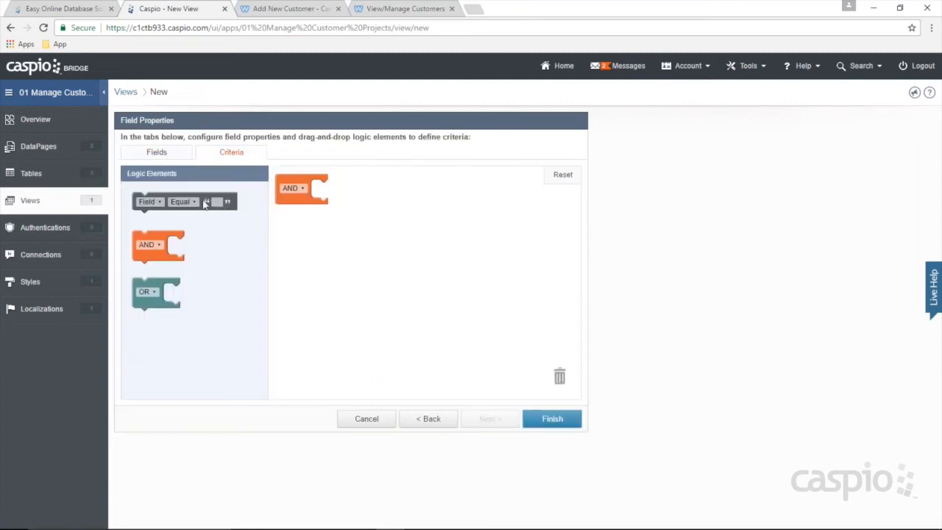
pyautogui.moveTo(170, 202); pyautogui.dragTo(349, 190)
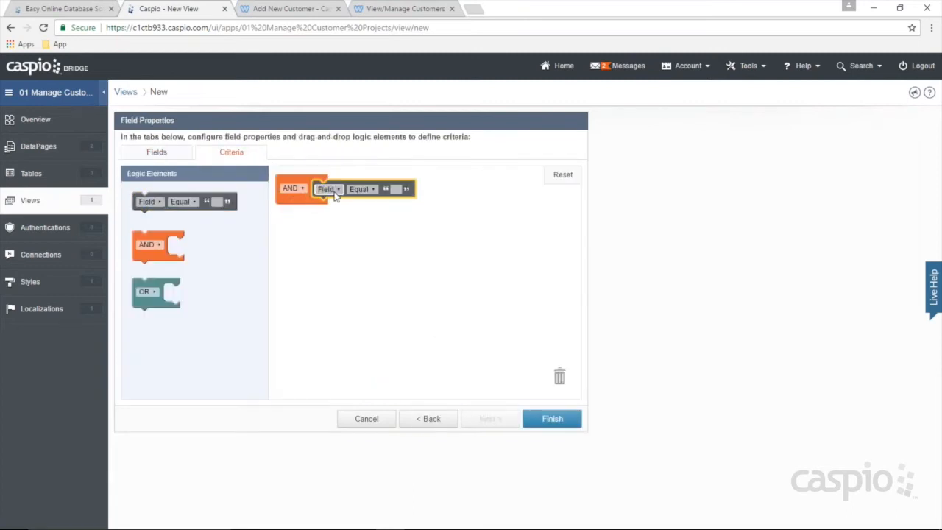
pyautogui.click(333, 190)
pyautogui.click(346, 248)
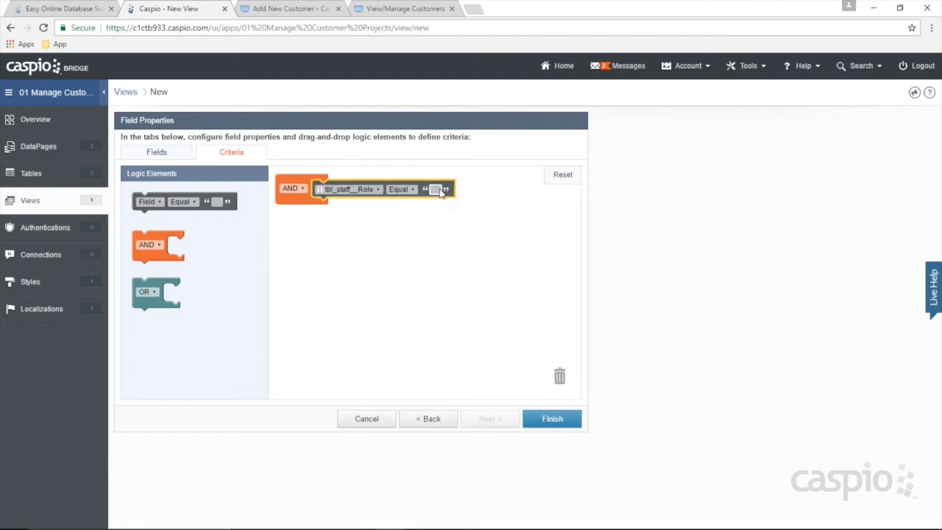
pyautogui.write('Employee')
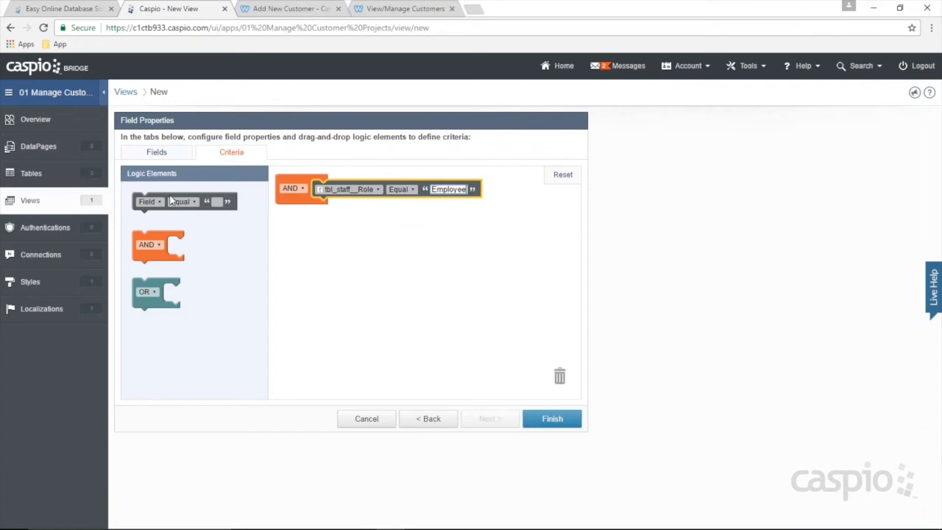
pyautogui.moveTo(170, 200); pyautogui.dragTo(346, 212)
pyautogui.click(337, 209)
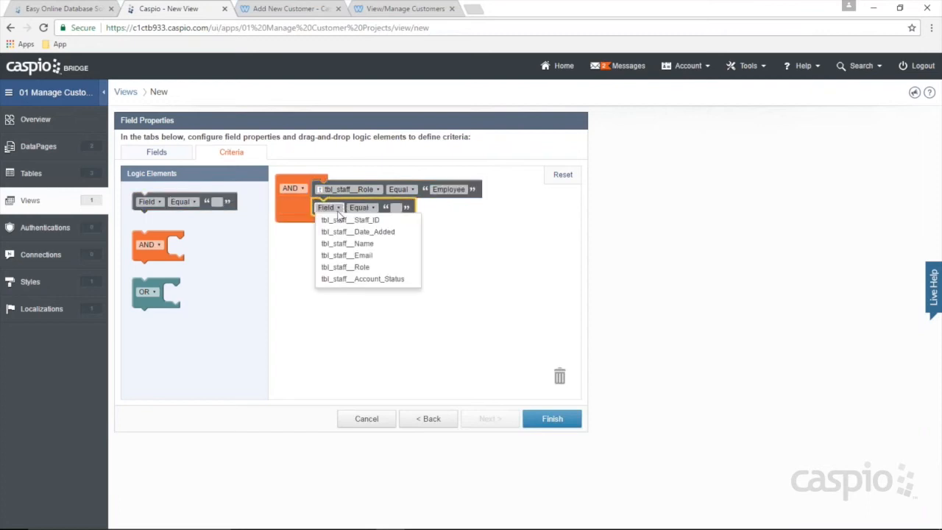
pyautogui.click(381, 279)
pyautogui.click(467, 208)
pyautogui.click(551, 418)
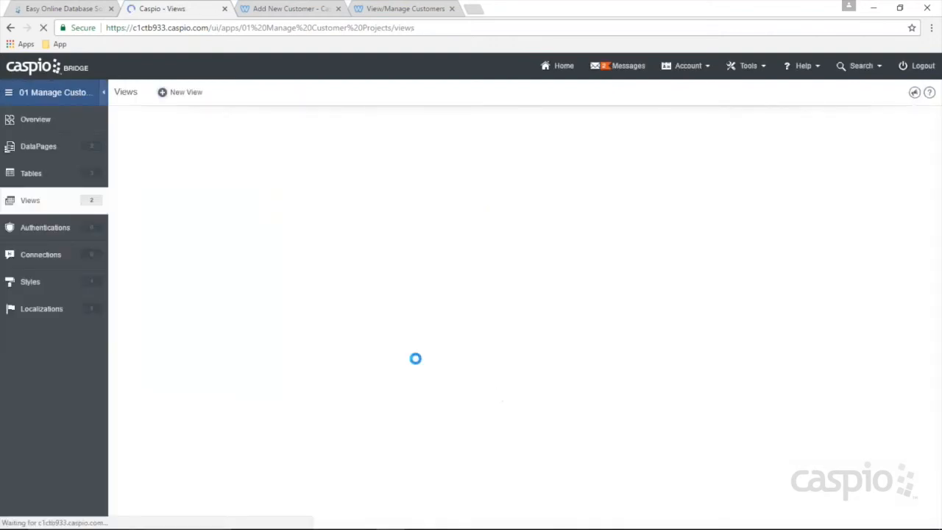
# Step: Review the Filter_Active_Emplys records, then go to the app's still-empty Authentications page
pyautogui.click(188, 150)
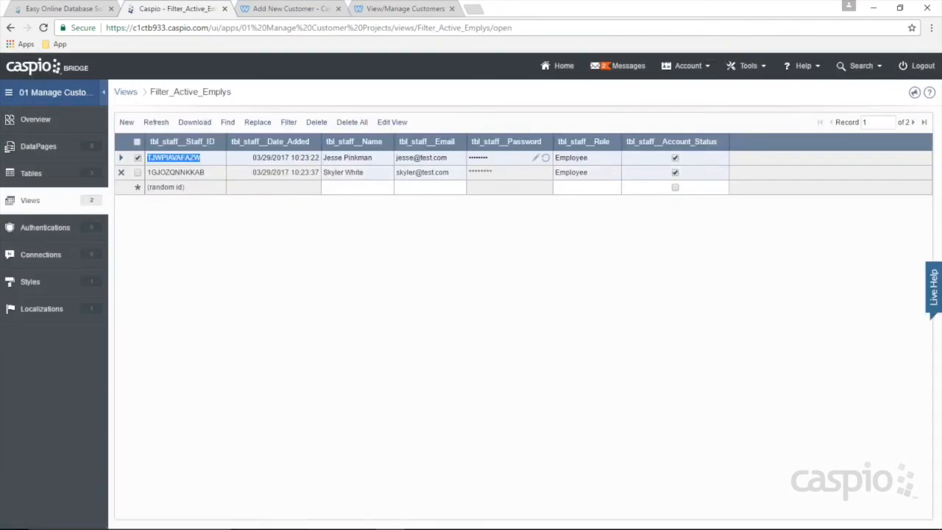
pyautogui.click(33, 206)
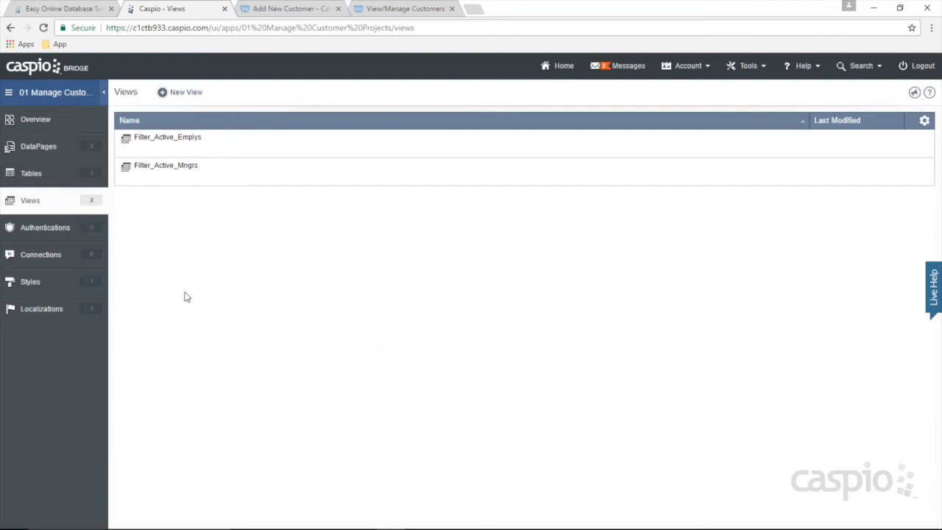
pyautogui.moveTo(190, 129)
pyautogui.click(59, 234)
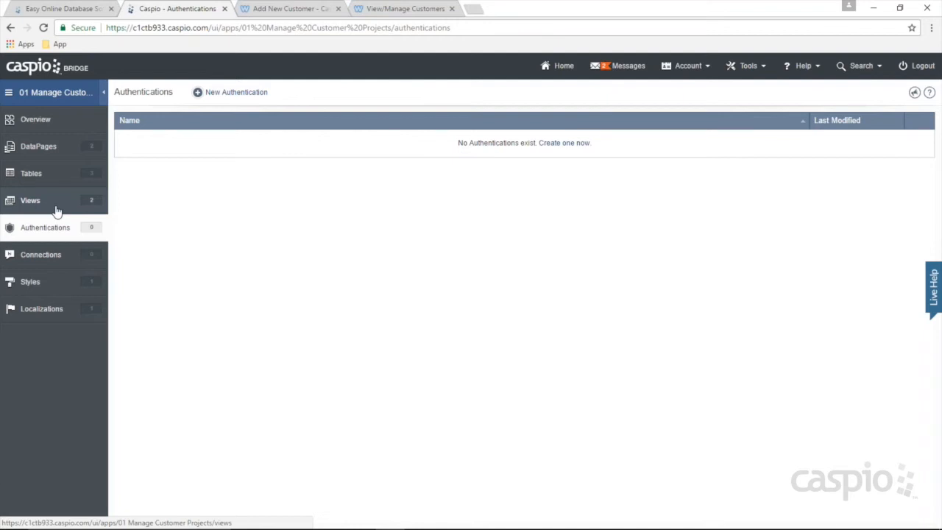
# Step: Start a new authentication using Filter_Active_Mngrs as the data source with Express setup
pyautogui.click(236, 92)
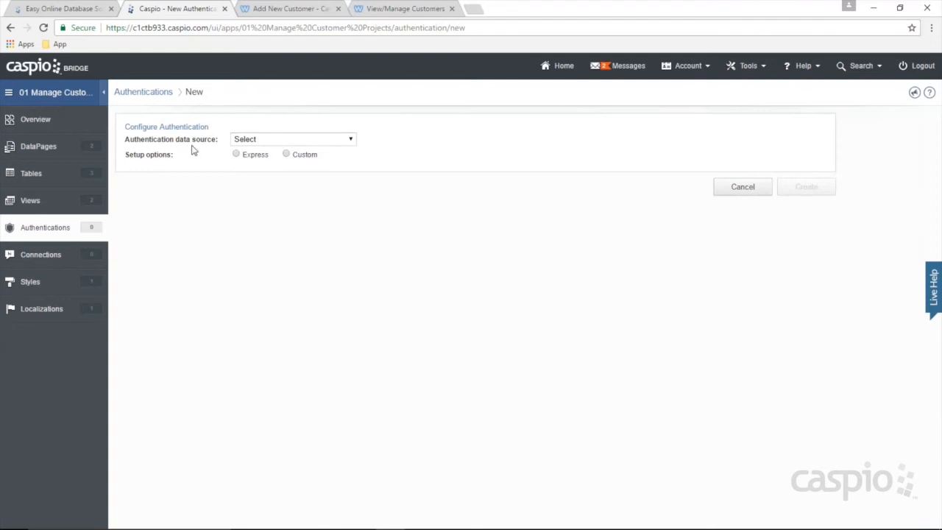
pyautogui.click(257, 139)
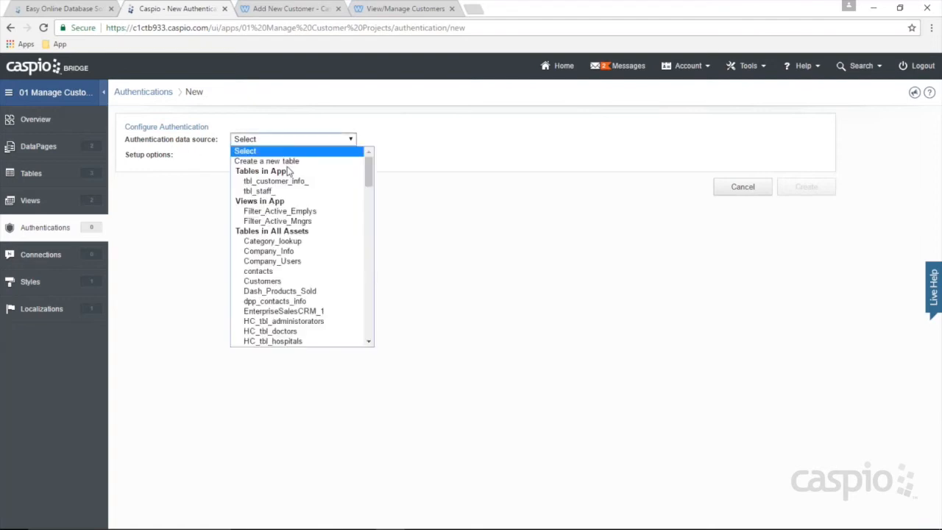
pyautogui.click(297, 222)
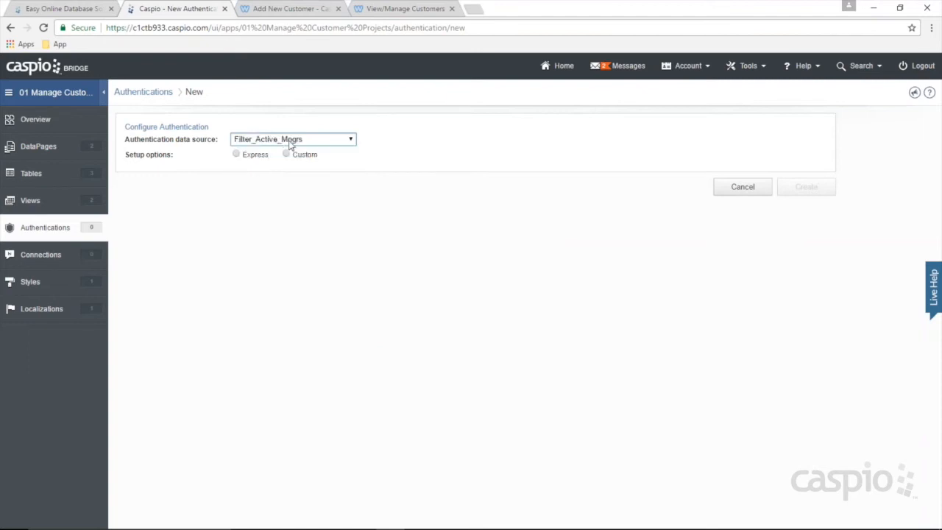
pyautogui.click(236, 156)
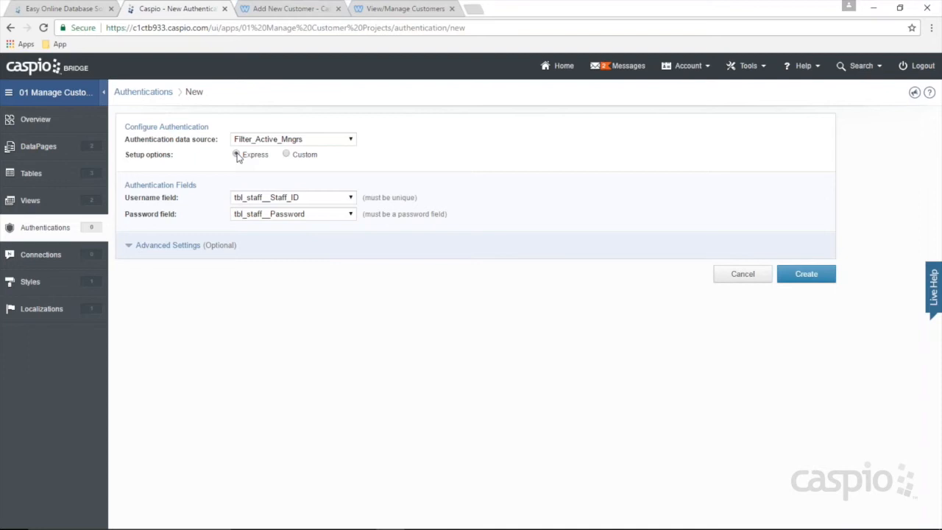
# Step: Switch to Custom setup, try each Validate with option, and settle on SAML Single Sign-On
pyautogui.click(287, 155)
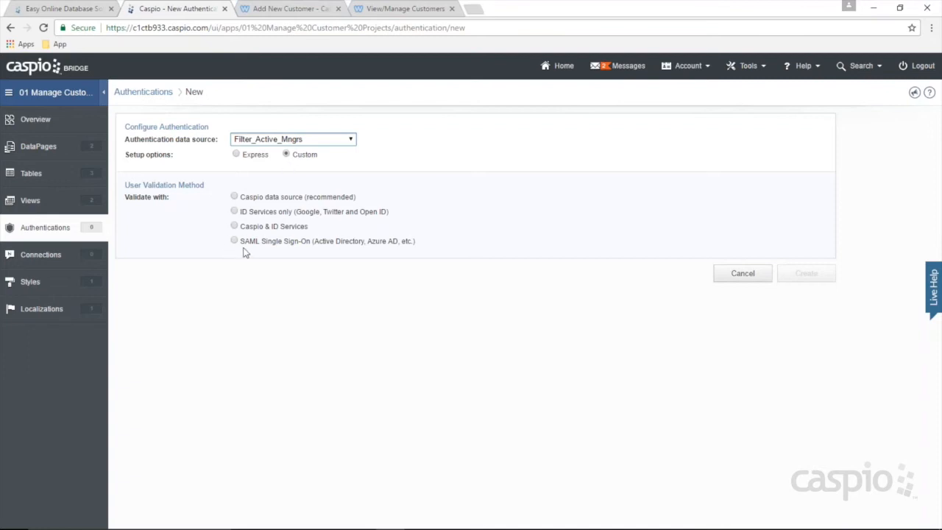
pyautogui.click(234, 195)
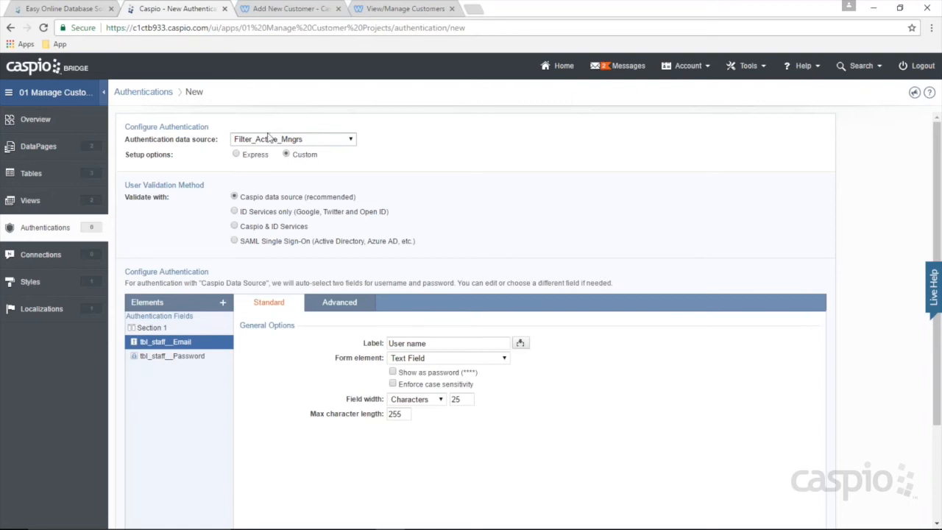
pyautogui.click(256, 213)
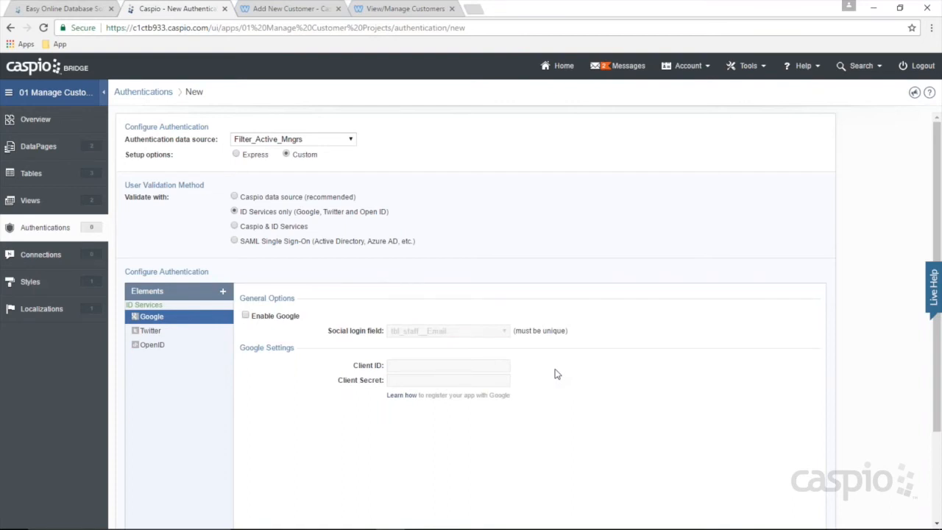
pyautogui.click(257, 227)
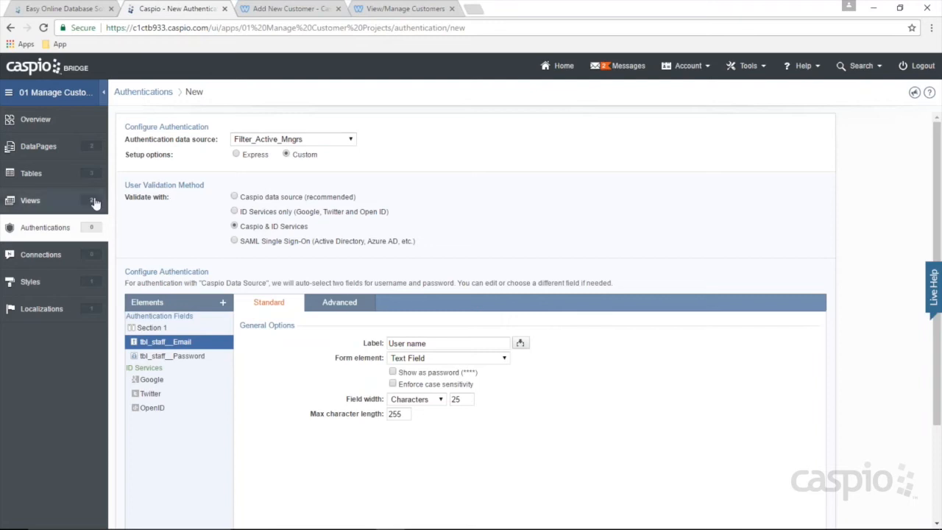
pyautogui.click(264, 242)
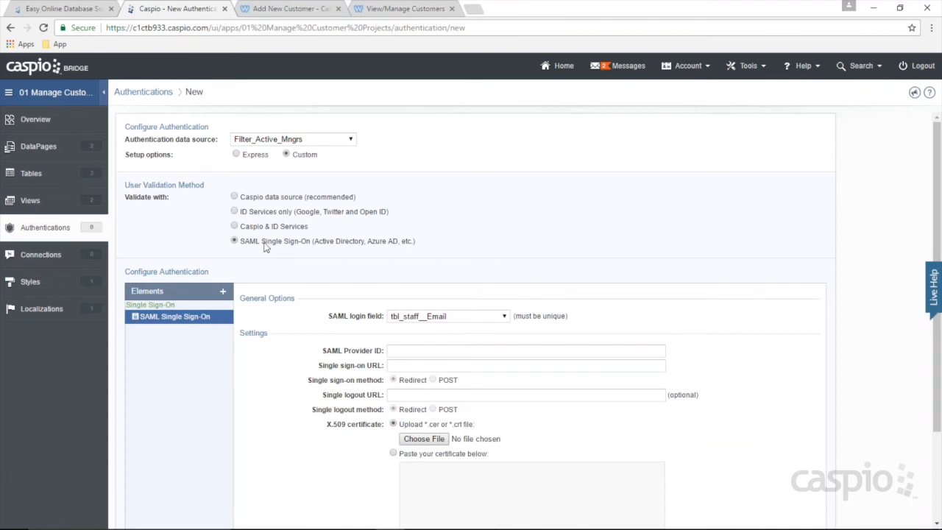
# Step: Switch the user validation method to 'Caspio data source (recommended)'
pyautogui.click(259, 197)
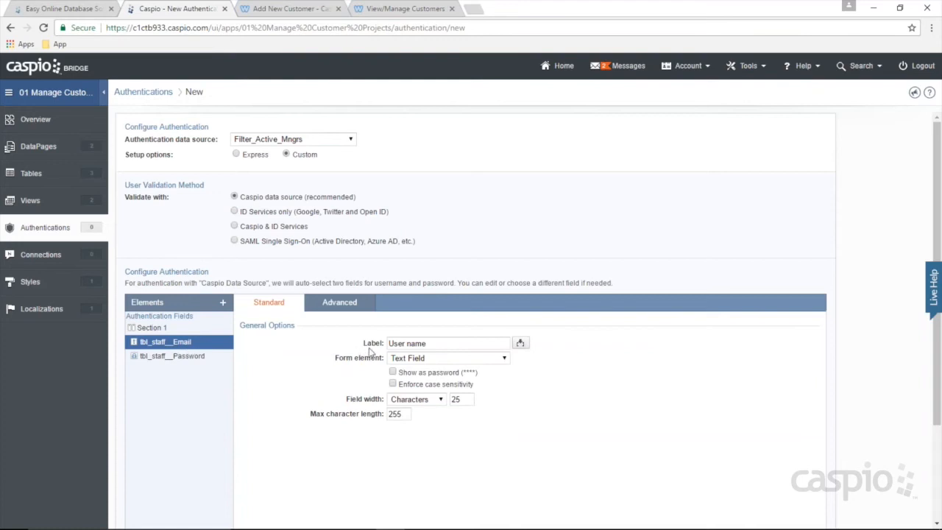
# Step: Change the login field label from 'User name' to 'Email' and check the Password label
pyautogui.moveTo(430, 344); pyautogui.dragTo(373, 343)
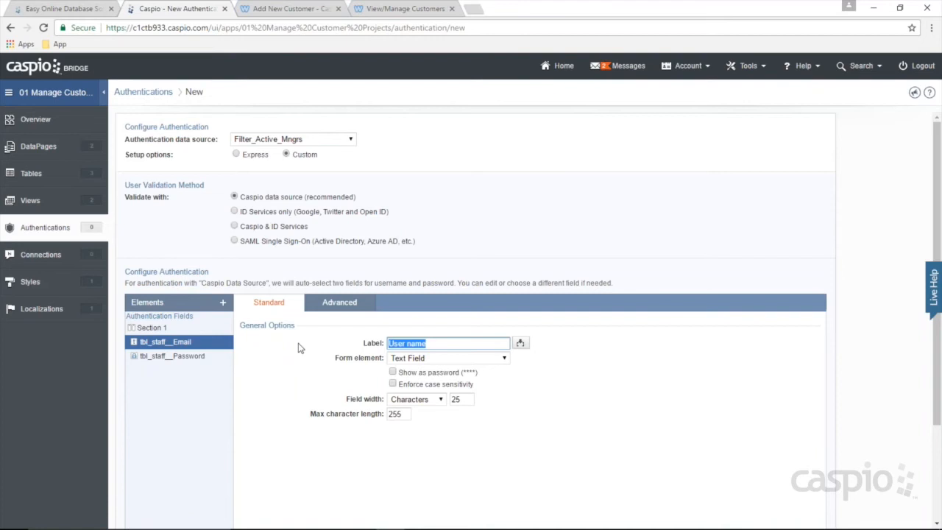
pyautogui.press('BackSpace')
pyautogui.write('Email')
pyautogui.moveTo(411, 343); pyautogui.dragTo(368, 342)
pyautogui.click(423, 342)
pyautogui.click(204, 360)
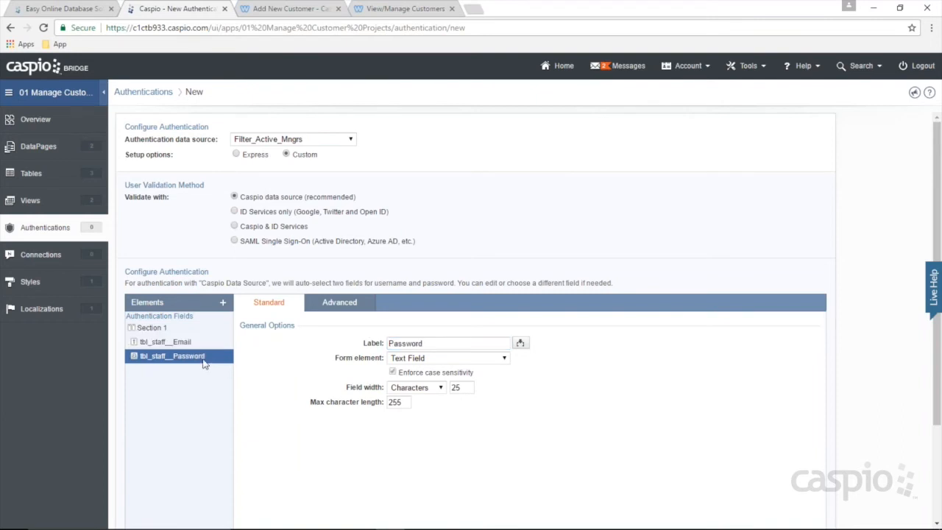
pyautogui.moveTo(445, 343); pyautogui.dragTo(384, 343)
pyautogui.click(444, 343)
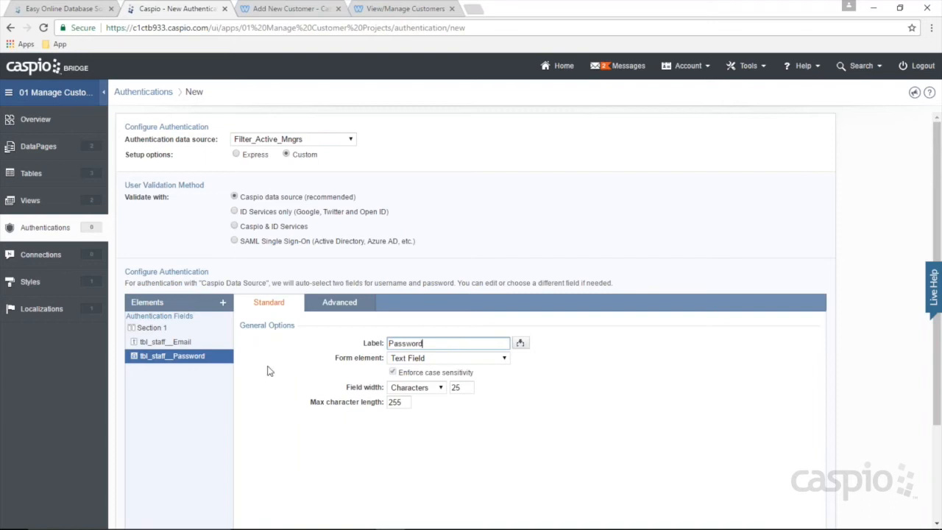
pyautogui.scroll(-2, 287, 361)
pyautogui.click(173, 487)
pyautogui.scroll(-2, 473, 358)
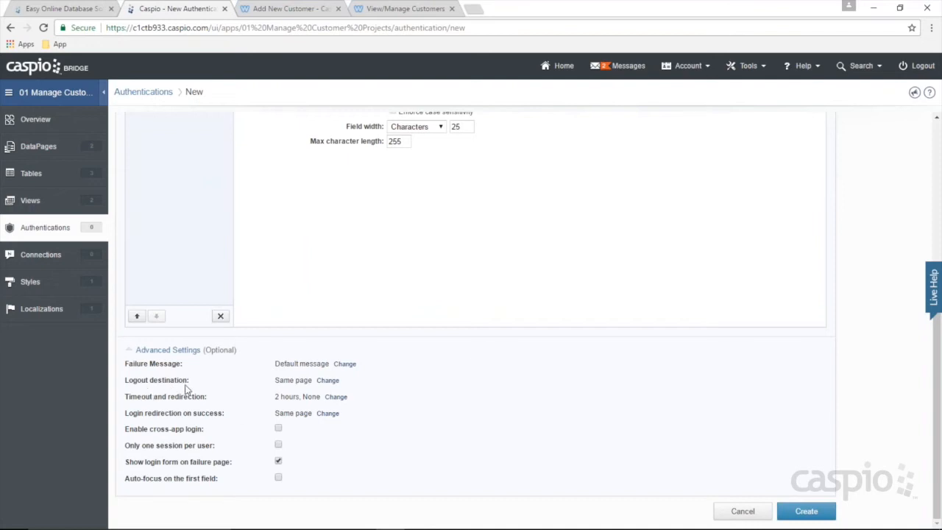
pyautogui.click(327, 380)
pyautogui.click(326, 381)
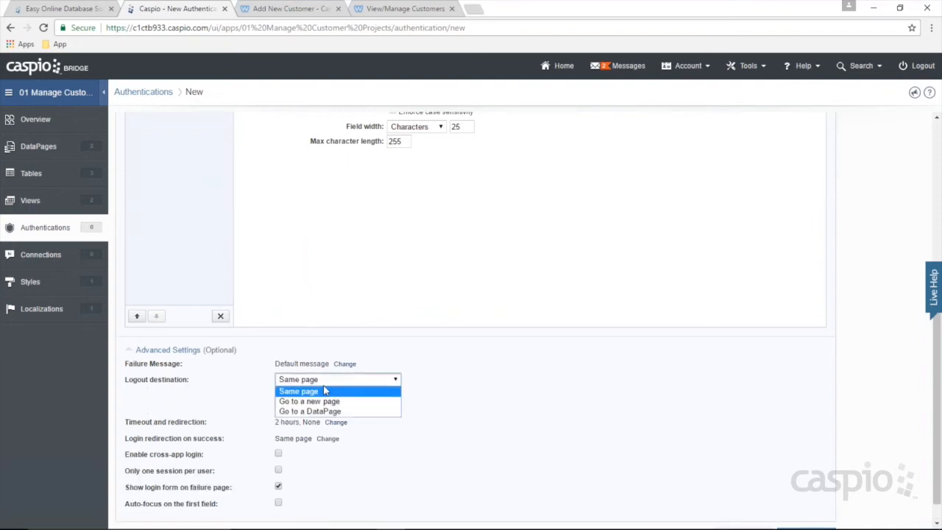
pyautogui.click(326, 401)
pyautogui.click(316, 397)
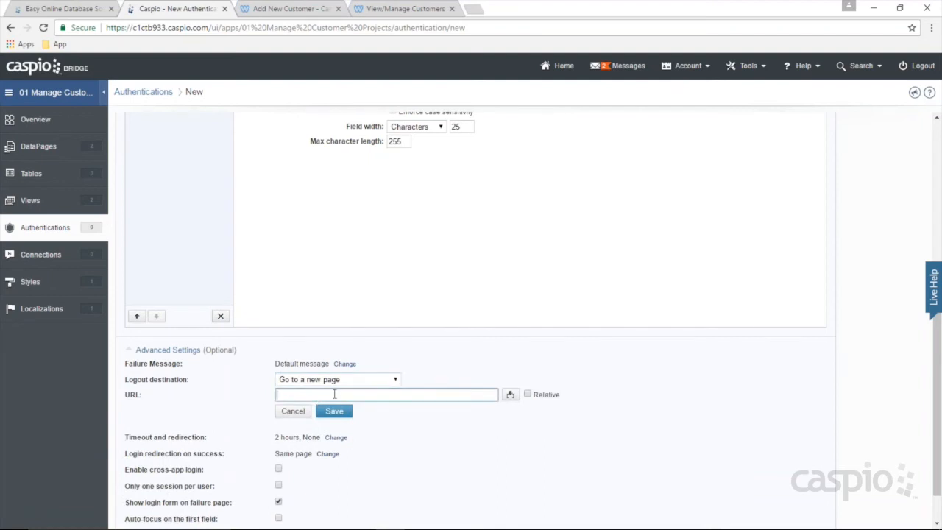
pyautogui.write('http://google.com')
pyautogui.click(293, 411)
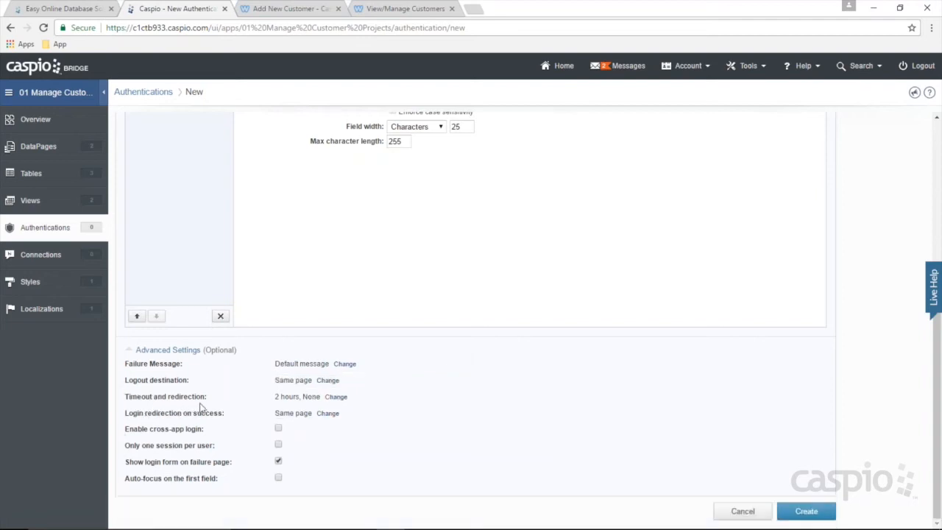
# Step: Try a 15-minute timeout redirecting to index.htm, then cancel the change
pyautogui.click(337, 398)
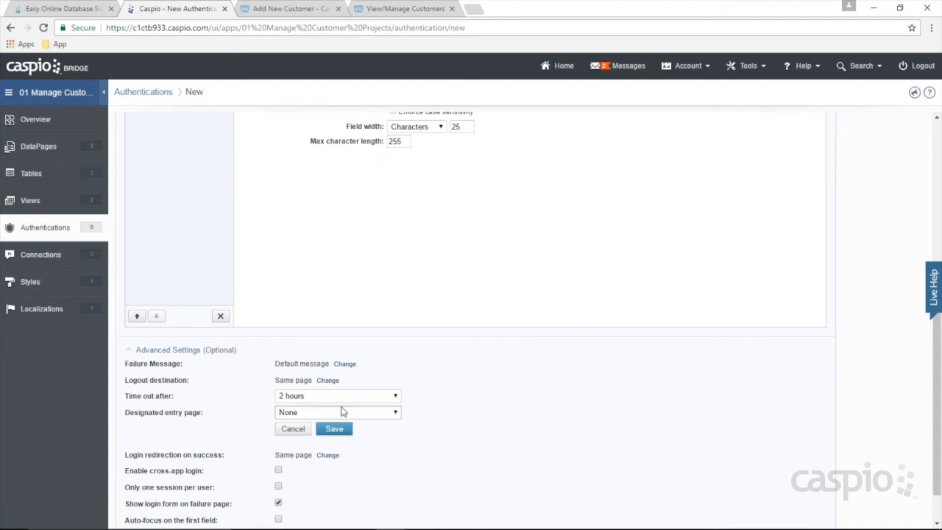
pyautogui.click(324, 396)
pyautogui.click(294, 404)
pyautogui.click(309, 413)
pyautogui.click(308, 429)
pyautogui.click(308, 428)
pyautogui.write('index.html')
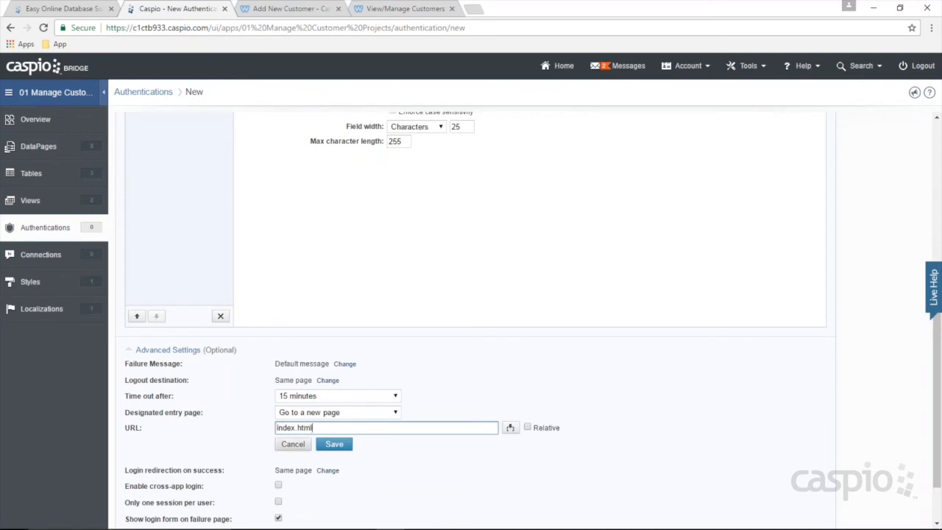
pyautogui.click(334, 444)
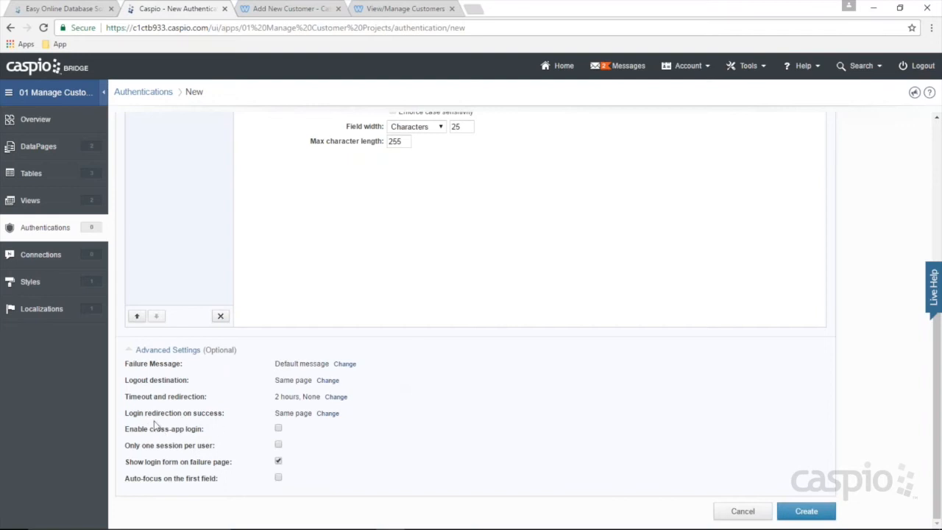
pyautogui.click(328, 413)
pyautogui.click(331, 415)
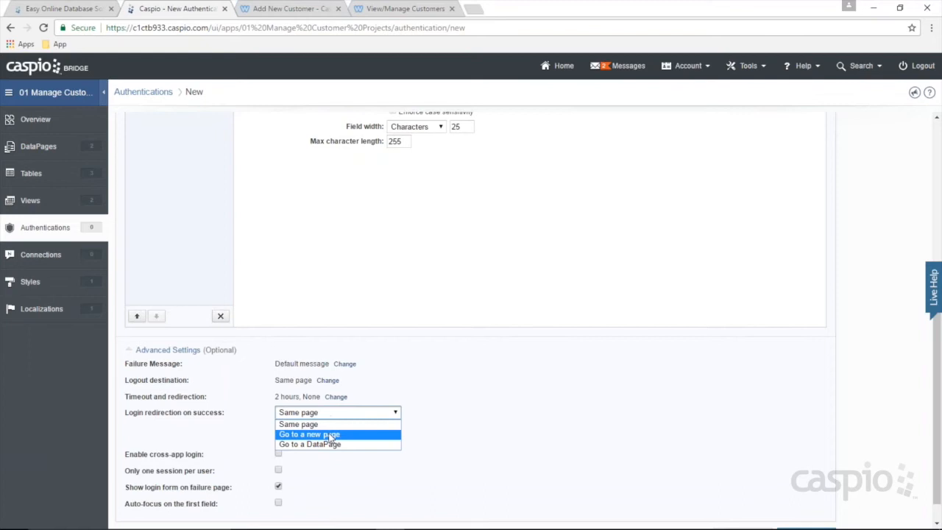
pyautogui.click(329, 435)
pyautogui.click(322, 429)
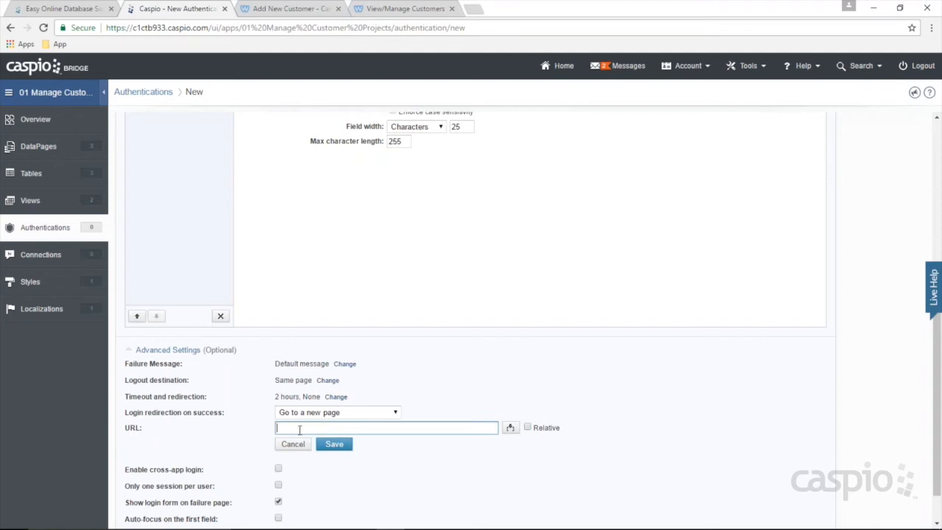
pyautogui.write('dashboardemployee.html')
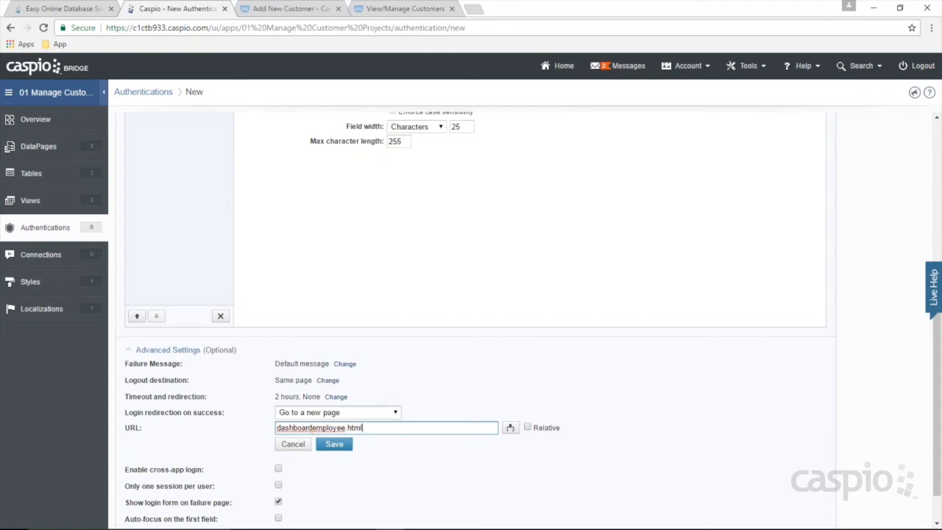
pyautogui.moveTo(374, 428); pyautogui.dragTo(273, 428)
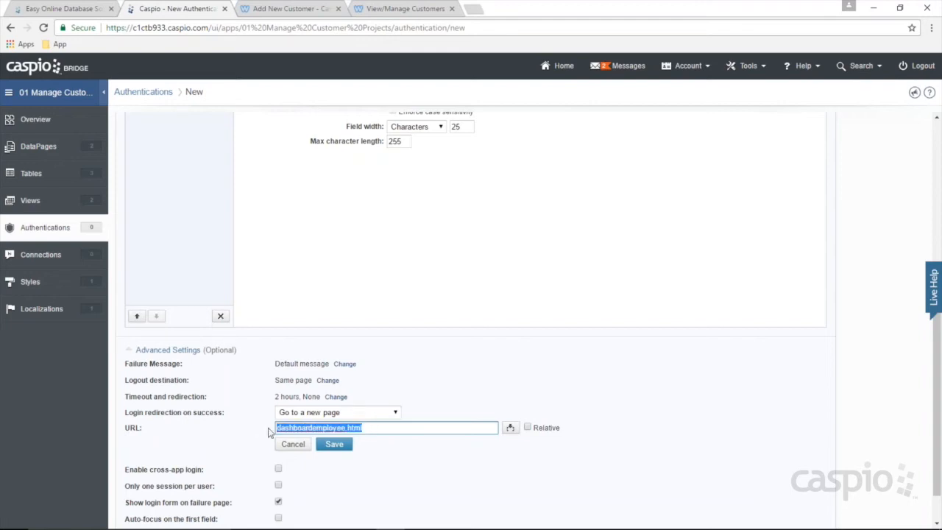
pyautogui.click(297, 445)
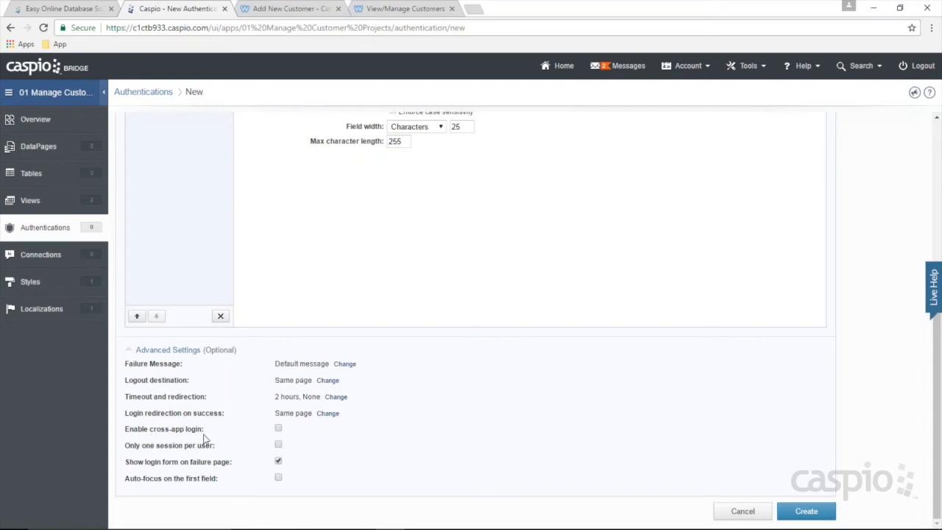
# Step: Leave cross-app login and one-session-per-user off, and enable auto-focus on the first field
pyautogui.click(279, 429)
pyautogui.click(278, 428)
pyautogui.click(278, 428)
pyautogui.click(278, 429)
pyautogui.click(279, 446)
pyautogui.click(278, 445)
pyautogui.click(278, 478)
# Step: Turn auto-focus back off and save the authentication as Mngr_Auth
pyautogui.click(278, 477)
pyautogui.click(806, 511)
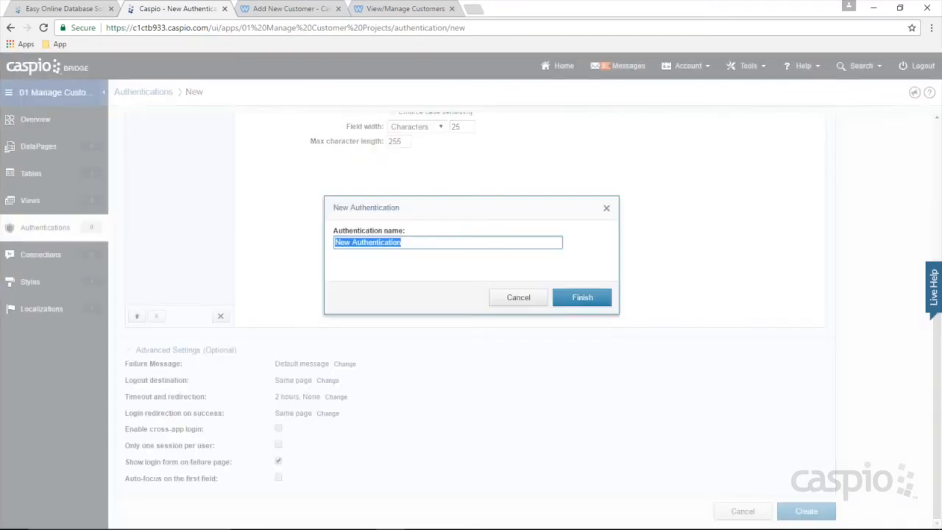
pyautogui.write('Mngr')
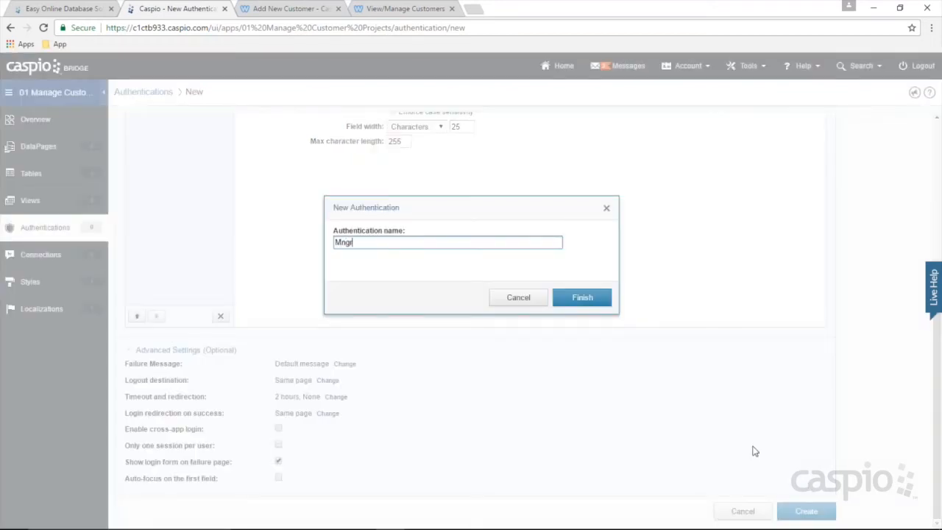
pyautogui.write('_Auth')
pyautogui.click(580, 302)
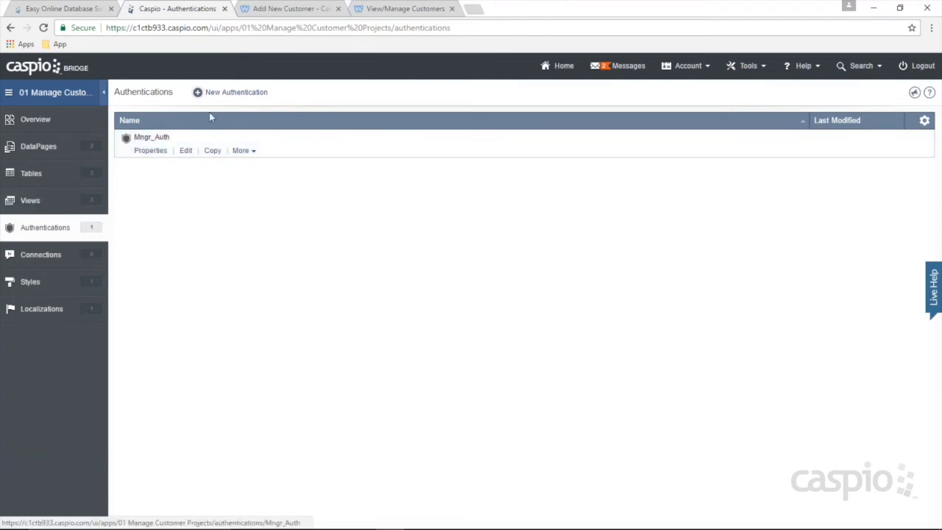
pyautogui.click(236, 92)
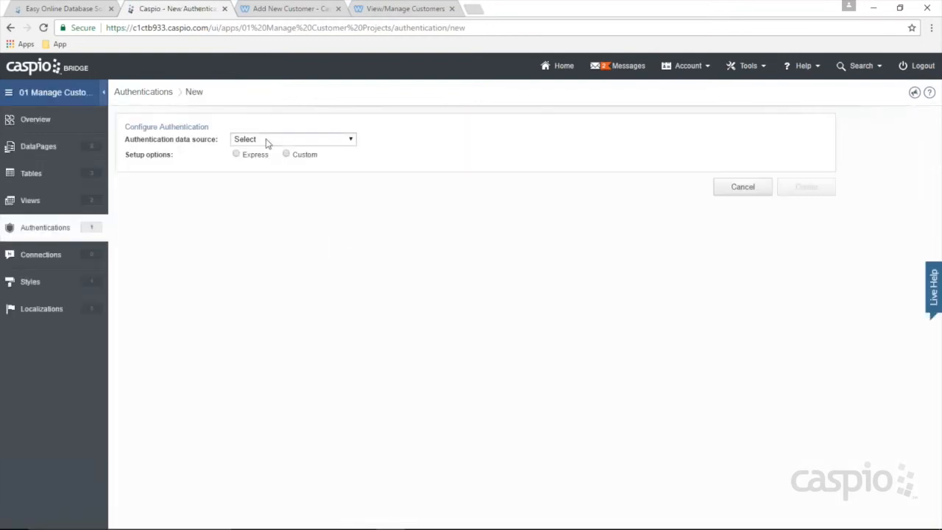
# Step: Set up a custom authentication on Filter_Active_Emplys validated by Caspio data source, labelled 'Email'
pyautogui.click(265, 140)
pyautogui.click(282, 213)
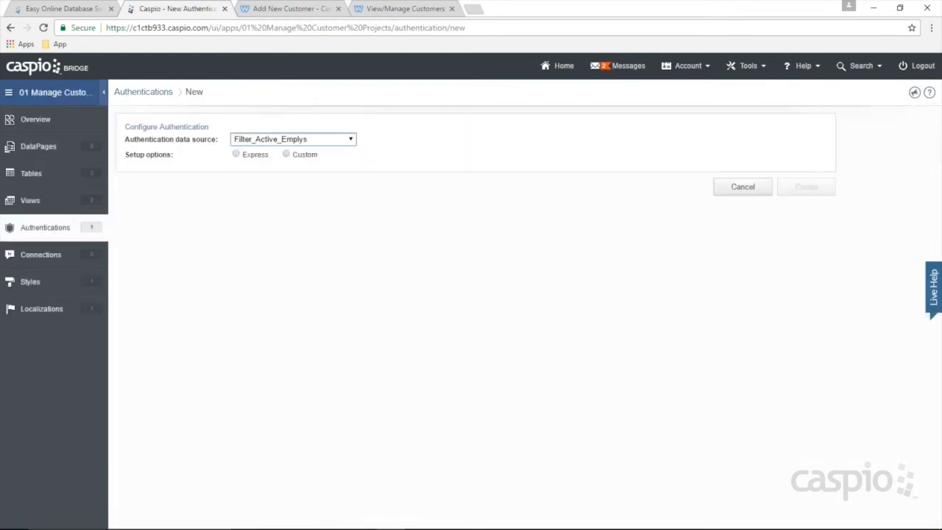
pyautogui.click(301, 155)
pyautogui.click(292, 197)
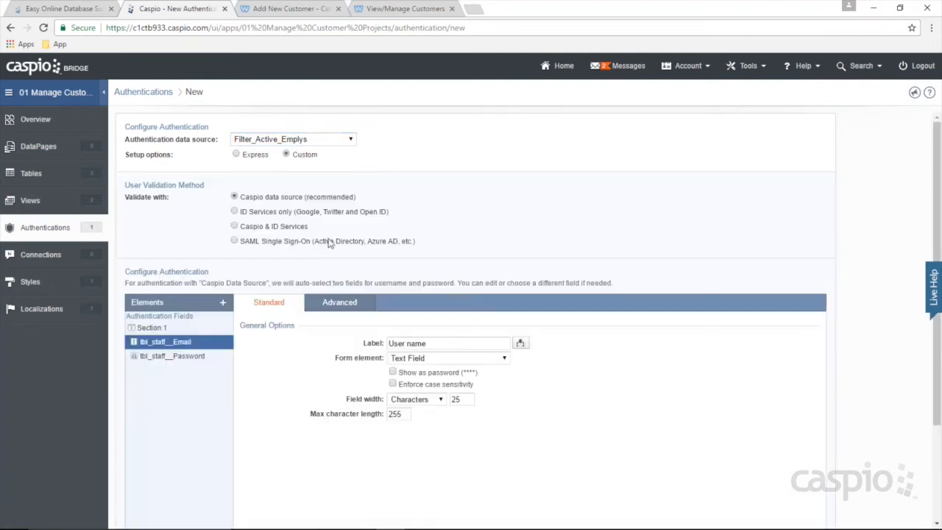
pyautogui.write('Email')
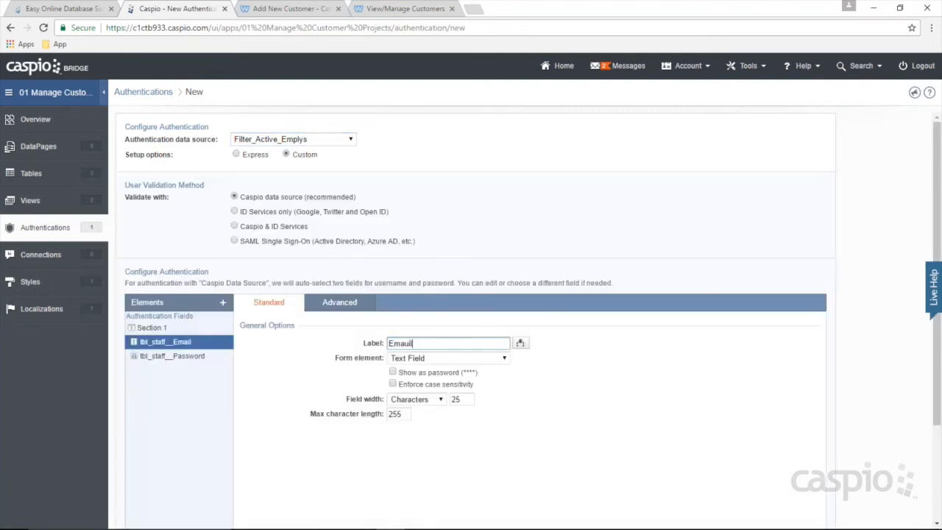
pyautogui.press('BackSpace')
pyautogui.press('BackSpace')
pyautogui.press('BackSpace')
pyautogui.write('il')
pyautogui.scroll(-2, 809, 412)
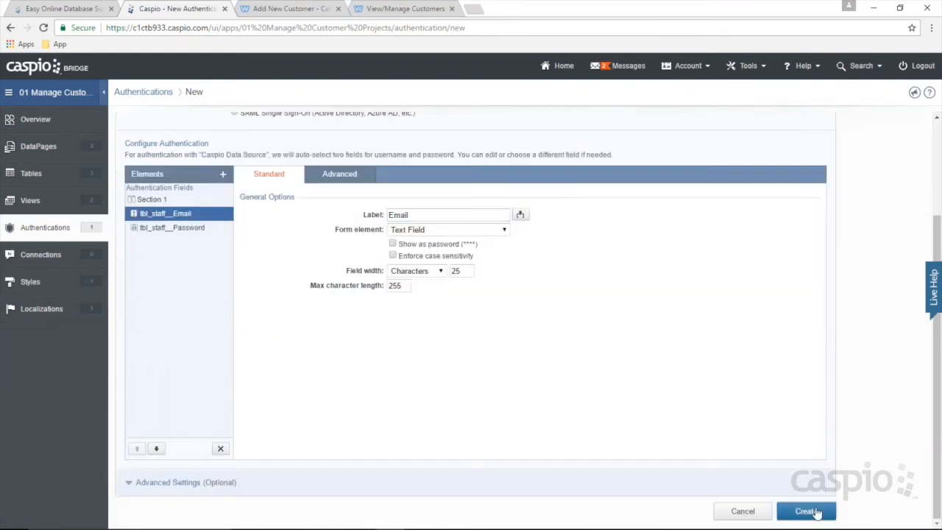
# Step: Save it as the Emply_Auth authentication and go to the DataPages list
pyautogui.click(805, 510)
pyautogui.write('Emply')
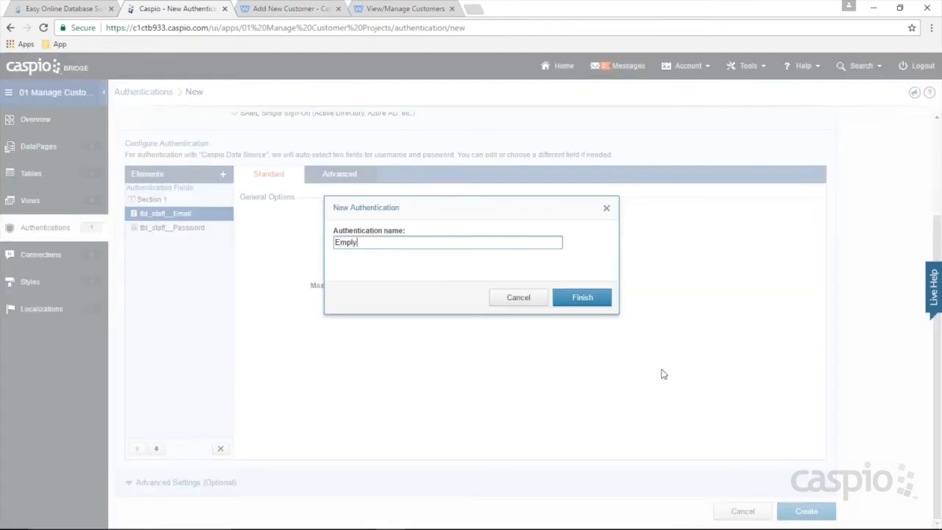
pyautogui.write('_Auth')
pyautogui.click(582, 297)
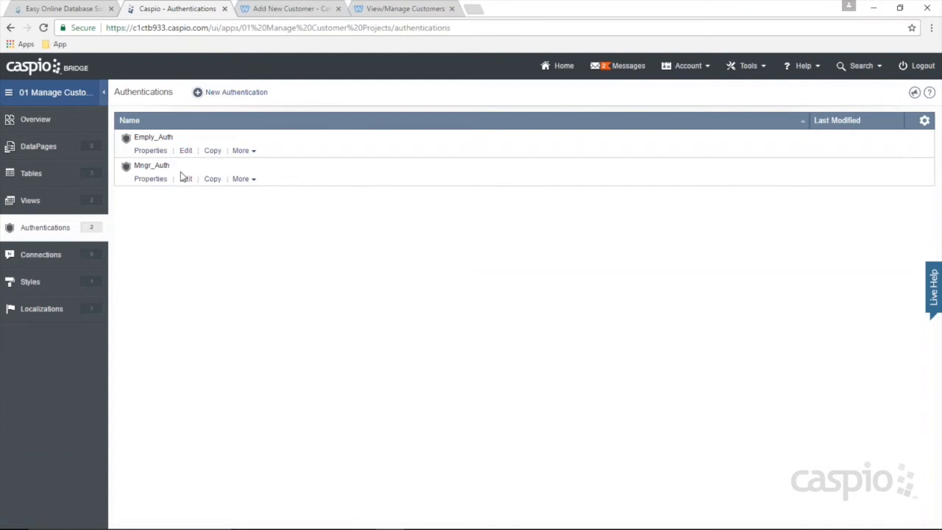
pyautogui.click(68, 148)
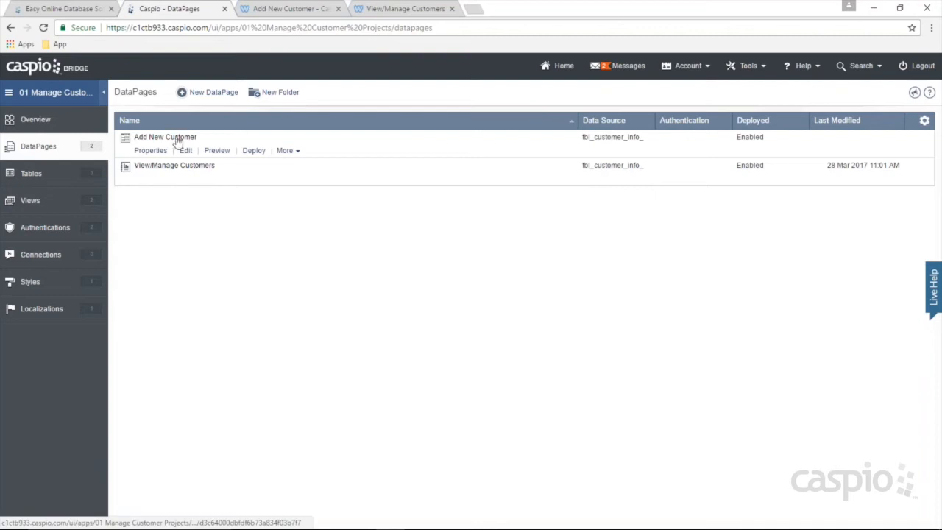
pyautogui.click(418, 520)
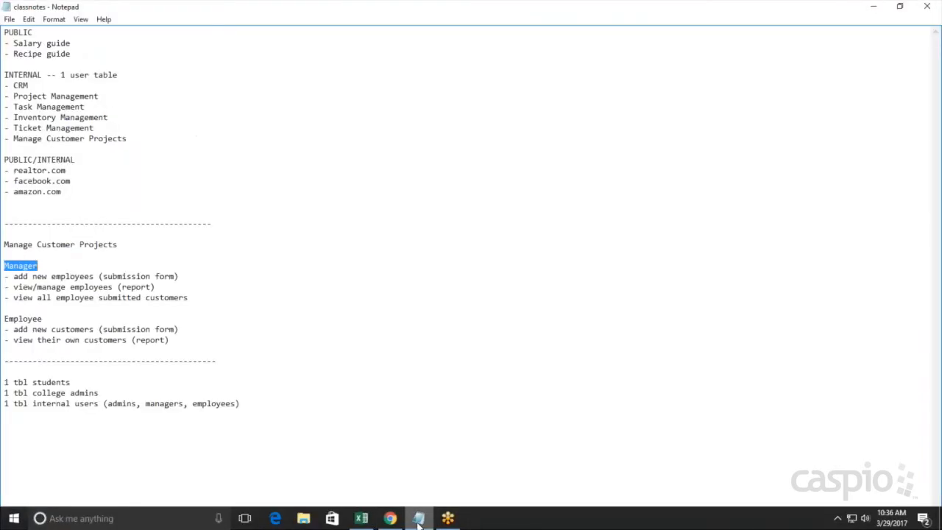
pyautogui.moveTo(181, 330); pyautogui.dragTo(14, 330)
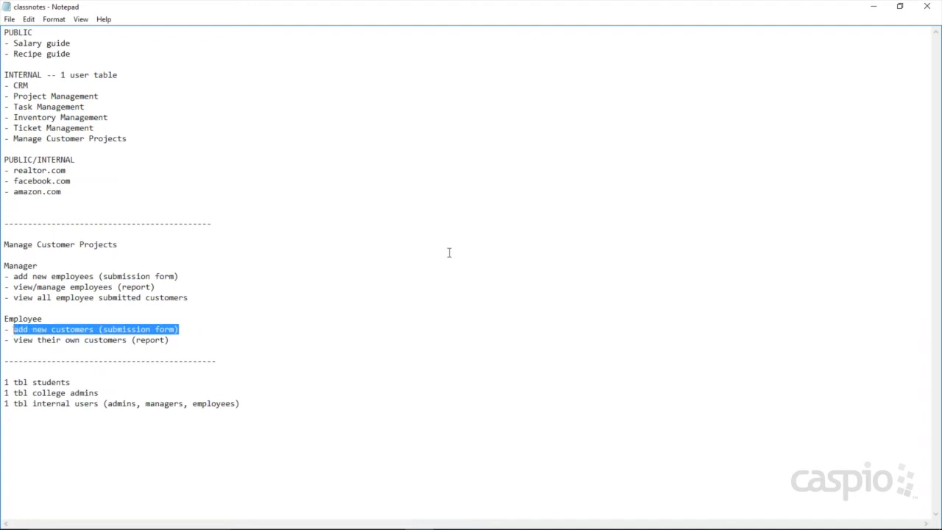
pyautogui.click(872, 7)
pyautogui.click(185, 150)
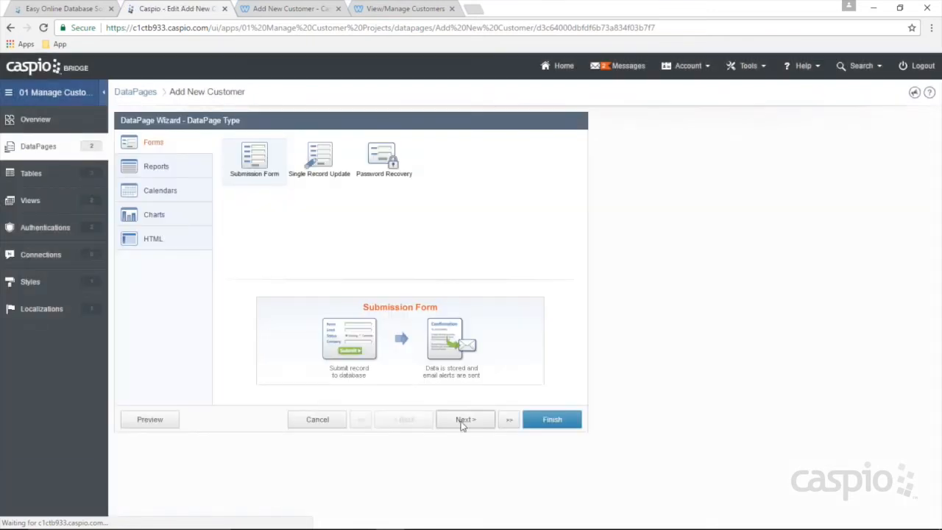
# Step: Restrict Add New Customer access to the Emply_Auth authentication and finish
pyautogui.click(464, 420)
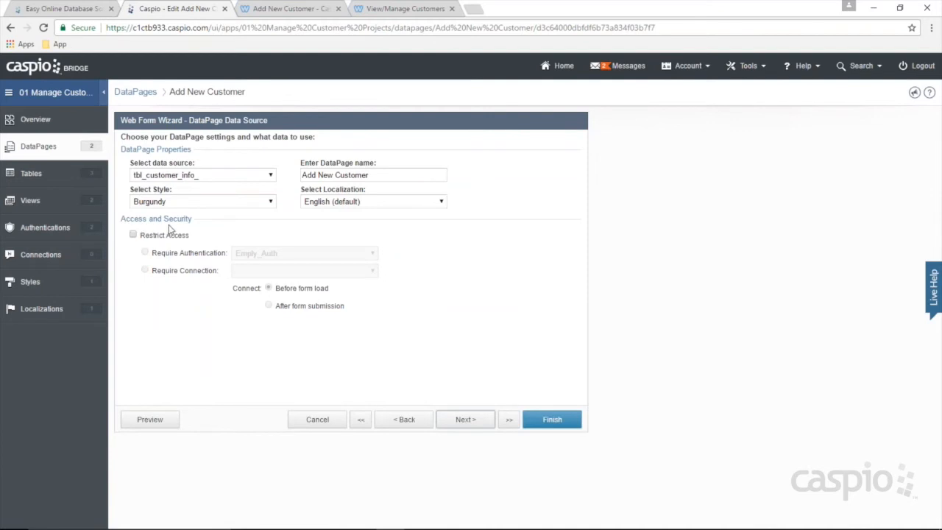
pyautogui.click(133, 235)
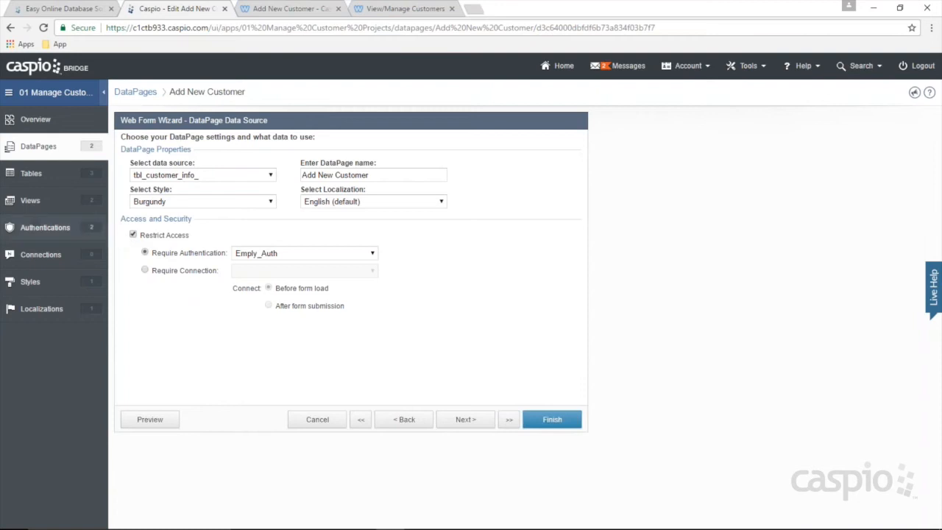
pyautogui.click(262, 254)
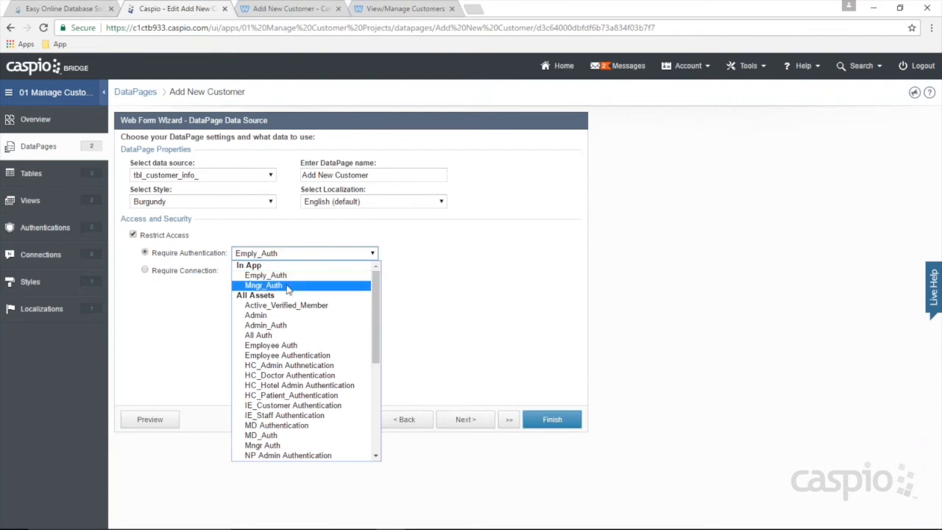
pyautogui.click(268, 275)
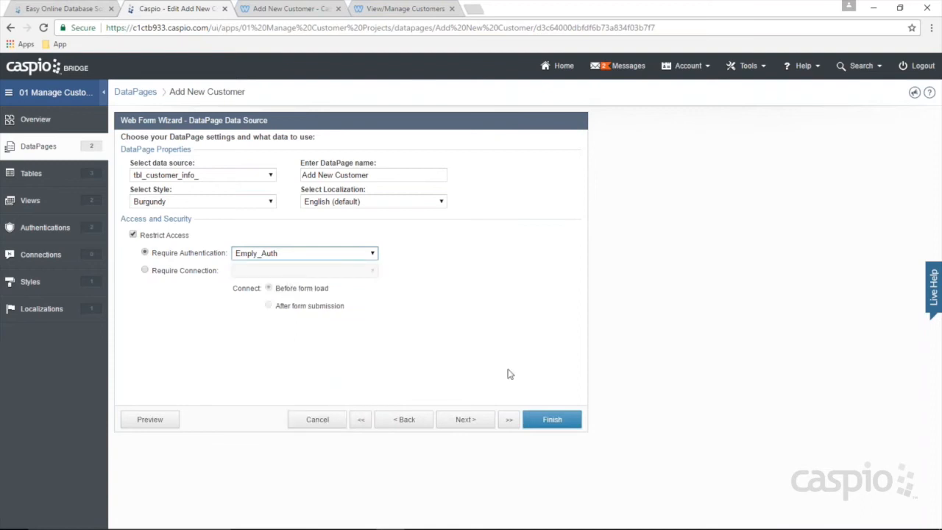
pyautogui.click(550, 418)
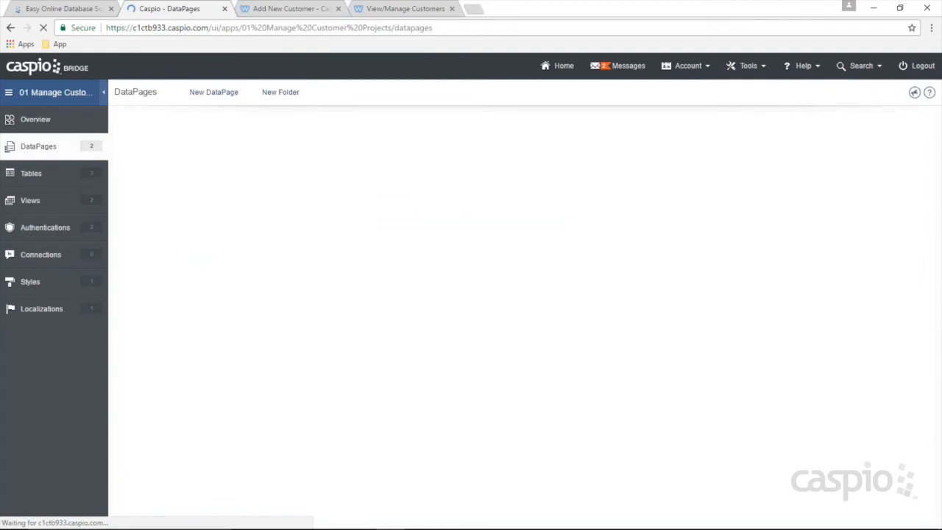
# Step: Reload Add New Customer, test two e-mail logins that fail, then open Manage Customers
pyautogui.click(314, 10)
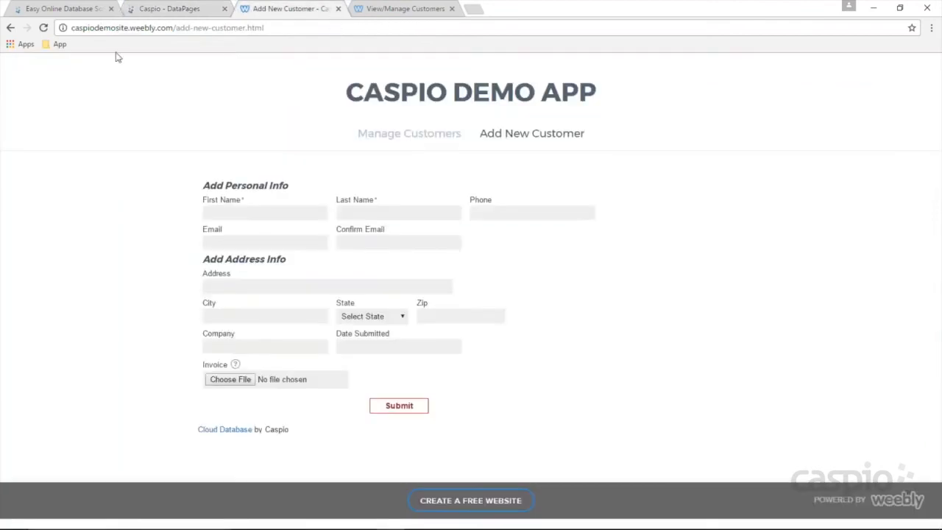
pyautogui.click(44, 27)
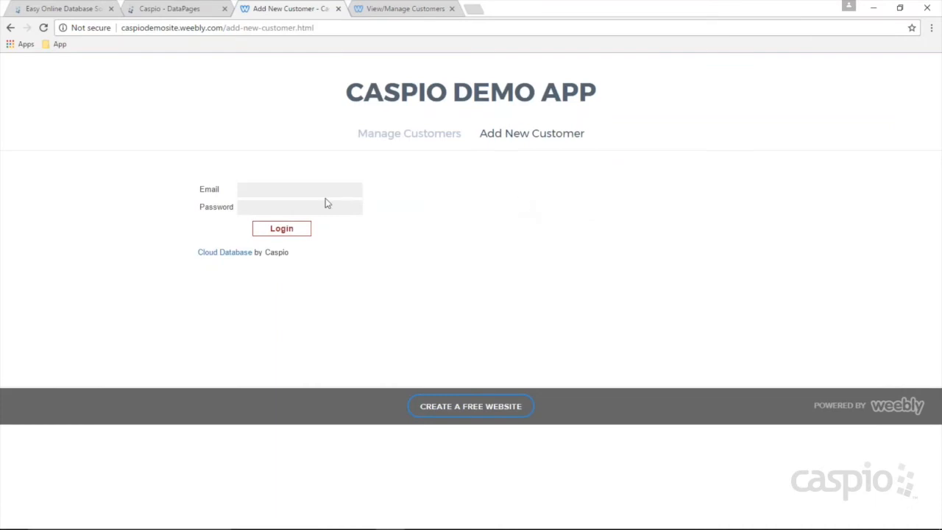
pyautogui.write('@test.com')
pyautogui.press('Return')
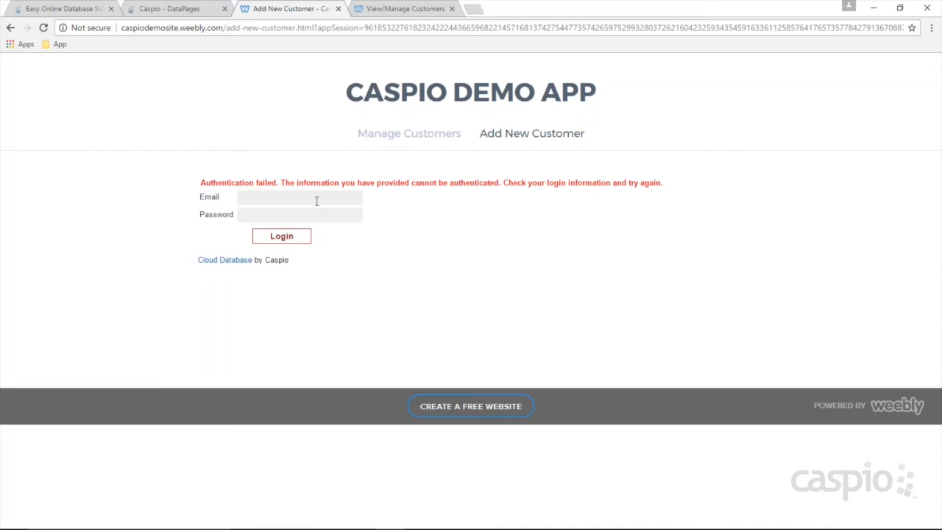
pyautogui.write('joe@t')
pyautogui.press('Return')
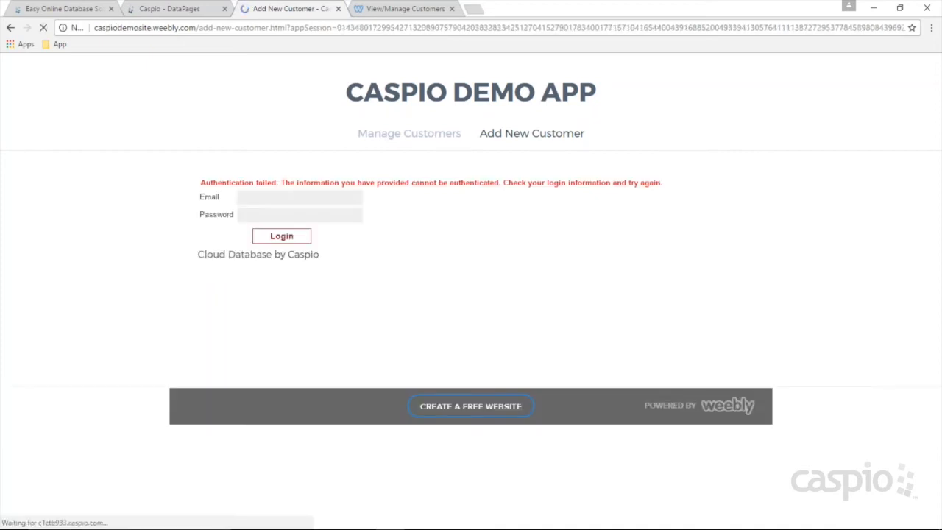
pyautogui.click(390, 135)
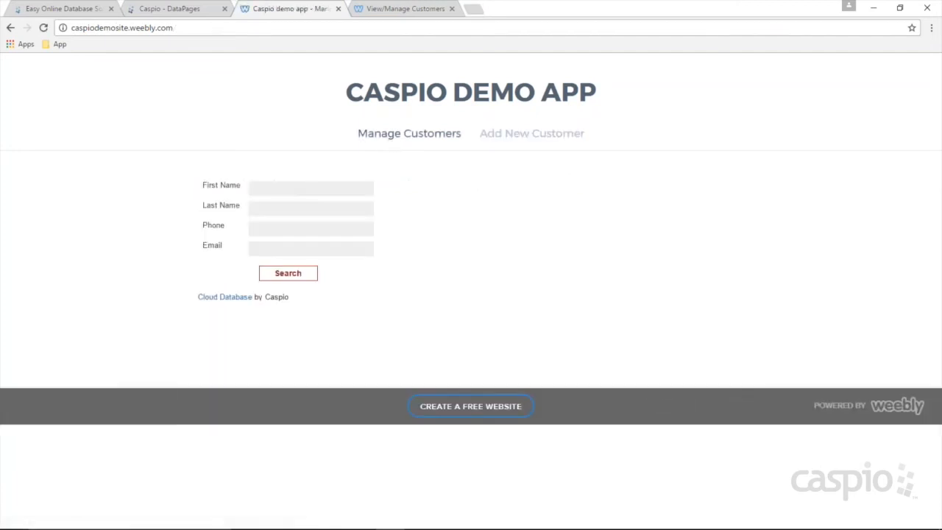
# Step: Restrict the View/Manage Customers DataPage to Emply_Auth logins and finish
pyautogui.click(197, 11)
pyautogui.click(186, 179)
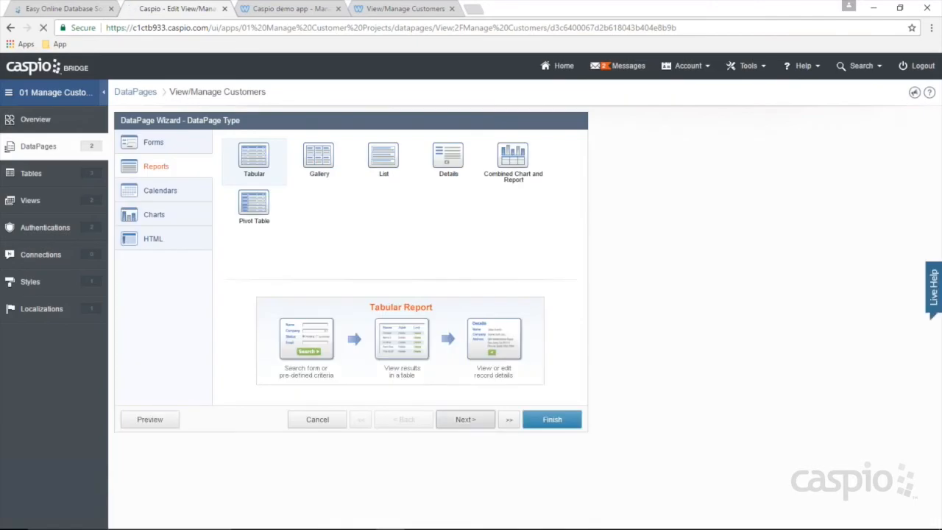
pyautogui.click(151, 234)
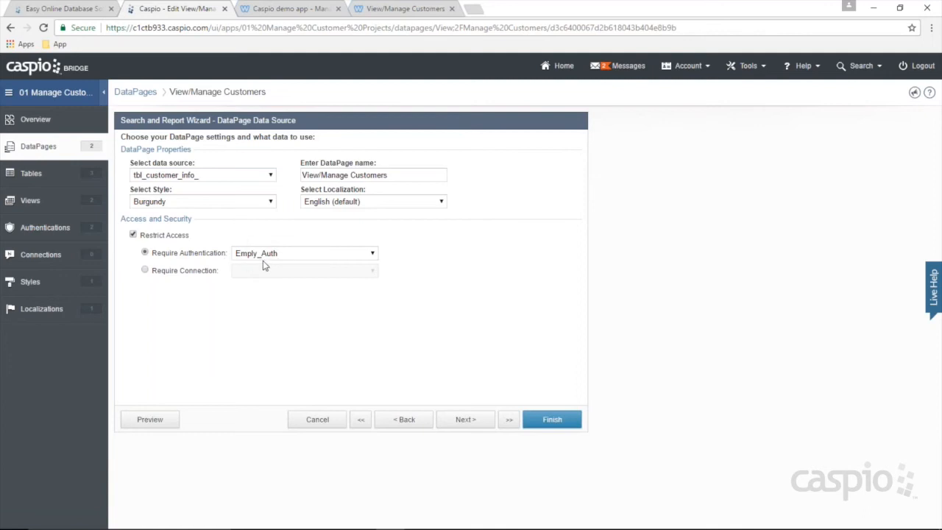
pyautogui.click(544, 418)
# Step: Reload the demo site and verify Add New Customer and Manage Customers both show login forms
pyautogui.click(299, 10)
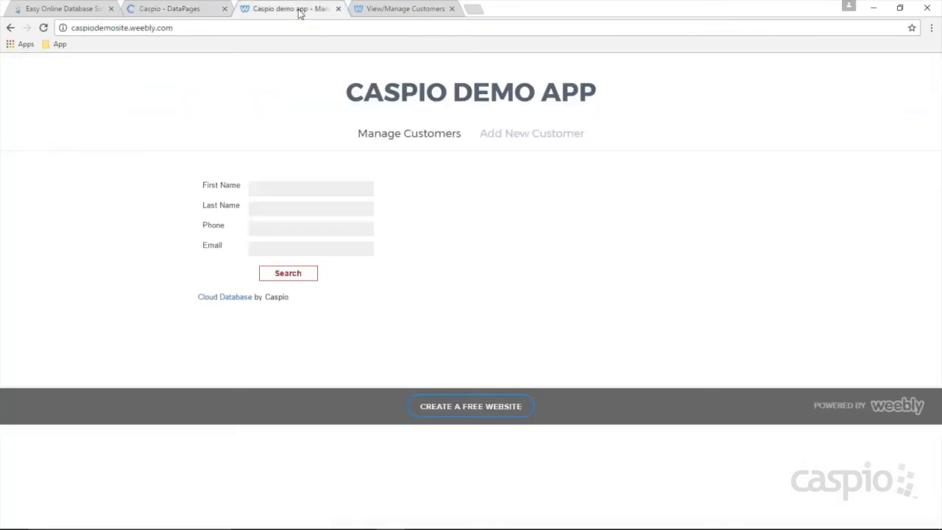
pyautogui.click(43, 27)
pyautogui.click(531, 134)
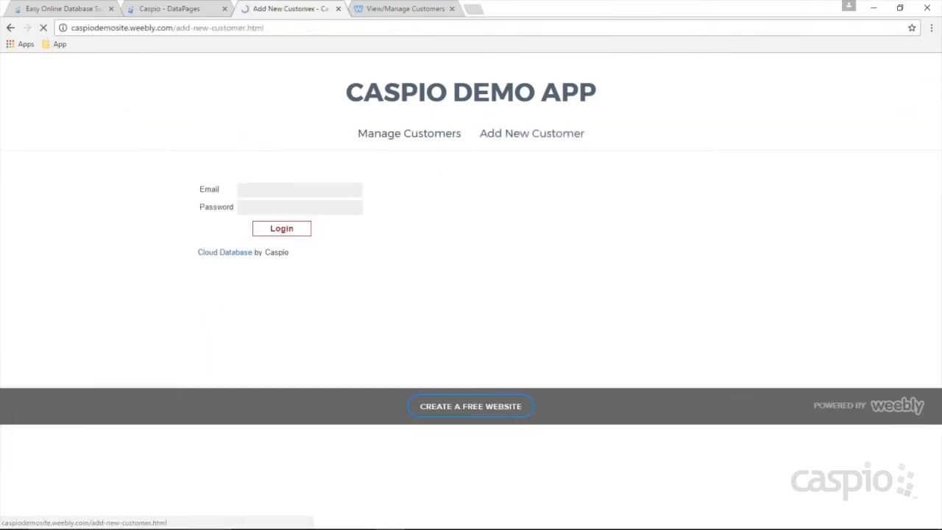
pyautogui.click(419, 136)
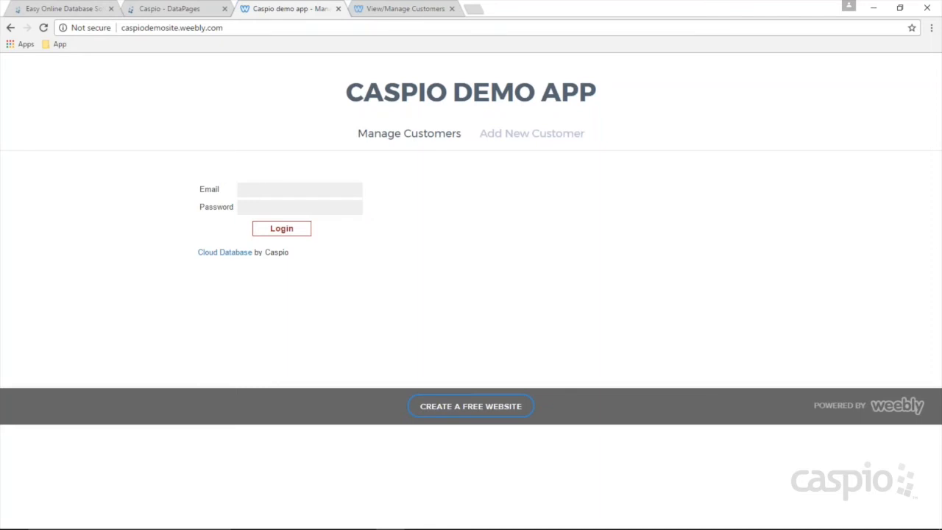
pyautogui.click(206, 12)
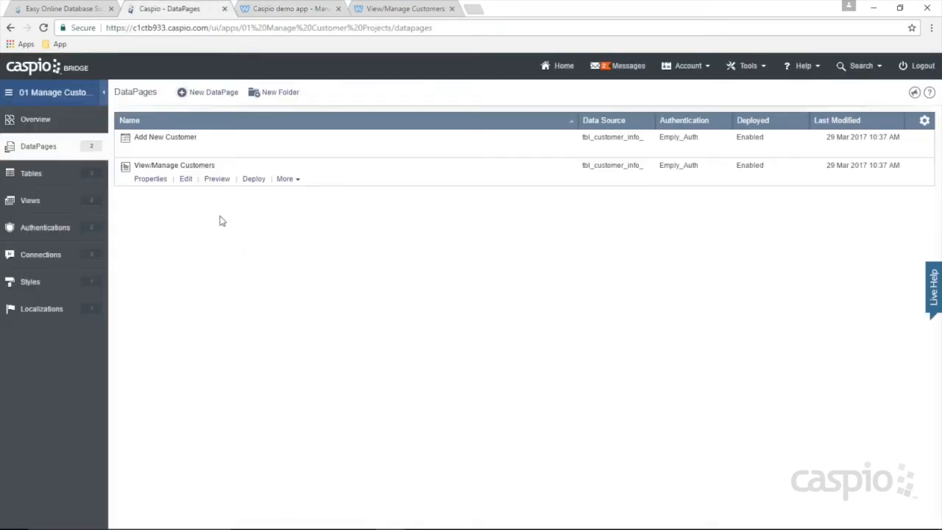
# Step: Uncheck Account_Status for the second employee in tbl_staff_ and confirm Filter_Active_Emplys lists one employee
pyautogui.click(33, 175)
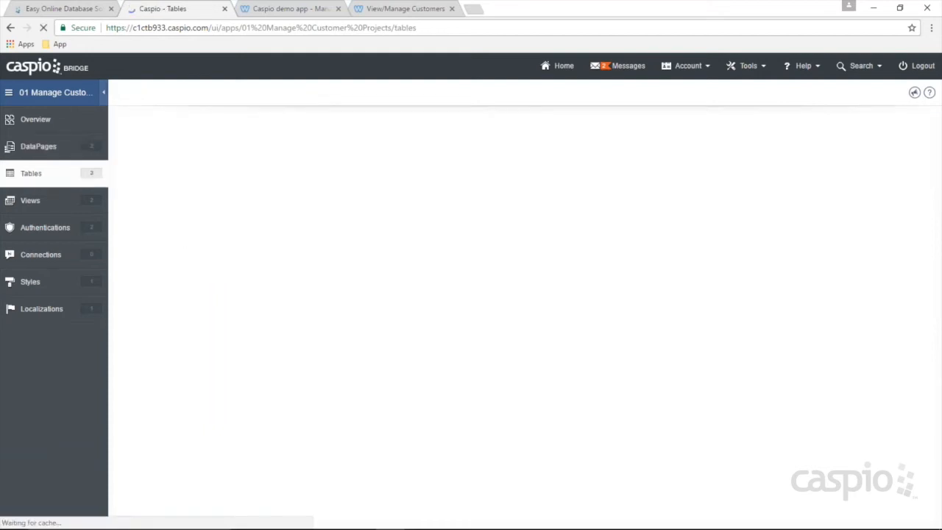
pyautogui.click(188, 208)
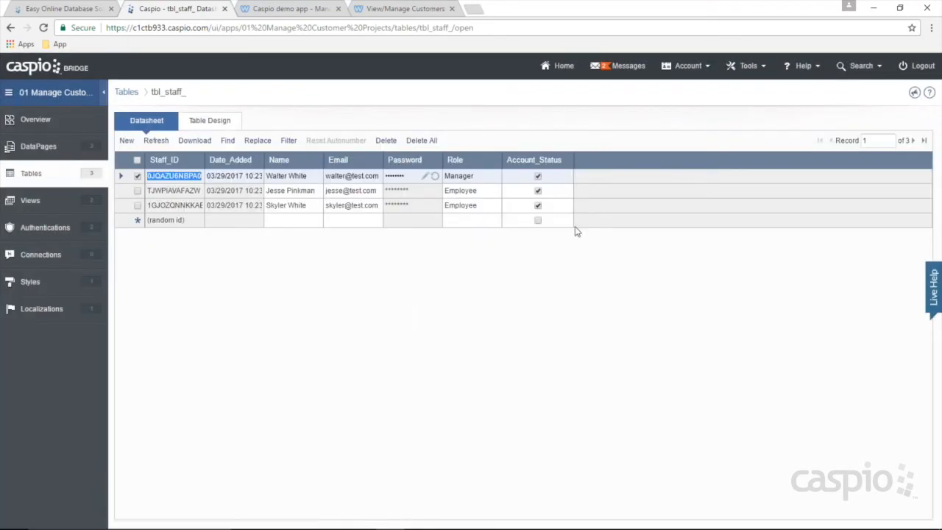
pyautogui.click(538, 191)
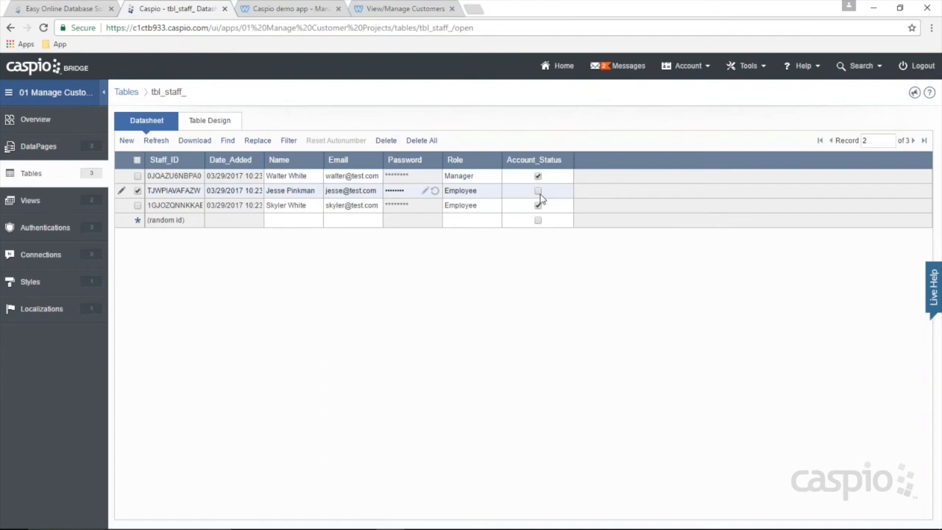
pyautogui.click(33, 202)
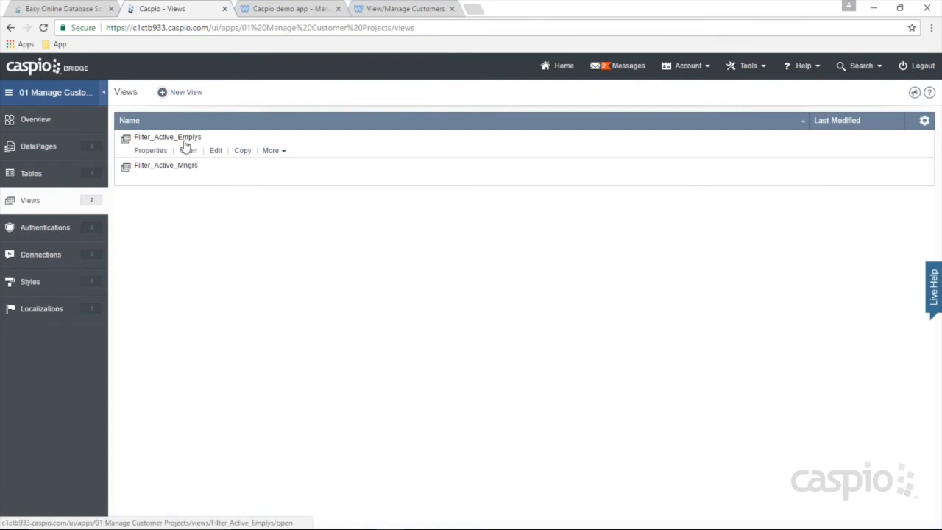
pyautogui.click(189, 151)
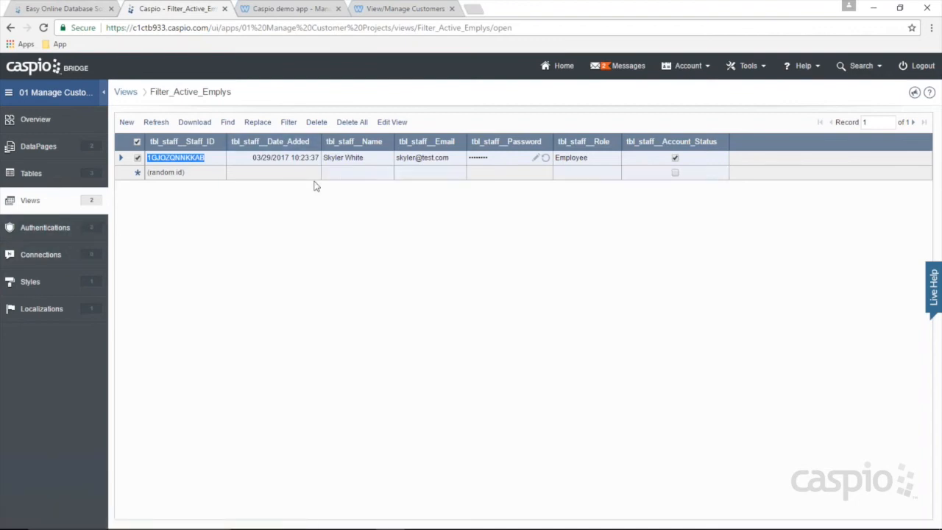
pyautogui.click(284, 10)
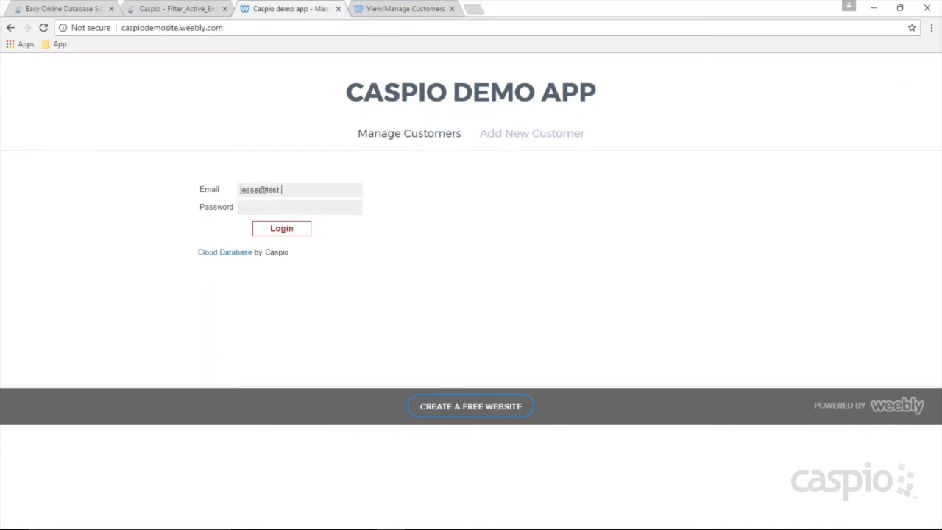
# Step: Submit the staff login, then reactivate the second employee in tbl_staff_ and recheck Filter_Active_Emplys
pyautogui.write('est')
pyautogui.press('Return')
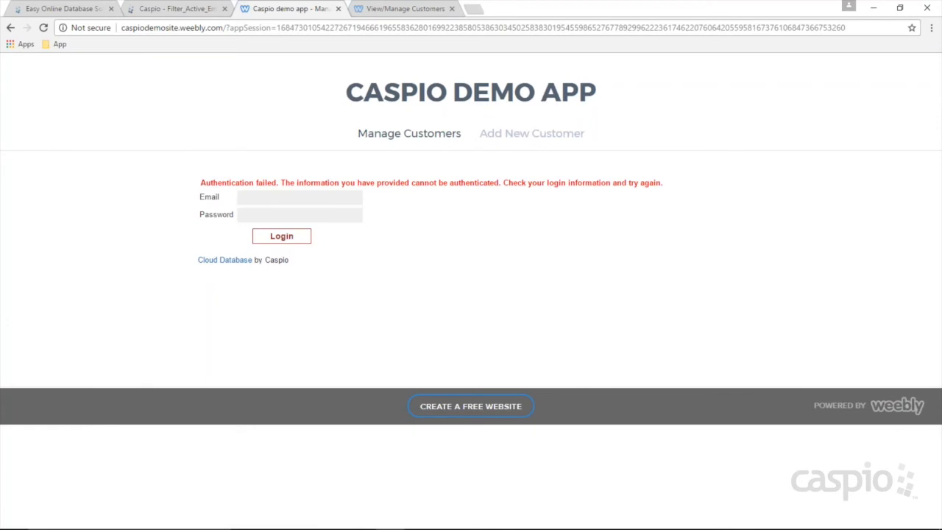
pyautogui.click(197, 13)
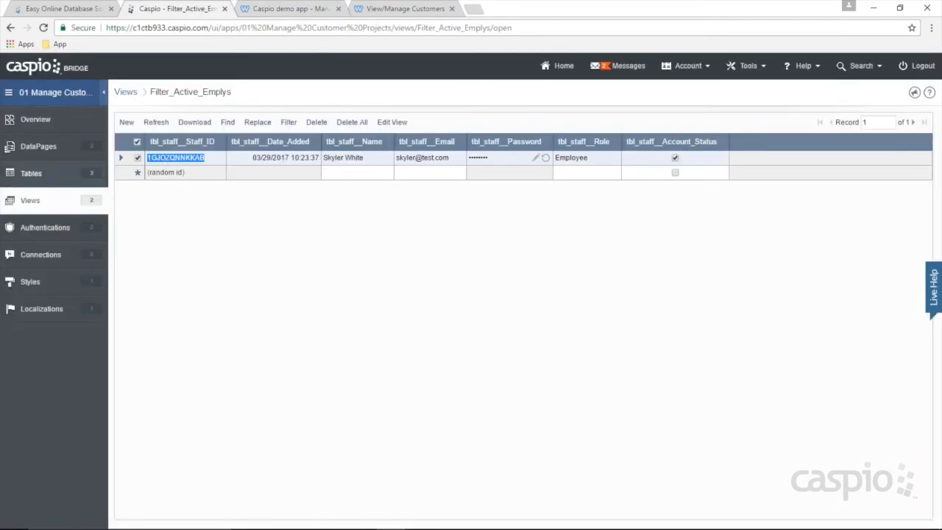
pyautogui.click(33, 175)
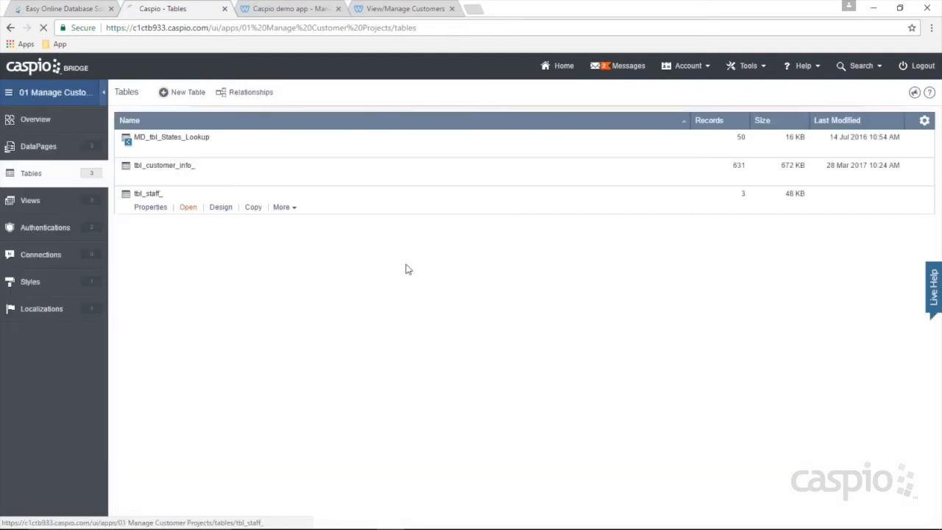
pyautogui.click(186, 207)
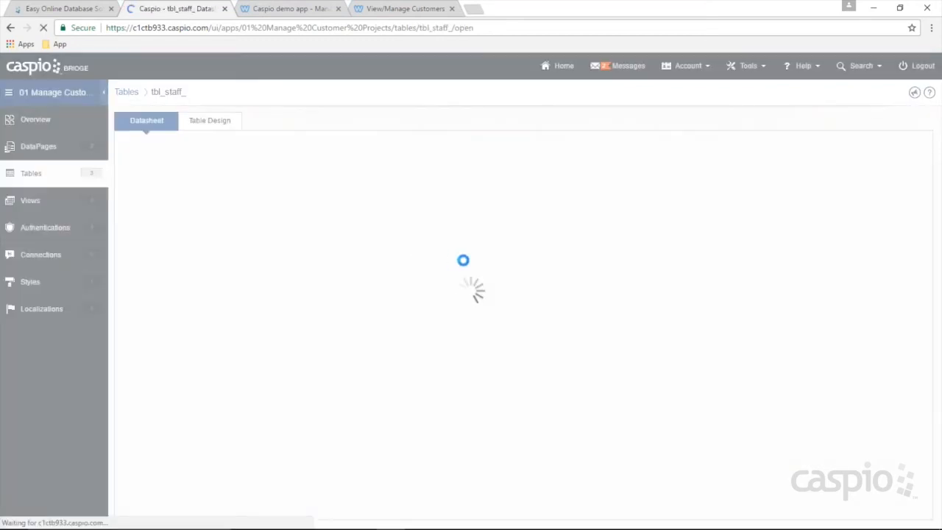
pyautogui.click(537, 192)
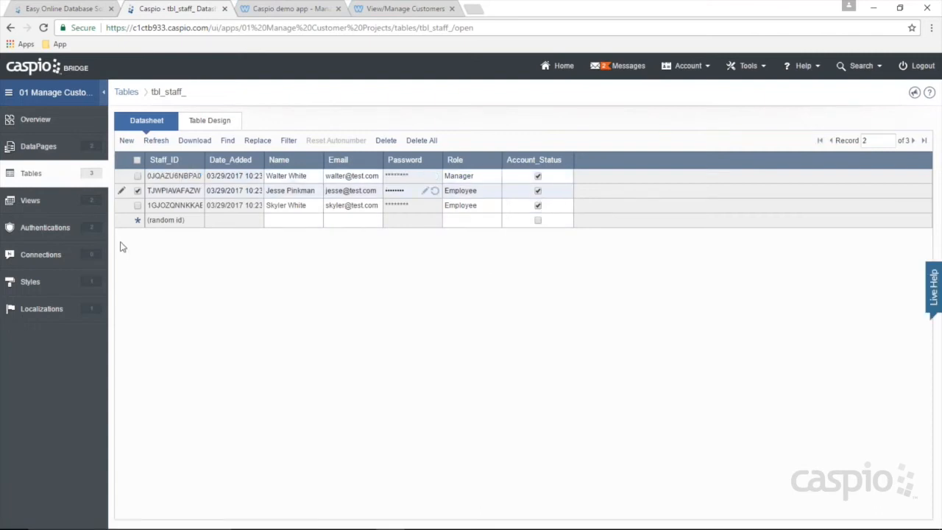
pyautogui.click(42, 210)
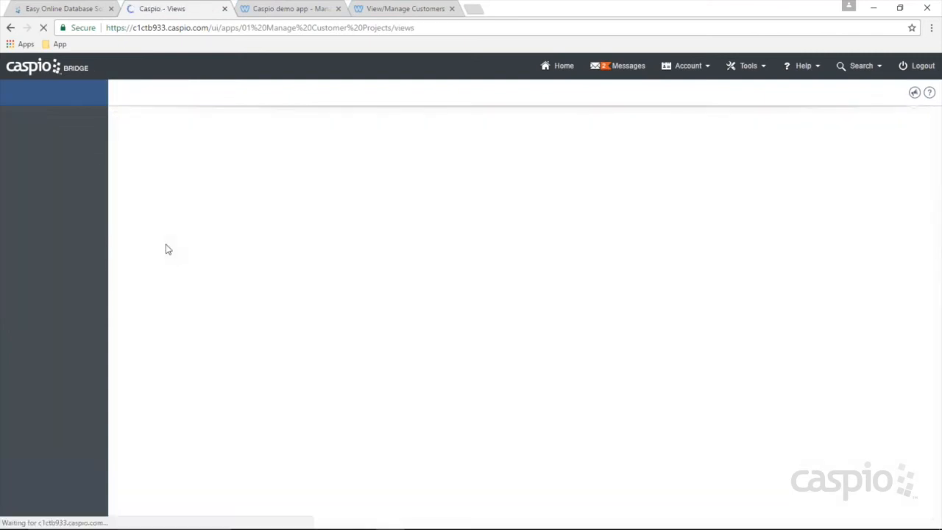
pyautogui.moveTo(190, 151)
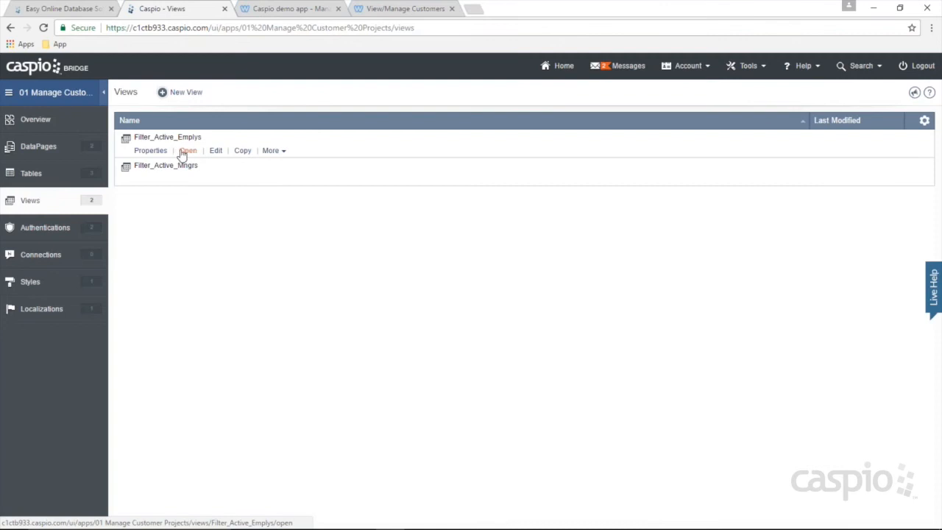
pyautogui.click(185, 152)
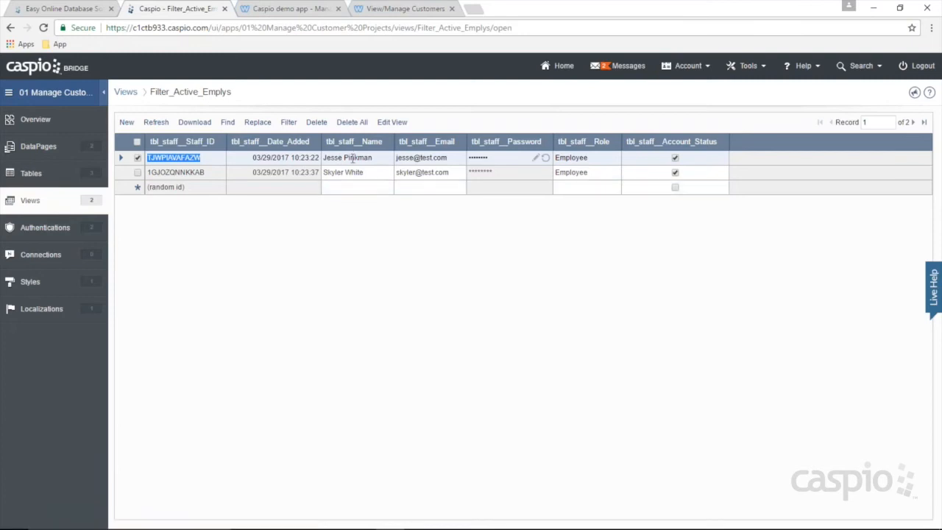
# Step: Log into the demo website with the staff member's e-mail and password
pyautogui.click(296, 13)
pyautogui.click(44, 28)
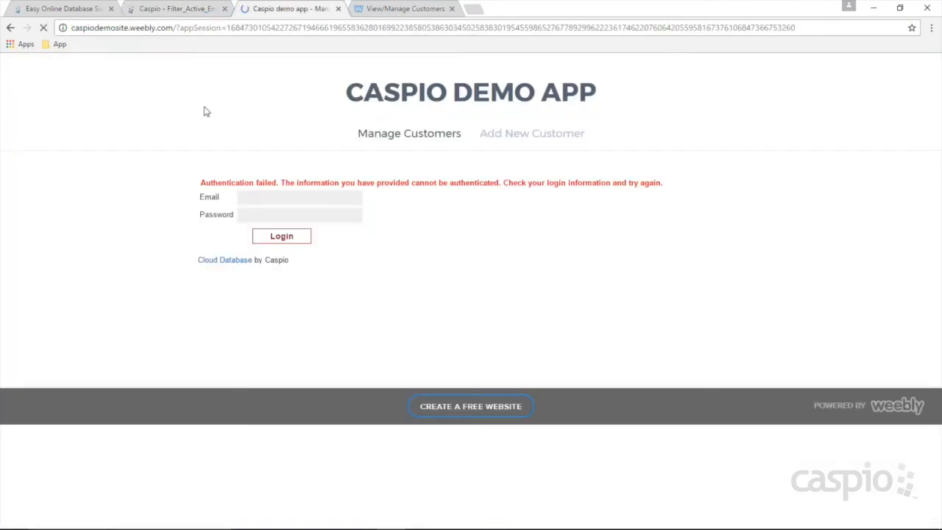
pyautogui.click(269, 198)
pyautogui.write('jesse@test.com')
pyautogui.press('Tab')
pyautogui.write('test')
pyautogui.press('Return')
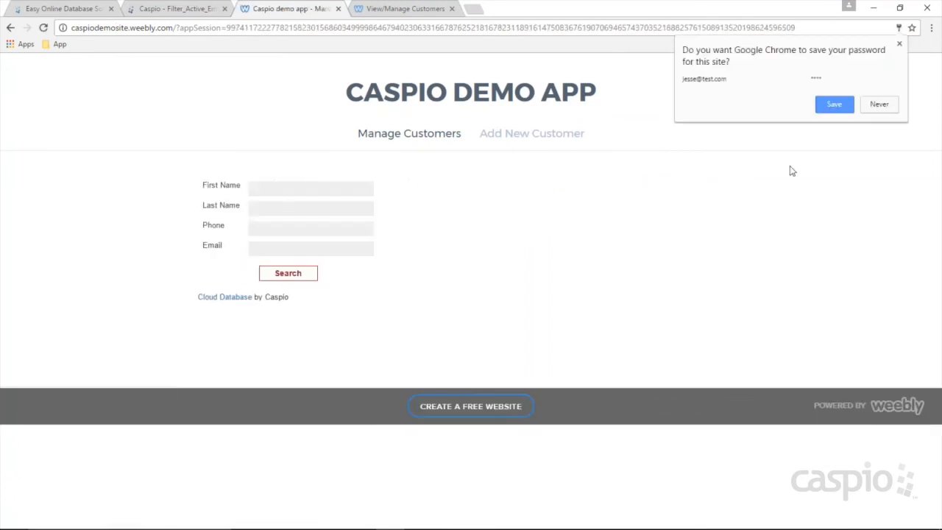
# Step: Save the login in the browser and view the Add New Customer and Manage Customers pages
pyautogui.click(834, 104)
pyautogui.click(532, 133)
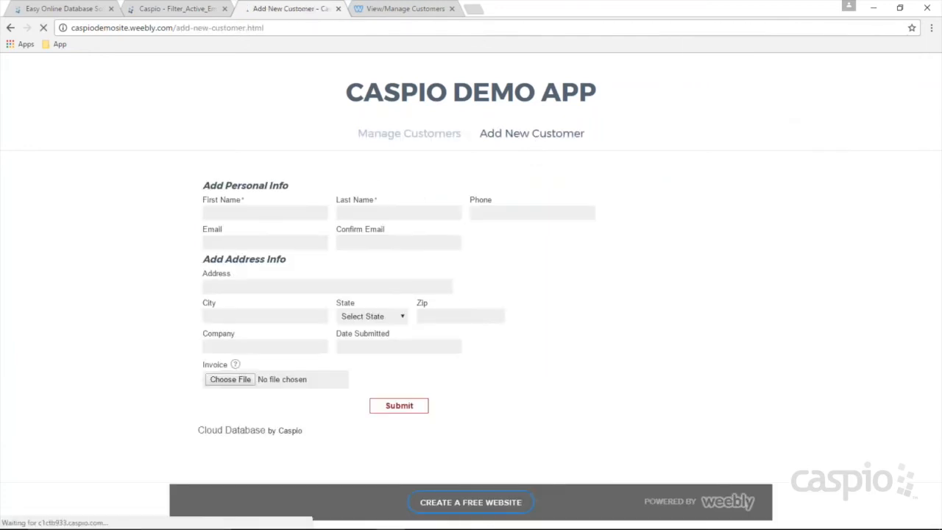
pyautogui.click(410, 133)
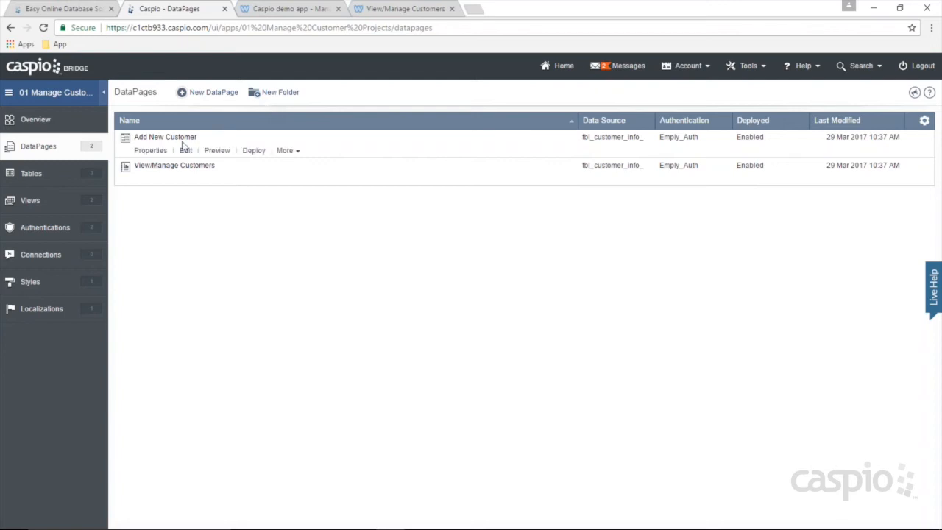
# Step: Create two DataPage folders, 'Manager' and 'Employees'
pyautogui.moveTo(175, 147)
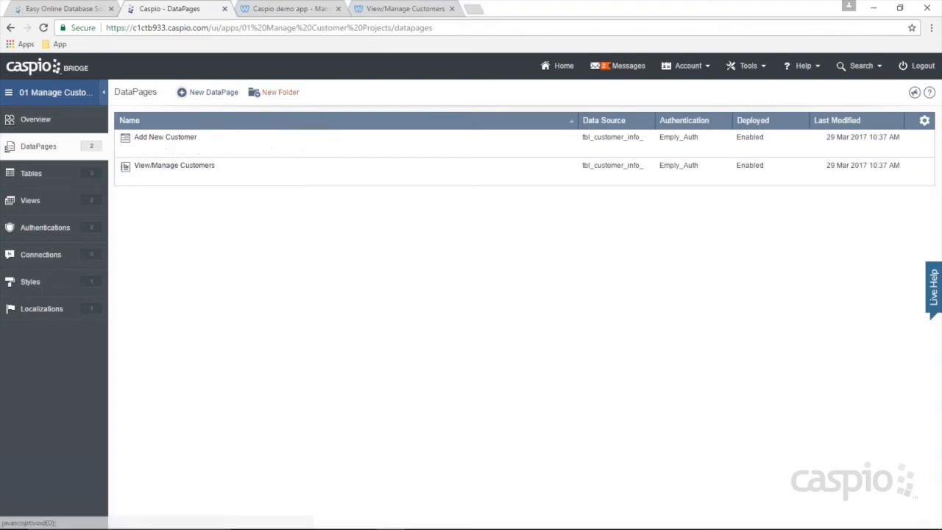
pyautogui.click(278, 93)
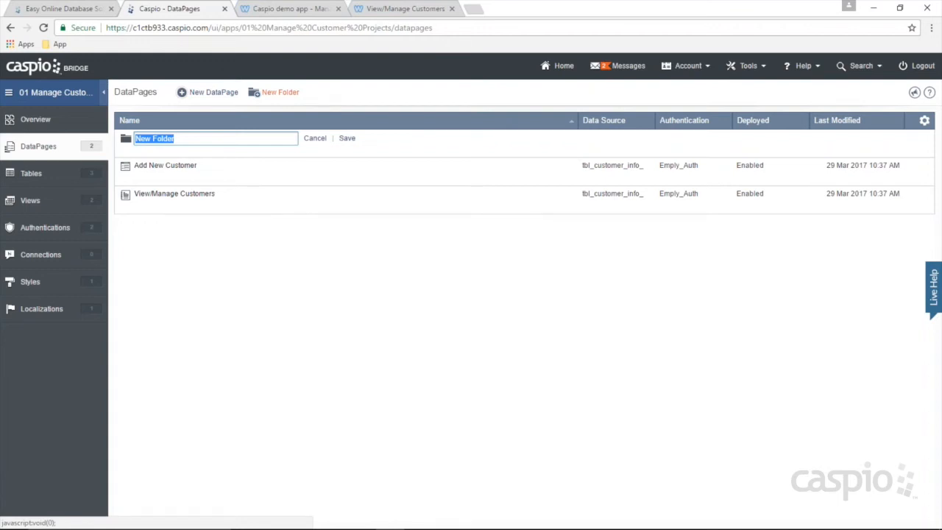
pyautogui.write('Manager')
pyautogui.click(343, 141)
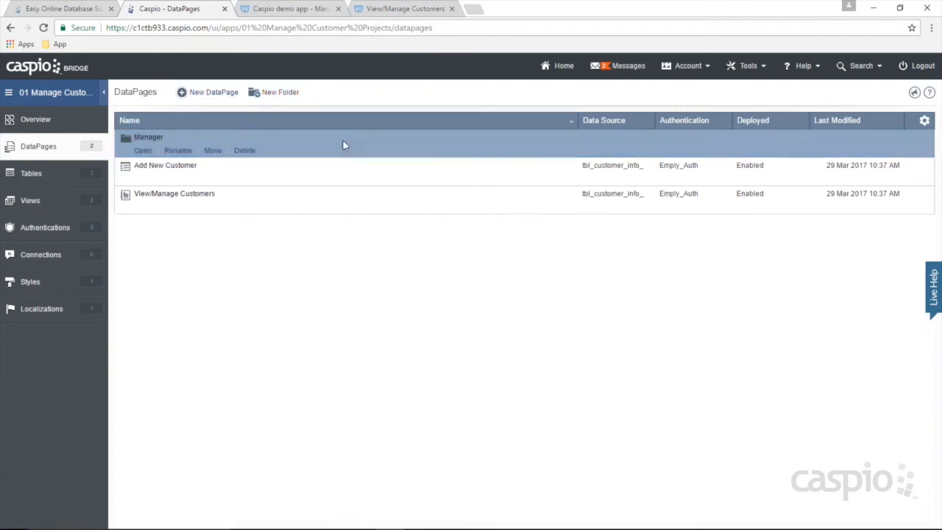
pyautogui.click(280, 92)
pyautogui.write('Employees')
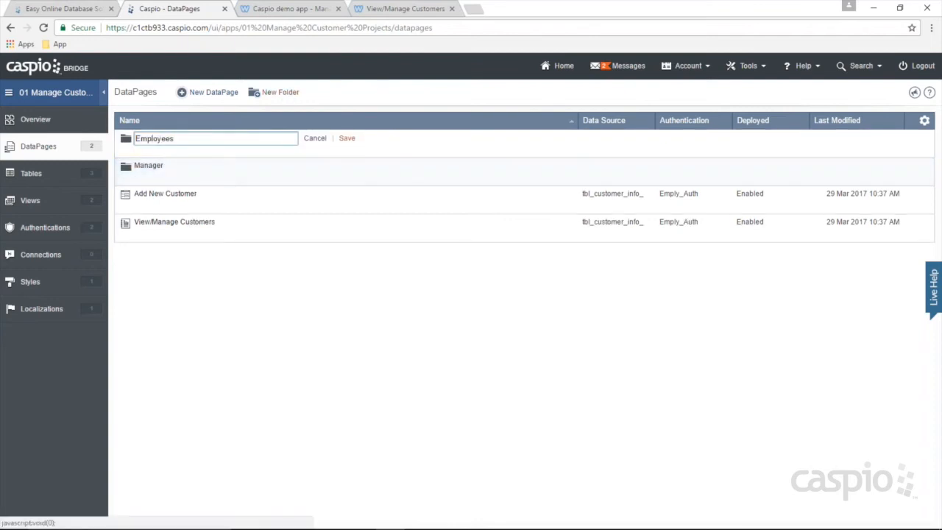
pyautogui.click(346, 138)
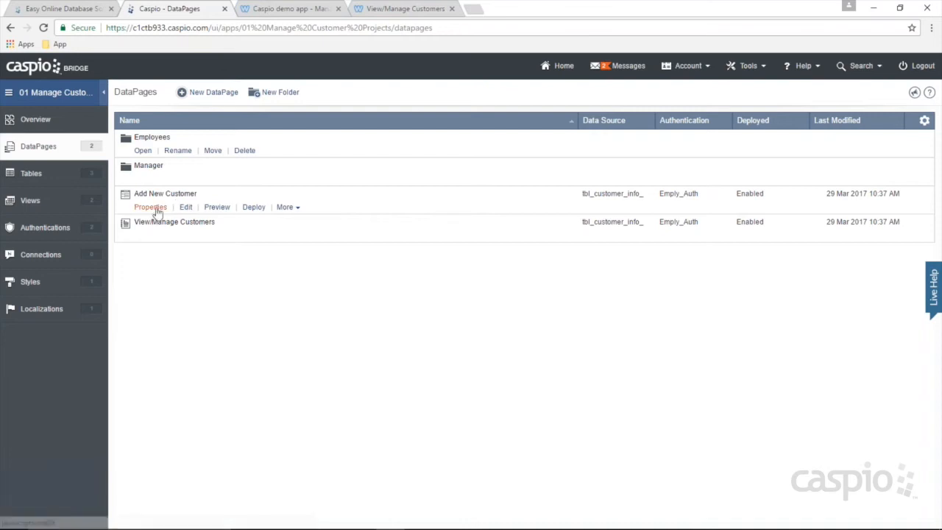
# Step: Review the details of the Add New Customer and View/Manage Customers DataPages
pyautogui.click(151, 207)
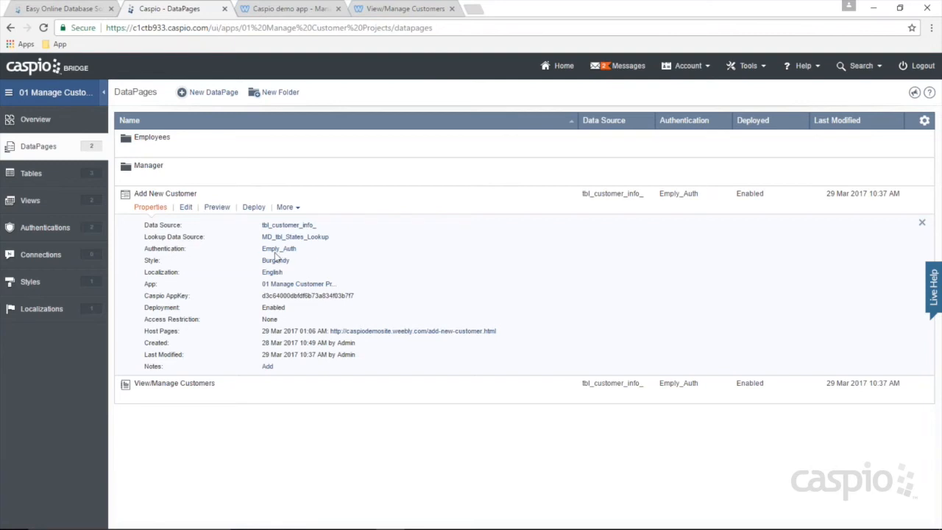
pyautogui.click(151, 207)
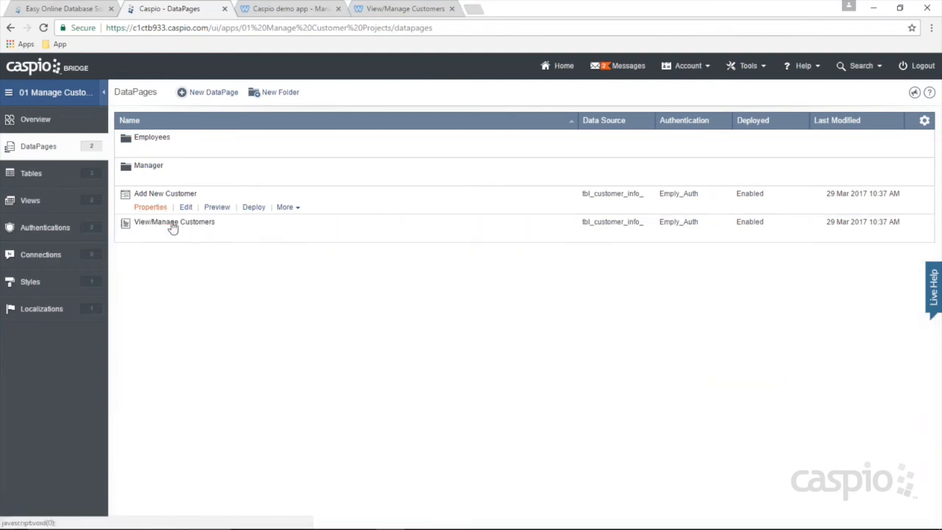
pyautogui.click(150, 235)
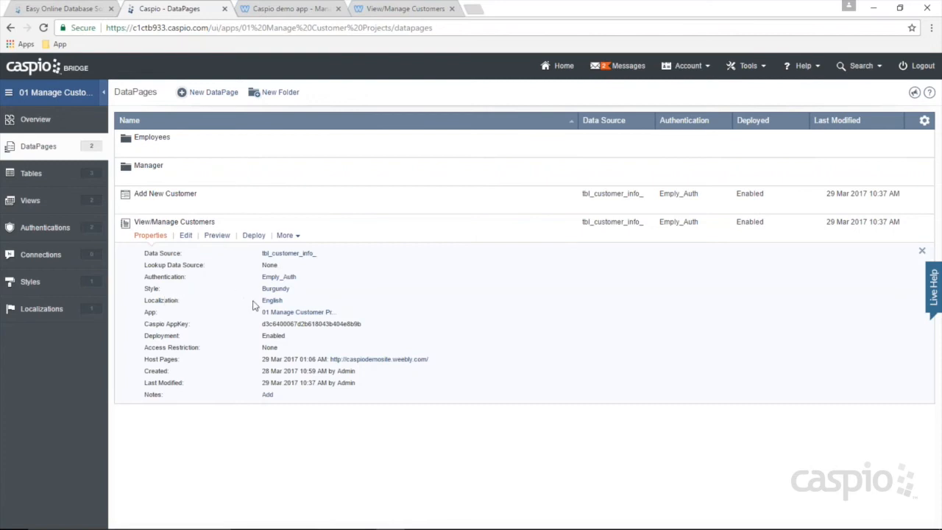
pyautogui.click(151, 236)
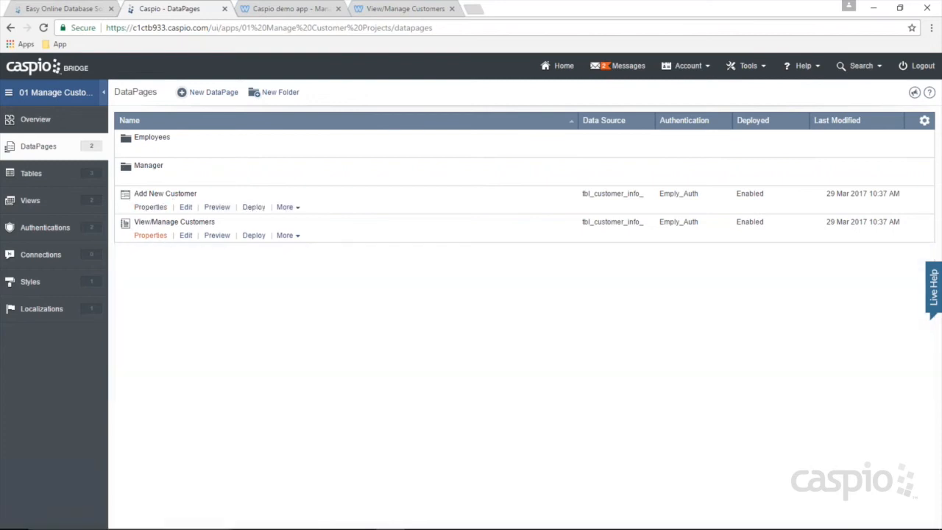
pyautogui.click(285, 209)
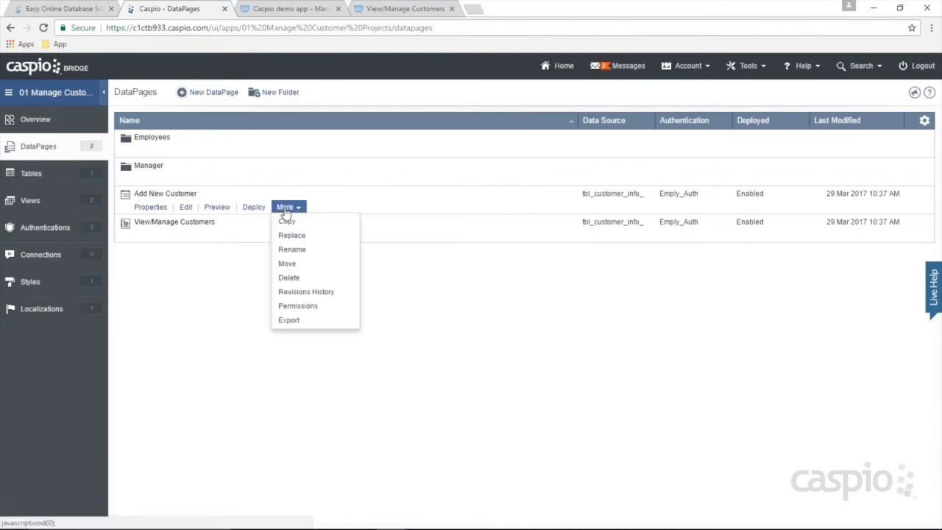
# Step: Move the Add New Customer DataPage into the Employees folder
pyautogui.click(302, 269)
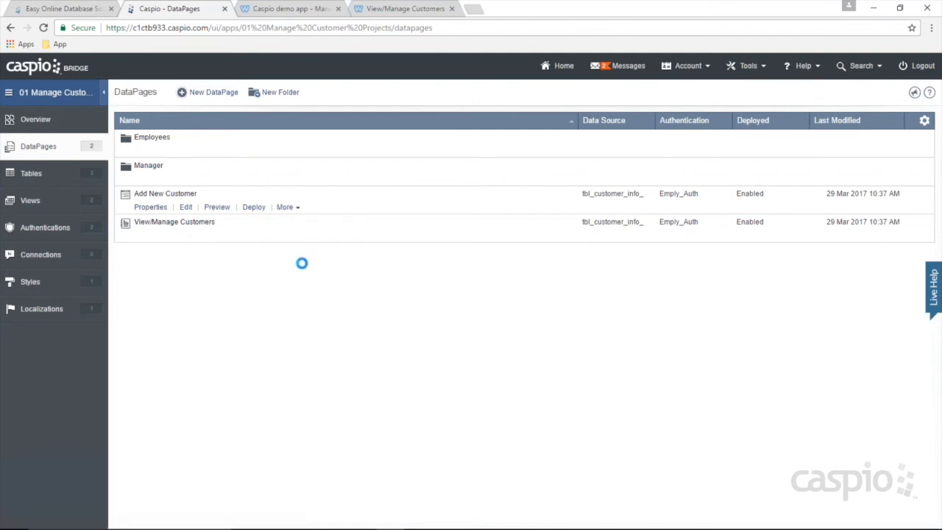
pyautogui.click(325, 206)
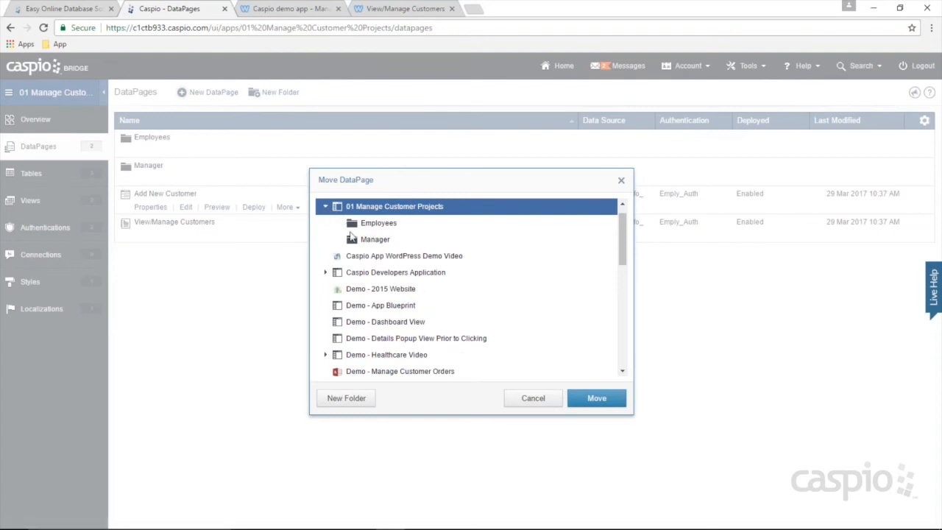
pyautogui.click(365, 225)
pyautogui.click(603, 401)
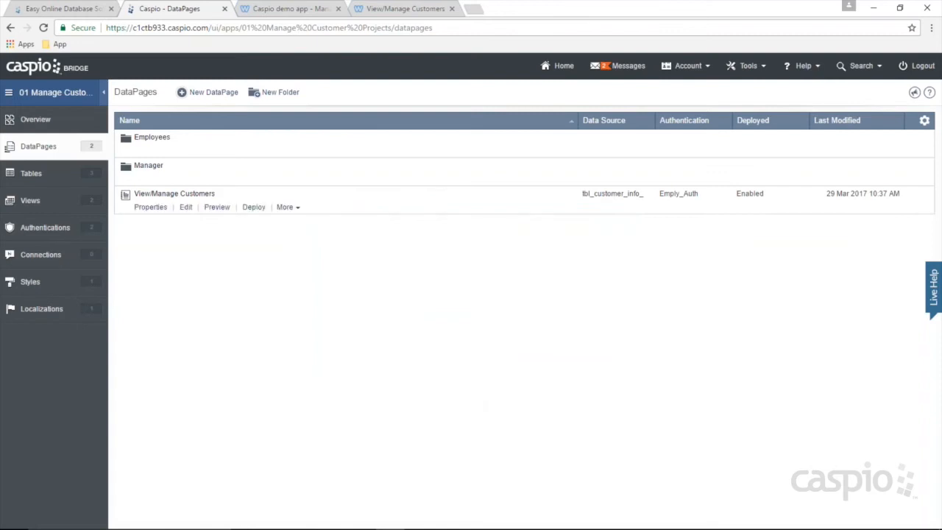
# Step: Move View/Manage Customers into Employees as well and confirm the folder's contents
pyautogui.click(287, 209)
pyautogui.click(295, 265)
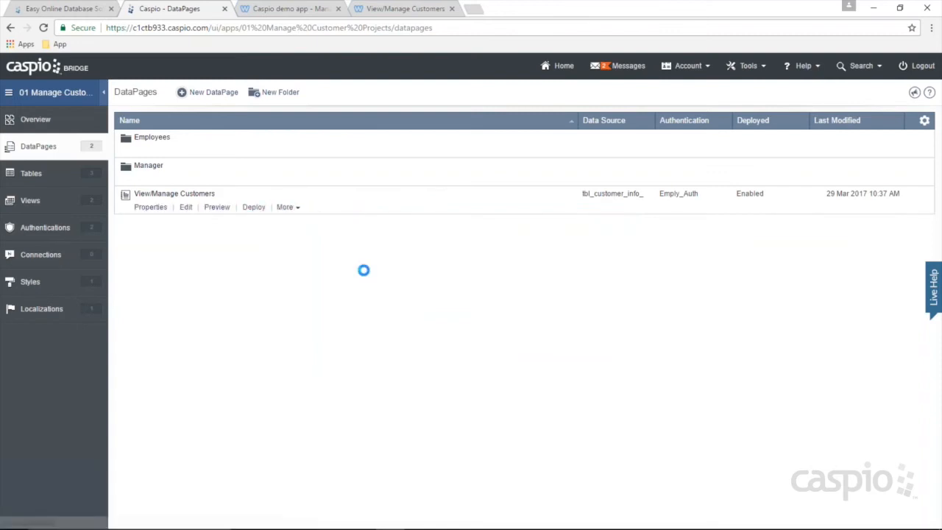
pyautogui.click(325, 206)
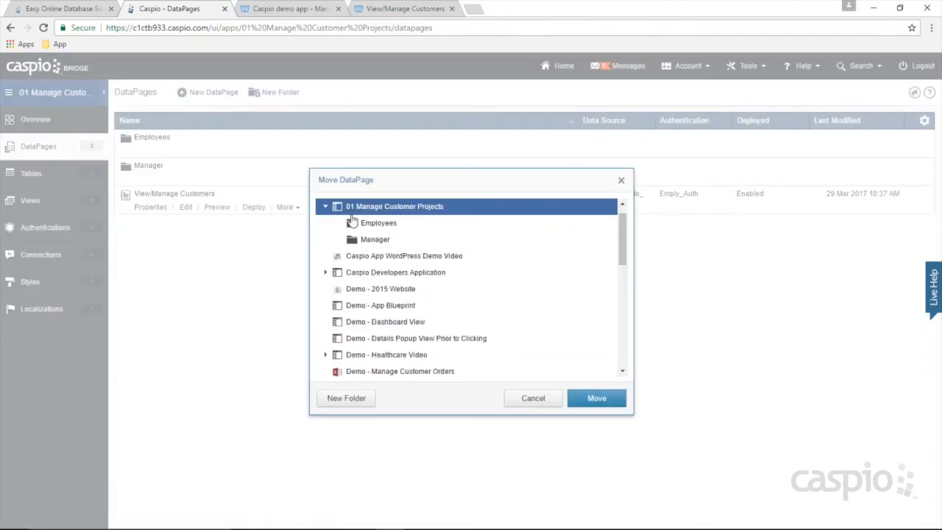
pyautogui.click(379, 222)
pyautogui.click(587, 398)
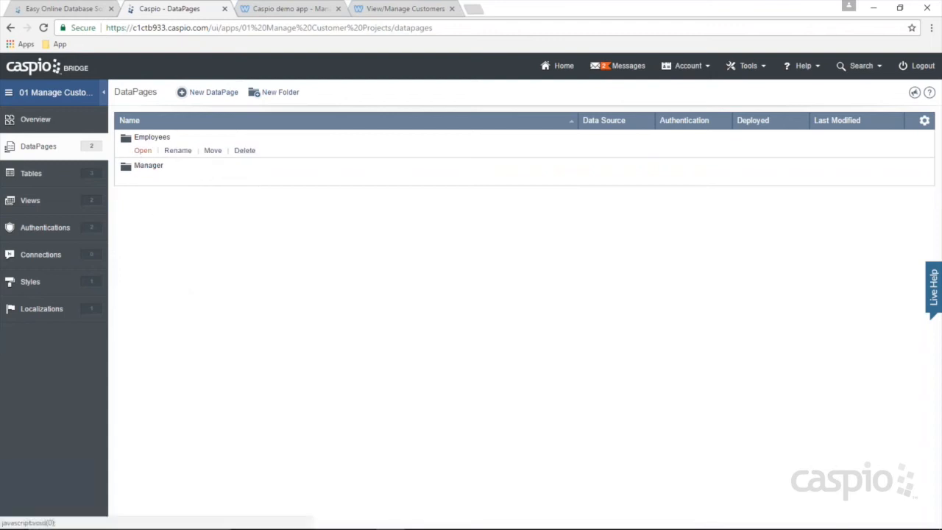
pyautogui.click(141, 151)
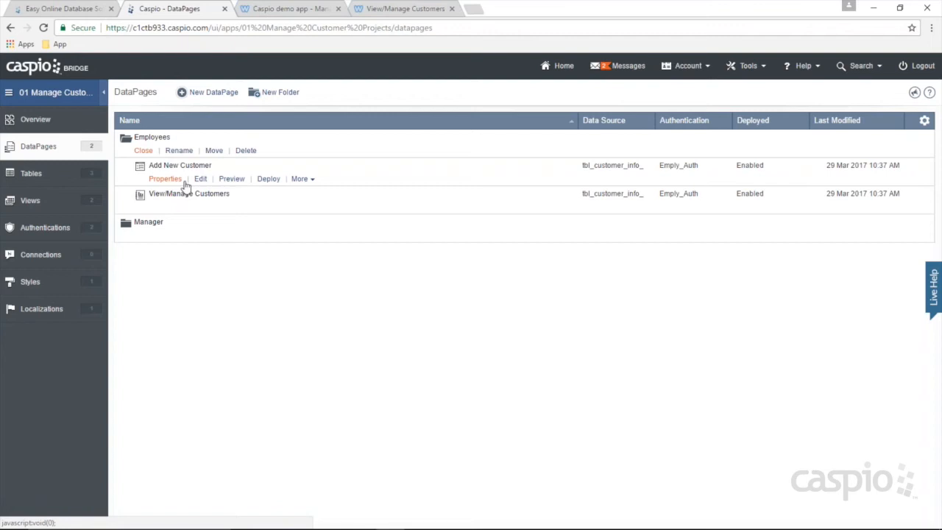
pyautogui.click(143, 151)
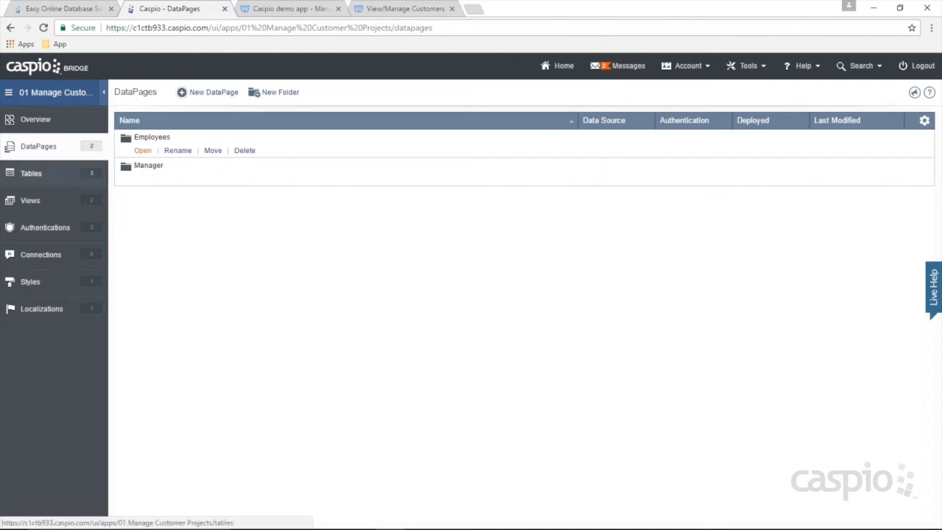
# Step: Look over the Authentications list, then bring up the Views list
pyautogui.click(59, 230)
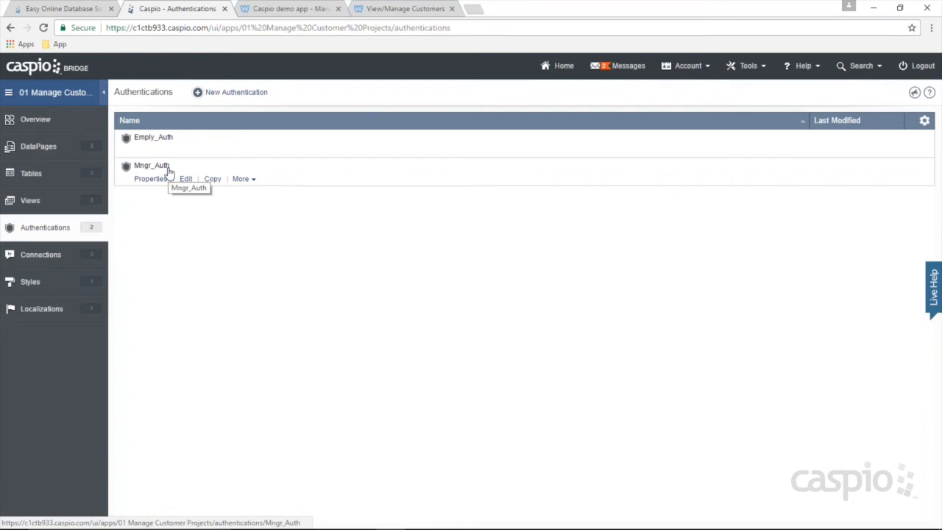
pyautogui.click(30, 200)
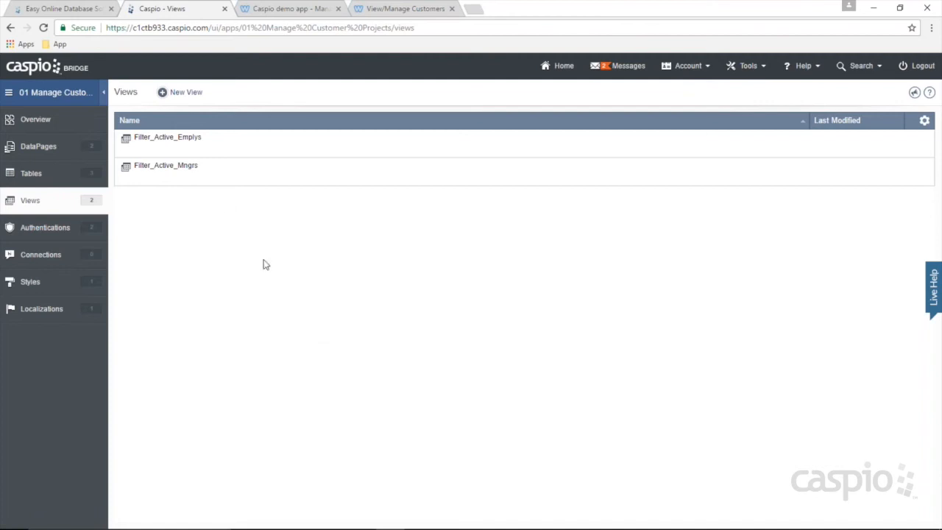
# Step: Start a new view named Filter_Active_Staff based on the tbl_staff_ table
pyautogui.click(185, 94)
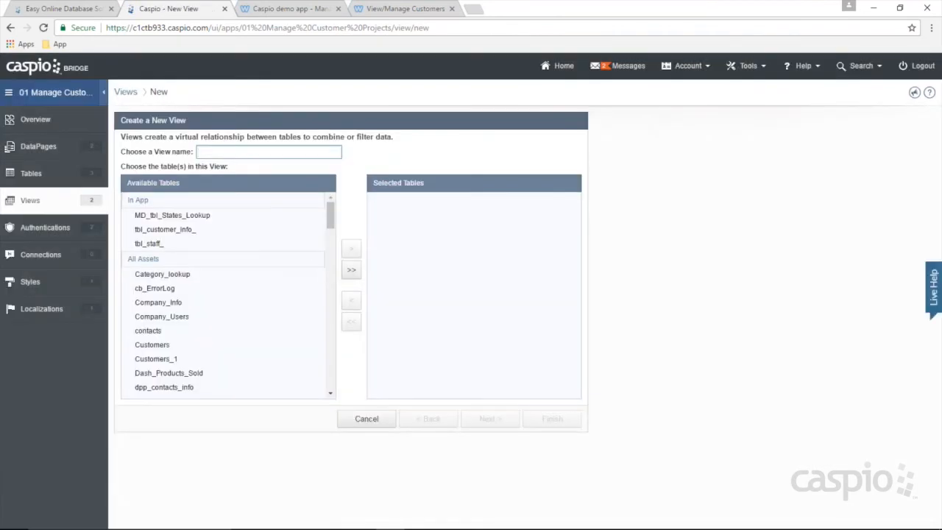
pyautogui.write('Filter_Active_Staff')
pyautogui.click(195, 248)
pyautogui.click(351, 248)
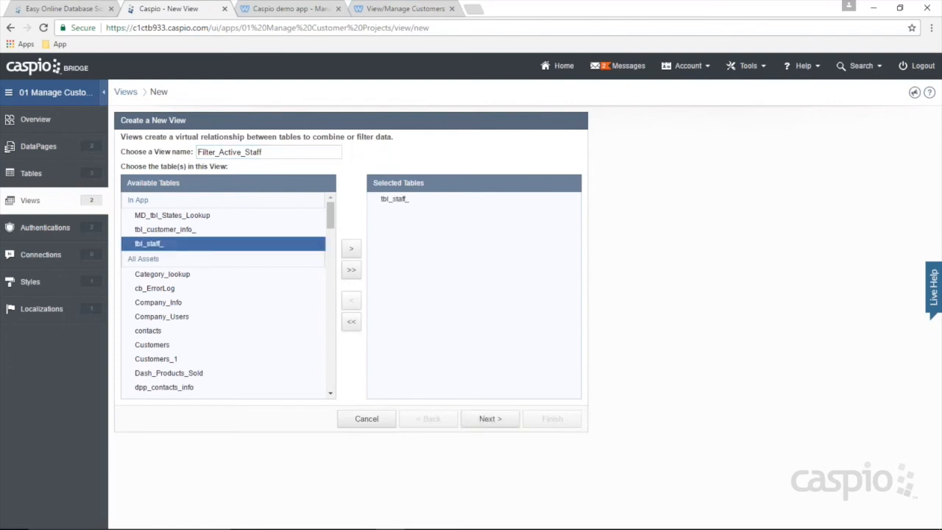
pyautogui.click(487, 419)
# Step: Filter the view to staff with Account_Status checked, save it, and check its records
pyautogui.click(227, 152)
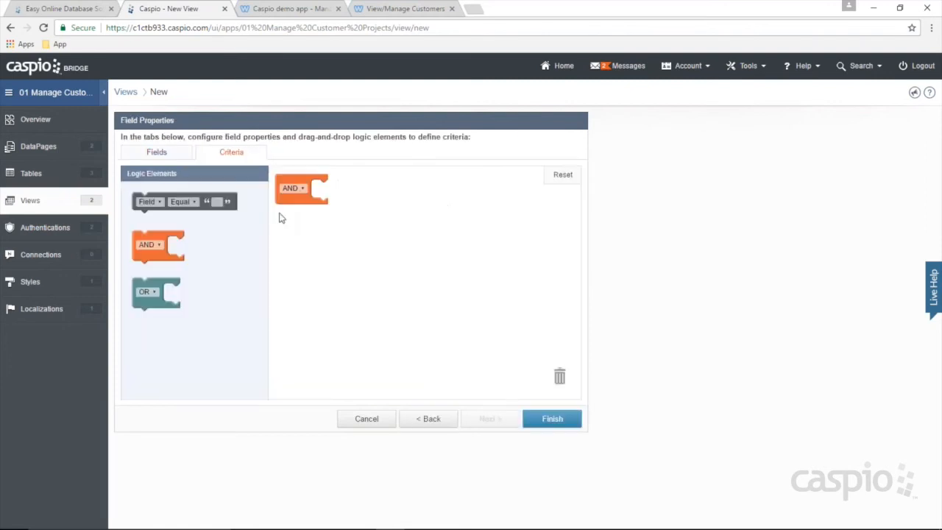
pyautogui.moveTo(172, 201); pyautogui.dragTo(337, 193)
pyautogui.click(337, 193)
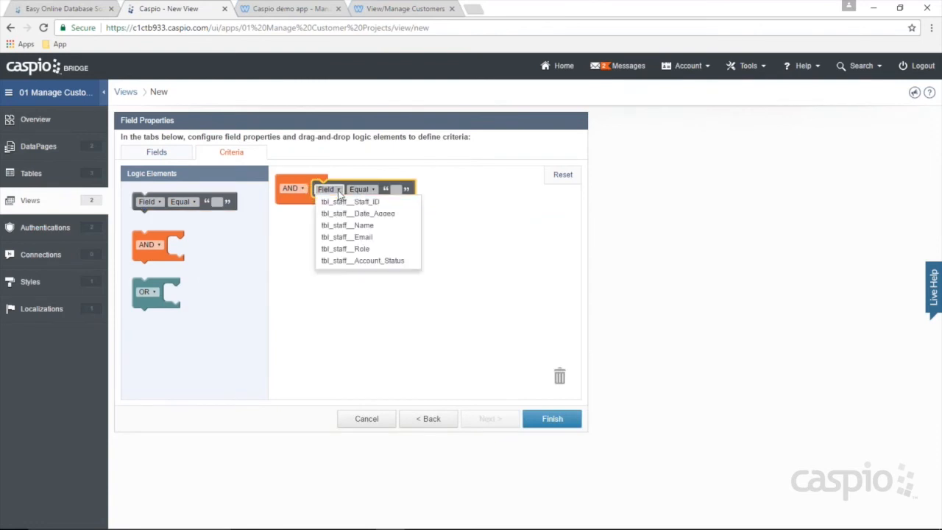
pyautogui.click(346, 248)
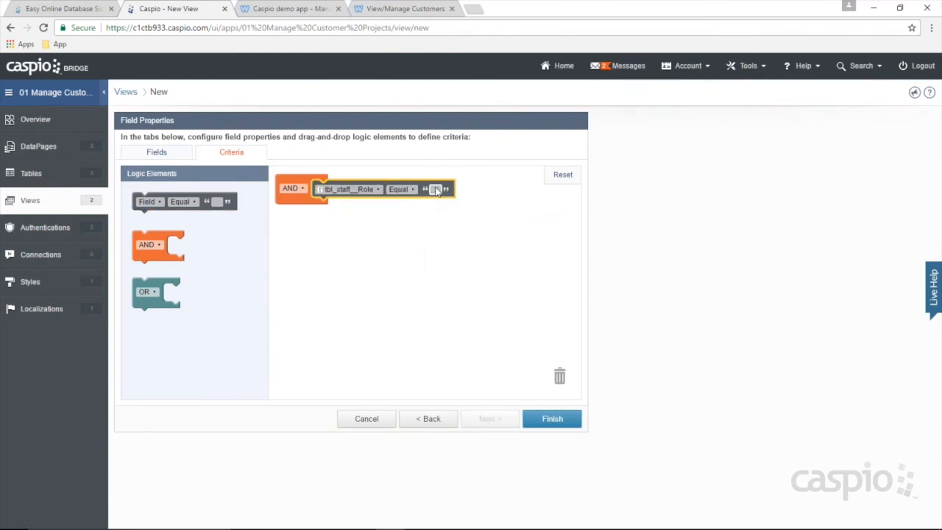
pyautogui.moveTo(416, 192); pyautogui.dragTo(585, 378)
pyautogui.moveTo(174, 201); pyautogui.dragTo(351, 189)
pyautogui.click(329, 189)
pyautogui.click(379, 261)
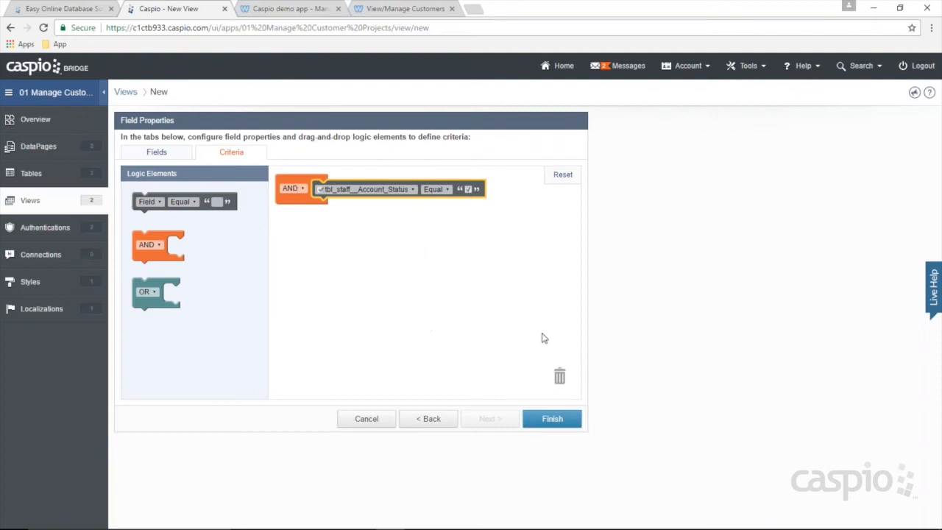
pyautogui.click(557, 419)
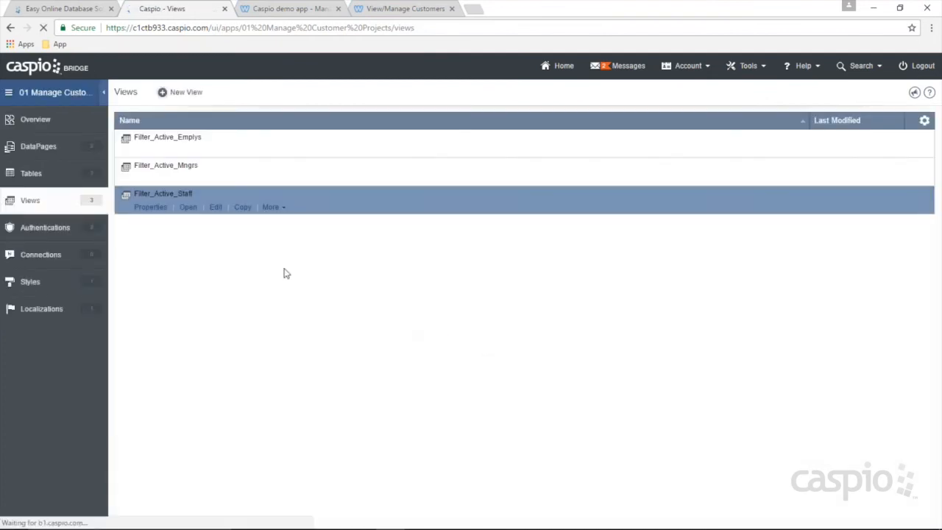
pyautogui.click(185, 206)
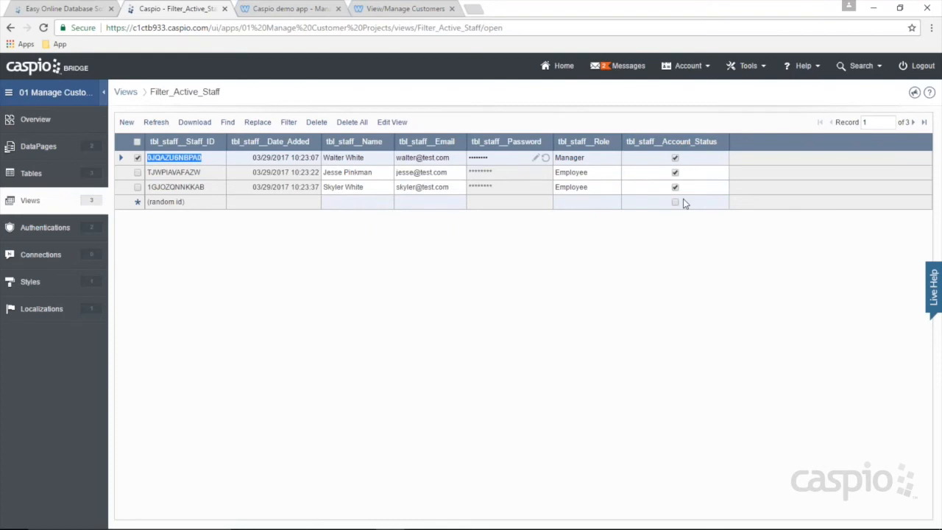
pyautogui.click(61, 229)
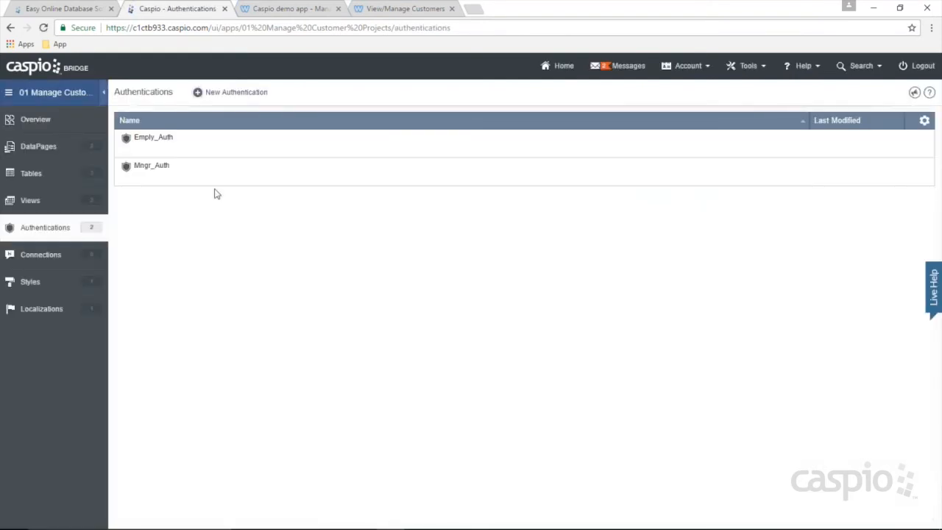
# Step: Start a custom authentication on Filter_Active_Staff, validated against the Caspio data source
pyautogui.click(230, 96)
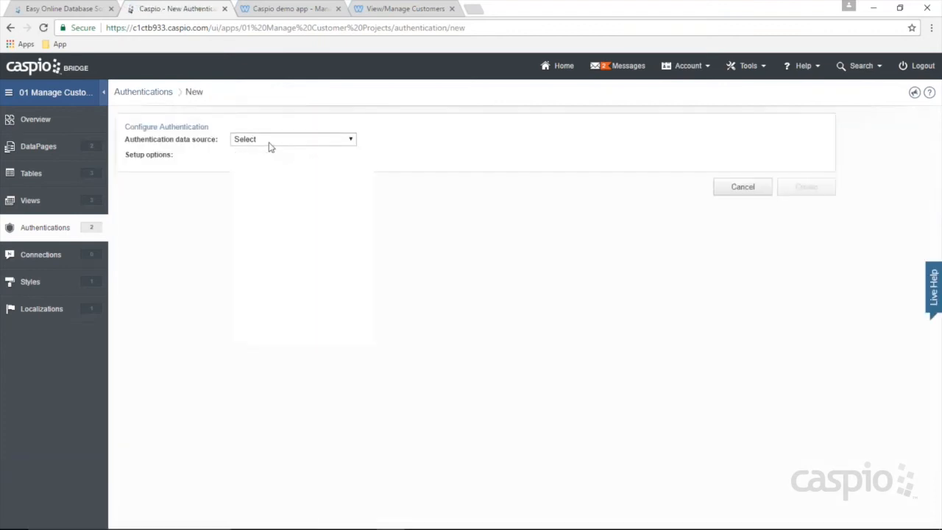
pyautogui.click(270, 141)
pyautogui.click(280, 232)
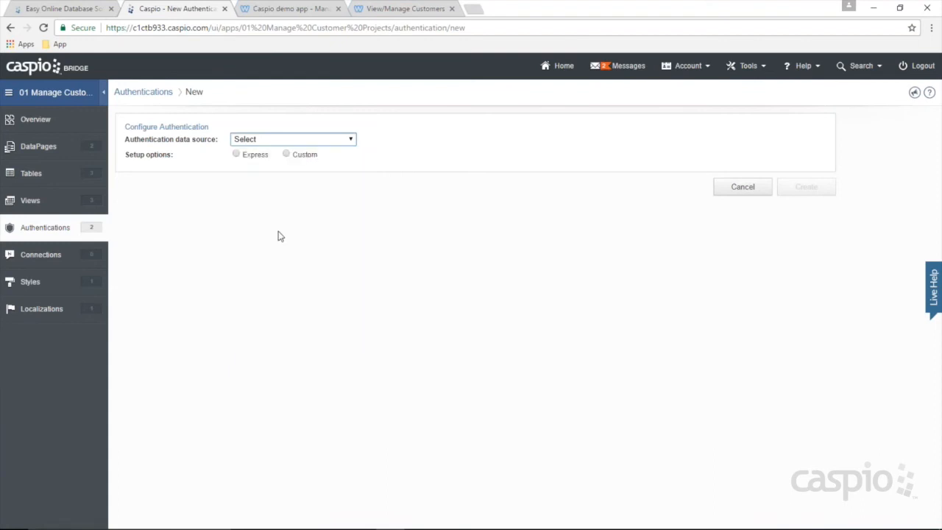
pyautogui.click(287, 156)
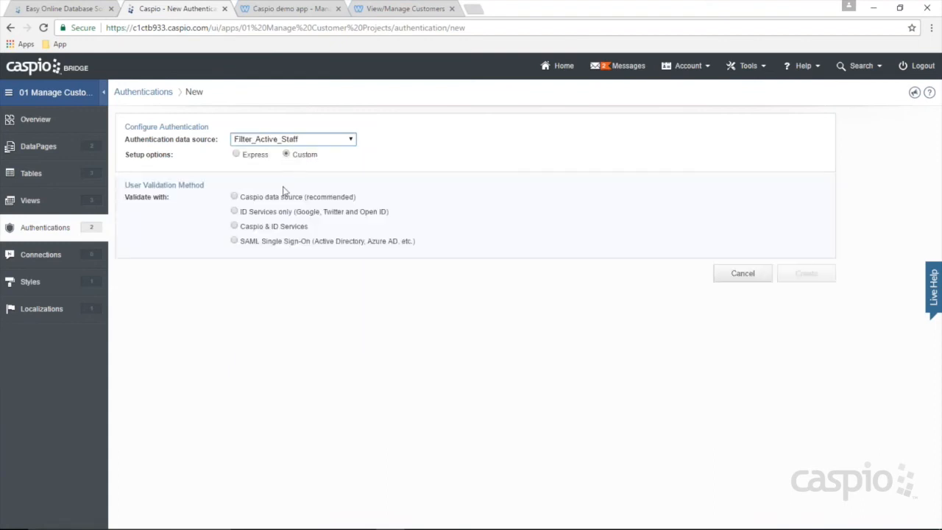
pyautogui.click(280, 199)
# Step: Relabel the username field 'Email' and save the authentication as All_Access_Auth
pyautogui.moveTo(427, 339); pyautogui.dragTo(366, 342)
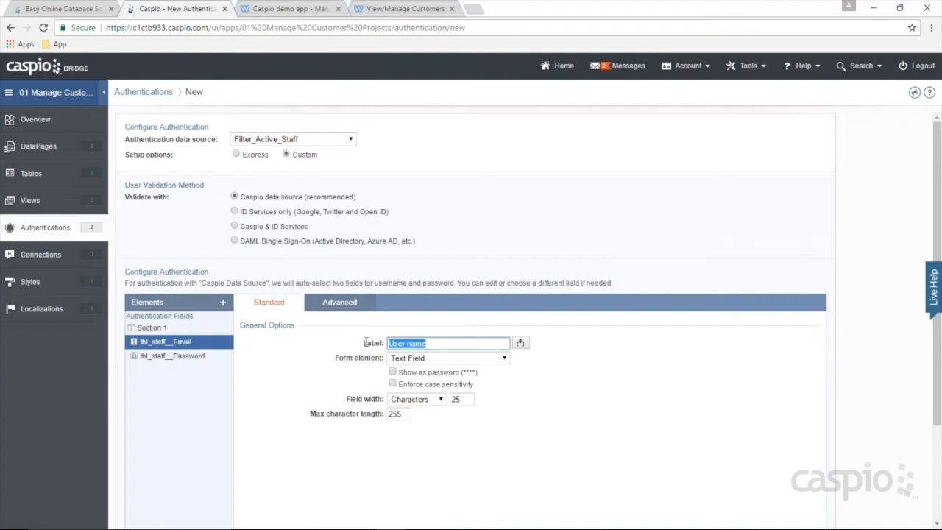
pyautogui.write('Email')
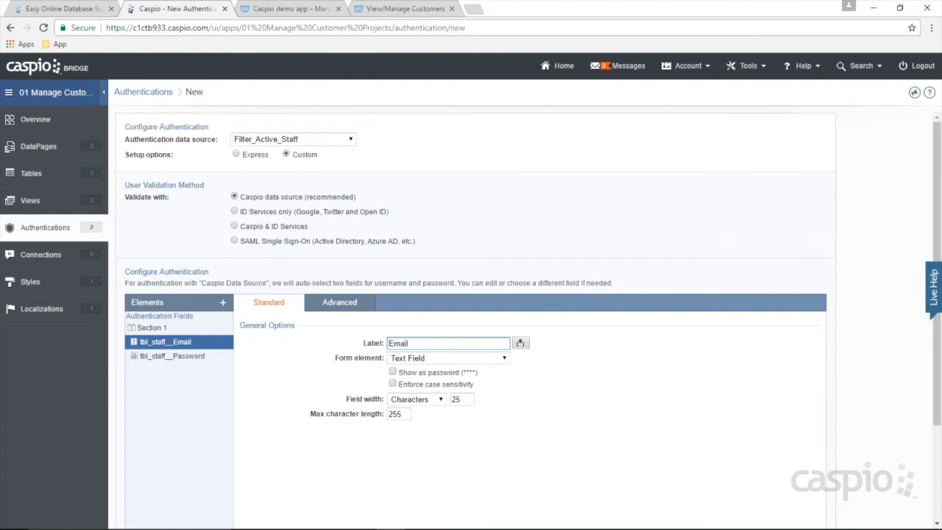
pyautogui.scroll(-3, 812, 403)
pyautogui.click(807, 511)
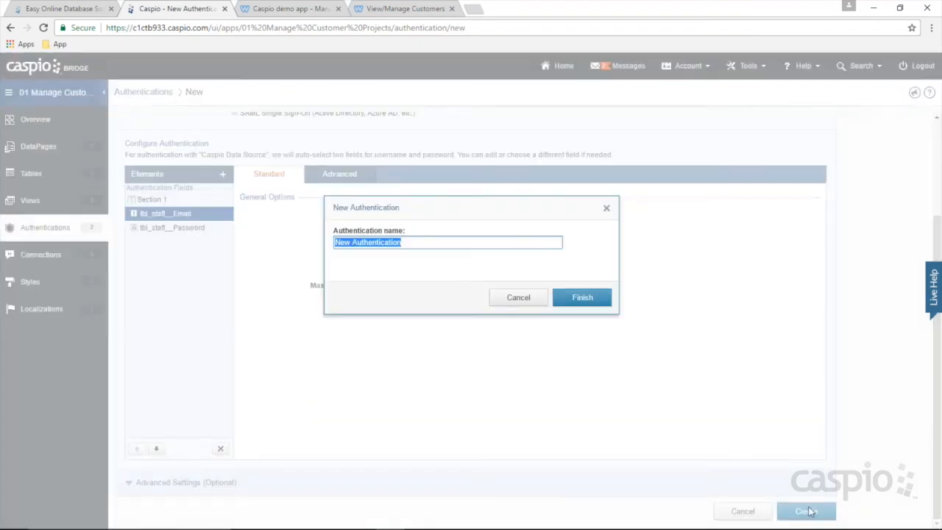
pyautogui.write('All_')
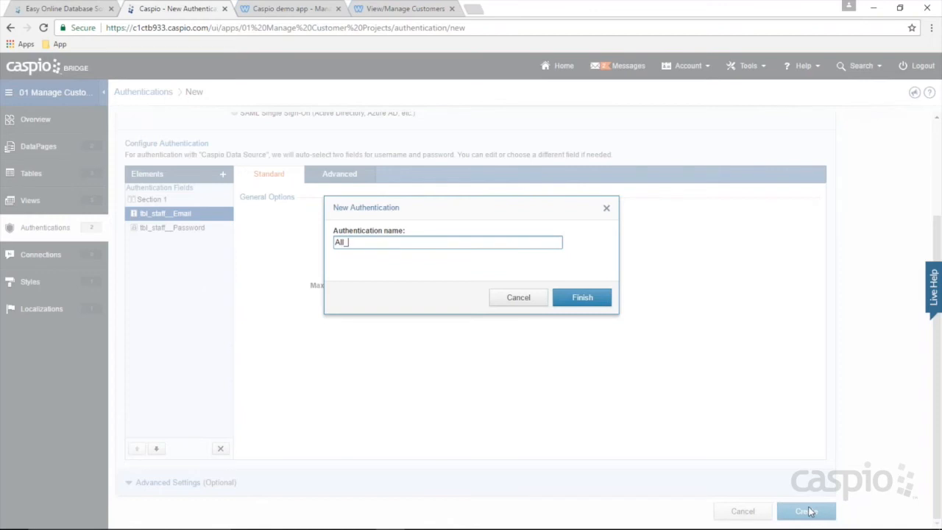
pyautogui.write('Access_Auth')
pyautogui.click(582, 297)
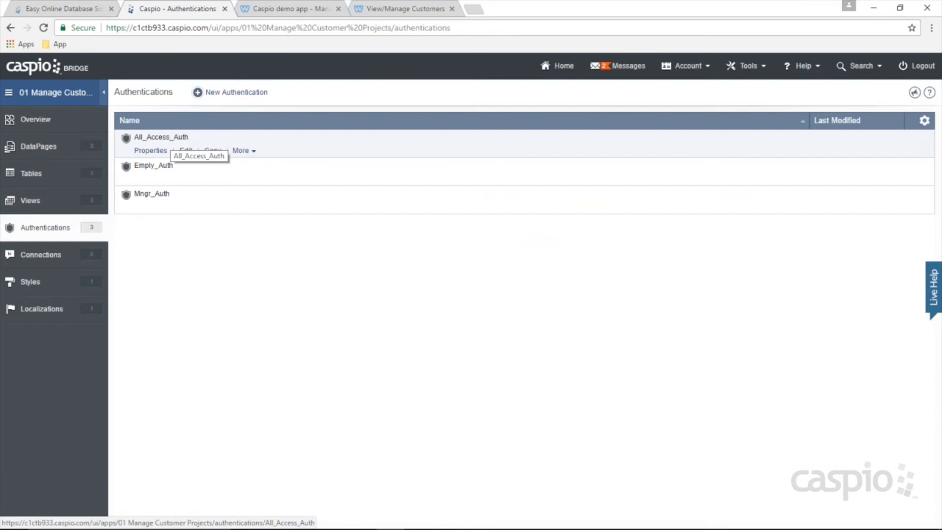
# Step: Edit the Add New Customer DataPage in the Employees folder, advancing to its access settings
pyautogui.click(57, 147)
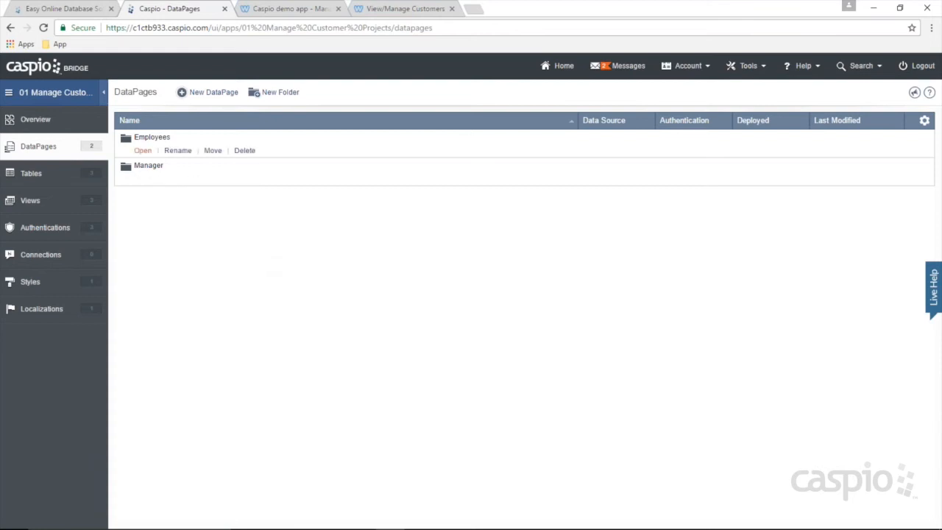
pyautogui.click(143, 151)
pyautogui.moveTo(180, 166)
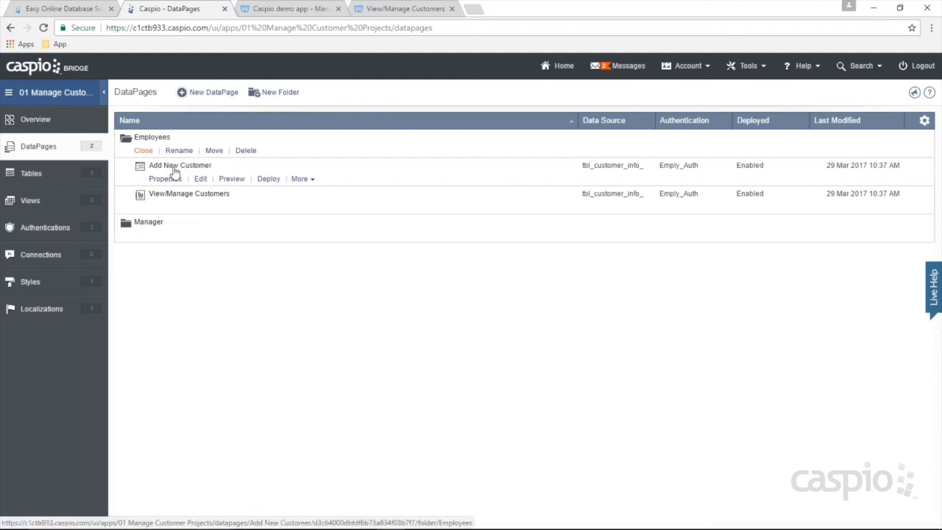
pyautogui.click(202, 179)
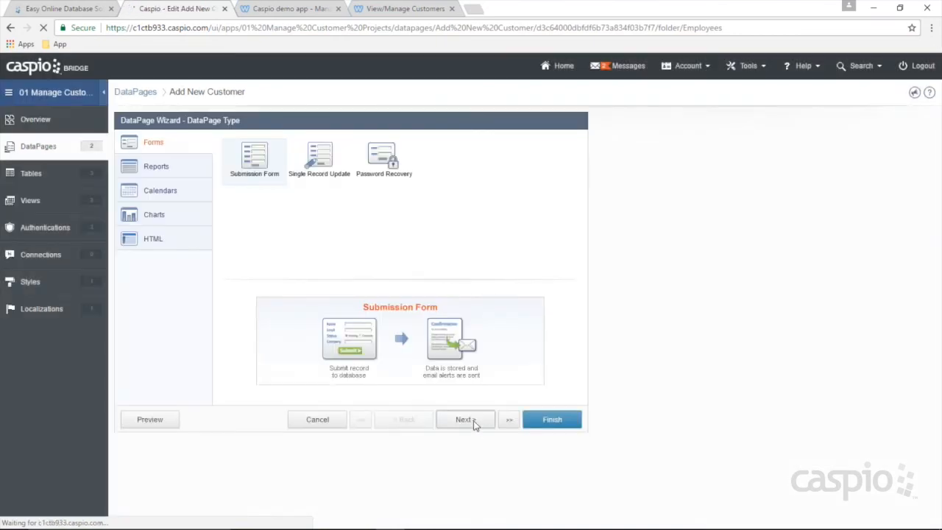
pyautogui.click(465, 420)
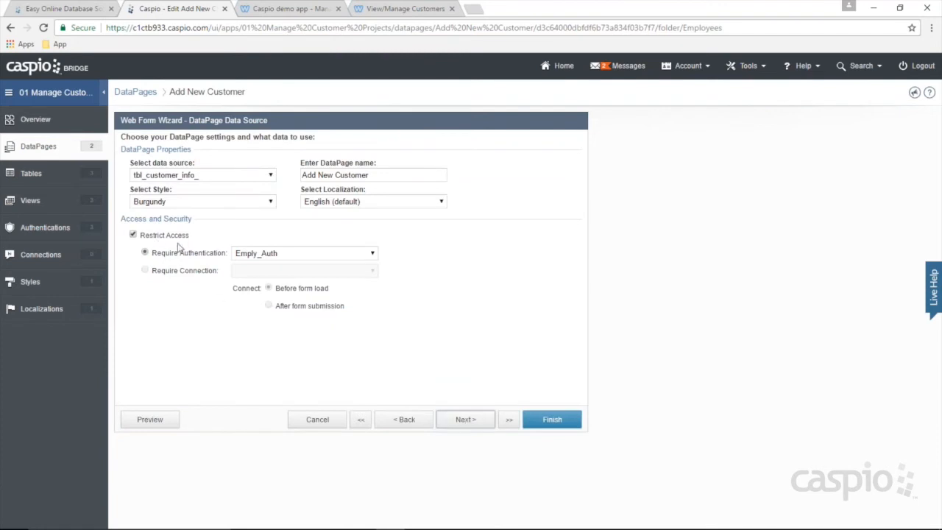
# Step: Try All_Access_Auth as the required authentication, revert to Emply_Auth, and finish the wizard
pyautogui.click(250, 253)
pyautogui.click(260, 275)
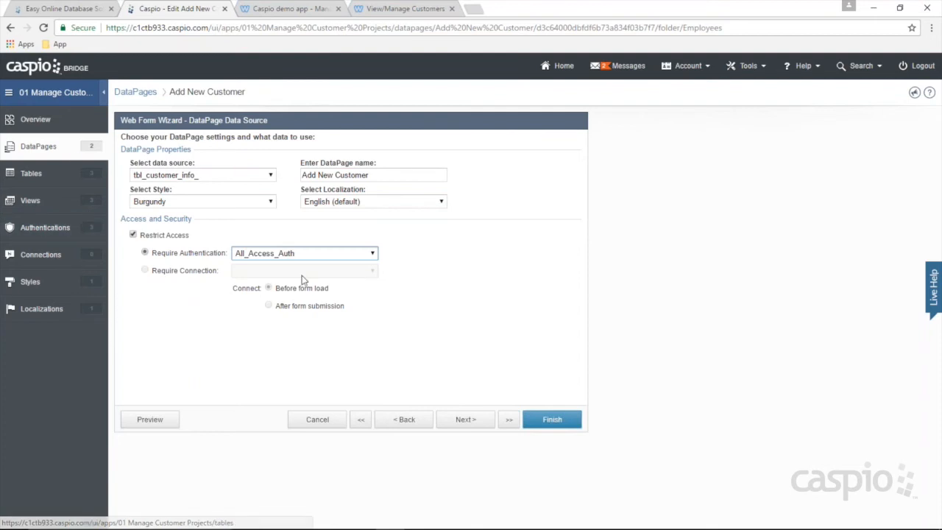
pyautogui.click(289, 253)
pyautogui.click(277, 287)
pyautogui.click(548, 419)
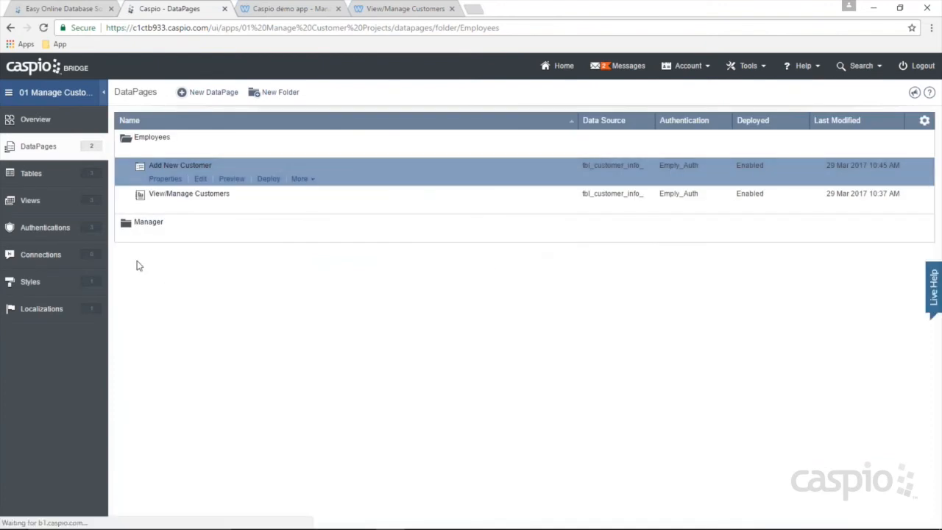
# Step: Create an 'All Access' DataPages folder, then open the demo site's Add New Customer page
pyautogui.click(280, 92)
pyautogui.write('All ')
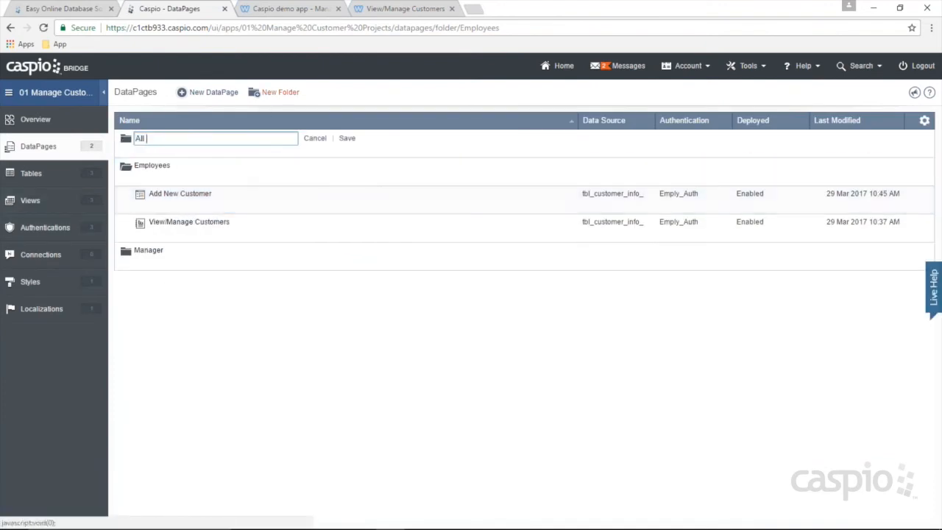
pyautogui.write('Access')
pyautogui.click(346, 138)
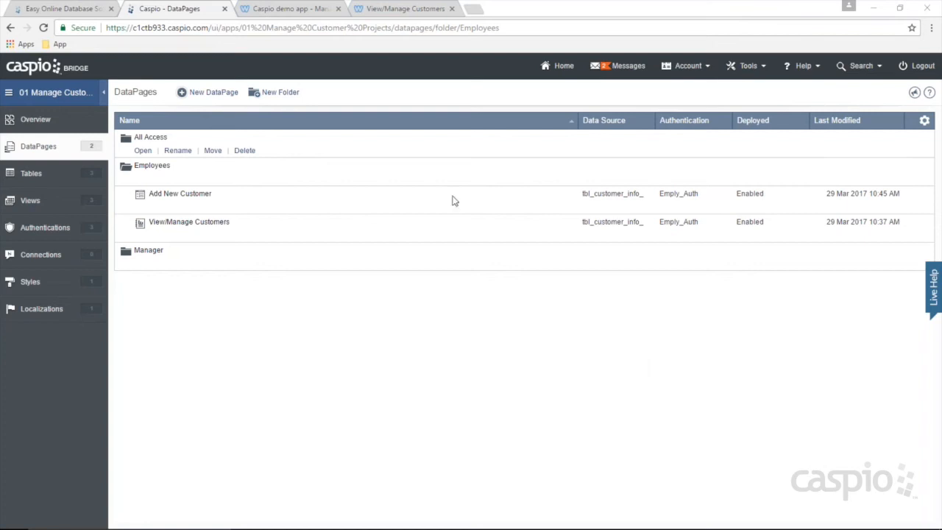
pyautogui.click(298, 10)
pyautogui.click(559, 134)
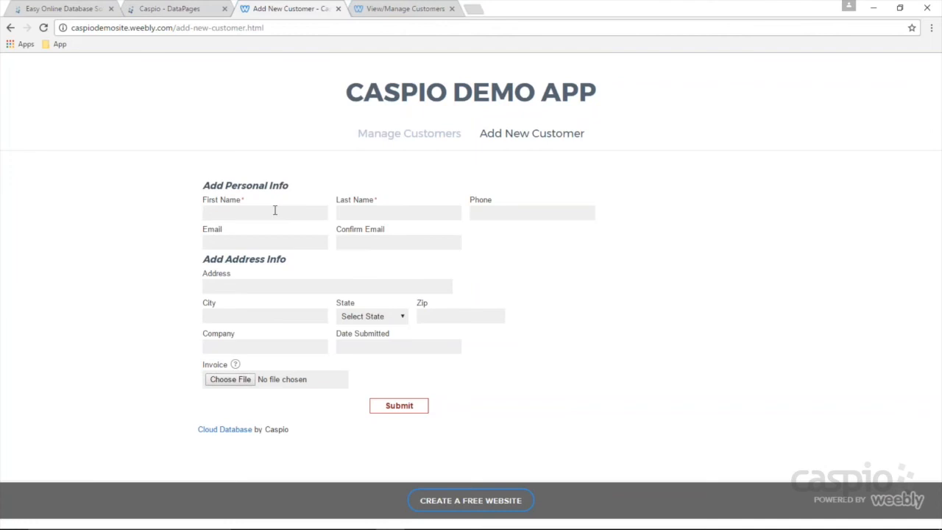
# Step: Enter a test customer's first and last name, choose Alabama, submit, and return to Caspio
pyautogui.press('Tab')
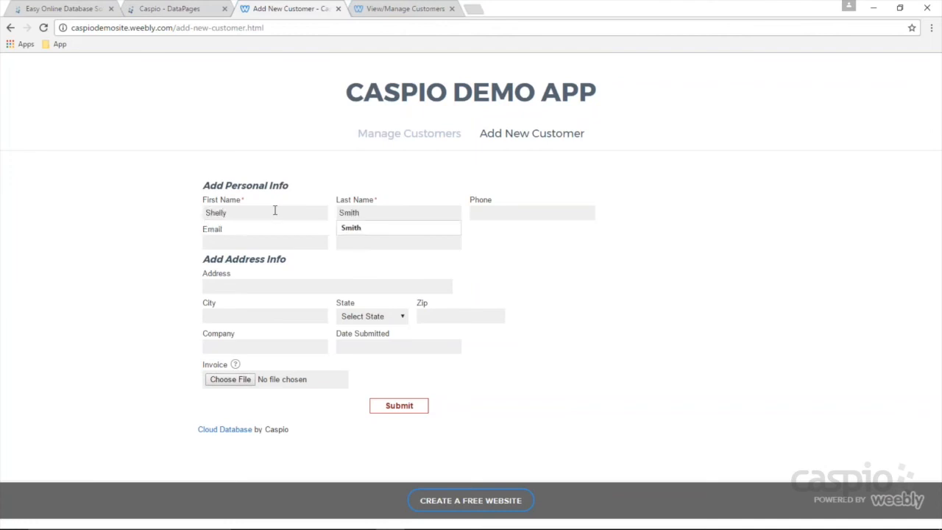
pyautogui.click(377, 324)
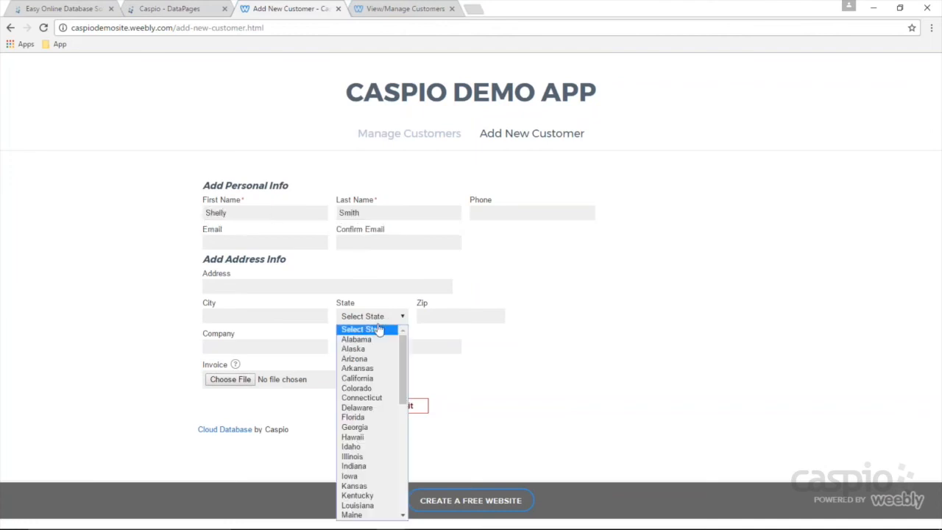
pyautogui.click(368, 339)
pyautogui.click(408, 407)
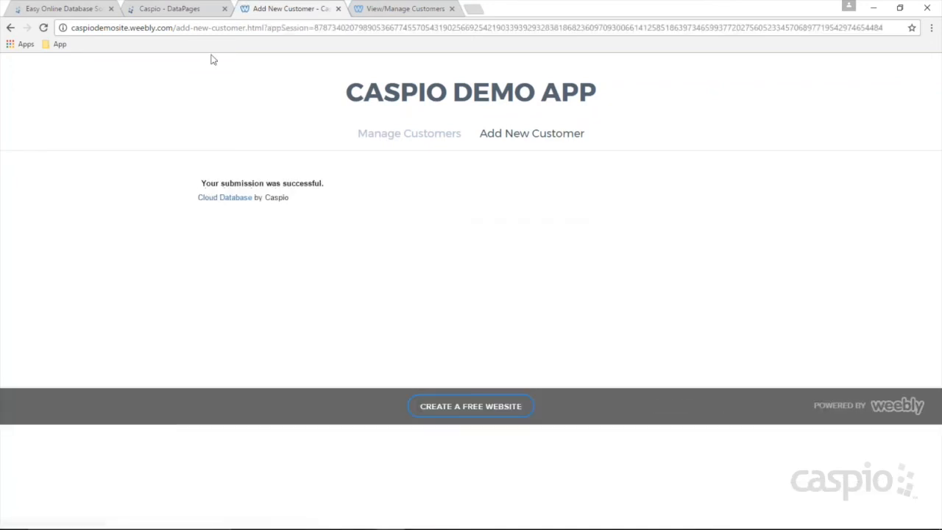
pyautogui.click(173, 9)
# Step: Check the new row in tbl_customer_info_, select the second staff member's Staff_ID in tbl_staff_, and reopen tbl_customer_info_
pyautogui.click(40, 174)
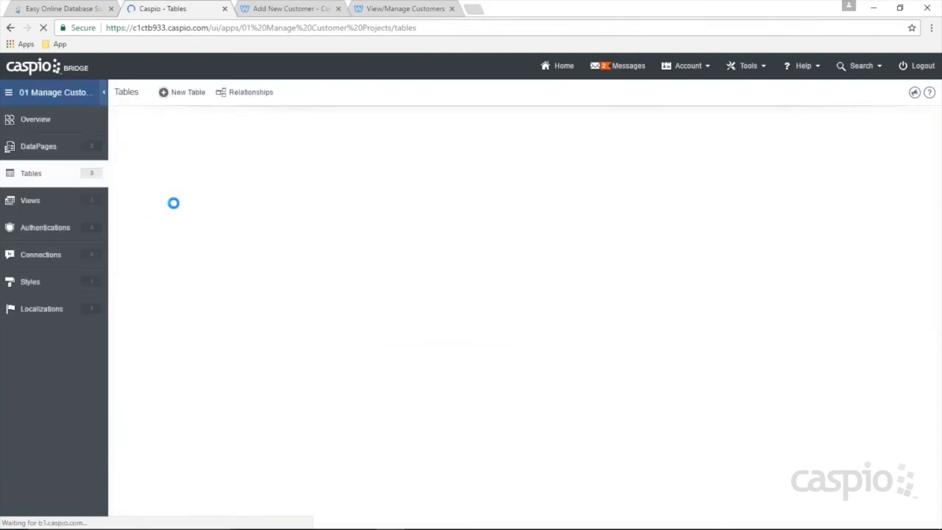
pyautogui.click(187, 179)
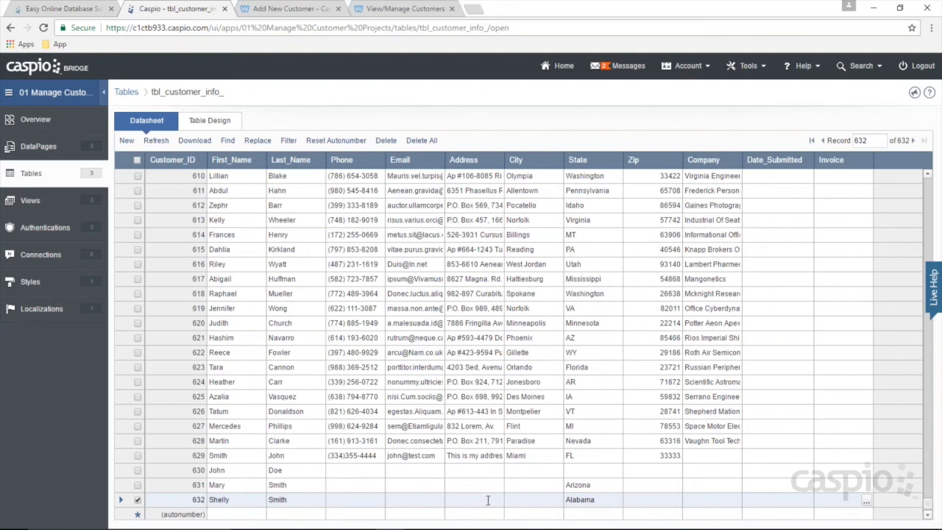
pyautogui.click(32, 175)
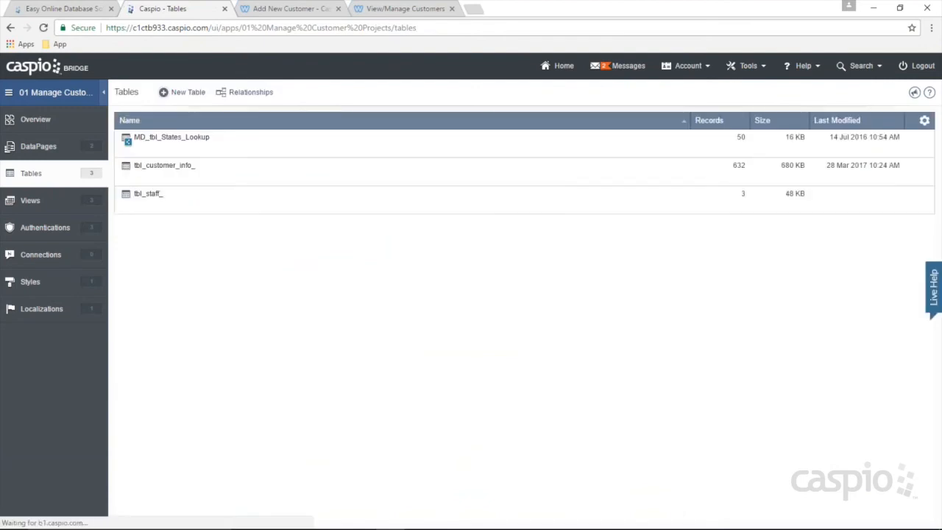
pyautogui.click(190, 208)
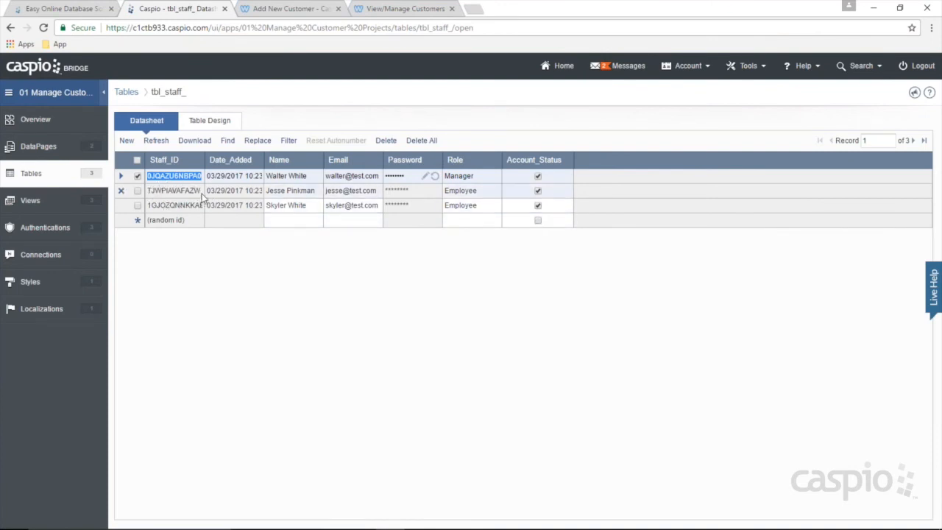
pyautogui.click(151, 193)
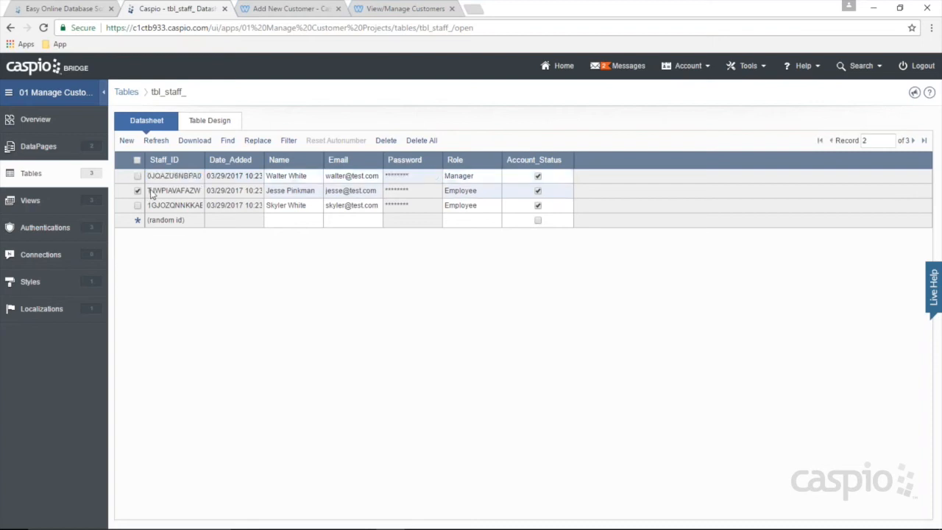
pyautogui.click(164, 191)
pyautogui.moveTo(148, 191); pyautogui.dragTo(203, 190)
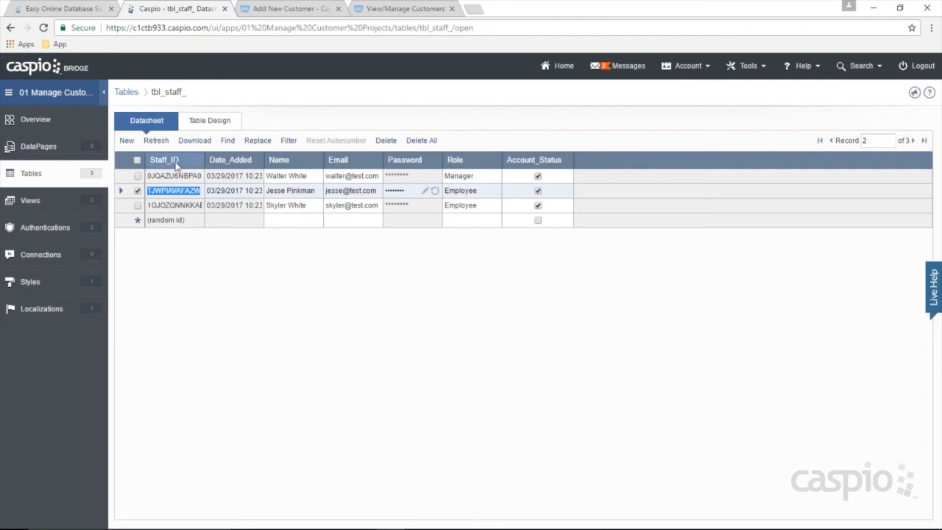
pyautogui.click(35, 176)
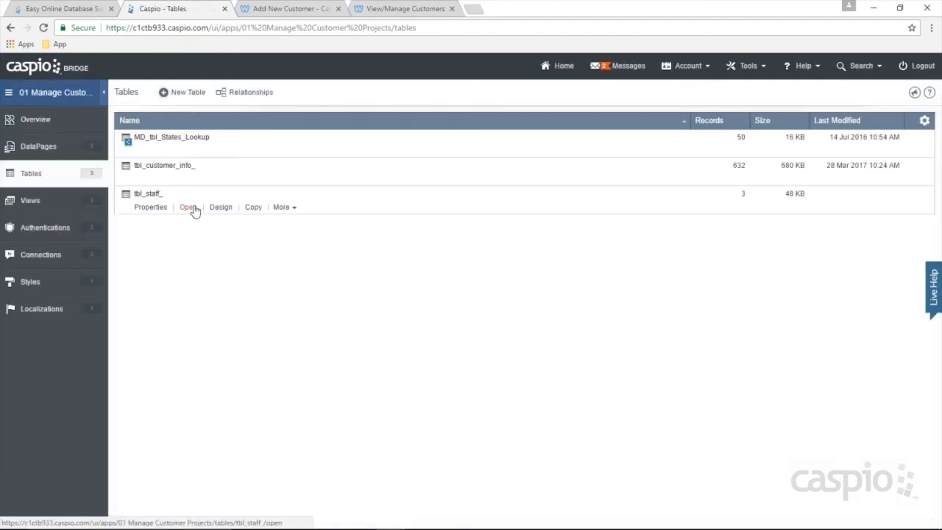
pyautogui.click(190, 179)
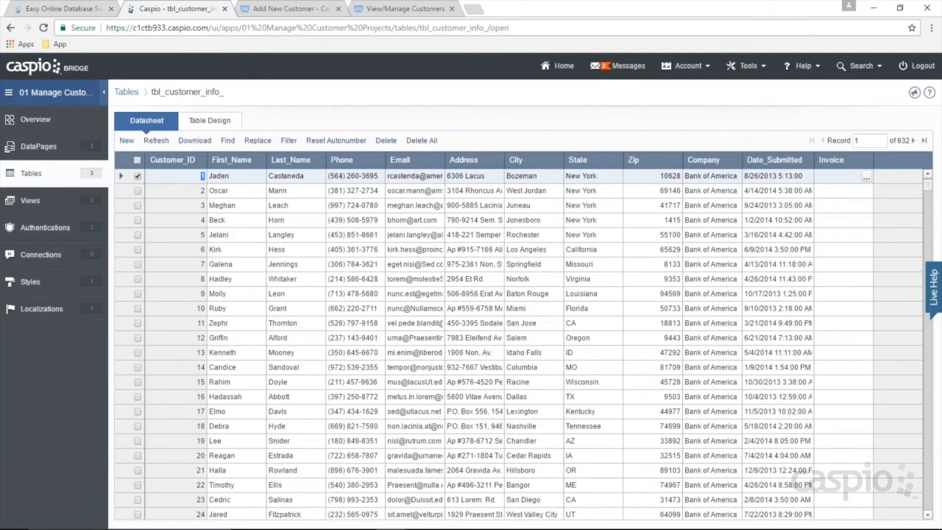
# Step: Add a Staff_ID field of type Text (255) at the bottom of tbl_customer_info_'s design
pyautogui.click(210, 122)
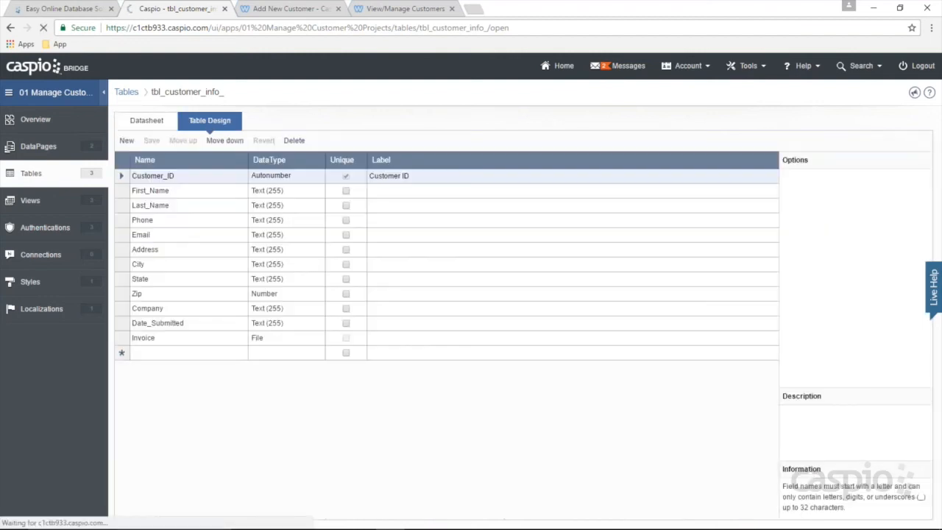
pyautogui.click(168, 353)
pyautogui.write('Employee')
pyautogui.press('BackSpace')
pyautogui.press('BackSpace')
pyautogui.press('BackSpace')
pyautogui.press('BackSpace')
pyautogui.press('BackSpace')
pyautogui.press('BackSpace')
pyautogui.press('BackSpace')
pyautogui.press('BackSpace')
pyautogui.write('Staff_ID')
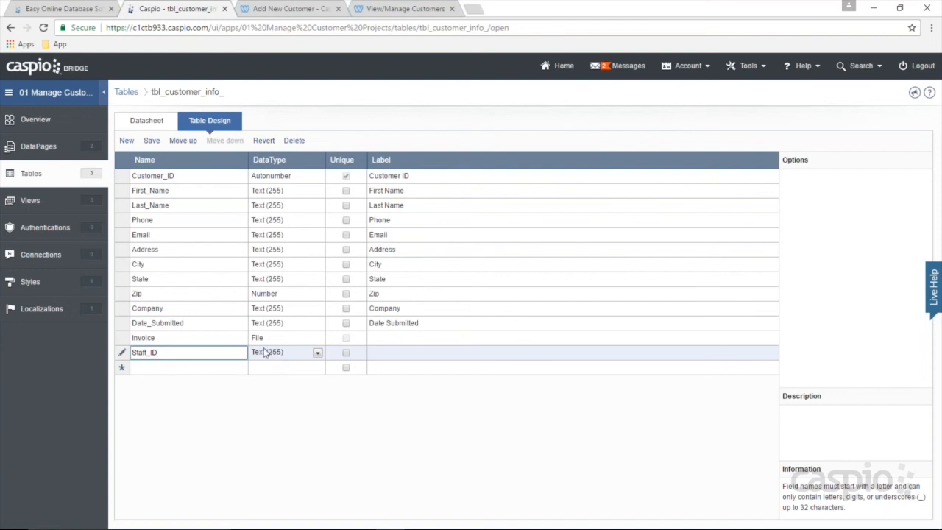
pyautogui.click(418, 519)
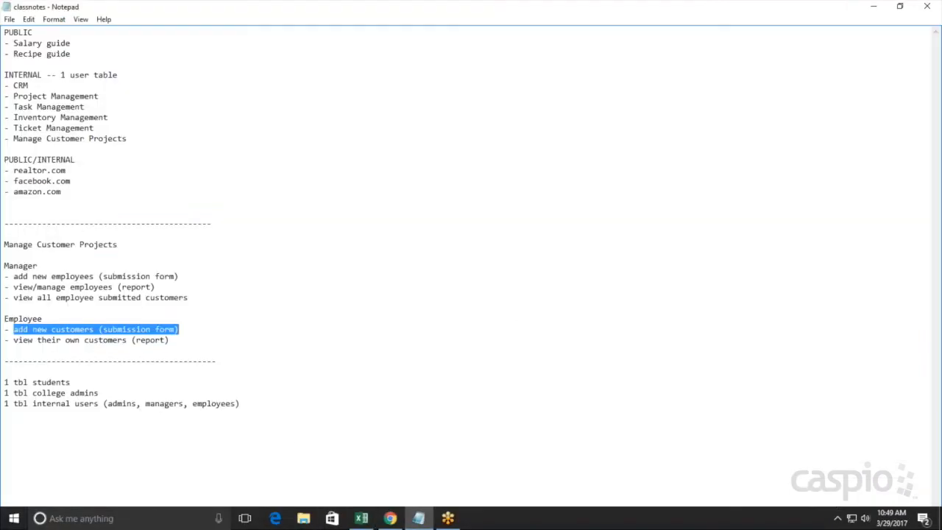
# Step: Below a dashed divider, note 'Primary Key - Autonumber' and 'Foreign Key - Integer'
pyautogui.click(280, 414)
pyautogui.press('Return')
pyautogui.press('Return')
pyautogui.write('-----------------------------------------------------')
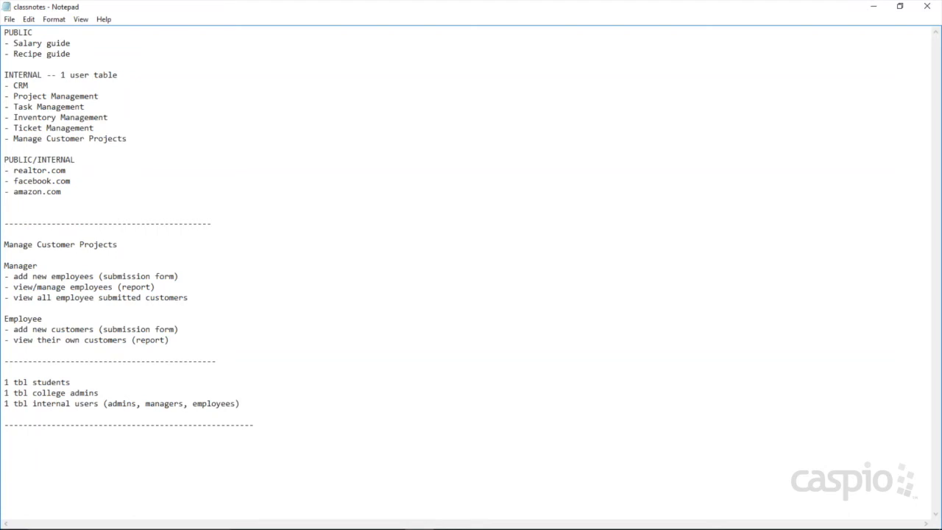
pyautogui.write('Primary Key - Autonu')
pyautogui.press('BackSpace')
pyautogui.press('BackSpace')
pyautogui.write('tonumbers')
pyautogui.press('Return')
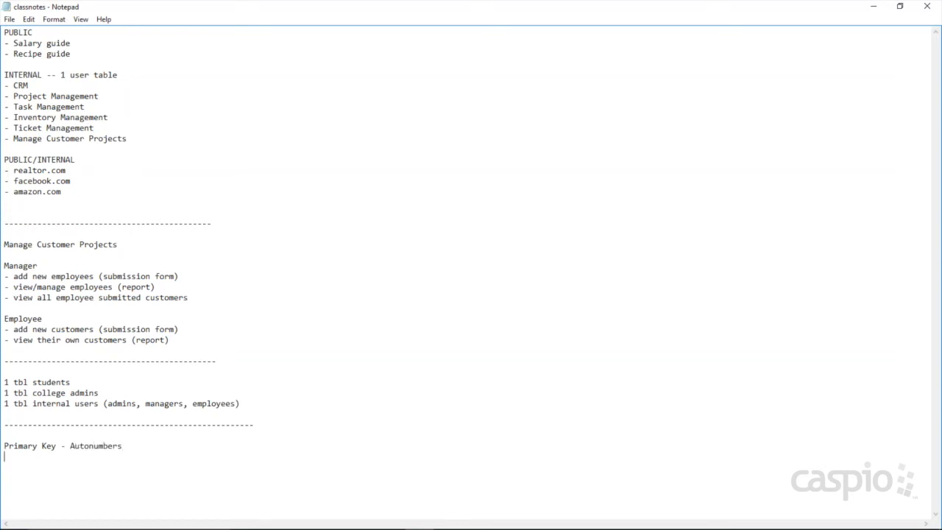
pyautogui.press('BackSpace')
pyautogui.press('BackSpace')
pyautogui.write('Foreign Key')
pyautogui.write('- Integer')
# Step: Add 'Primary Key - RandomID, Pre-fixed ID, GUID' and 'Foreign Key - Text-255', highlighting RandomID
pyautogui.press('Return')
pyautogui.write('Primary ')
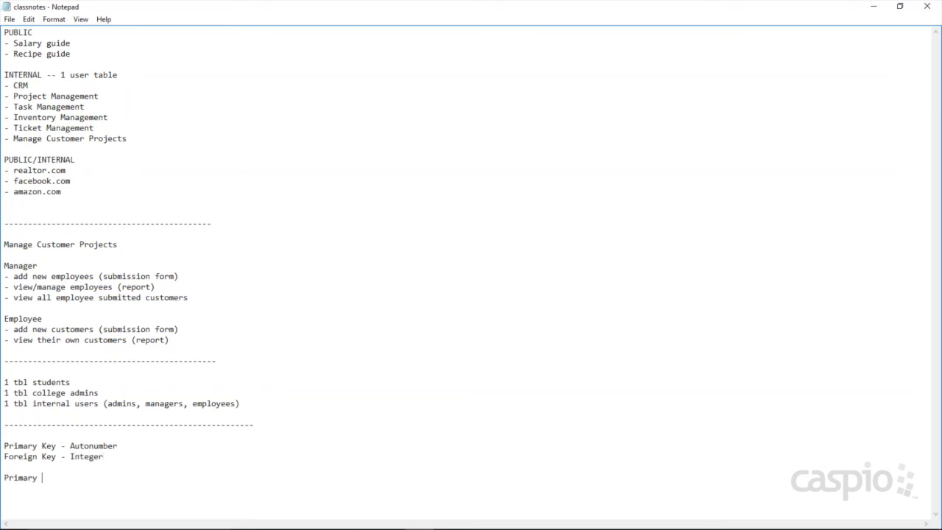
pyautogui.write('Key - RandomID, Pre-fixed ID, GUID')
pyautogui.press('Return')
pyautogui.write('Foreign Key ')
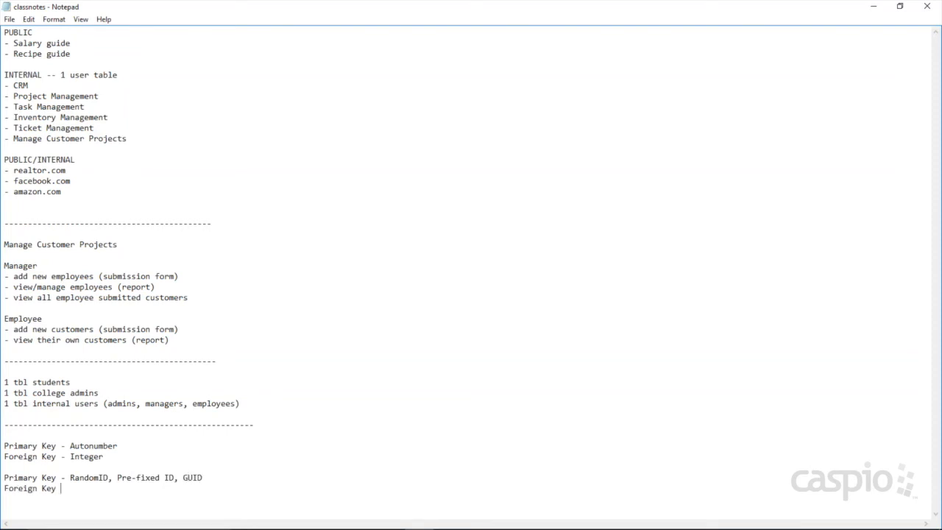
pyautogui.write('- Text-255')
pyautogui.moveTo(3, 478); pyautogui.dragTo(109, 478)
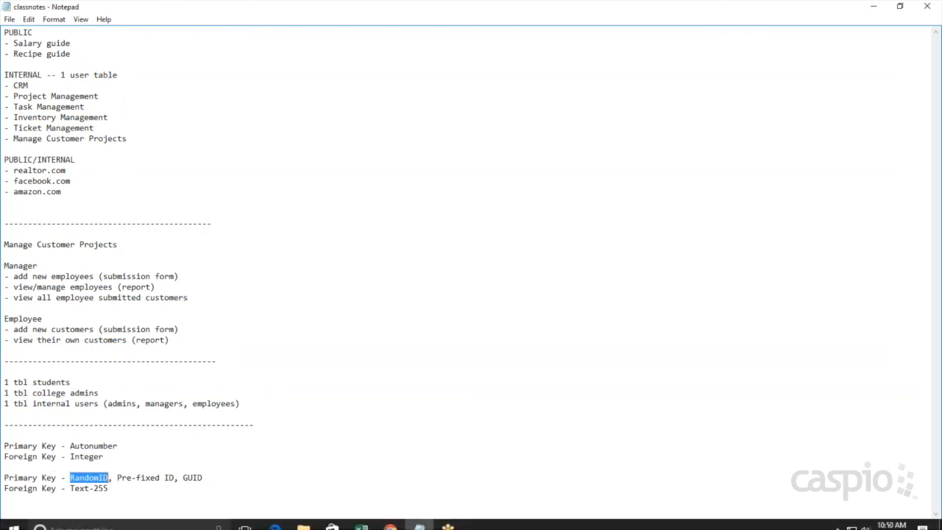
pyautogui.click(390, 517)
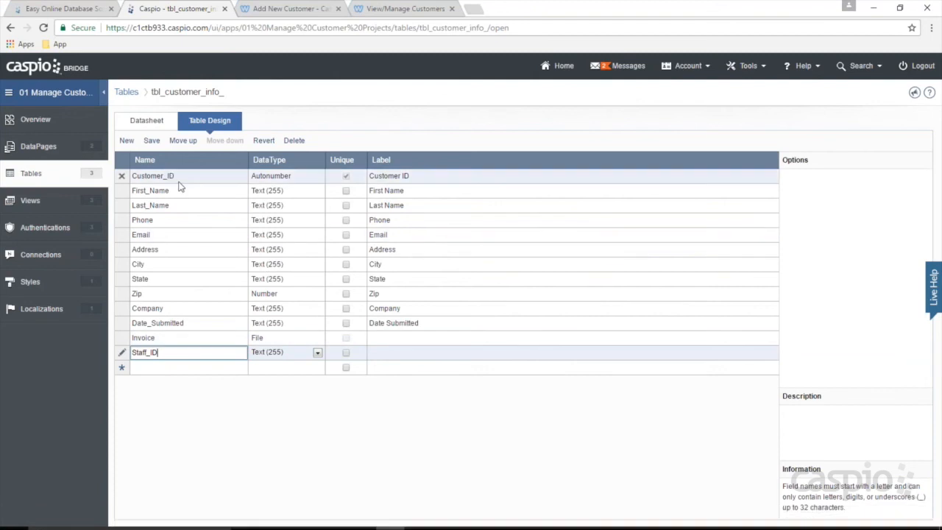
# Step: Confirm in tbl_staff_'s design that Staff_ID is a Random ID, then return to the class notes
pyautogui.click(152, 140)
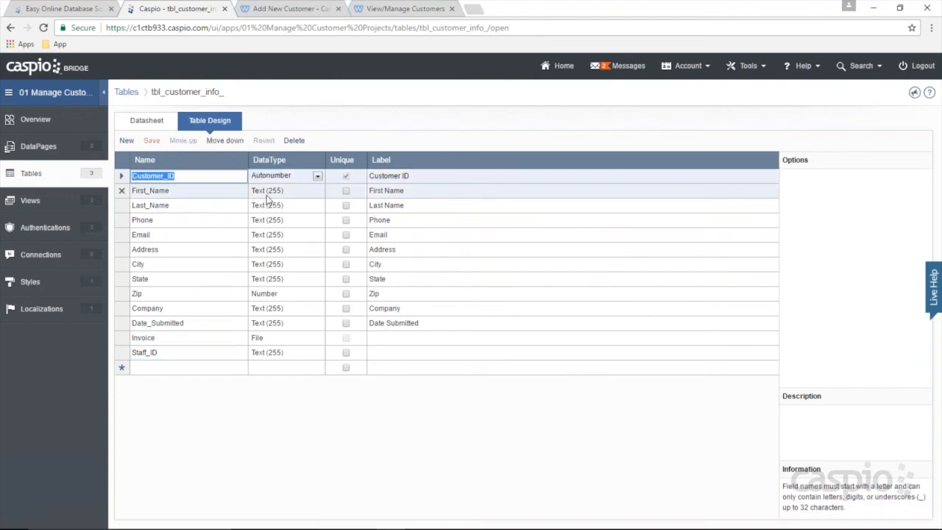
pyautogui.click(34, 175)
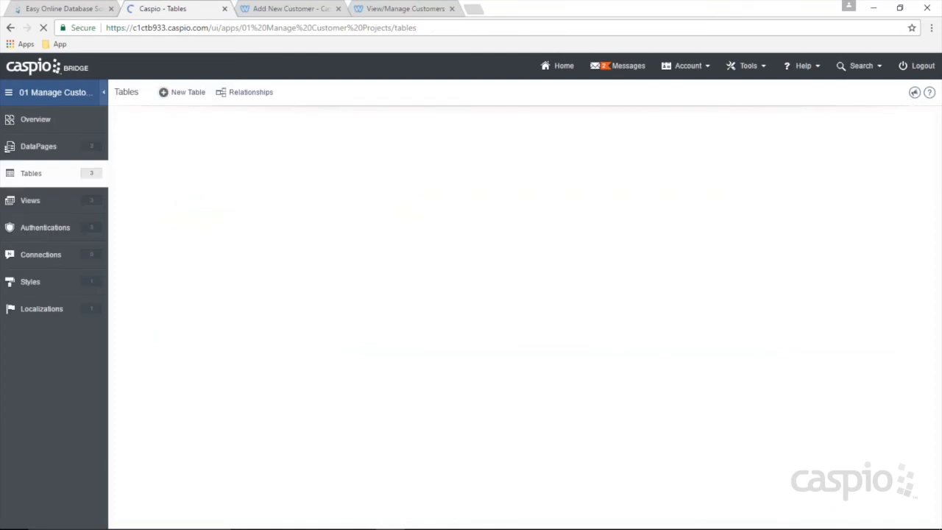
pyautogui.click(221, 208)
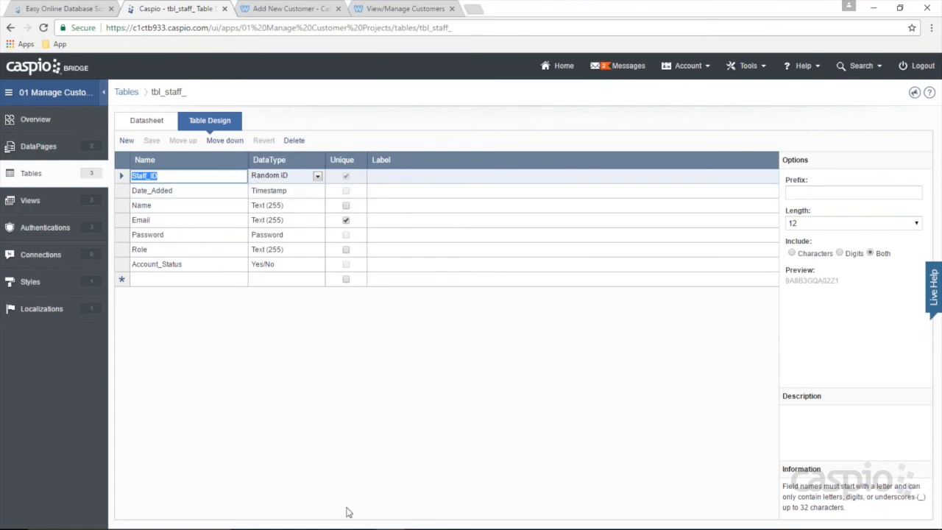
pyautogui.click(418, 518)
pyautogui.click(108, 478)
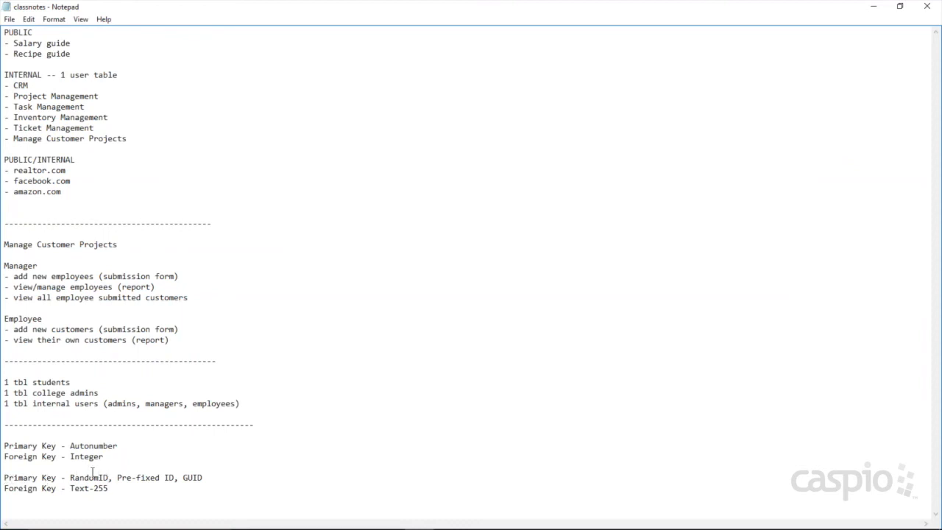
pyautogui.moveTo(71, 487); pyautogui.dragTo(109, 489)
# Step: Glance at tbl_staff_'s design, then open tbl_customer_info_'s design
pyautogui.click(871, 12)
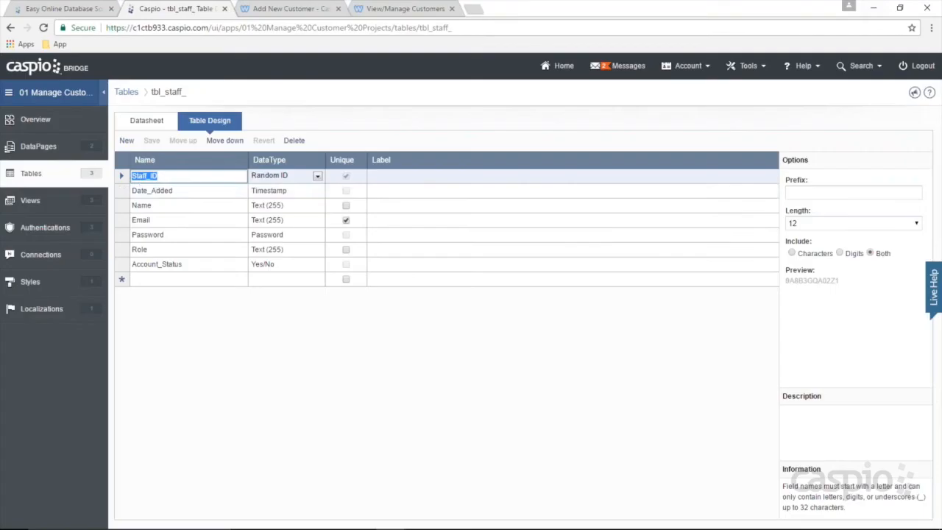
pyautogui.click(31, 175)
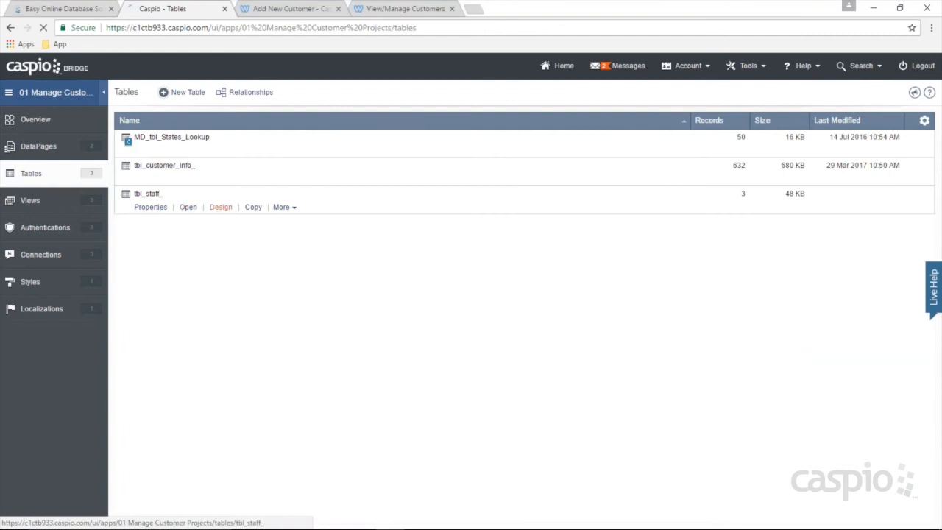
pyautogui.click(217, 211)
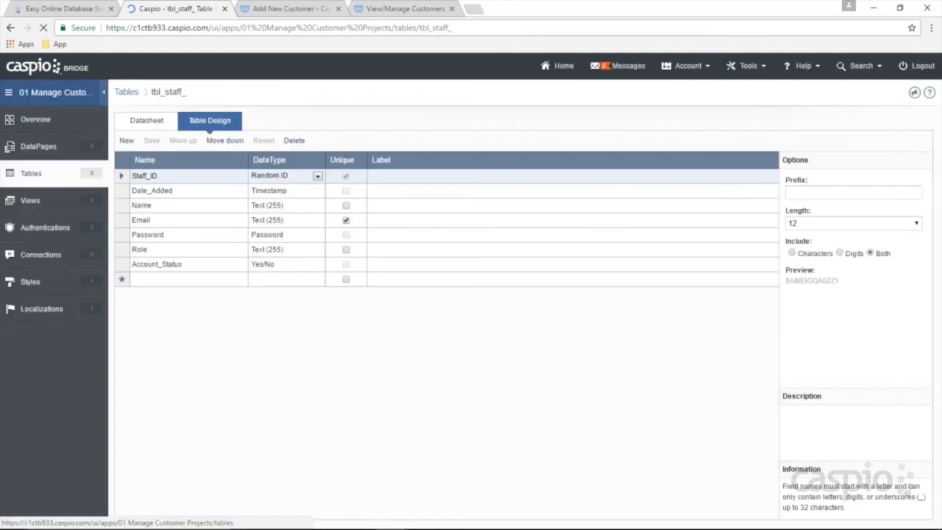
pyautogui.click(32, 174)
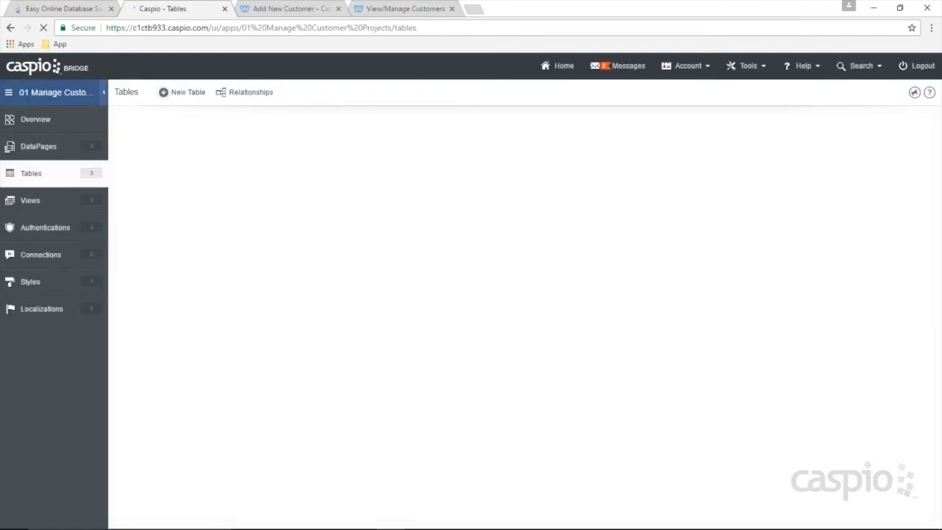
pyautogui.click(221, 179)
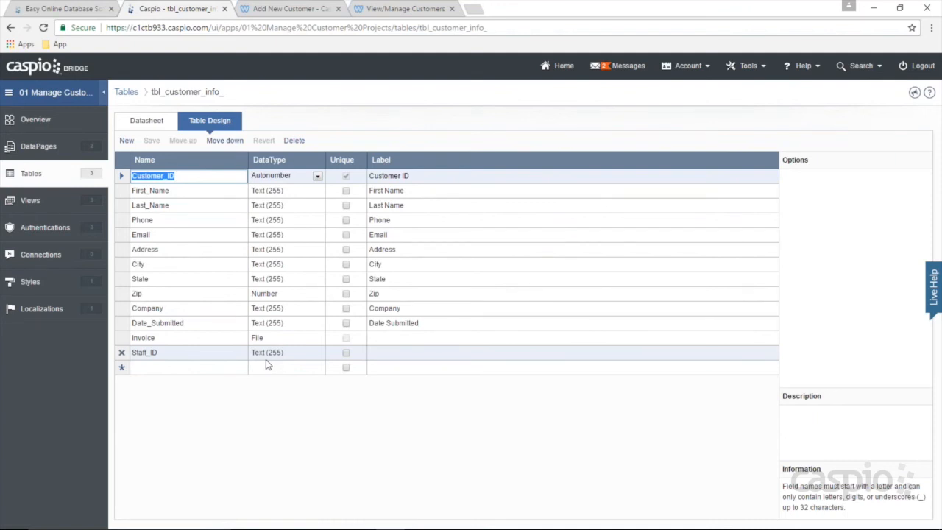
# Step: Try Integer and Number for Staff_ID, settle on Text (255), and view the datasheet
pyautogui.click(267, 355)
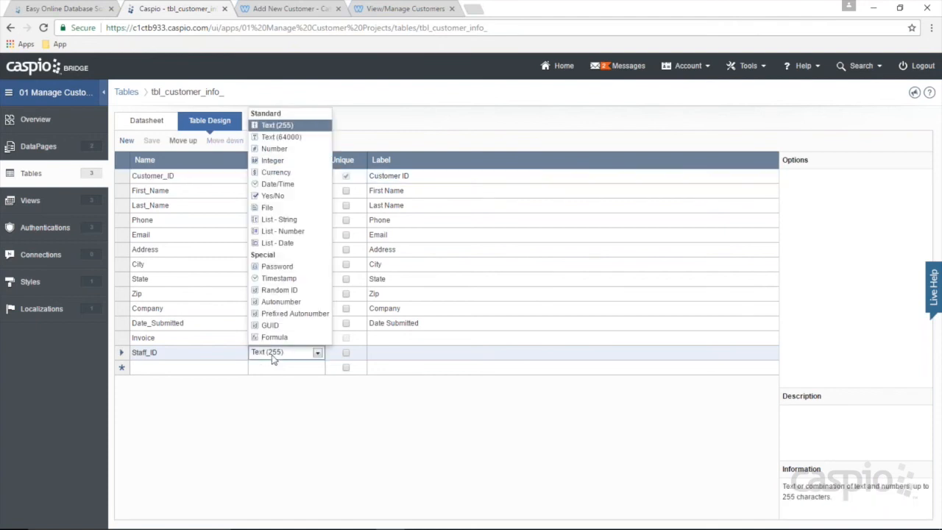
pyautogui.click(287, 160)
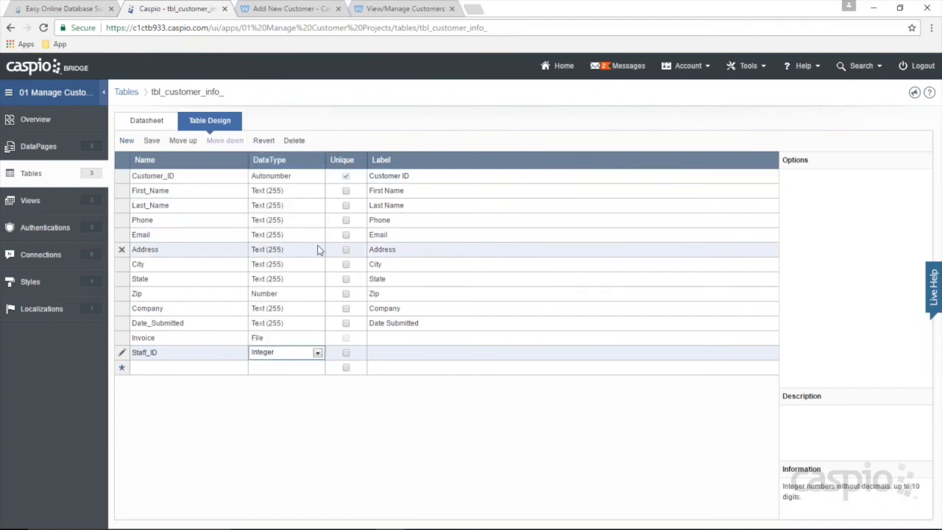
pyautogui.click(287, 354)
pyautogui.click(292, 149)
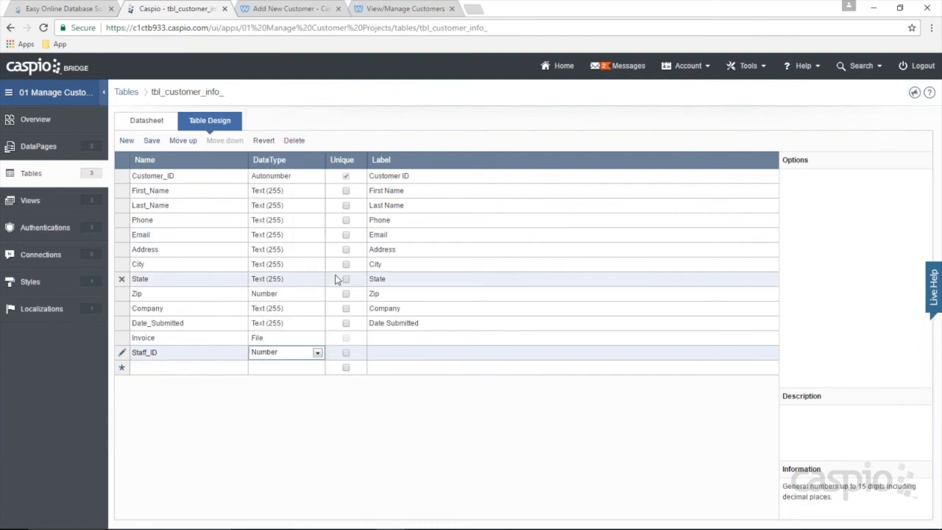
pyautogui.click(282, 354)
pyautogui.click(282, 126)
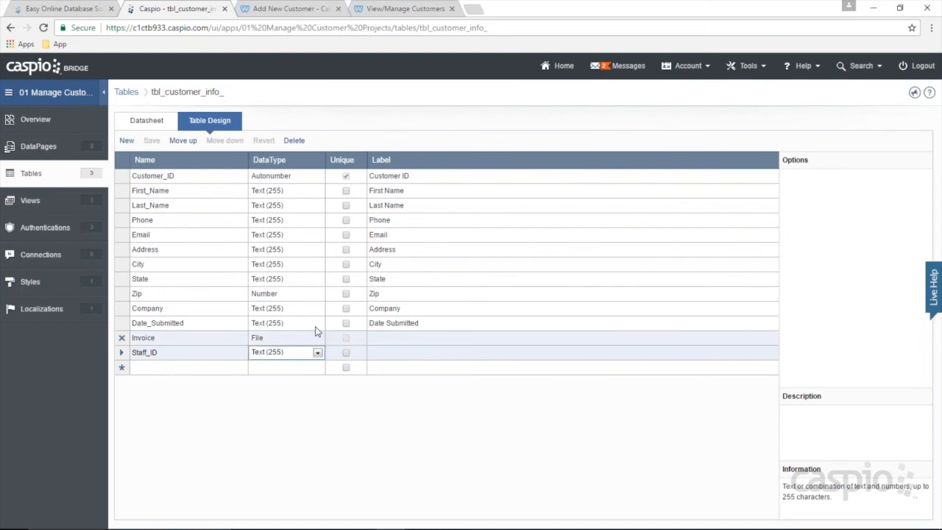
pyautogui.click(154, 120)
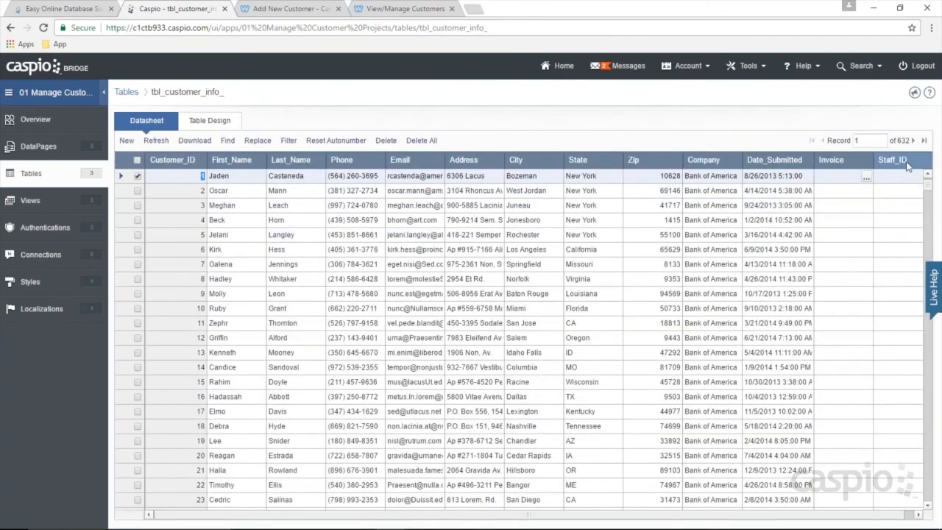
# Step: Scroll the customer datasheet to record 632, with Staff_ID still empty, then go to DataPages
pyautogui.moveTo(928, 189); pyautogui.dragTo(927, 498)
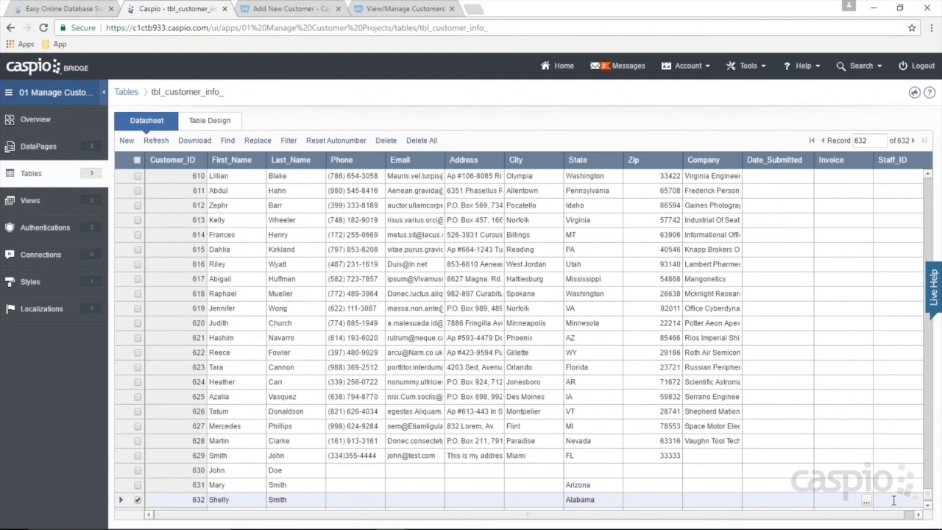
pyautogui.click(39, 147)
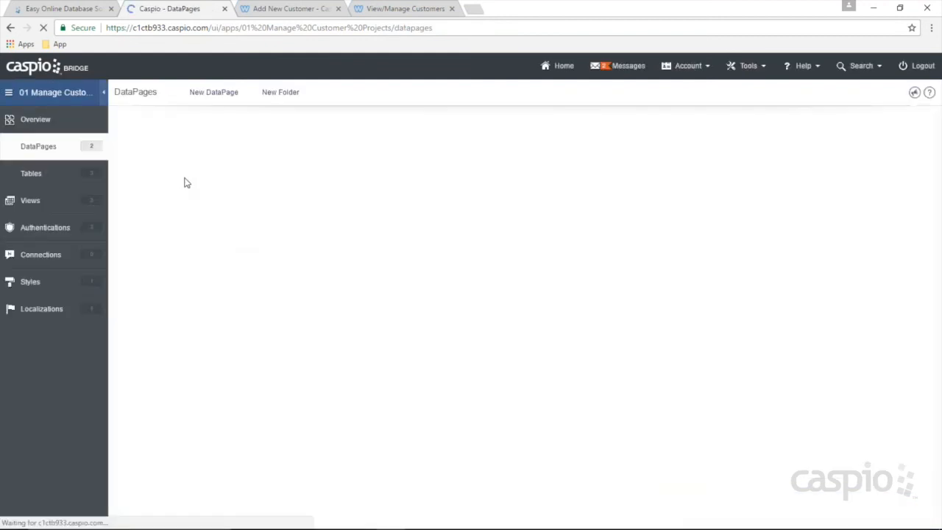
# Step: Add Staff_ID to the selected fields of the Employees folder's Add New Customer DataPage and finish
pyautogui.moveTo(164, 181)
pyautogui.click(142, 179)
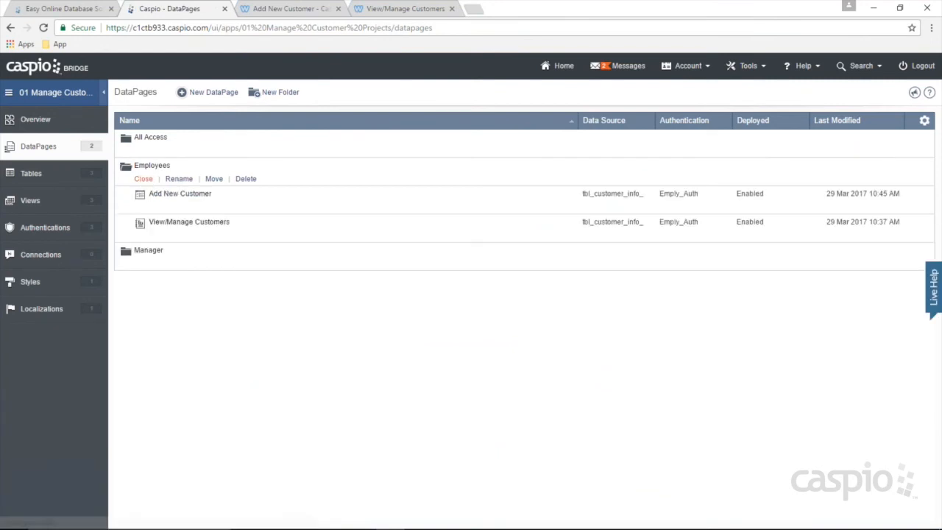
pyautogui.click(200, 209)
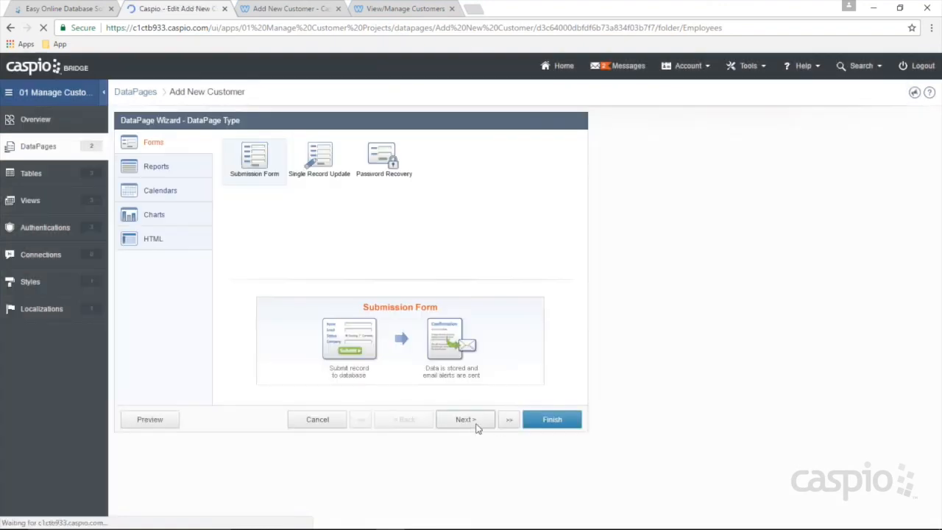
pyautogui.click(468, 421)
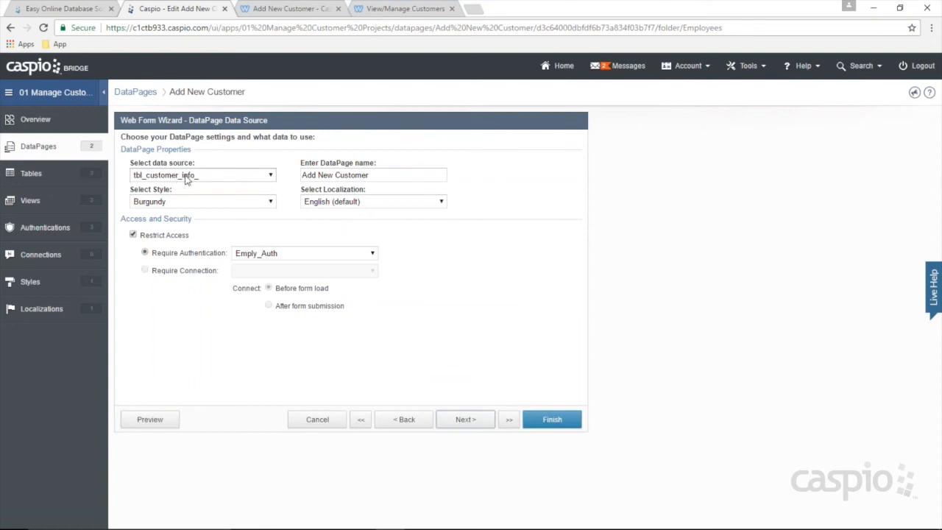
pyautogui.click(459, 420)
pyautogui.doubleClick(147, 184)
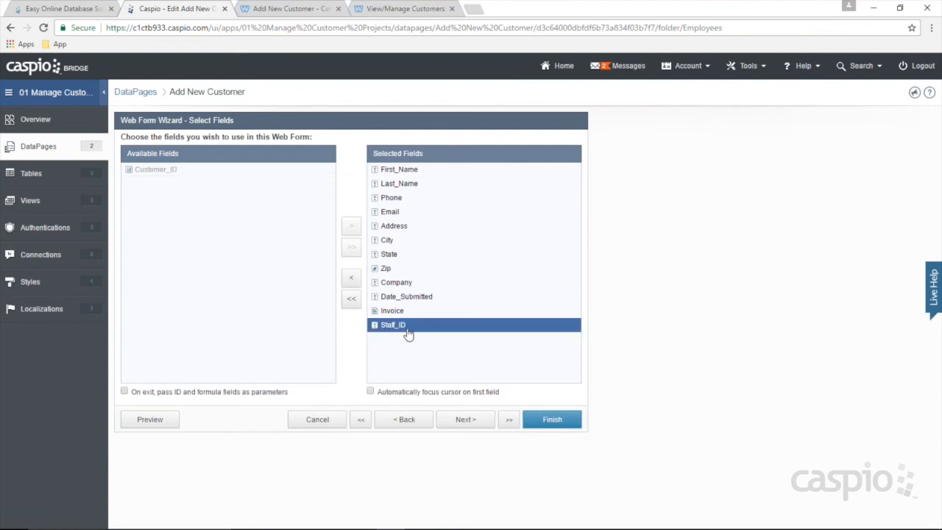
pyautogui.click(465, 419)
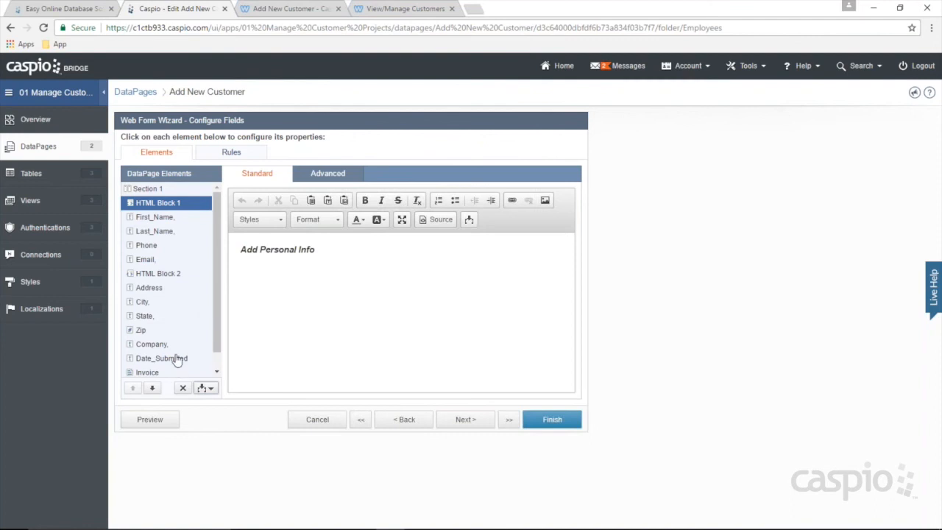
pyautogui.scroll(-1, 177, 361)
pyautogui.click(151, 372)
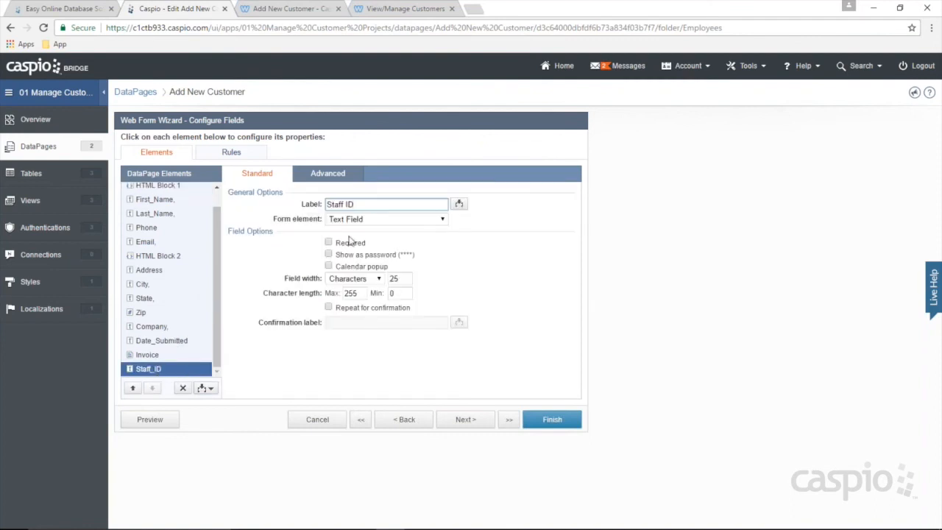
pyautogui.click(552, 420)
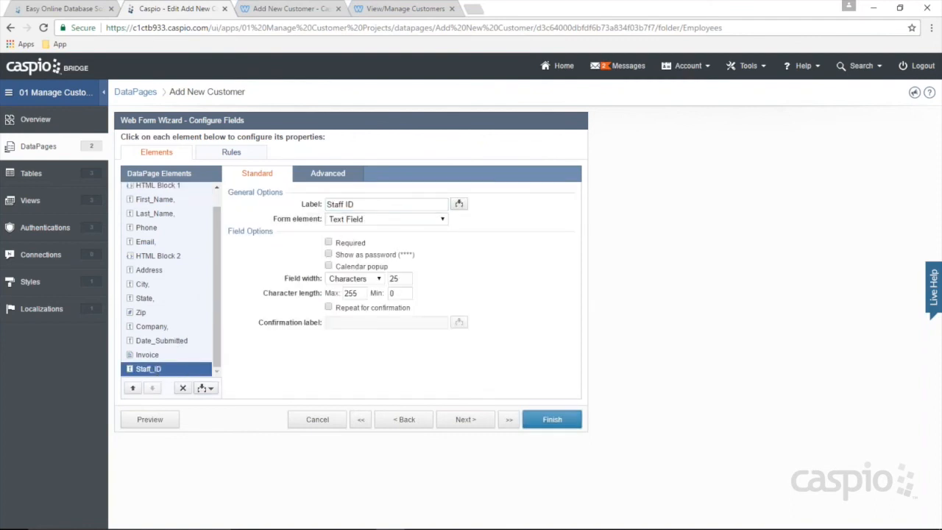
pyautogui.click(288, 9)
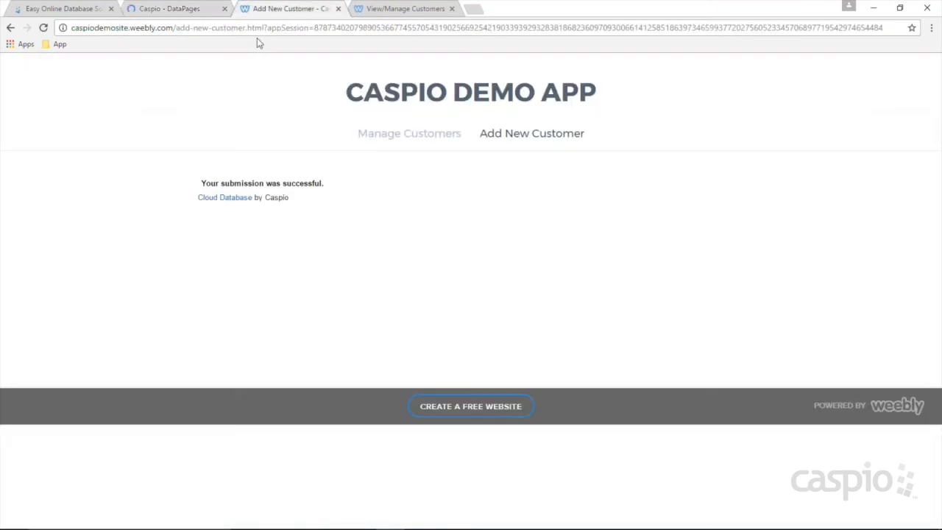
# Step: On a fresh Add New Customer form, paste a value into Staff ID, then clear it
pyautogui.click(531, 133)
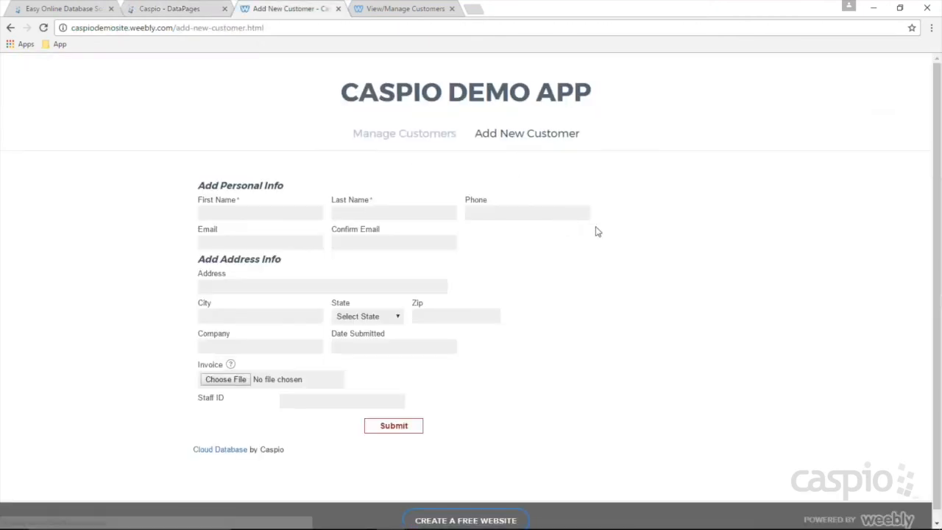
pyautogui.click(332, 395)
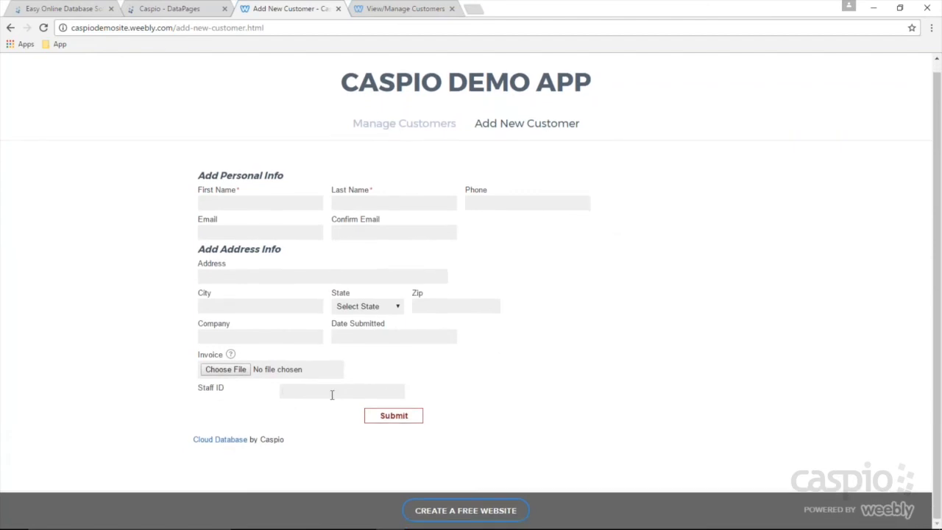
pyautogui.write('TJWPIAVAFAZW')
pyautogui.moveTo(352, 392); pyautogui.dragTo(243, 390)
pyautogui.press('BackSpace')
pyautogui.click(176, 10)
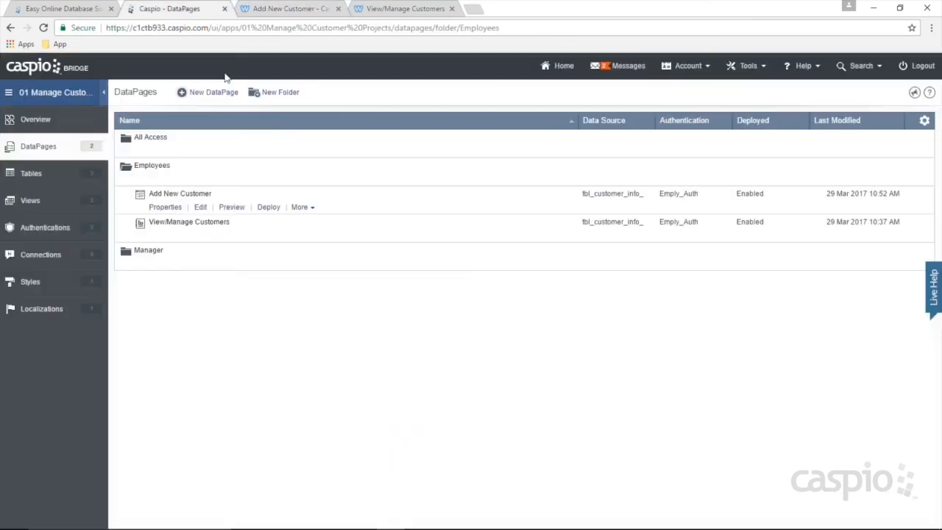
# Step: Edit Add New Customer and advance to its data source and access step requiring Emply_Auth
pyautogui.click(200, 207)
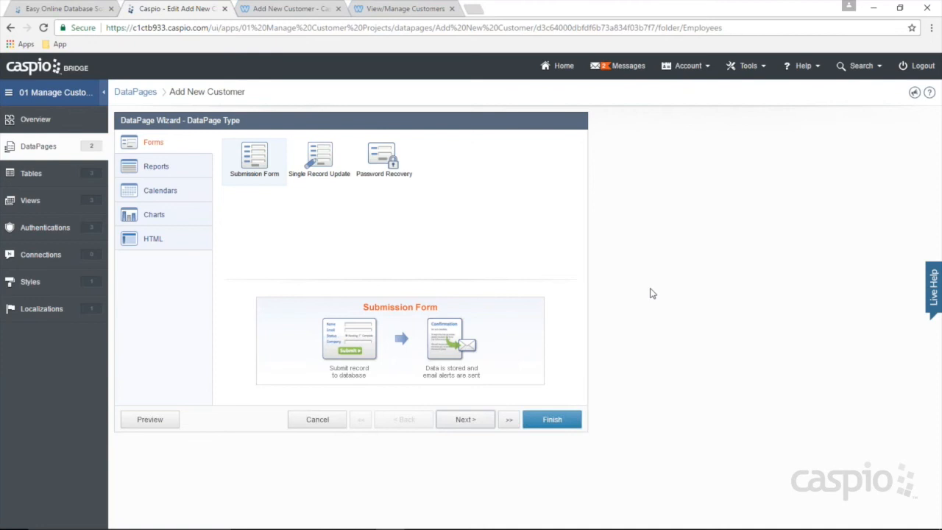
pyautogui.click(465, 421)
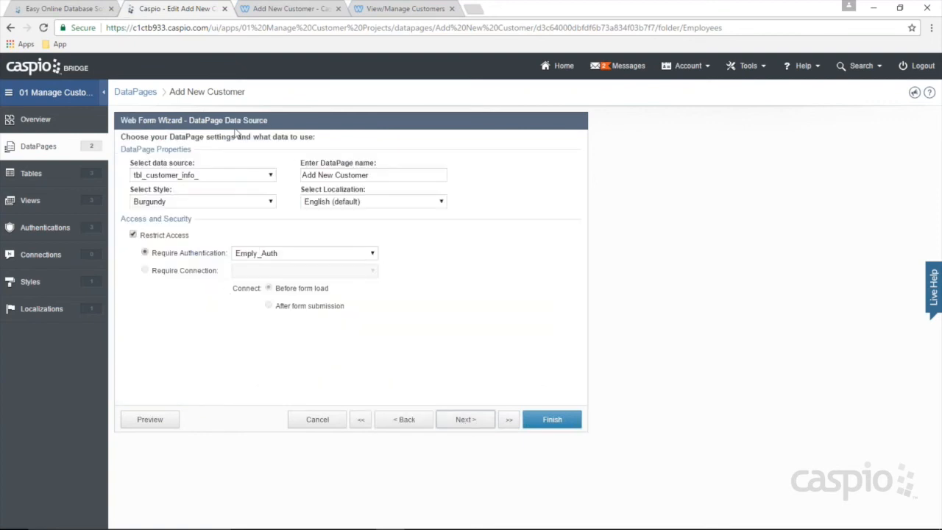
pyautogui.moveTo(170, 92); pyautogui.dragTo(249, 91)
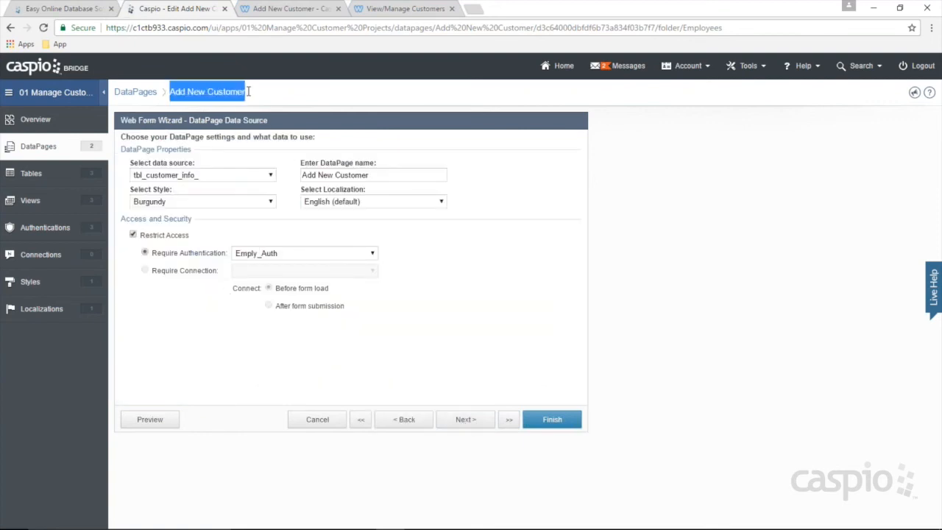
pyautogui.click(260, 93)
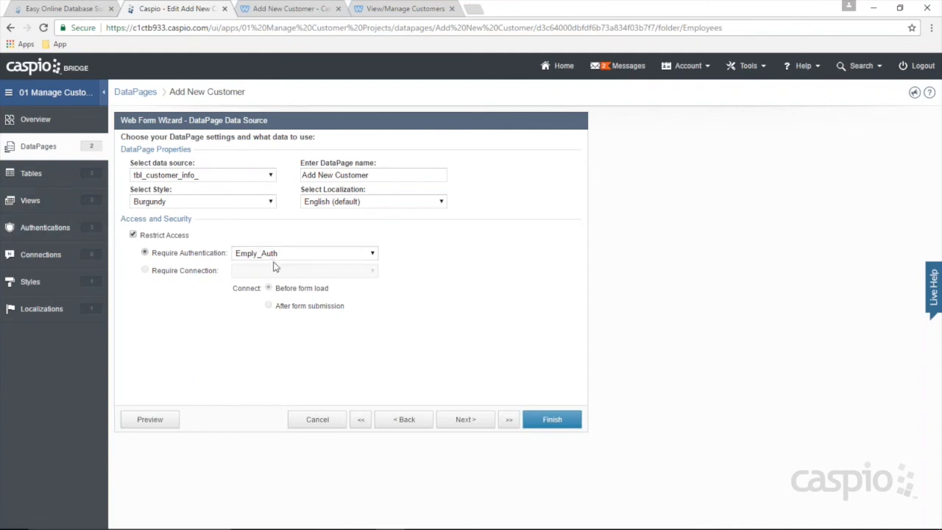
# Step: Keeping Emply_Auth, make Staff_ID a Hidden field filled from Authentication Fields > tbl_staff_Staff_ID
pyautogui.click(254, 253)
pyautogui.click(298, 263)
pyautogui.click(470, 424)
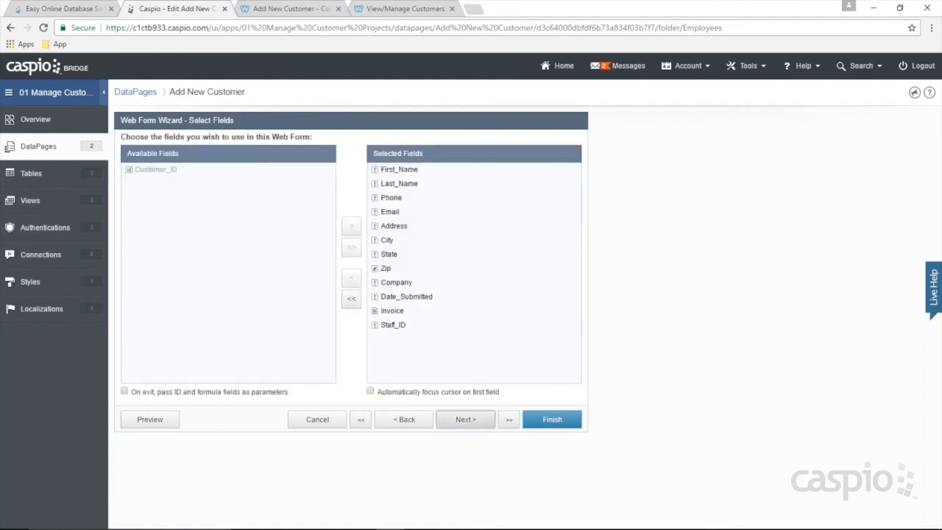
pyautogui.scroll(-1, 179, 326)
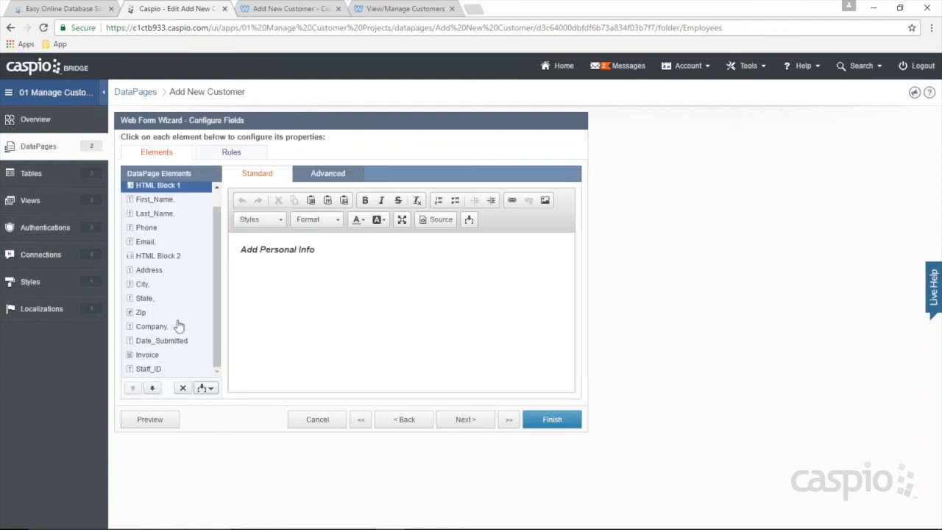
pyautogui.click(160, 370)
pyautogui.click(357, 220)
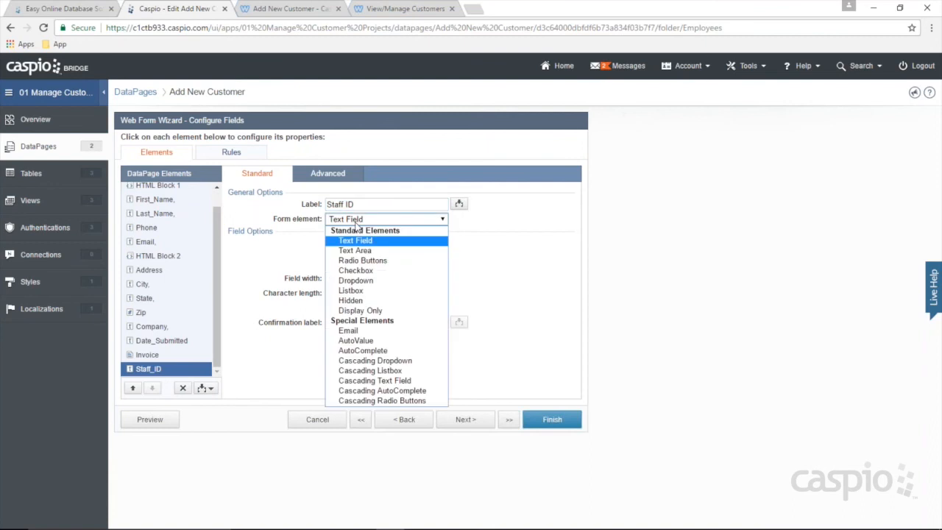
pyautogui.click(351, 300)
pyautogui.click(361, 245)
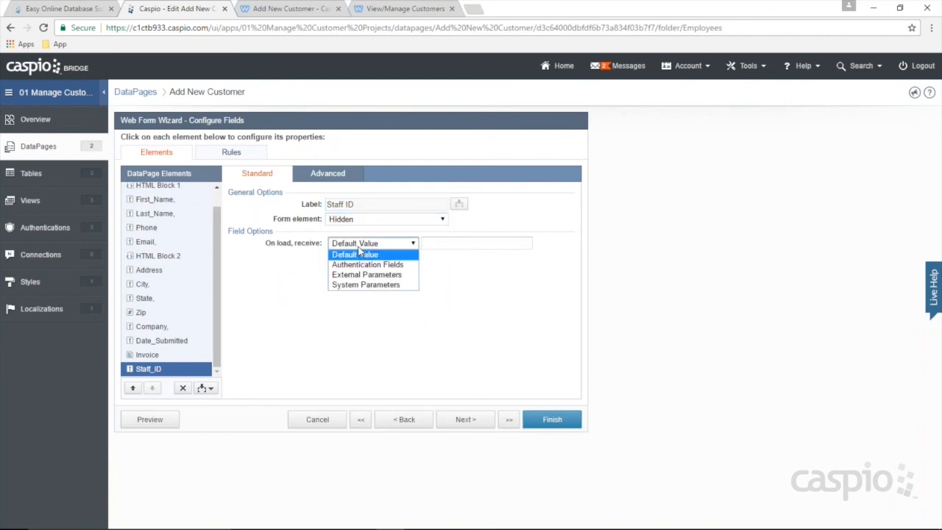
pyautogui.click(367, 265)
pyautogui.click(446, 245)
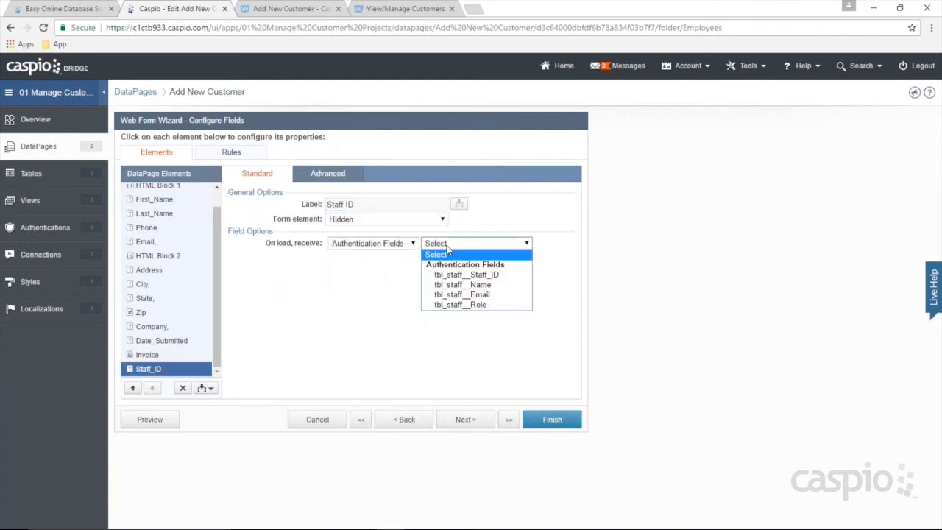
pyautogui.click(478, 278)
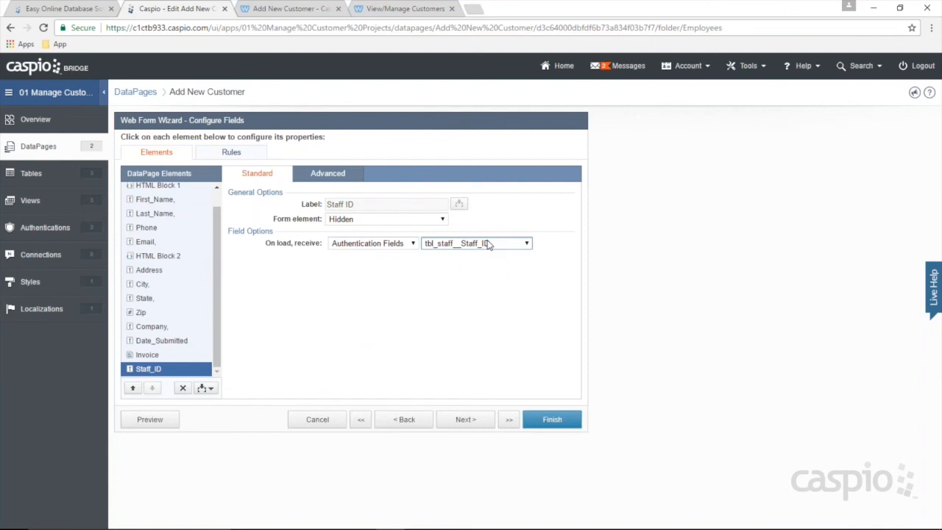
# Step: Turn off access restriction to compare Staff_ID's value sources without authentication
pyautogui.click(407, 421)
pyautogui.click(408, 423)
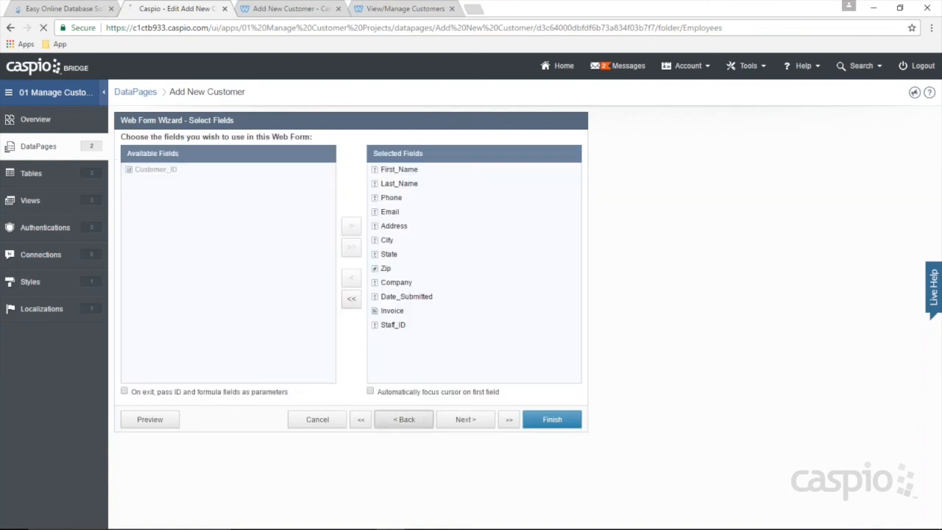
pyautogui.click(164, 237)
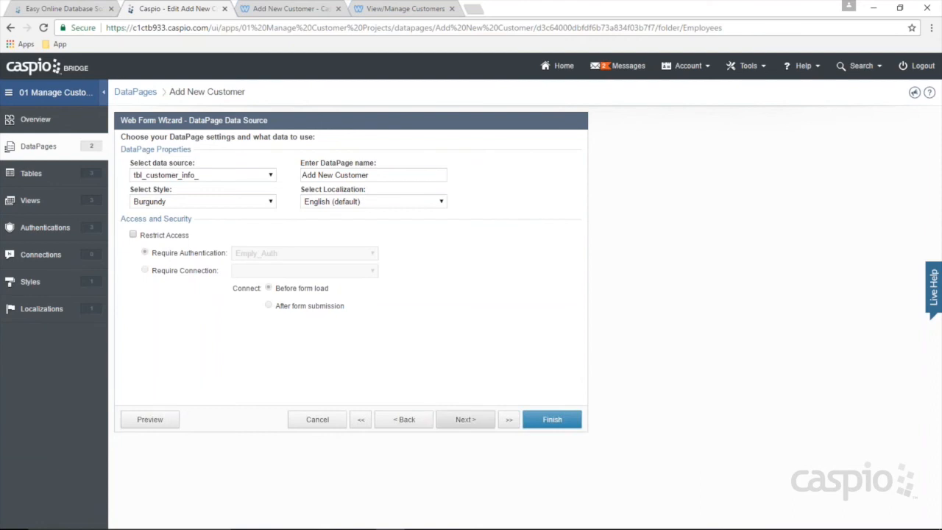
pyautogui.click(461, 424)
pyautogui.click(464, 420)
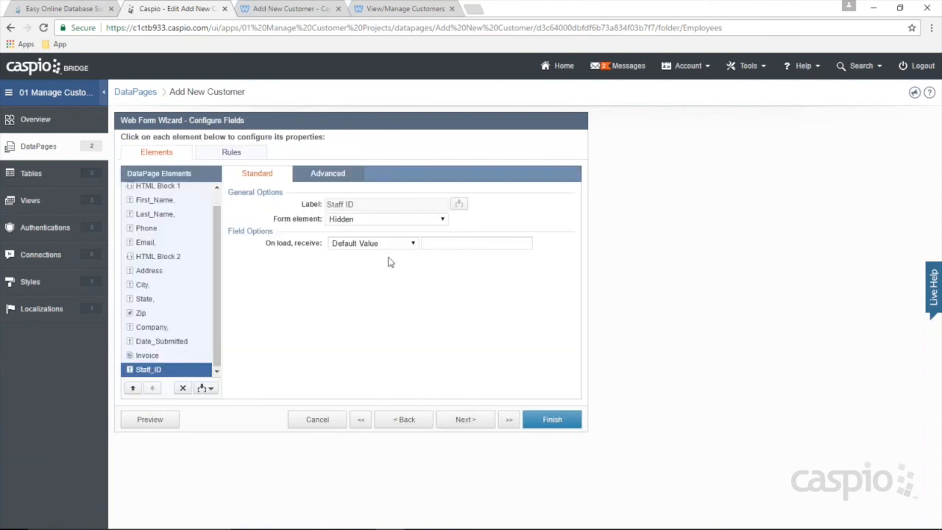
pyautogui.click(386, 244)
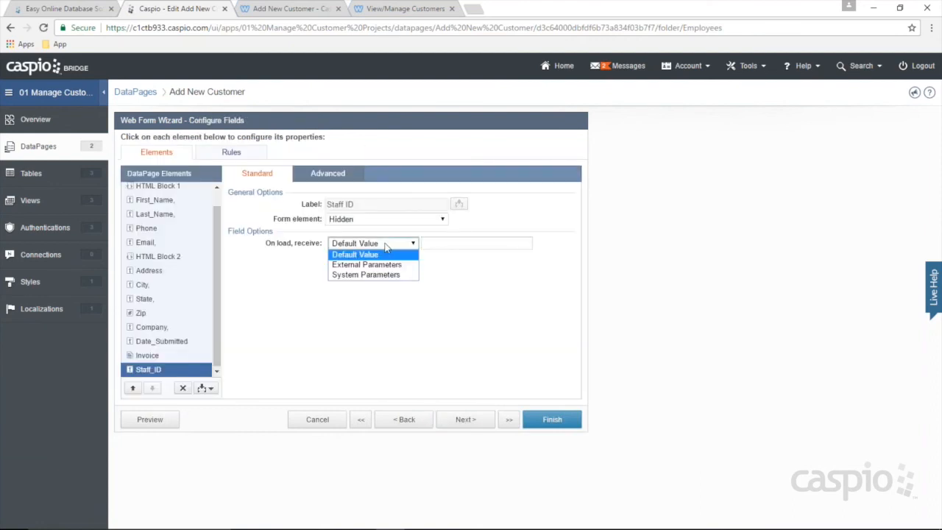
# Step: Turn access restriction back on, requiring Emply_Auth again
pyautogui.click(404, 419)
pyautogui.click(404, 420)
pyautogui.click(134, 235)
pyautogui.click(272, 253)
pyautogui.click(269, 286)
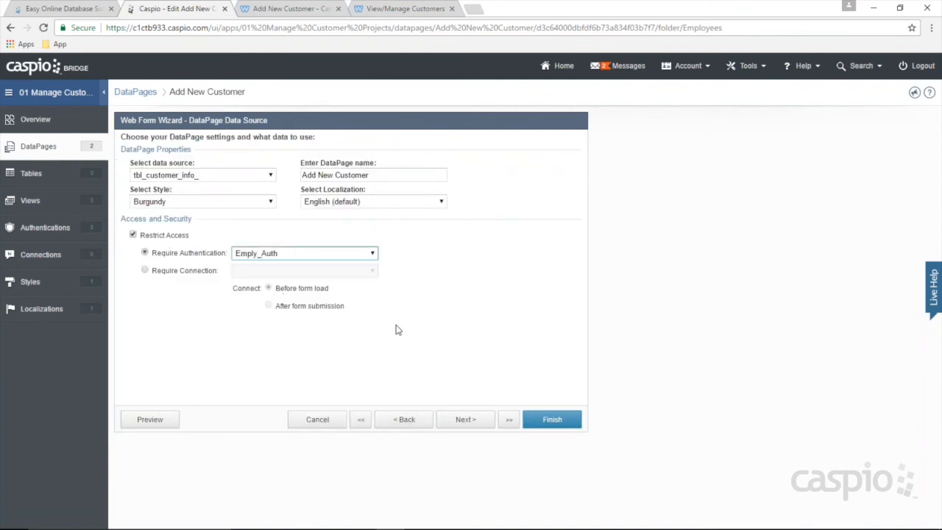
pyautogui.click(460, 420)
pyautogui.click(465, 420)
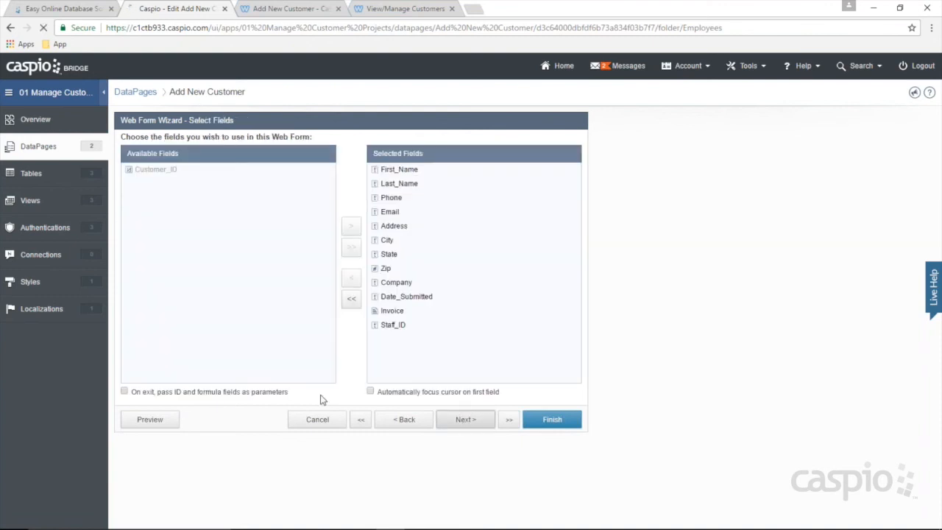
# Step: Fill Staff_ID again from tbl_staff_Staff_ID, finish the DataPage, and reload the live form
pyautogui.click(357, 246)
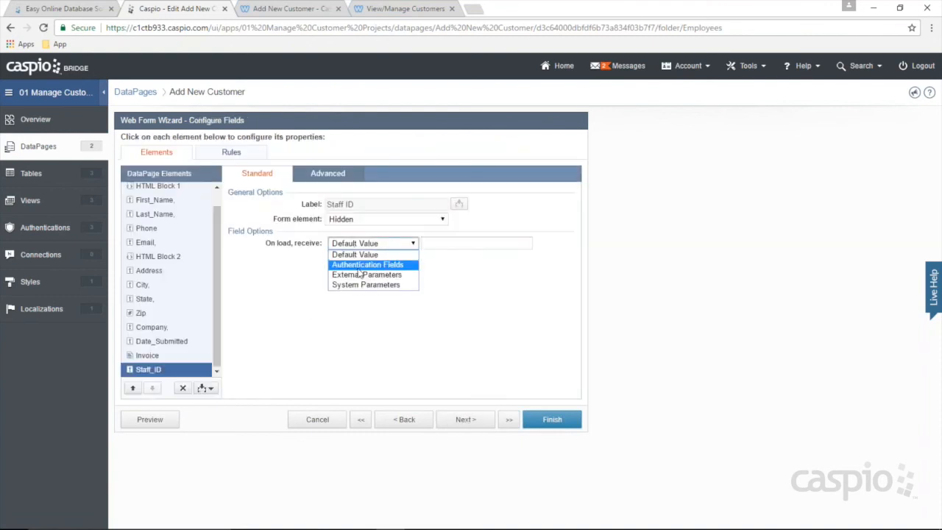
pyautogui.click(363, 264)
pyautogui.click(460, 246)
pyautogui.click(465, 272)
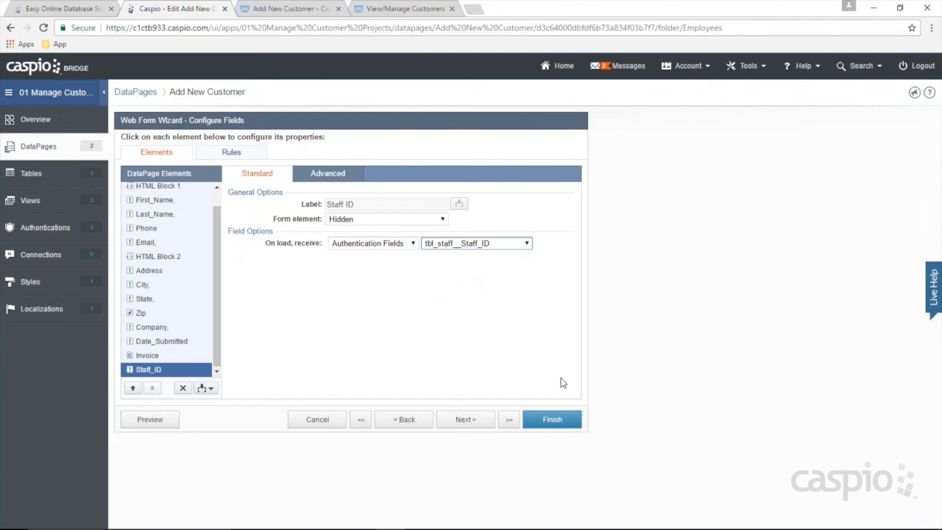
pyautogui.click(552, 419)
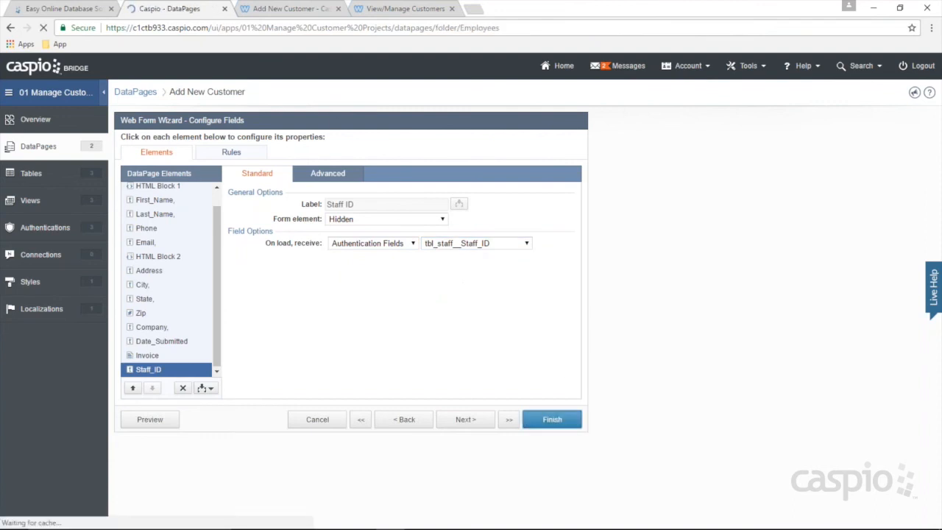
pyautogui.click(293, 9)
pyautogui.click(42, 28)
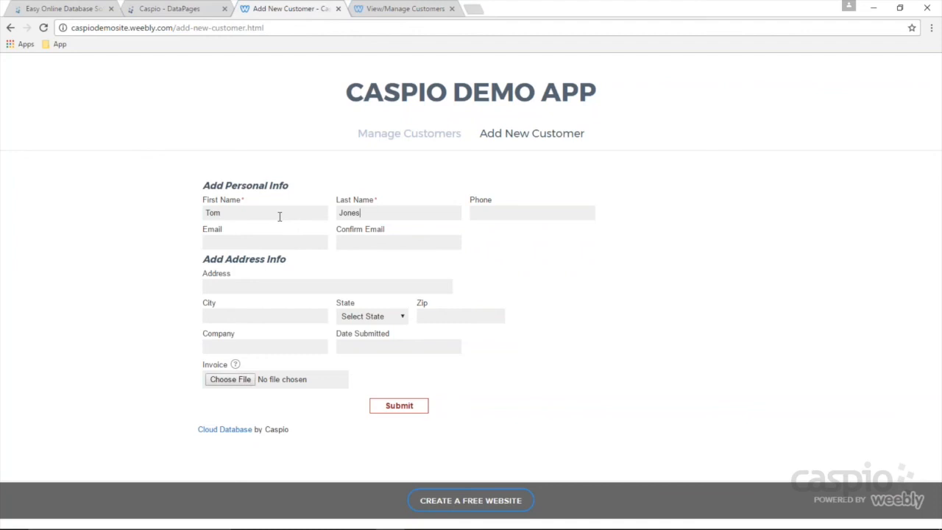
# Step: Submit a named test customer with State Arizona through the Weebly form, then return to Caspio Bridge
pyautogui.click(364, 317)
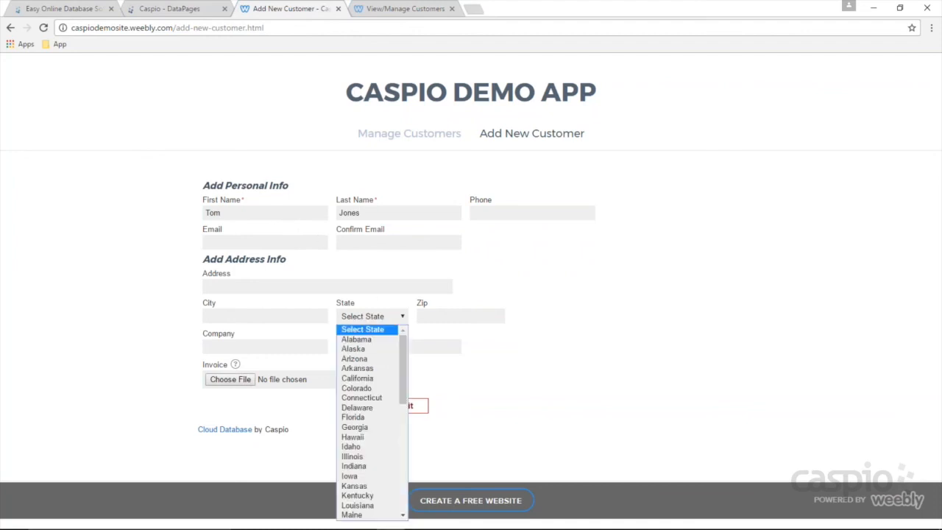
pyautogui.click(362, 360)
pyautogui.click(398, 407)
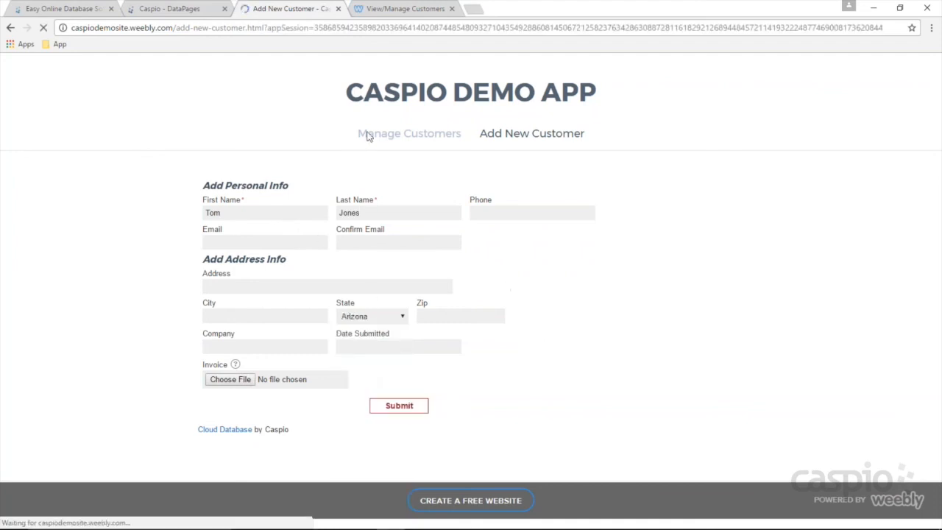
pyautogui.click(173, 13)
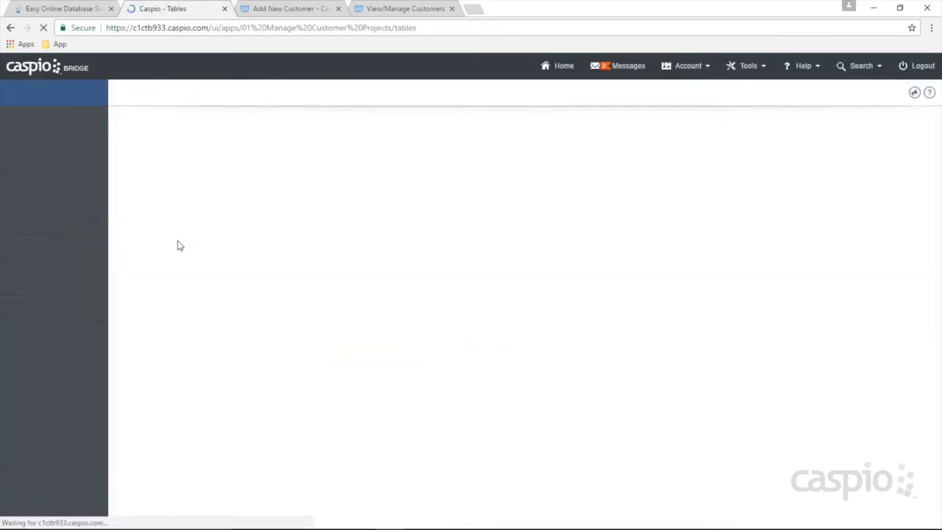
# Step: Check that the new Arizona customer in tbl_customer_info_ (633 records) has an auto-filled Staff_ID
pyautogui.click(186, 178)
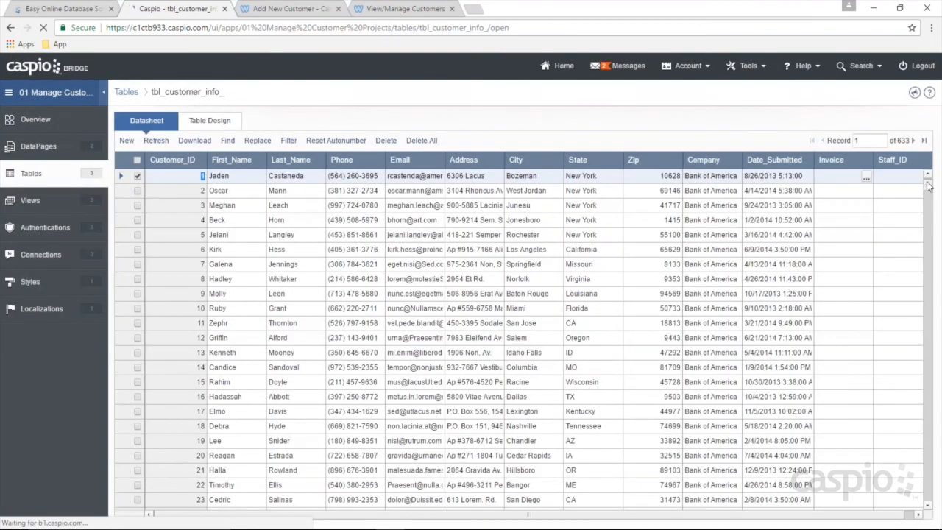
pyautogui.moveTo(940, 484); pyautogui.dragTo(937, 503)
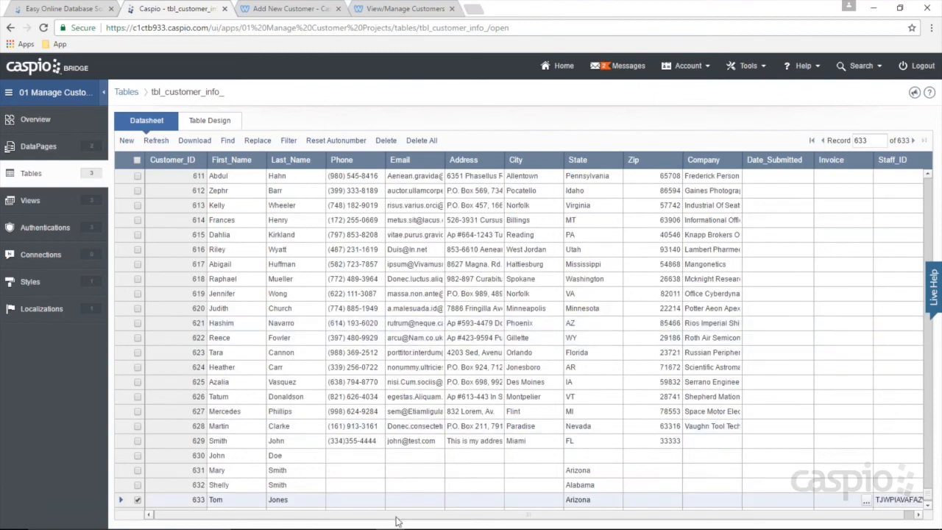
pyautogui.moveTo(319, 515); pyautogui.dragTo(850, 511)
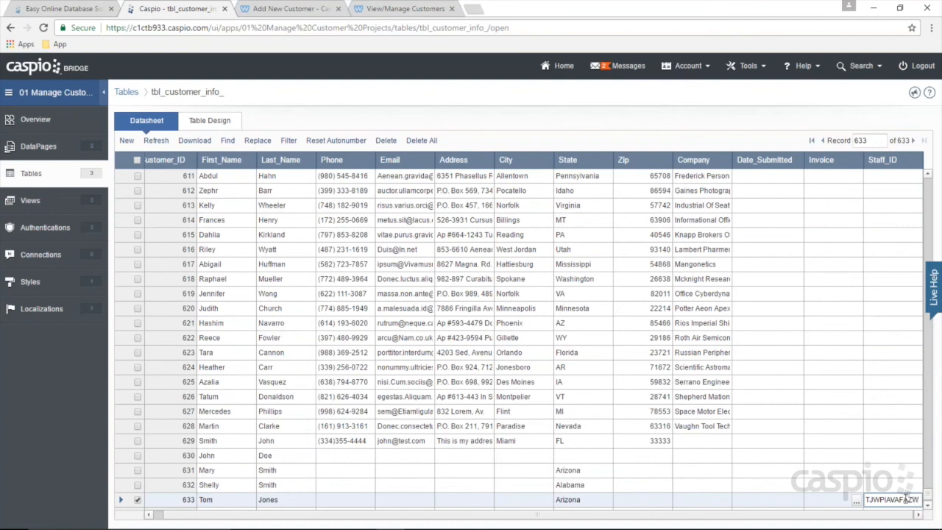
pyautogui.click(296, 10)
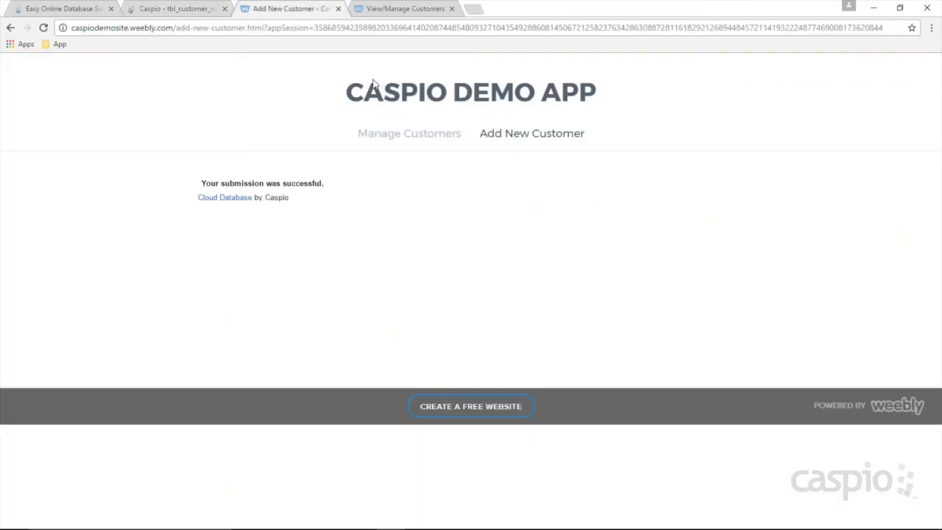
# Step: Submit a second test customer in Colorado, then refresh tbl_customer_info_ to show 634 records
pyautogui.click(499, 136)
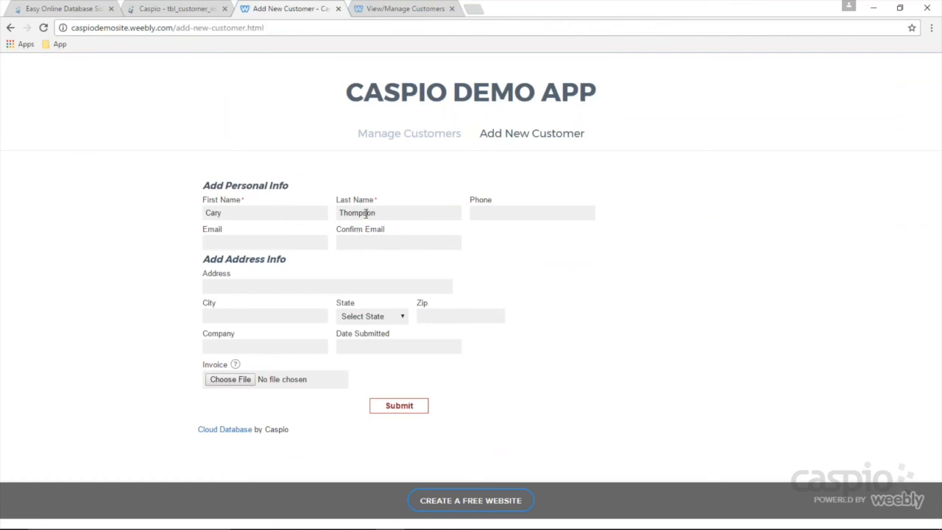
pyautogui.click(359, 318)
pyautogui.click(361, 388)
pyautogui.click(399, 405)
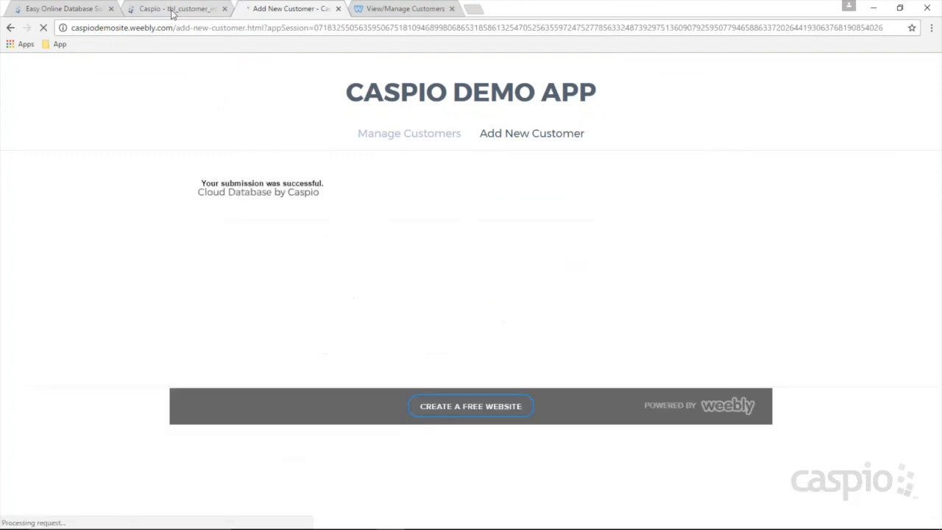
pyautogui.click(172, 14)
pyautogui.click(155, 140)
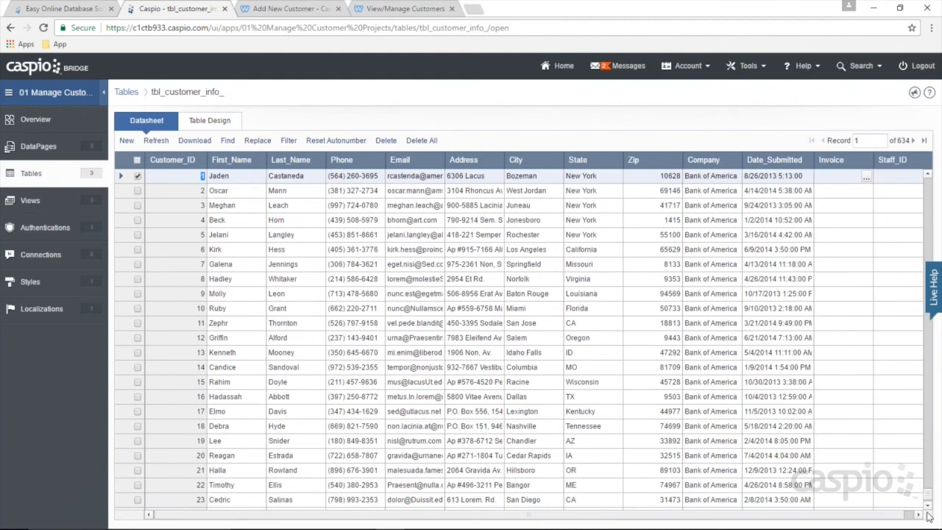
# Step: Check record 634's Staff_ID and highlight the Notepad note about employees seeing only their customers
pyautogui.moveTo(927, 513); pyautogui.dragTo(927, 514)
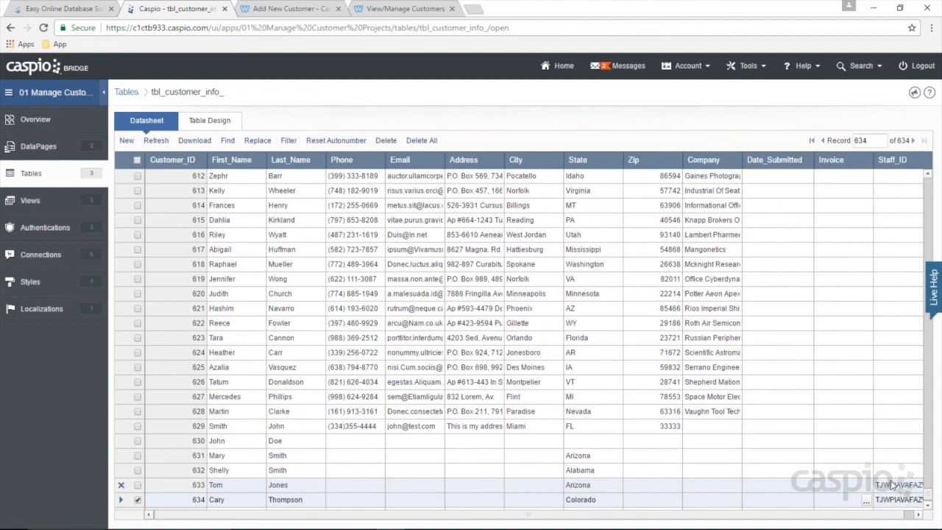
pyautogui.click(419, 518)
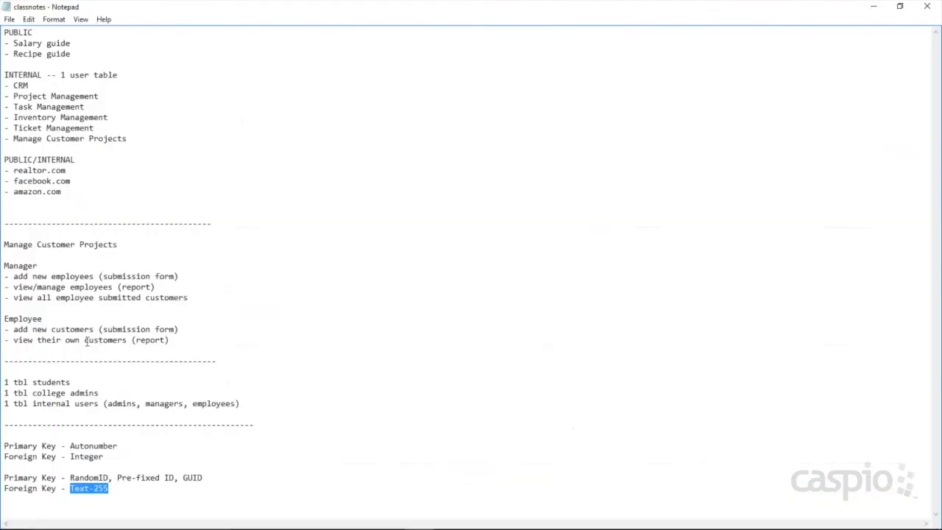
pyautogui.moveTo(14, 343); pyautogui.dragTo(125, 343)
# Step: Go to the Weebly demo site's Manage Customers page
pyautogui.click(873, 7)
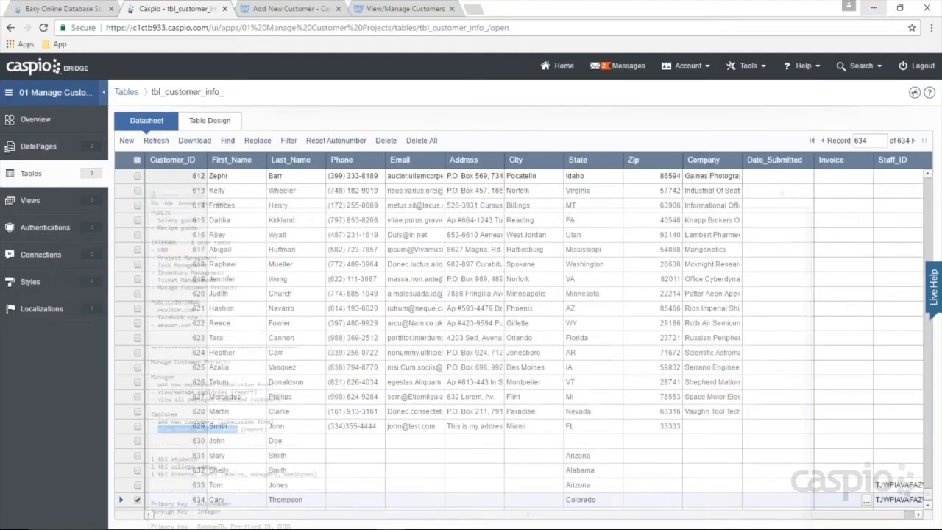
pyautogui.click(291, 9)
pyautogui.click(419, 133)
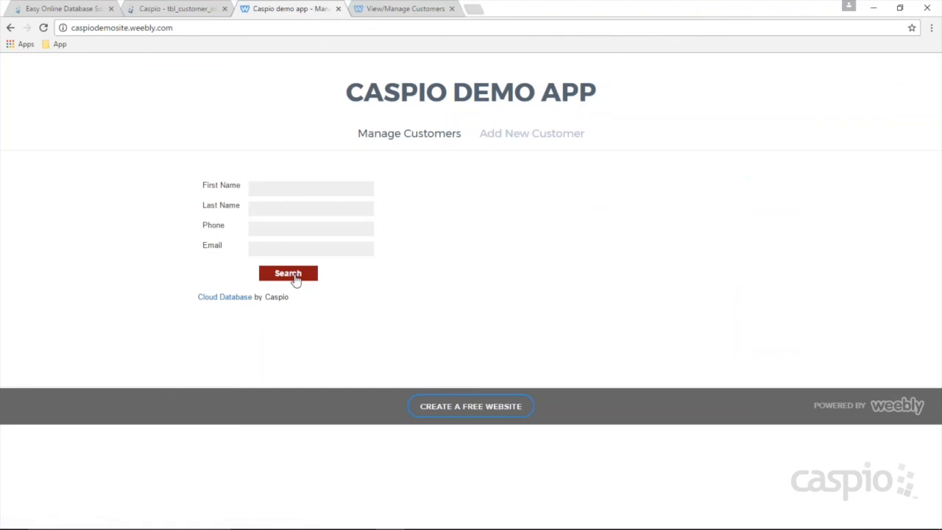
# Step: Search Manage Customers with no criteria and confirm all 634 records are listed
pyautogui.click(295, 276)
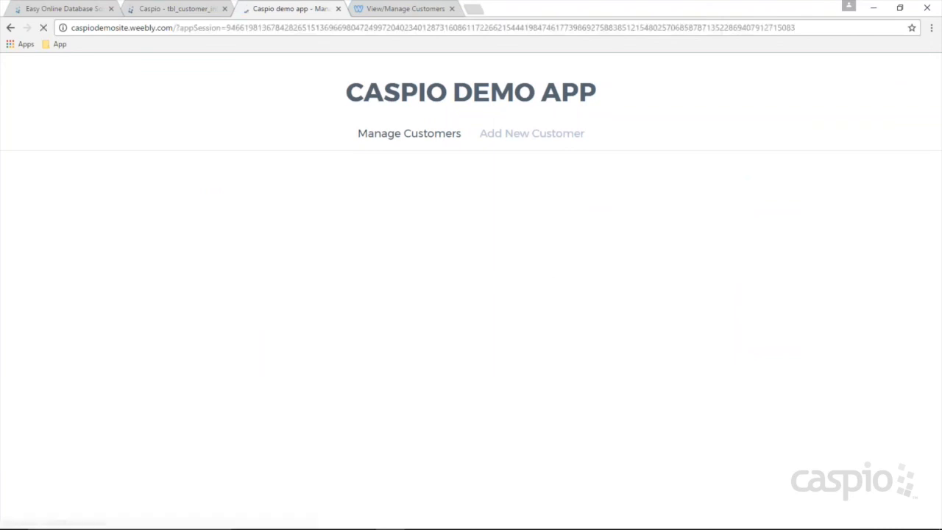
pyautogui.moveTo(935, 151); pyautogui.dragTo(938, 384)
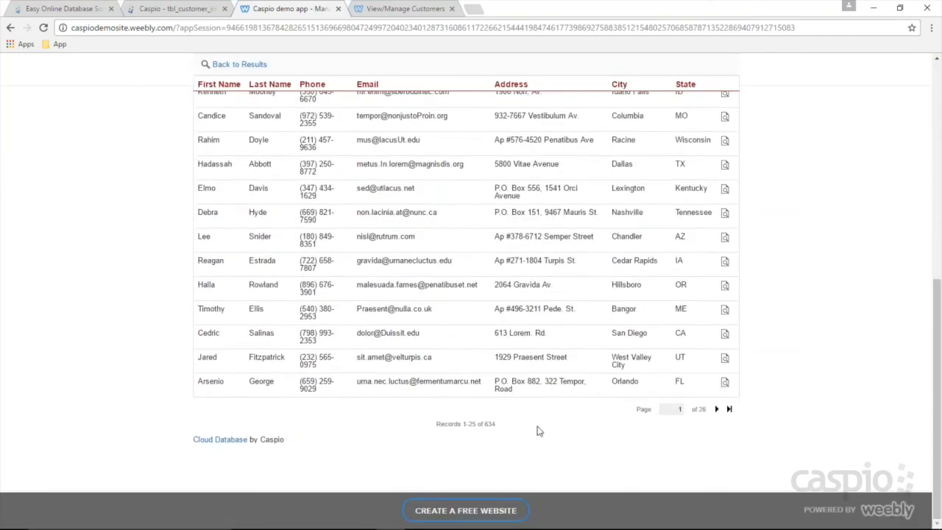
pyautogui.doubleClick(489, 425)
pyautogui.moveTo(938, 315); pyautogui.dragTo(937, 102)
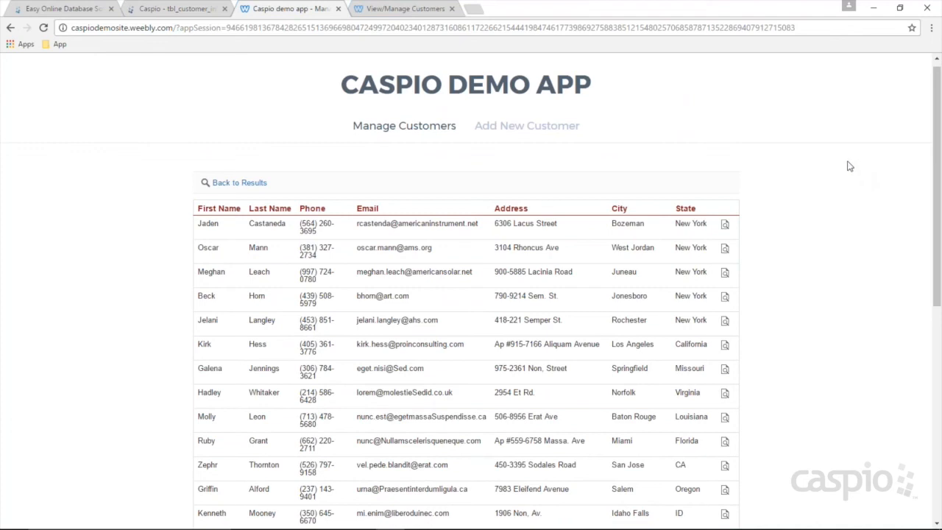
pyautogui.click(173, 11)
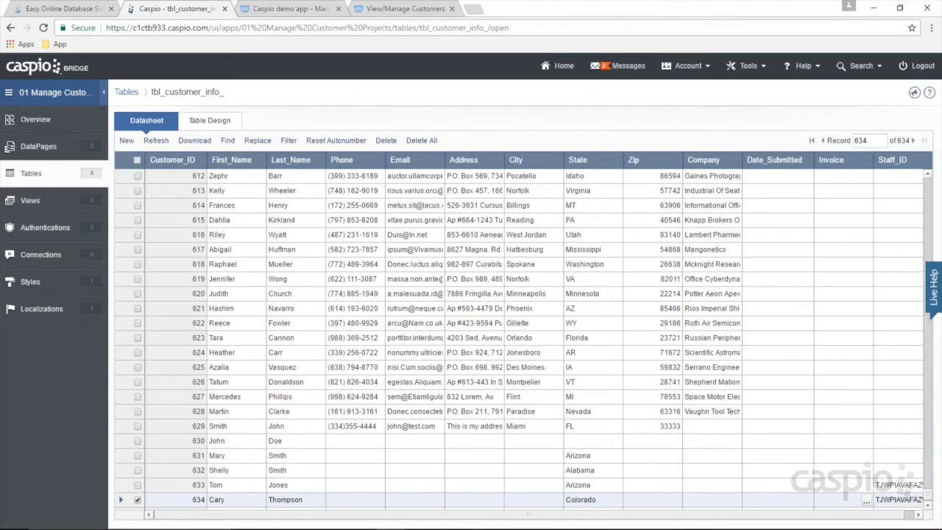
# Step: Edit the Employees folder's View/Manage Customers DataPage, advancing to the Search Type settings
pyautogui.click(33, 151)
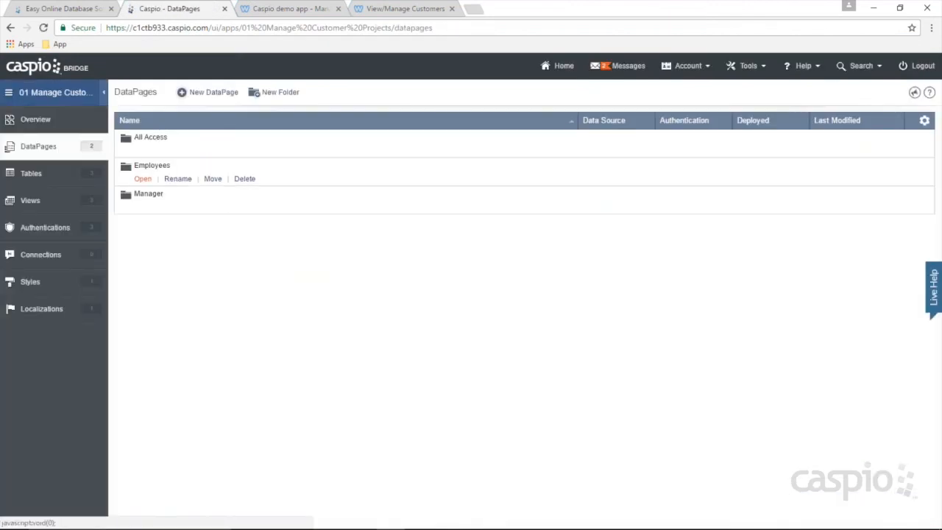
pyautogui.click(142, 178)
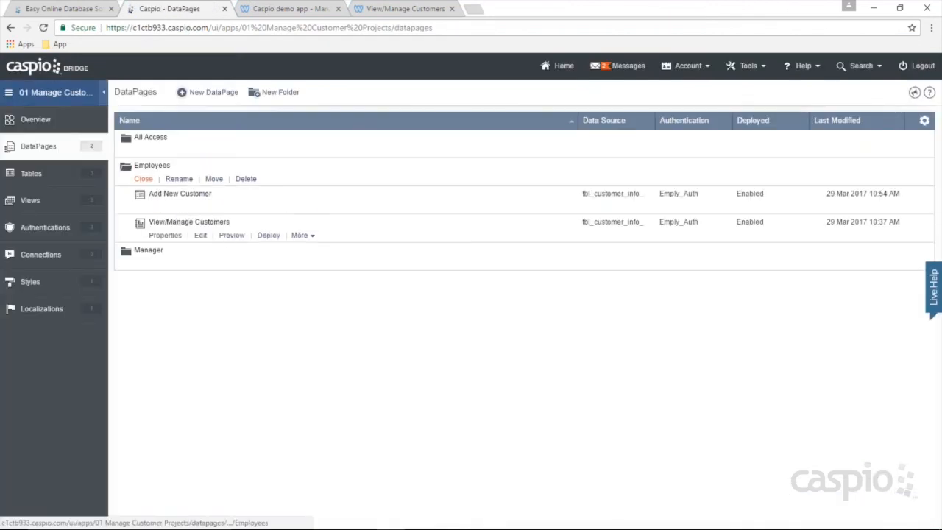
pyautogui.click(204, 237)
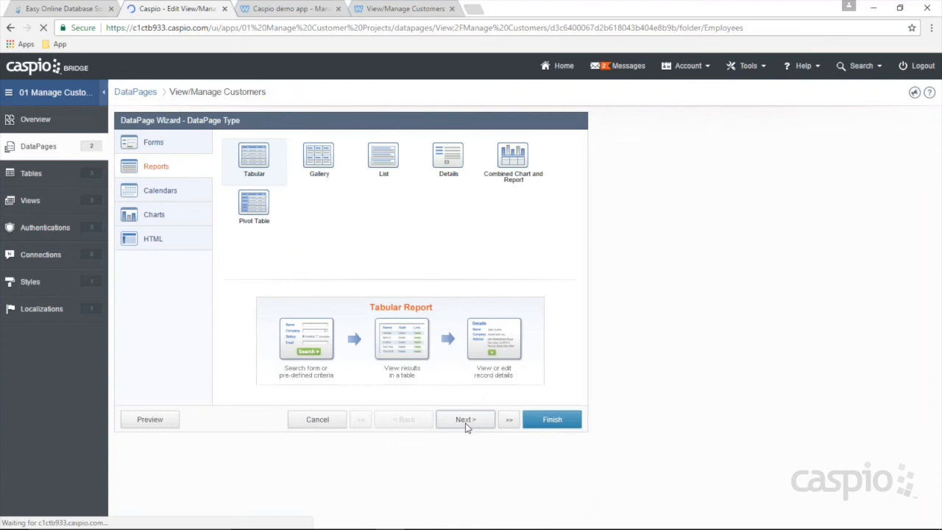
pyautogui.click(465, 419)
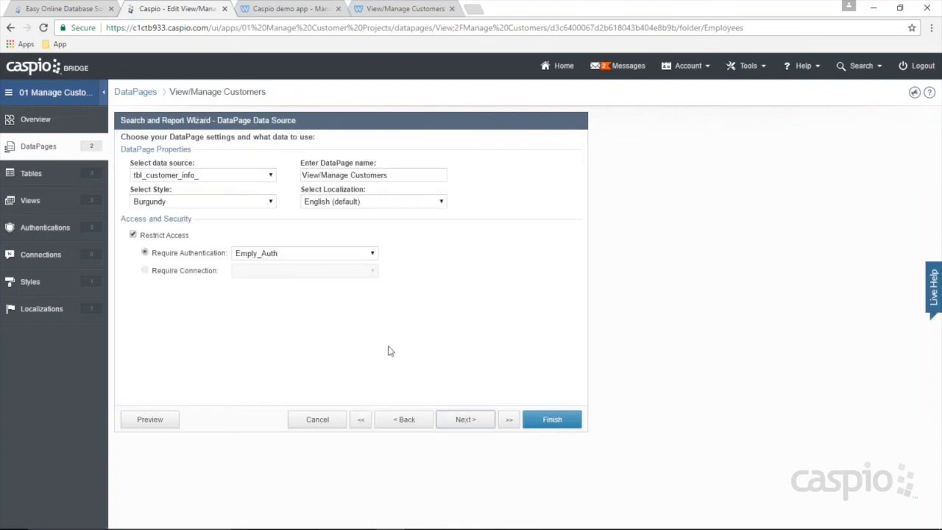
pyautogui.click(465, 419)
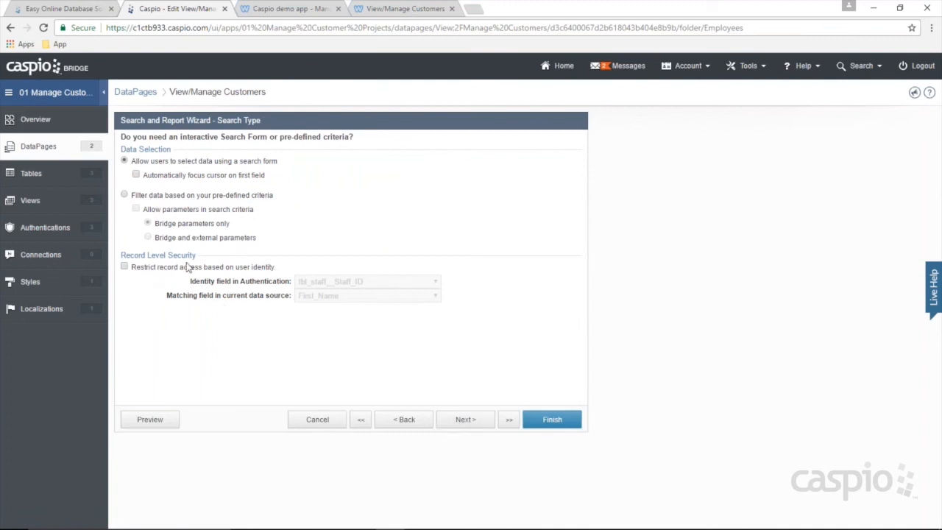
# Step: Restrict record access by user identity, matching on the Staff_ID field, and finish
pyautogui.click(124, 267)
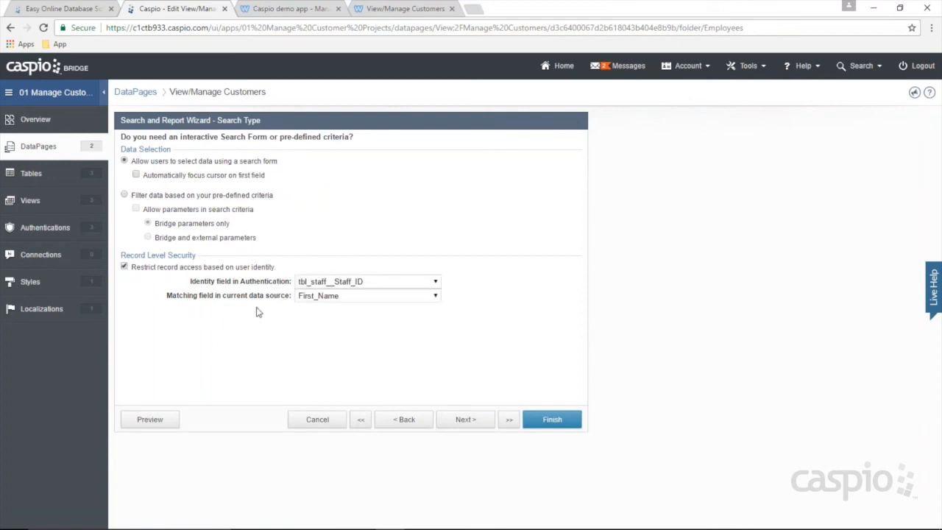
pyautogui.moveTo(240, 281); pyautogui.dragTo(287, 281)
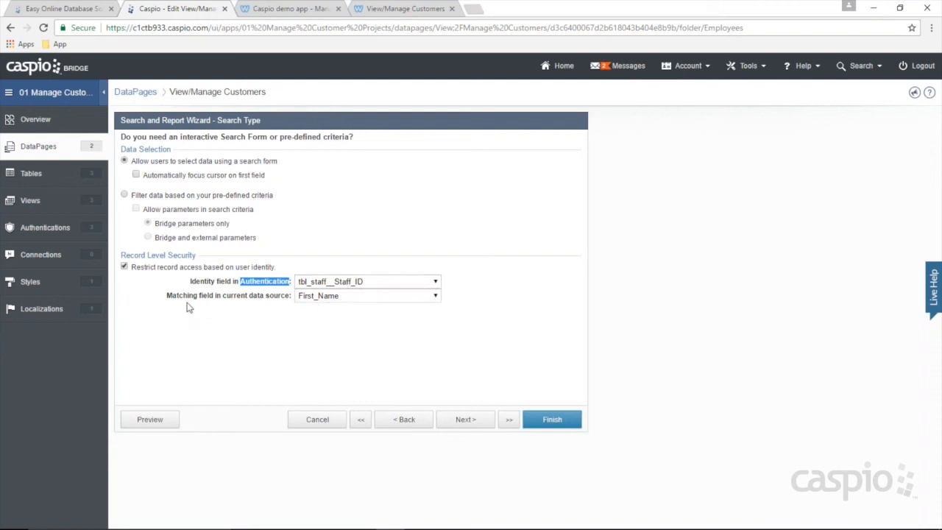
pyautogui.moveTo(221, 295); pyautogui.dragTo(267, 297)
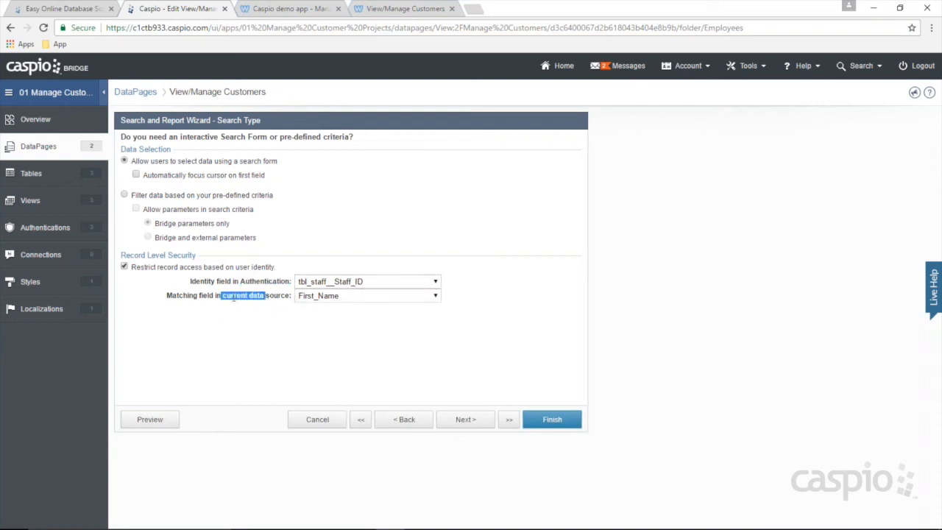
pyautogui.click(406, 423)
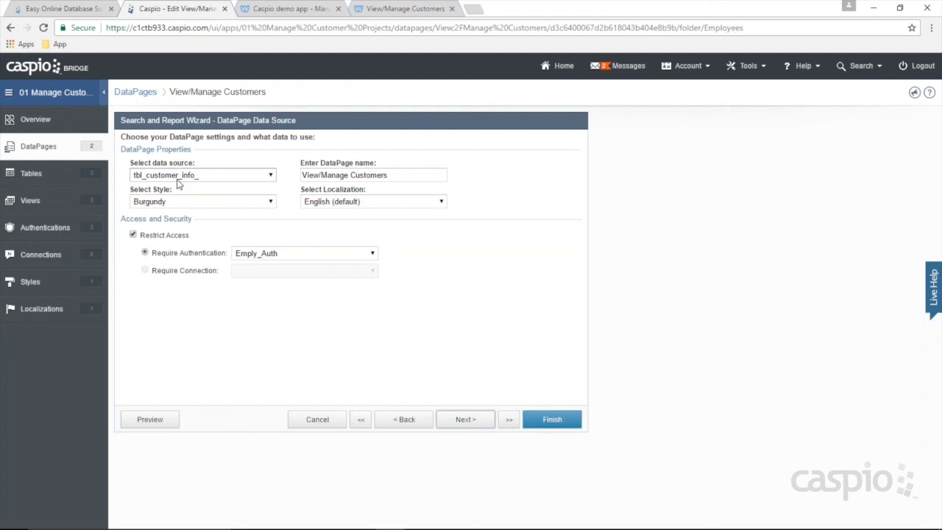
pyautogui.click(461, 421)
pyautogui.click(323, 300)
pyautogui.click(323, 398)
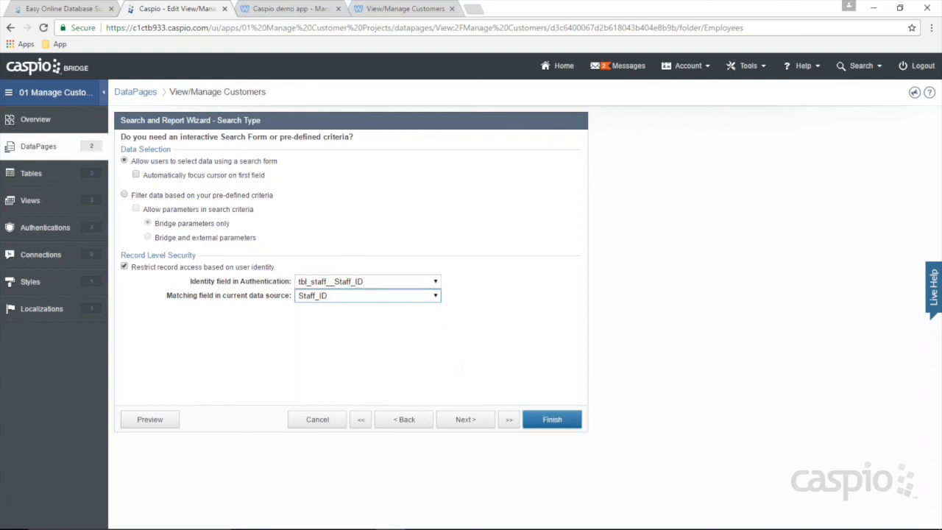
pyautogui.click(552, 419)
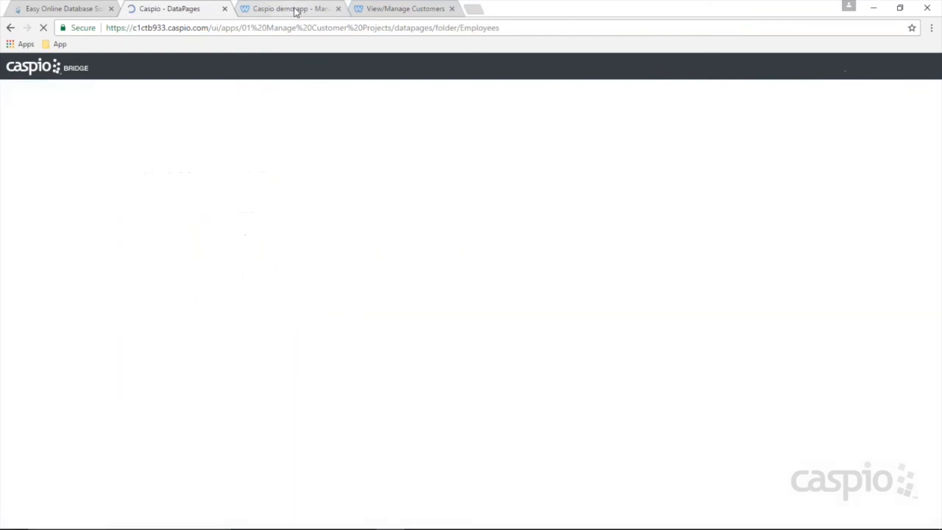
# Step: Reload the demo site and rerun the search, now listing only the employee's 2 records
pyautogui.click(294, 9)
pyautogui.press('F5')
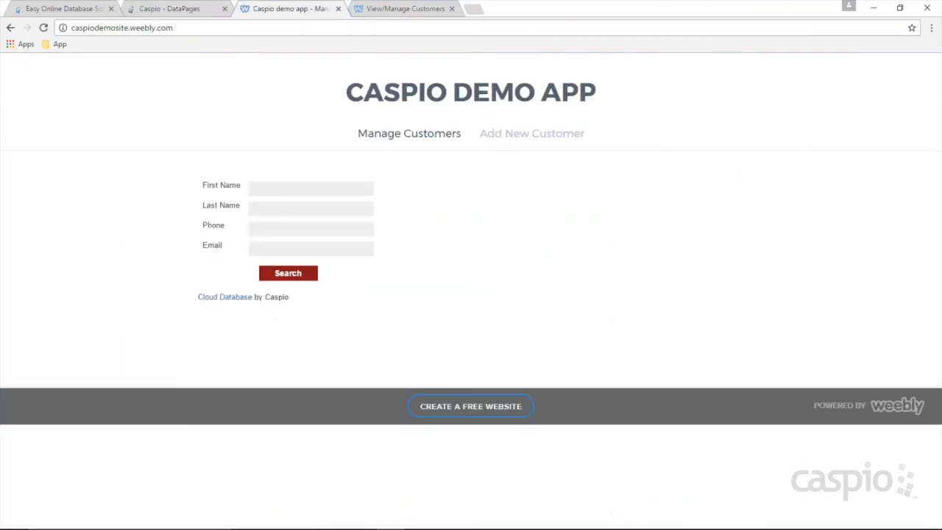
pyautogui.click(301, 274)
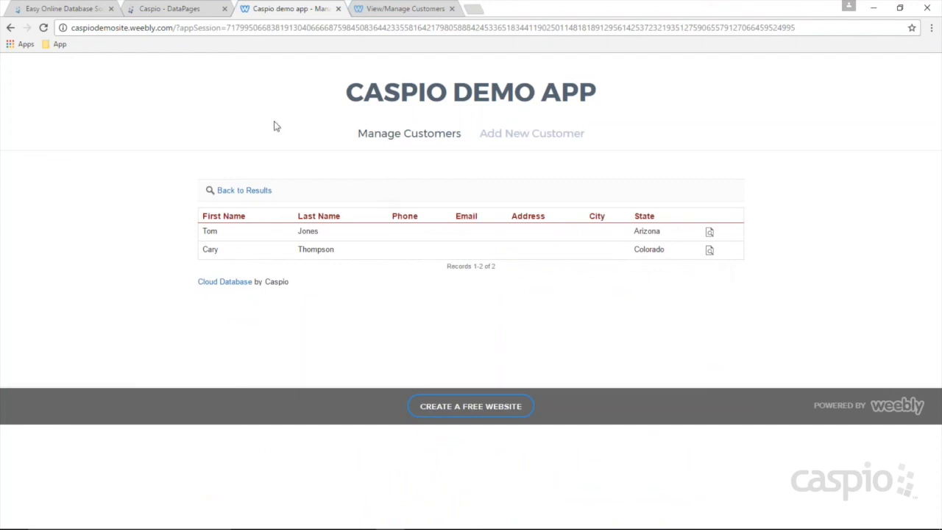
pyautogui.click(168, 9)
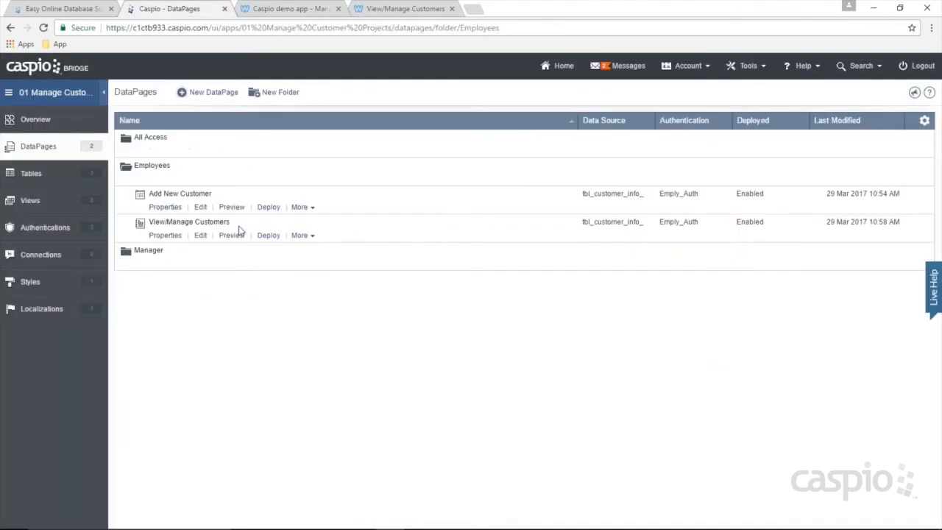
pyautogui.click(279, 9)
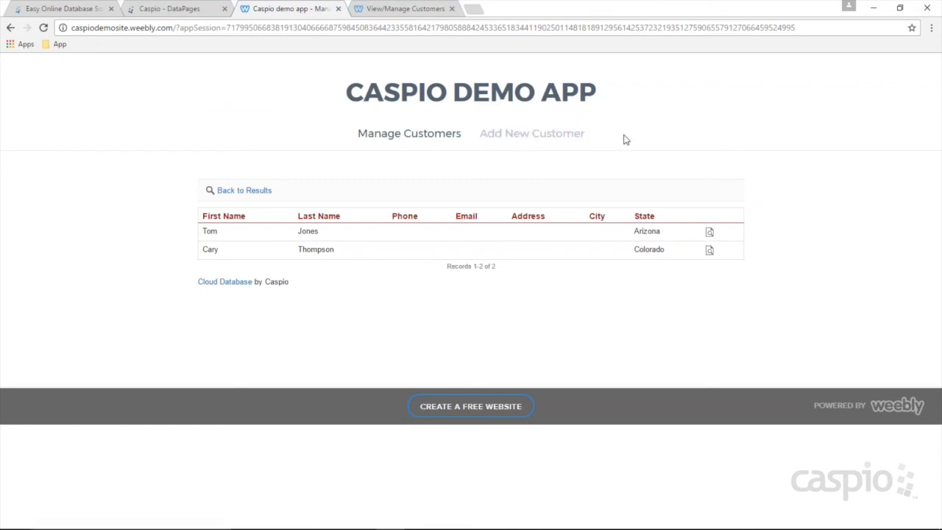
pyautogui.click(184, 11)
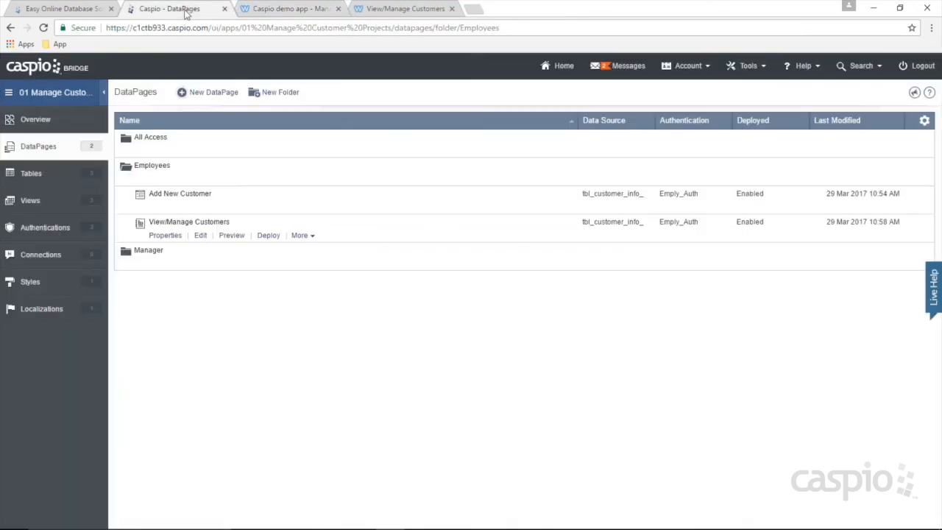
# Step: Log out of the View/Manage Customers DataPage session from its preview and reload the demo site
pyautogui.click(238, 243)
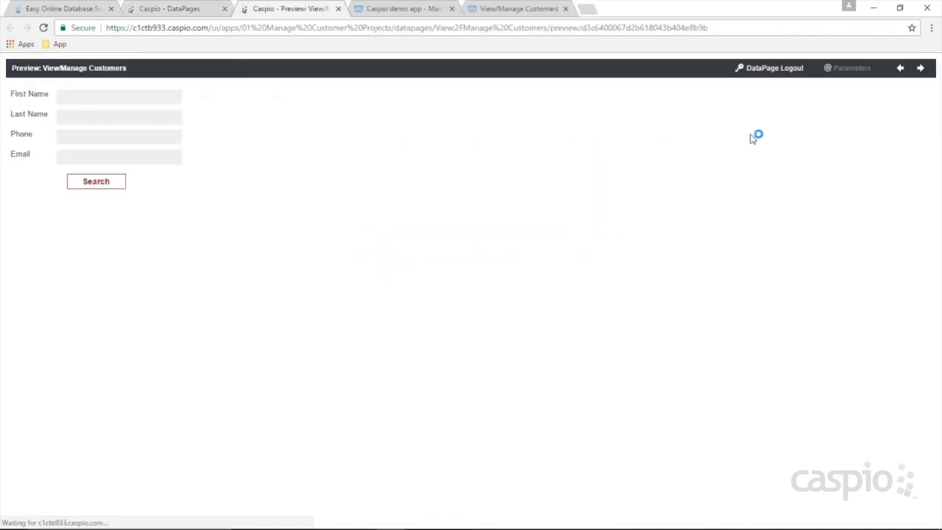
pyautogui.click(770, 72)
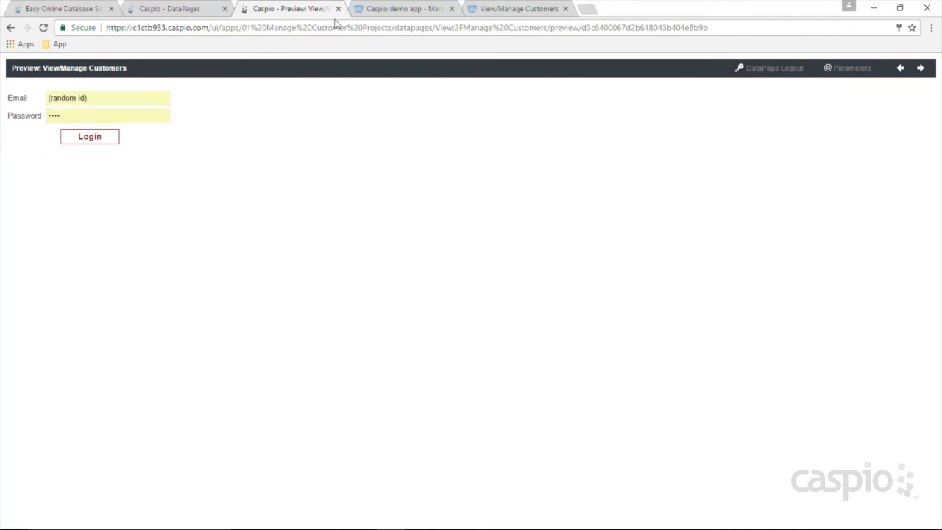
pyautogui.click(424, 13)
pyautogui.click(43, 28)
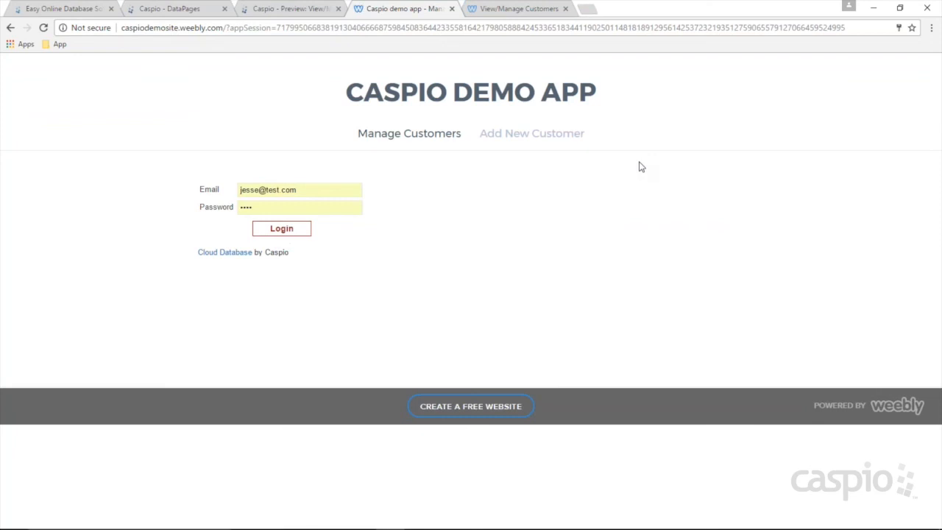
# Step: Log in to the demo site as another staff member using their email and password
pyautogui.moveTo(313, 186); pyautogui.dragTo(204, 196)
pyautogui.write('skyler@test.com')
pyautogui.press('Tab')
pyautogui.write('test')
pyautogui.press('Return')
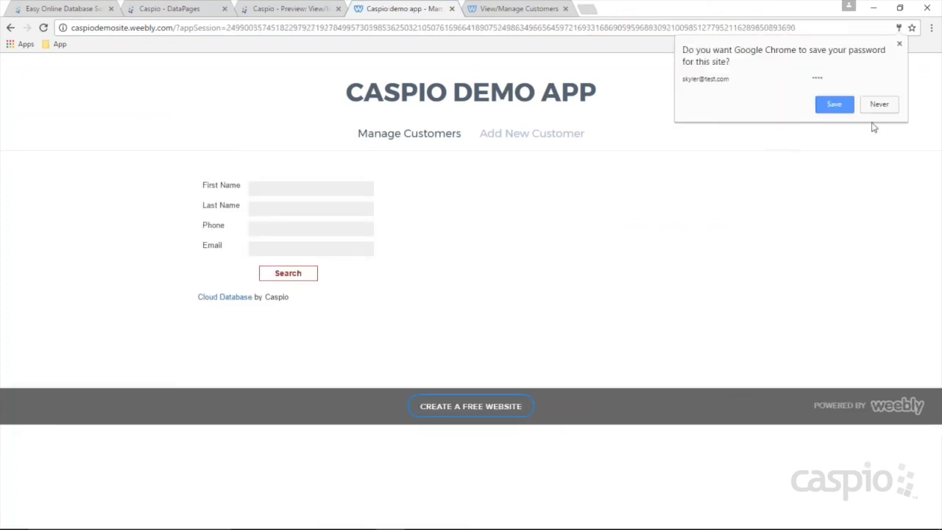
pyautogui.click(840, 109)
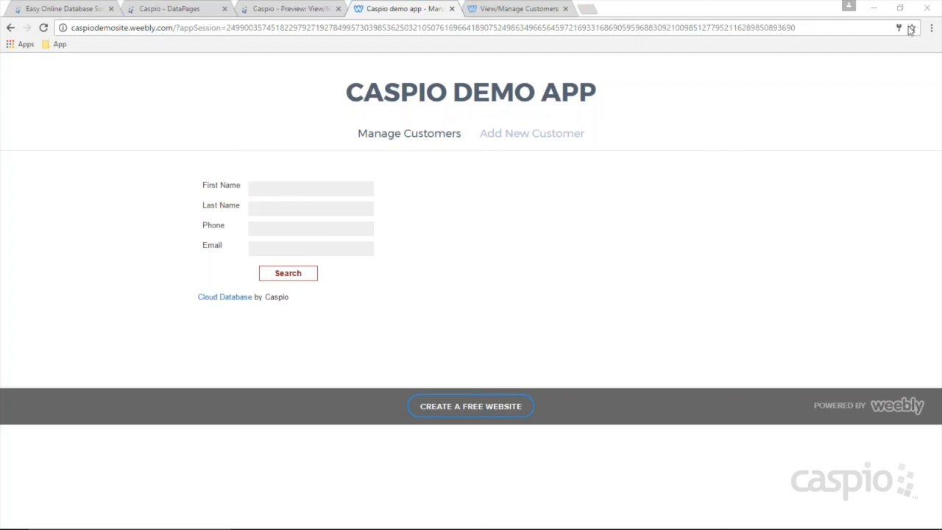
# Step: Run the empty Manage Customers search, which finds no records, then open the Caspio Tables list
pyautogui.click(291, 273)
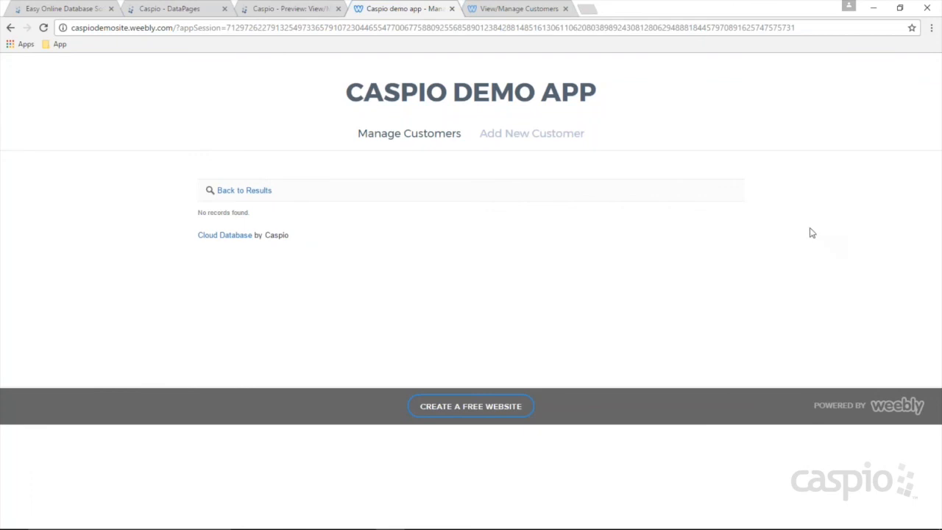
pyautogui.click(196, 13)
pyautogui.click(43, 181)
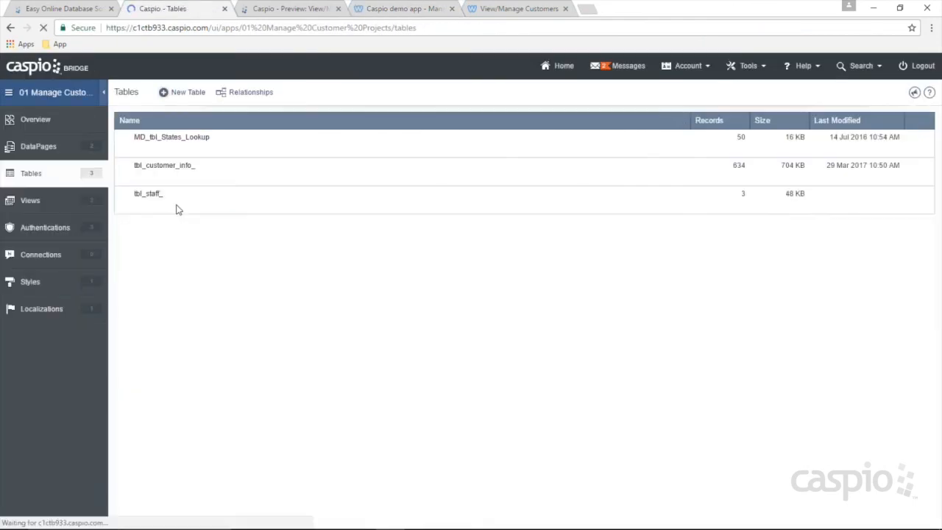
# Step: Open the tbl_customer_info_ datasheet, then copy the third employee's Staff_ID from tbl_staff_ in a new tab
pyautogui.click(192, 185)
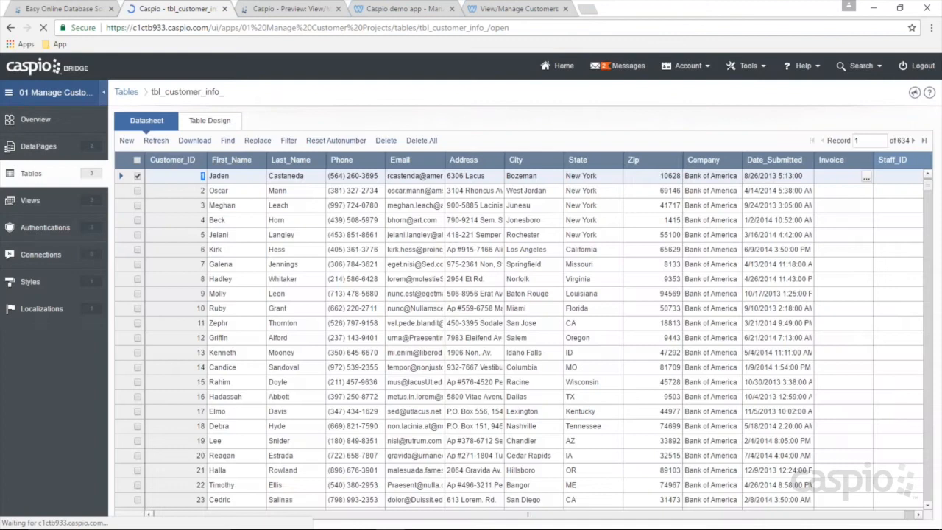
pyautogui.moveTo(927, 186); pyautogui.dragTo(928, 498)
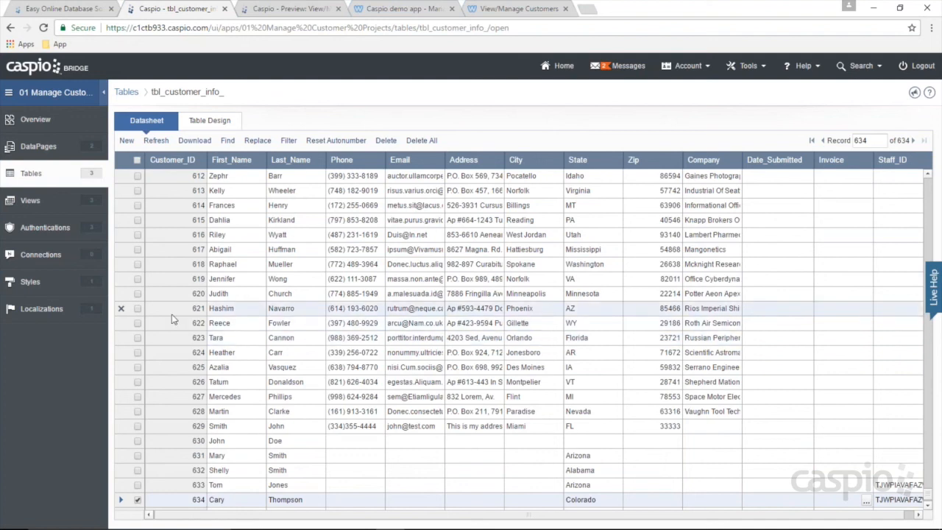
pyautogui.rightClick(42, 179)
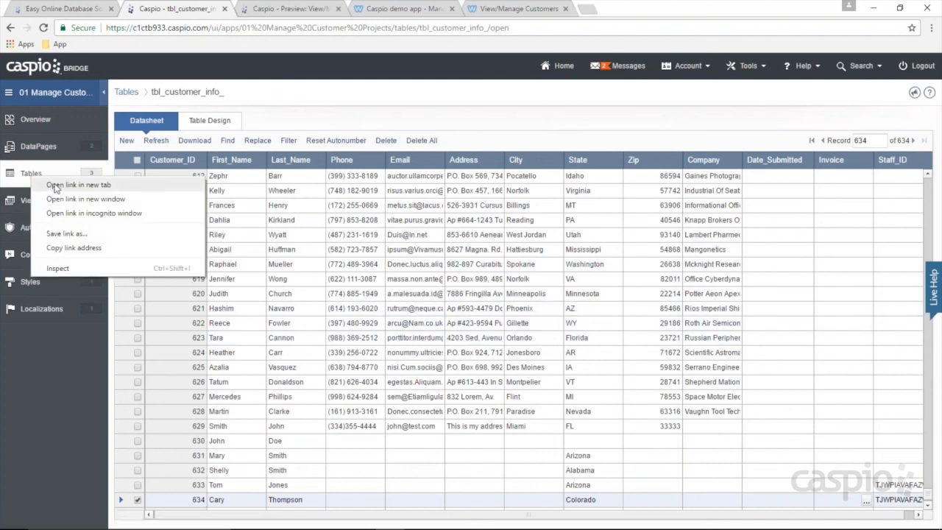
pyautogui.click(52, 185)
pyautogui.click(287, 11)
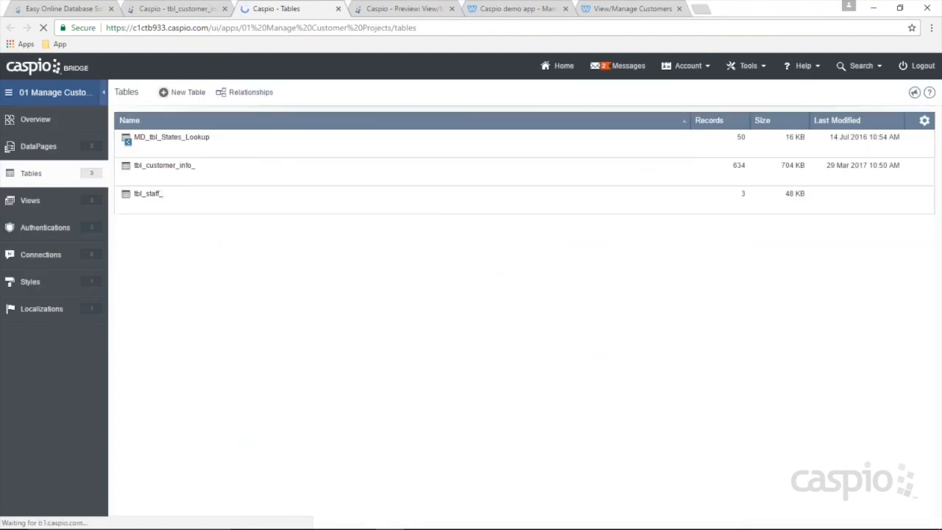
pyautogui.moveTo(170, 197)
pyautogui.click(187, 207)
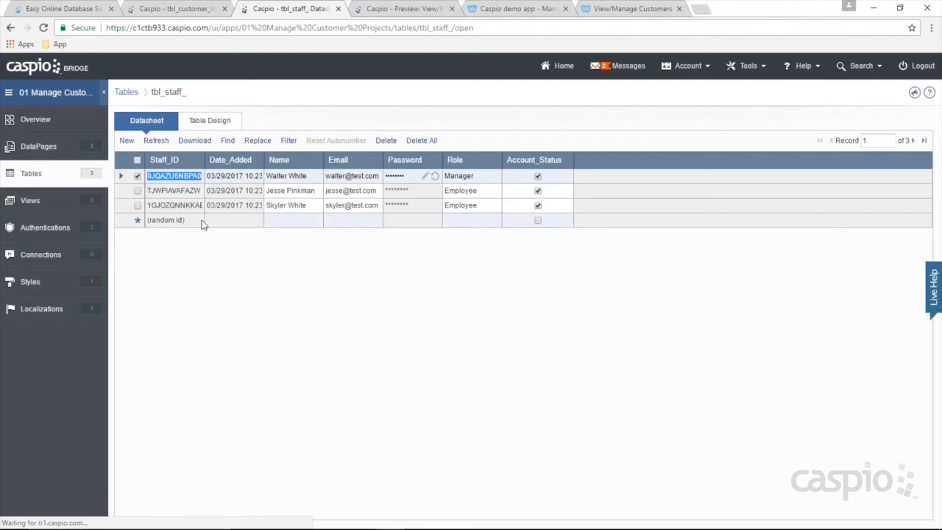
pyautogui.click(181, 209)
pyautogui.hotkey('ctrl', 'c')
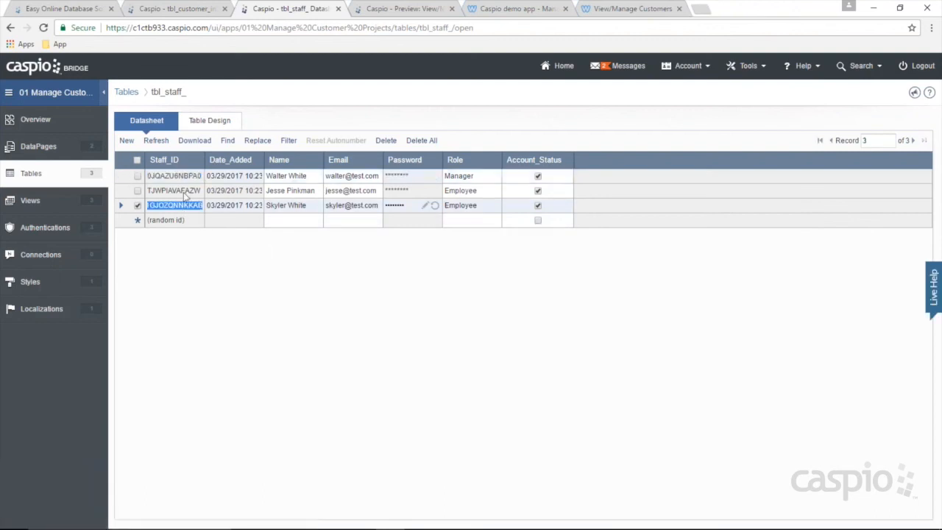
# Step: Paste that Staff_ID into the Staff_ID cells of customer records 632 down to 626
pyautogui.click(157, 15)
pyautogui.click(897, 469)
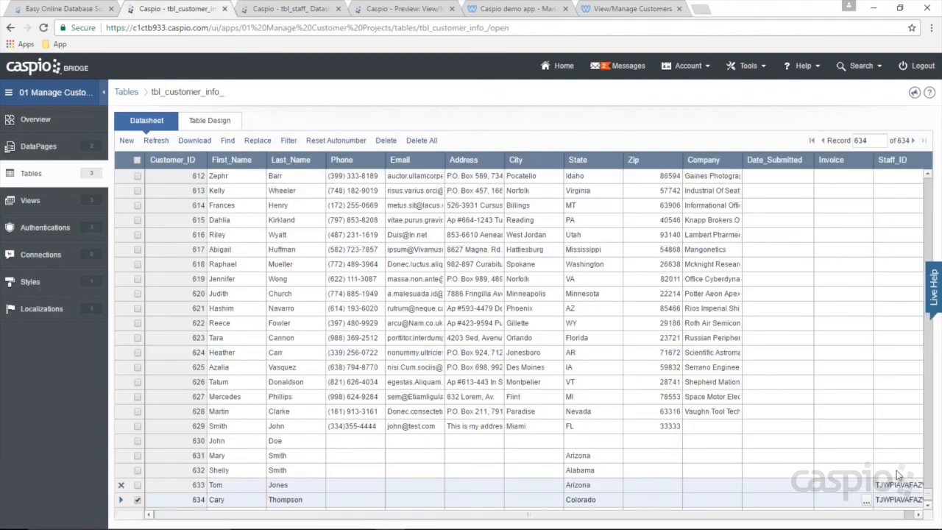
pyautogui.hotkey('ctrl', 'v')
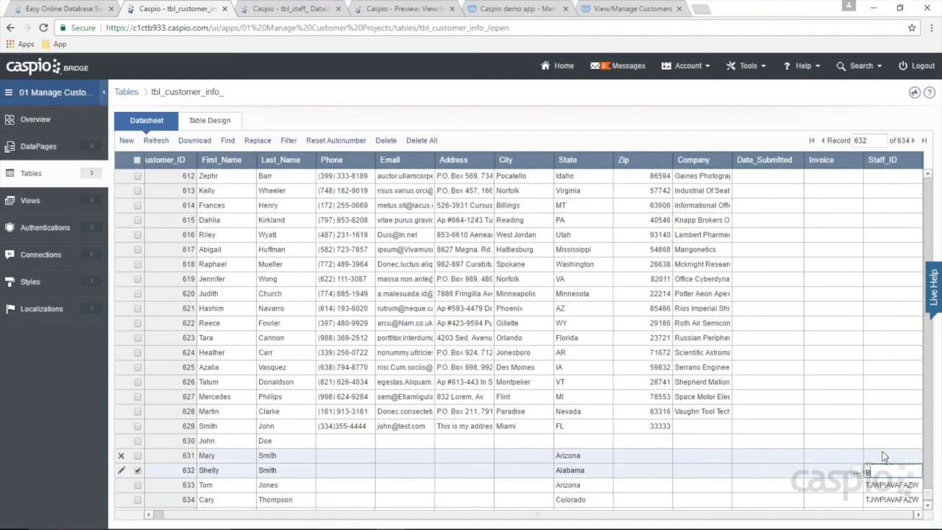
pyautogui.click(885, 455)
pyautogui.hotkey('ctrl', 'v')
pyautogui.click(880, 441)
pyautogui.write('1GJOZONNKKAE')
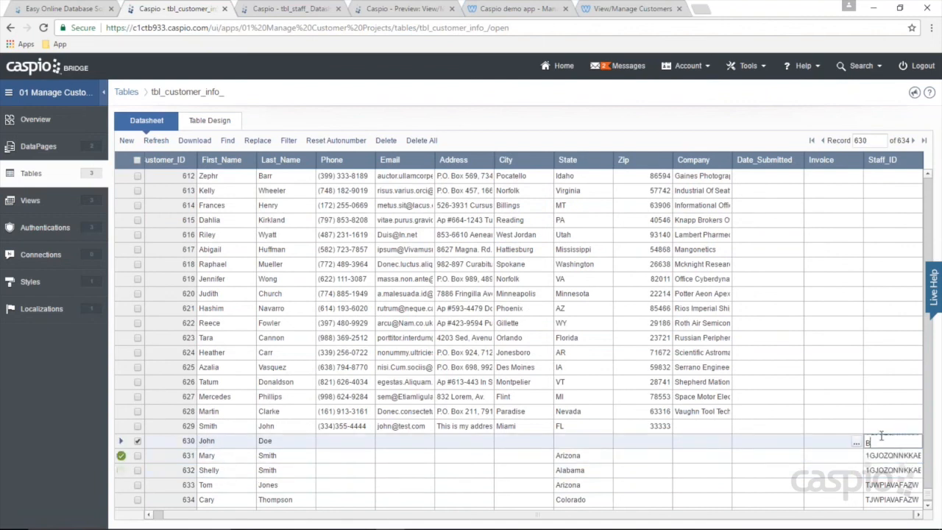
pyautogui.click(880, 427)
pyautogui.write('1GJOZONNKKAE')
pyautogui.click(880, 412)
pyautogui.write('1GJOZONNKKAE')
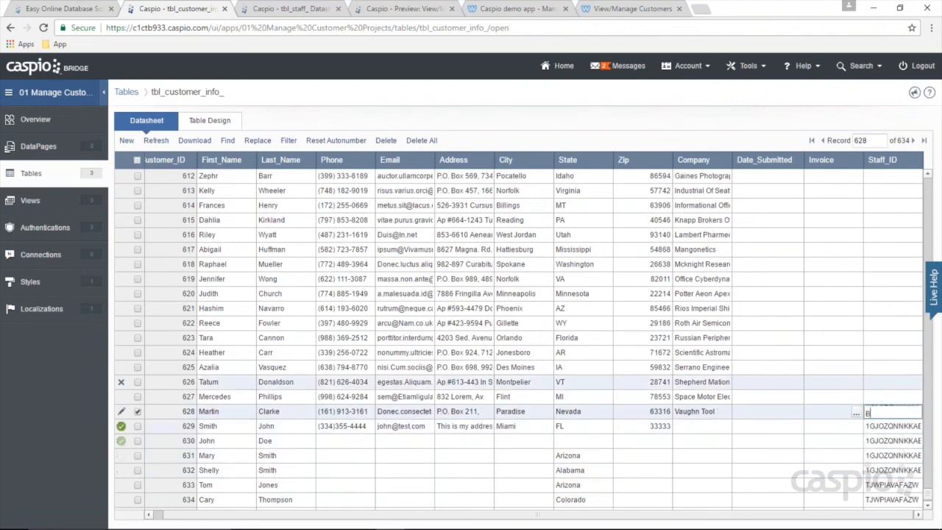
pyautogui.click(883, 398)
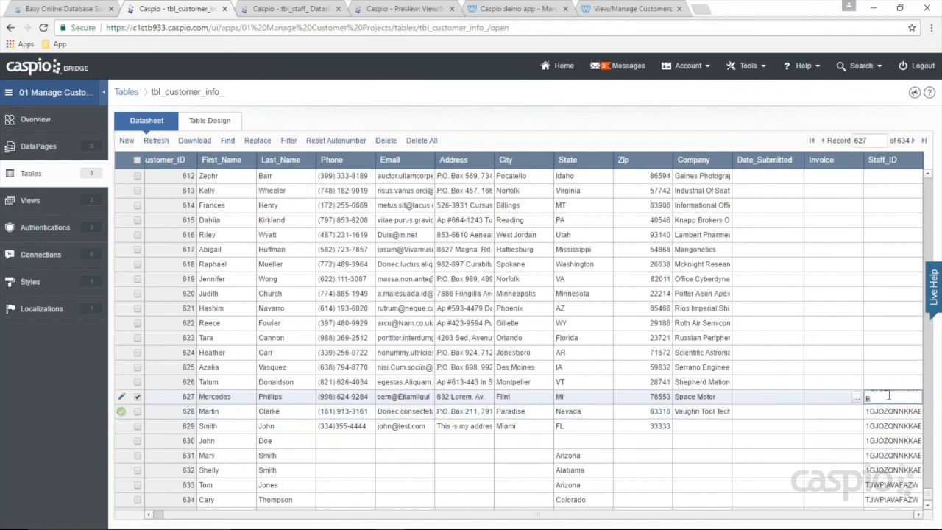
pyautogui.write('1GJOZONNKKAE')
pyautogui.click(891, 383)
pyautogui.hotkey('ctrl', 'v')
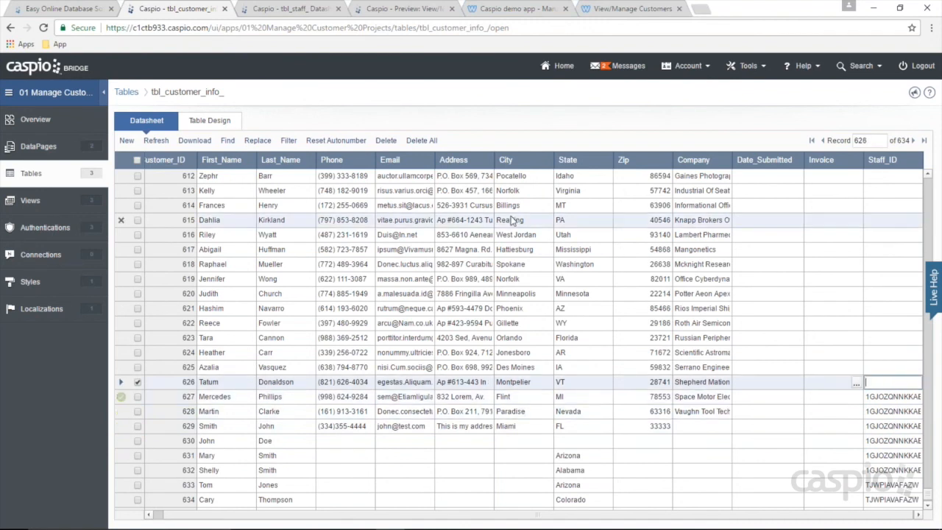
pyautogui.click(378, 8)
pyautogui.click(499, 11)
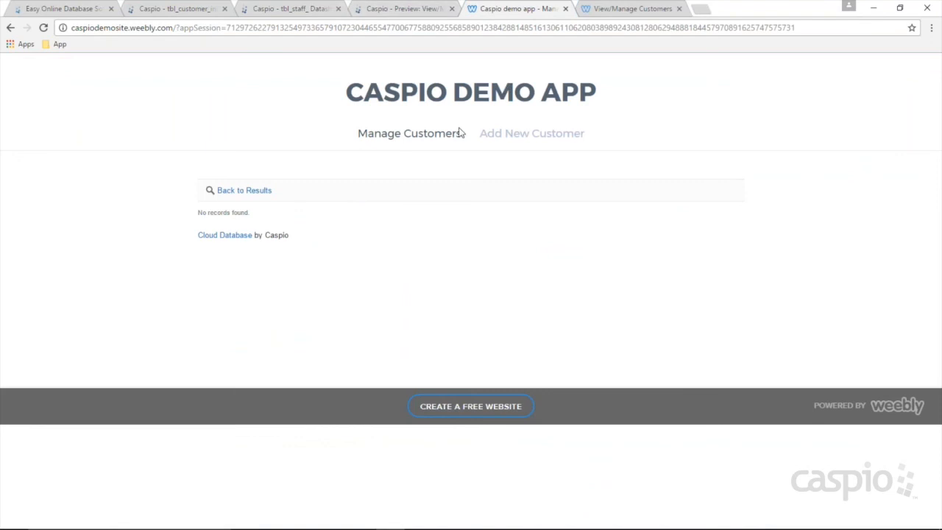
# Step: Rerun the Manage Customers search, now listing six customers, then bring up the class notes
pyautogui.click(438, 137)
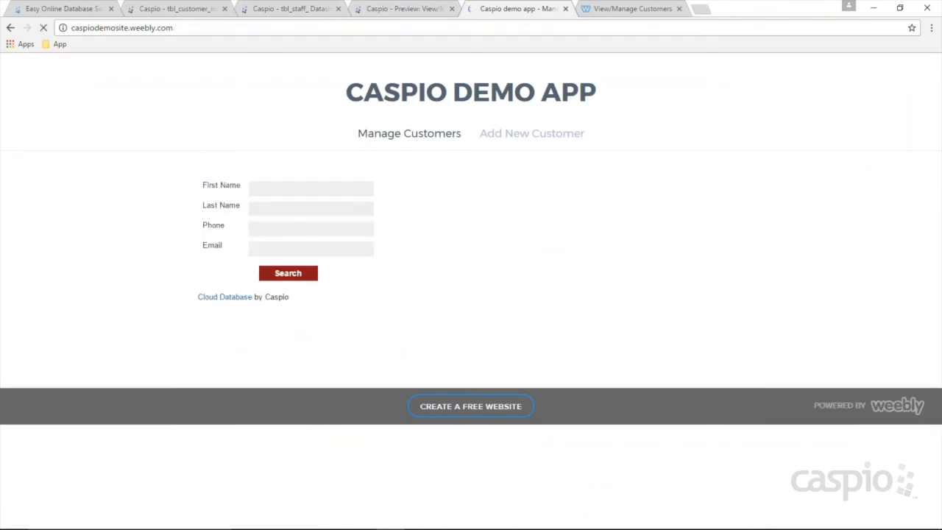
pyautogui.click(296, 277)
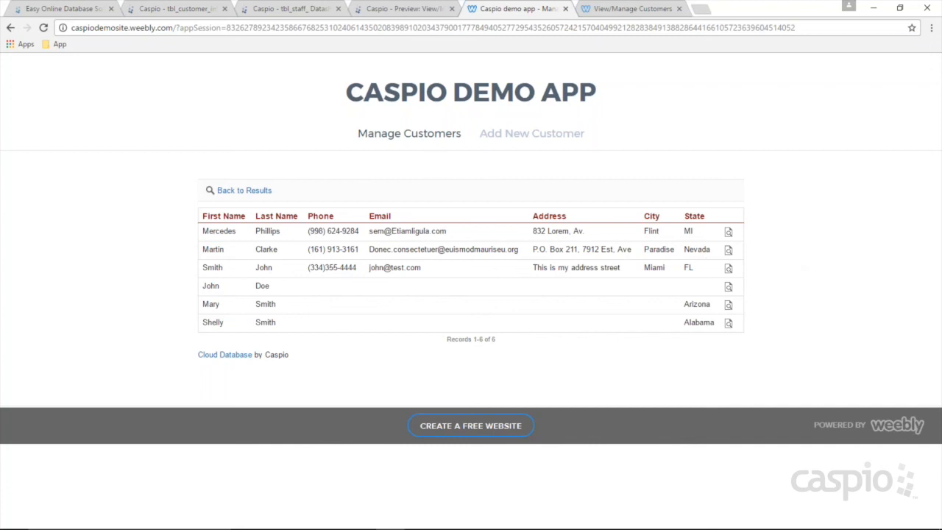
pyautogui.hotkey('ctrl', '2')
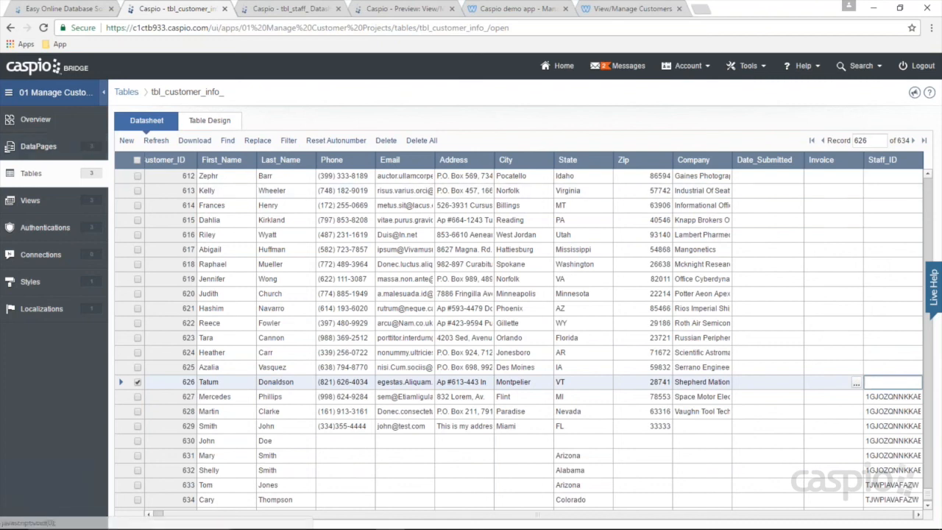
pyautogui.click(428, 525)
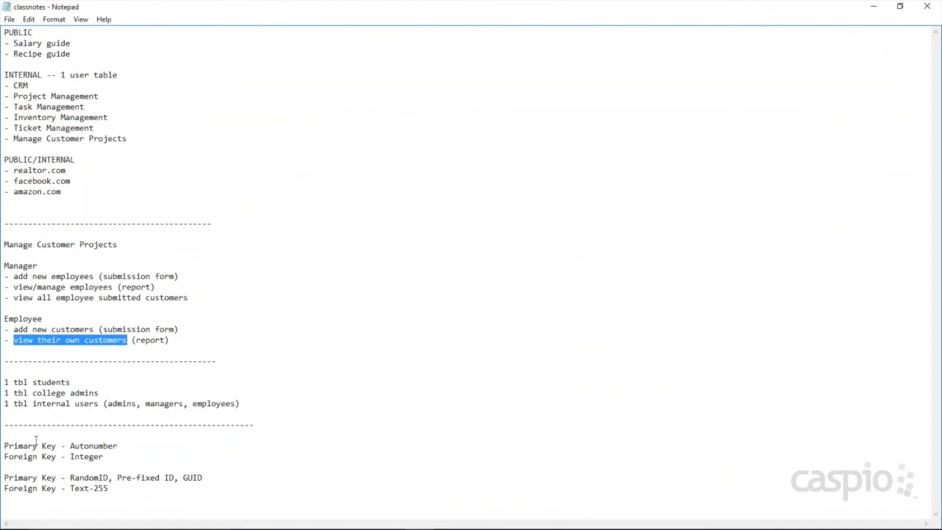
# Step: Highlight the Foreign Key line in the Notepad class notes
pyautogui.moveTo(5, 458); pyautogui.dragTo(58, 458)
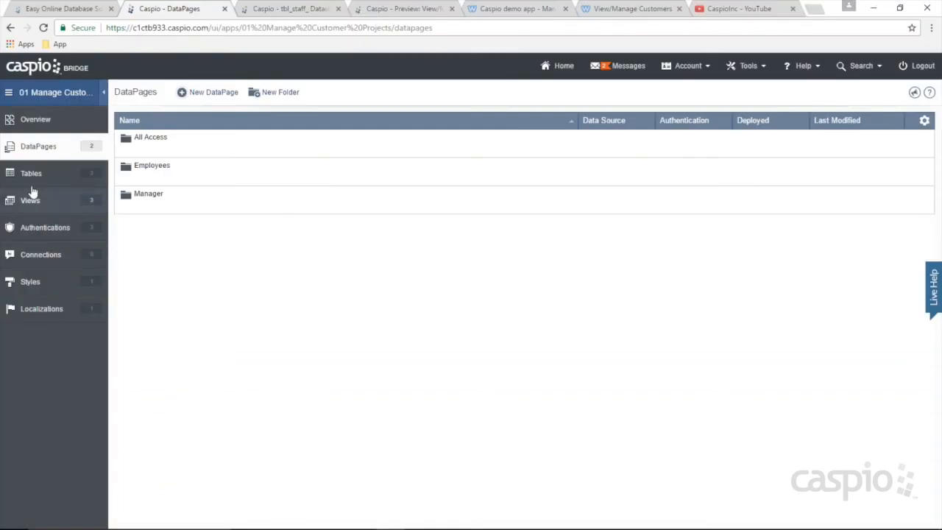
# Step: Relate tbl_staff_ one-to-many to tbl_customer_info_ by dragging Staff_ID onto Staff_ID in Relationships
pyautogui.click(31, 179)
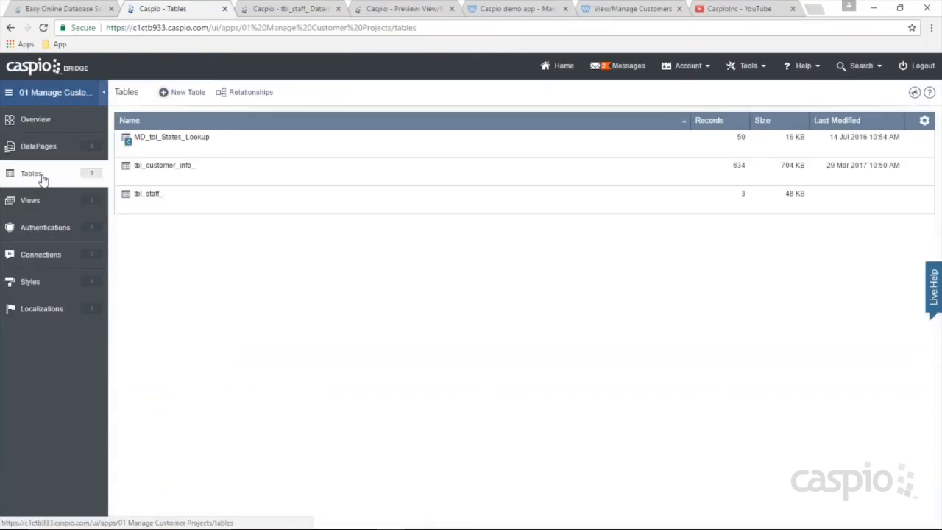
pyautogui.click(250, 91)
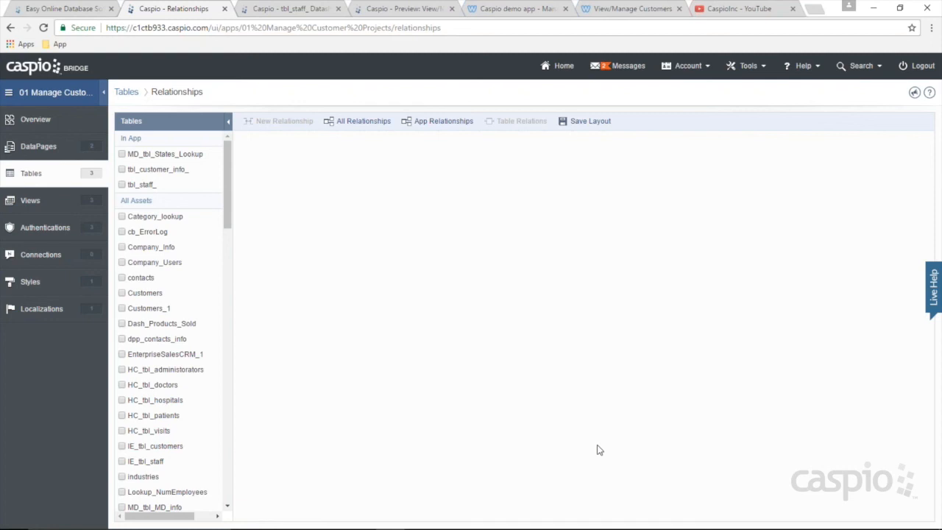
pyautogui.click(122, 185)
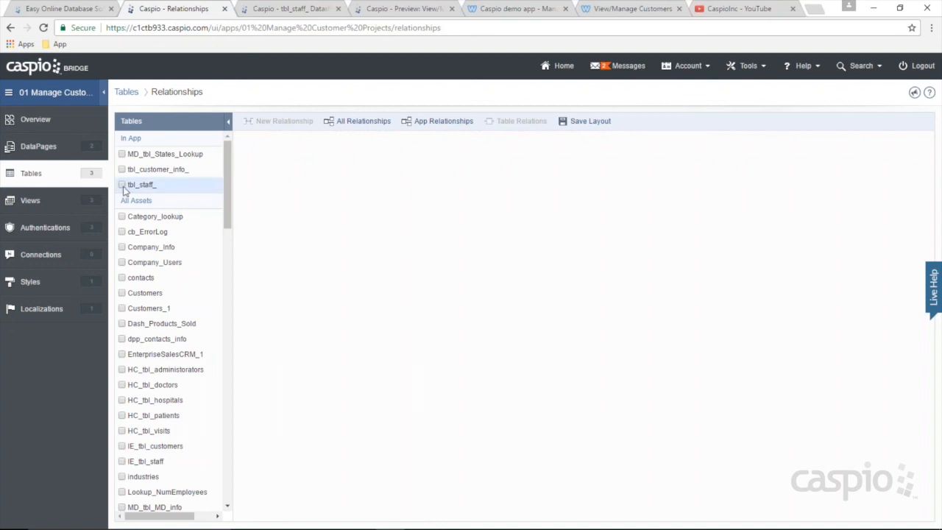
pyautogui.click(122, 169)
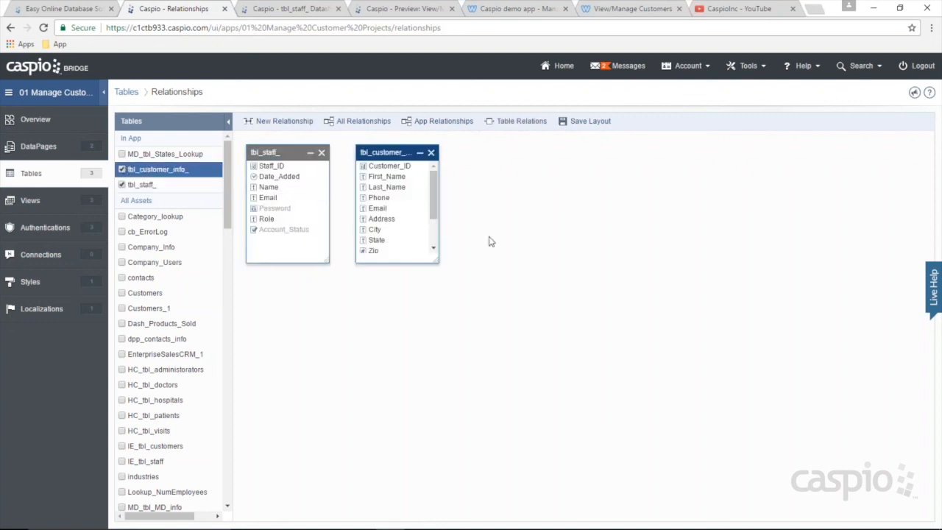
pyautogui.moveTo(438, 261); pyautogui.dragTo(485, 331)
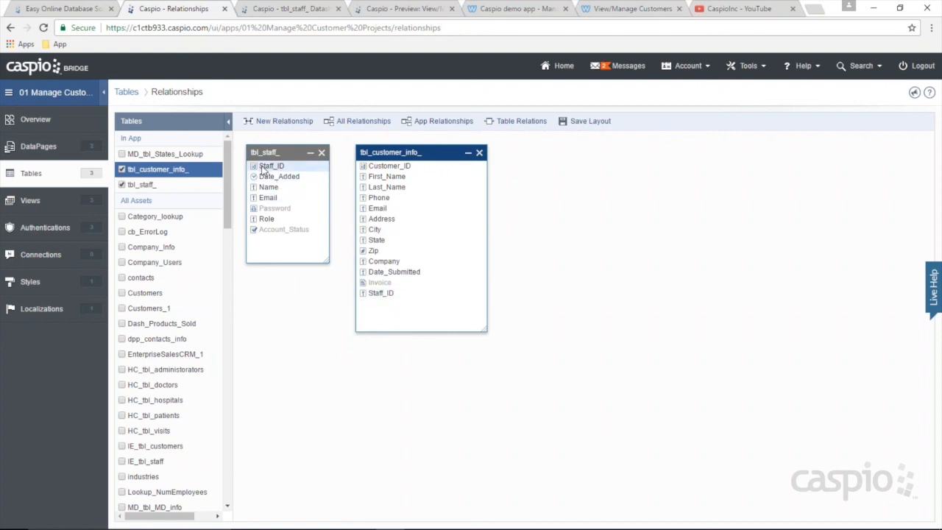
pyautogui.moveTo(305, 167); pyautogui.dragTo(371, 299)
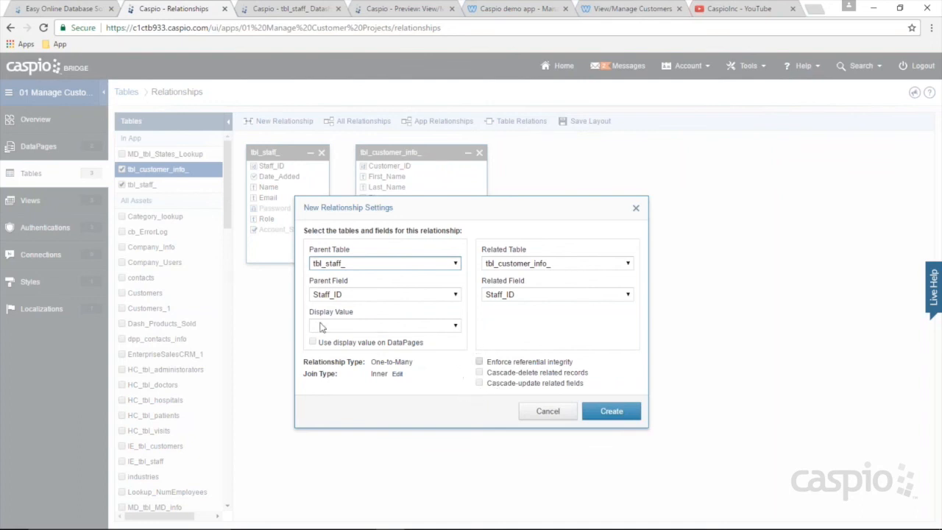
pyautogui.click(611, 411)
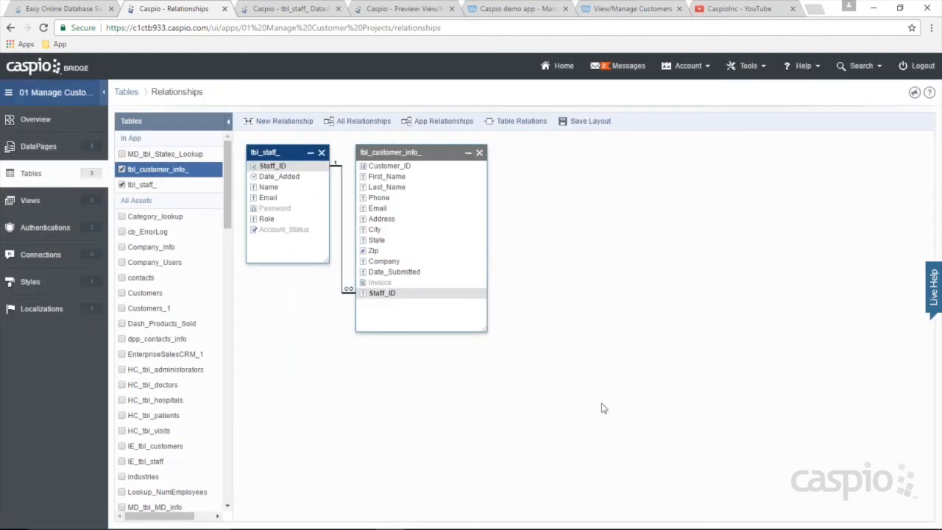
pyautogui.moveTo(398, 152); pyautogui.dragTo(439, 153)
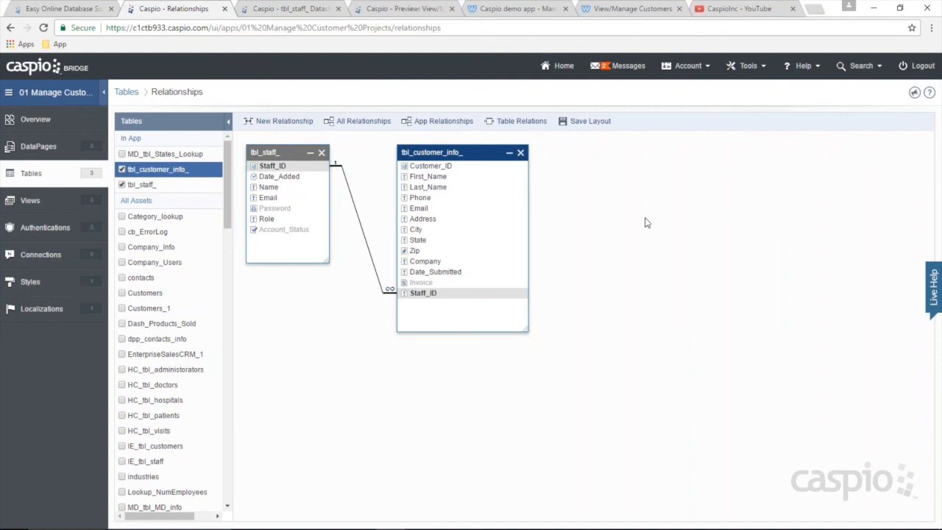
# Step: Link tbl_customer_info_'s State field to StateName in MD_tbl_States_Lookup and tidy the diagram
pyautogui.click(122, 153)
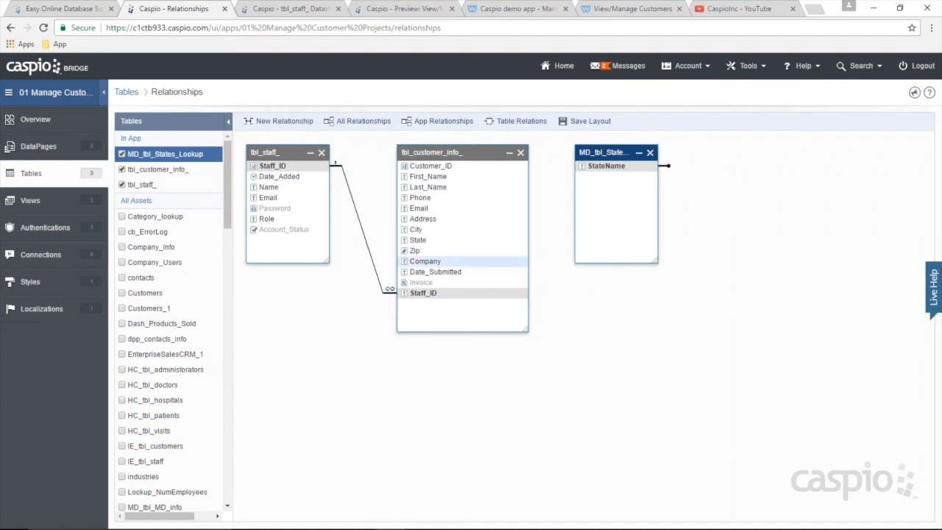
pyautogui.moveTo(465, 240); pyautogui.dragTo(588, 220)
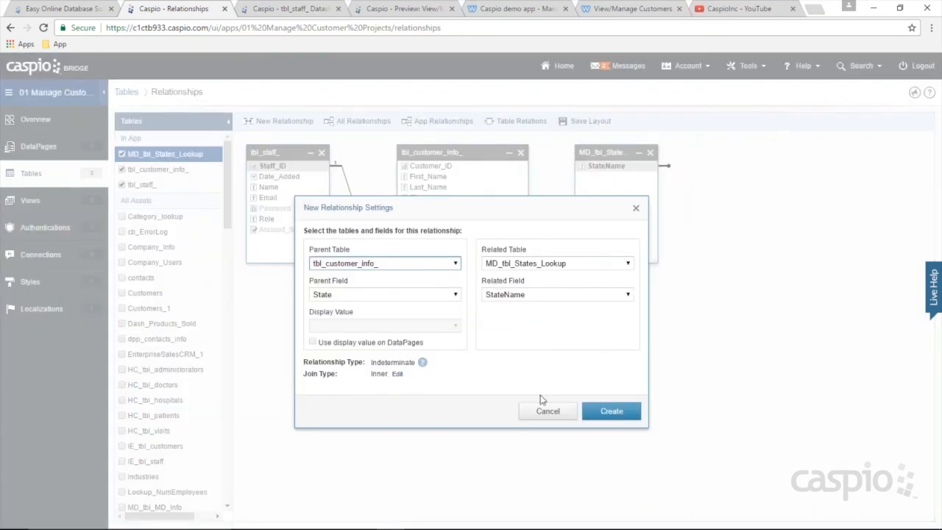
pyautogui.click(610, 410)
pyautogui.moveTo(619, 155); pyautogui.dragTo(629, 170)
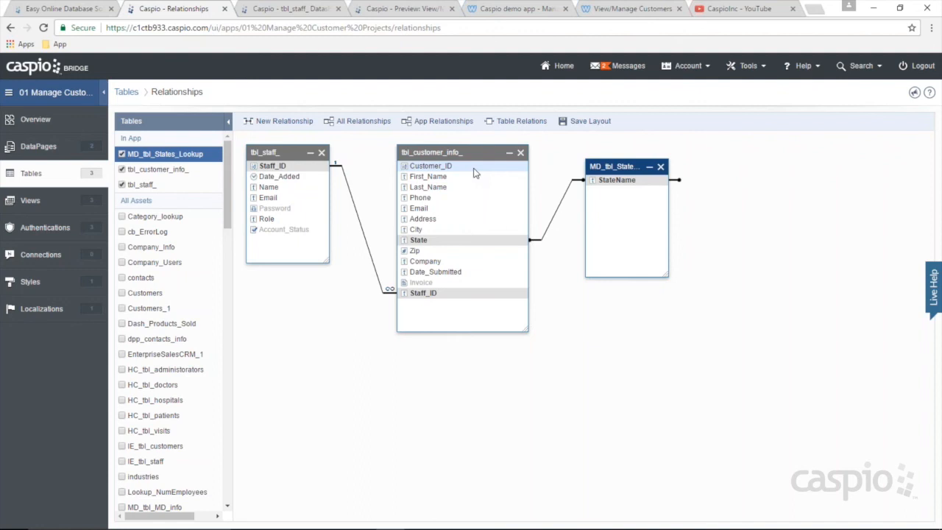
pyautogui.moveTo(621, 169); pyautogui.dragTo(282, 370)
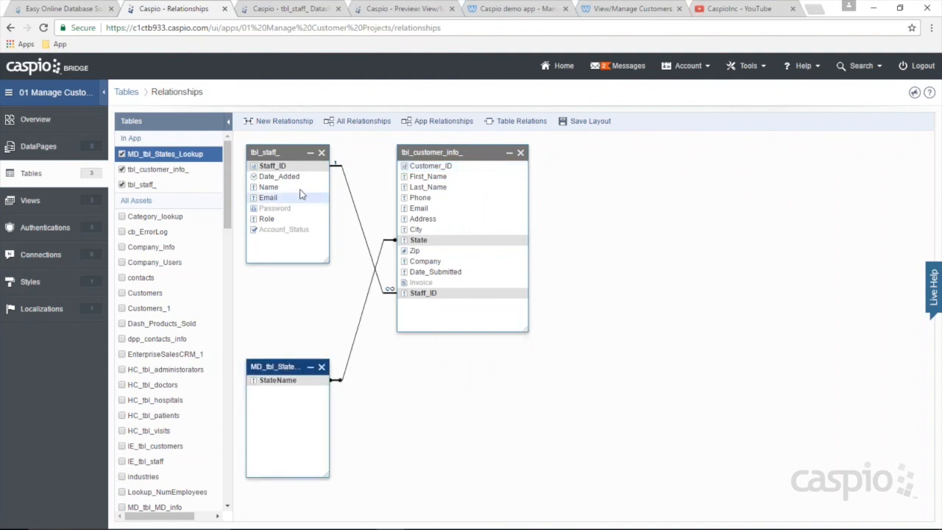
pyautogui.moveTo(465, 152); pyautogui.dragTo(468, 193)
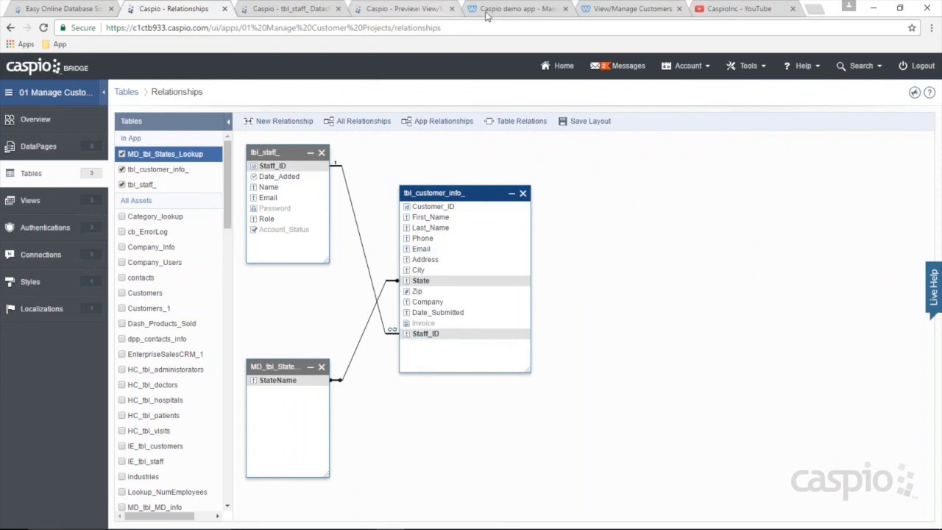
# Step: Check the state list on the demo site's Add New Customer form
pyautogui.click(507, 9)
pyautogui.click(493, 134)
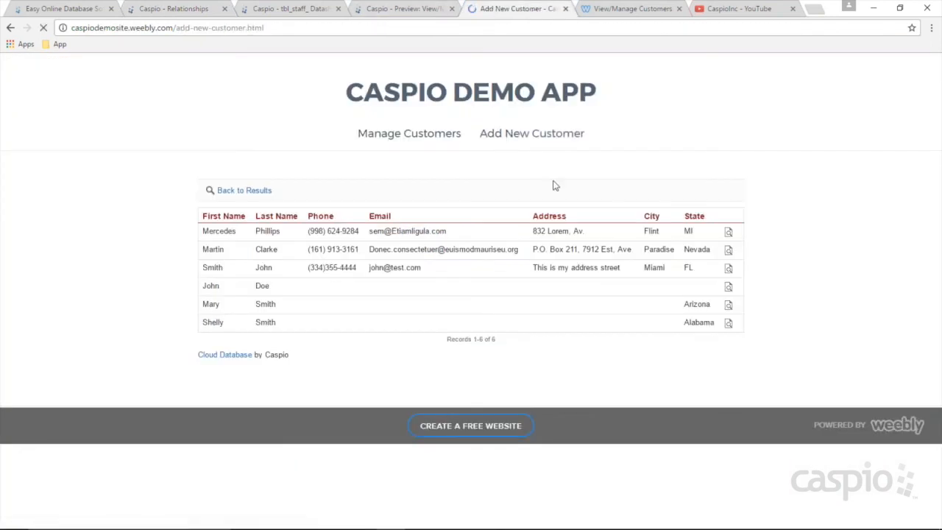
pyautogui.click(382, 317)
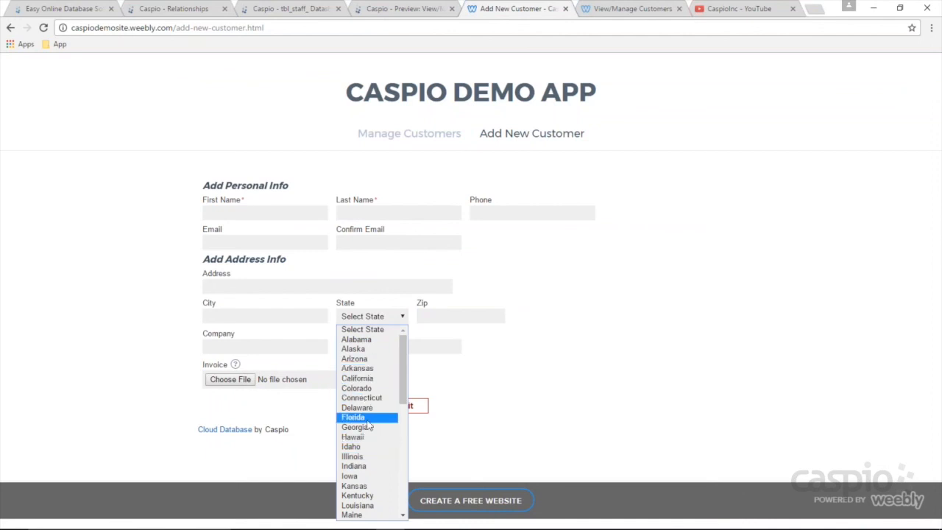
pyautogui.click(276, 10)
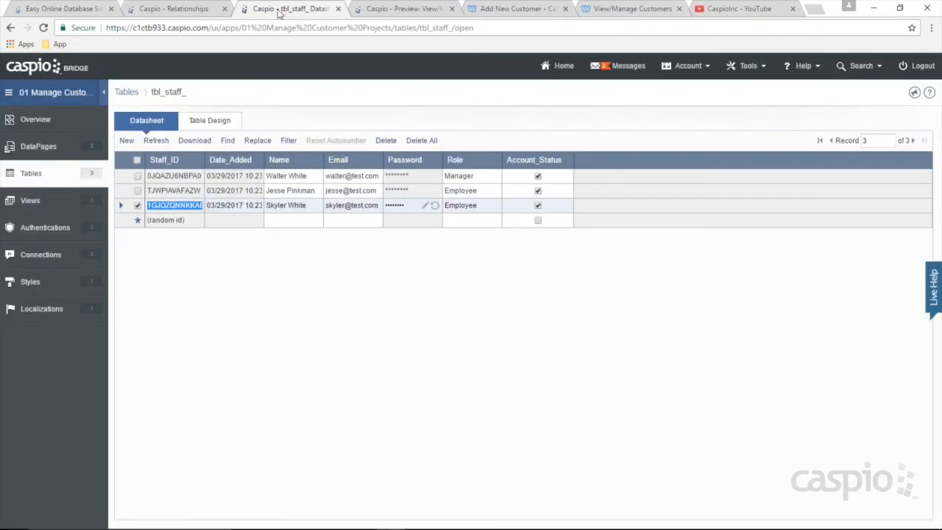
# Step: Review the relationships diagram and tbl_staff_ records, then go to the app's DataPages list
pyautogui.click(197, 10)
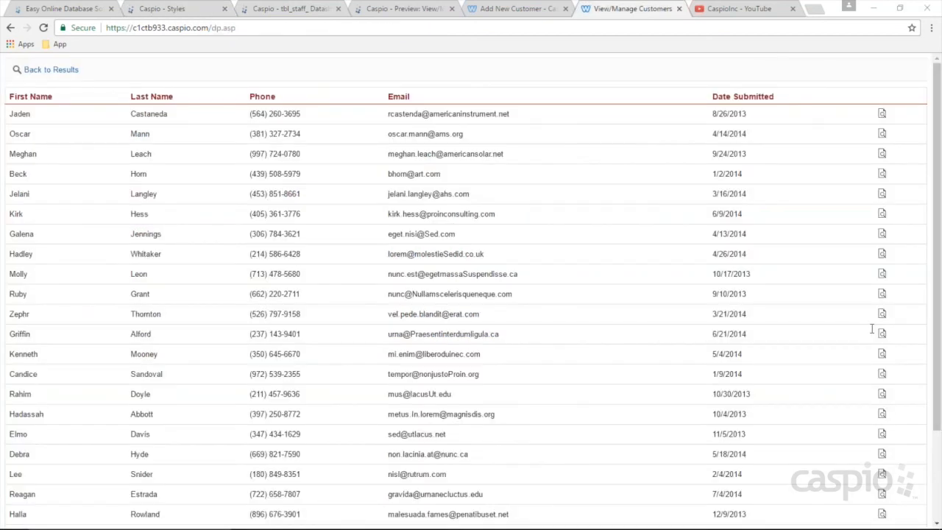
pyautogui.click(280, 10)
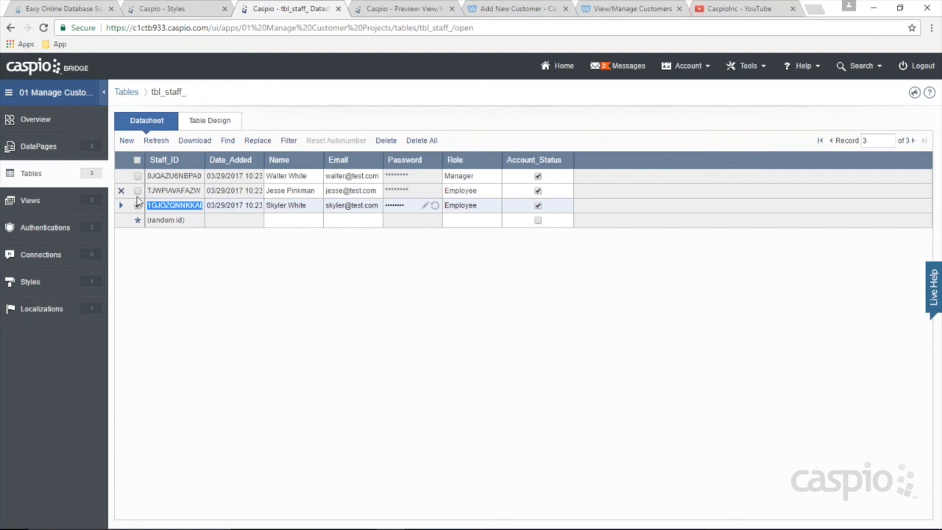
pyautogui.click(138, 205)
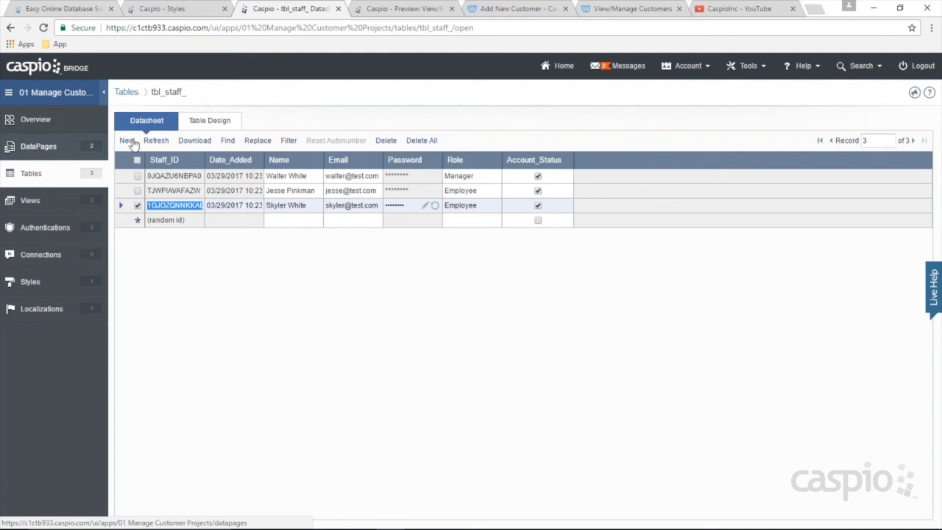
pyautogui.click(495, 13)
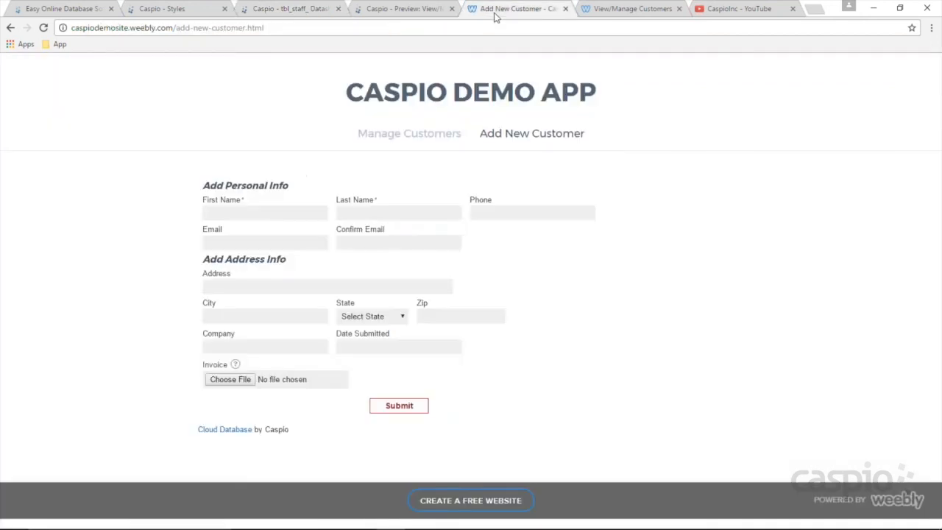
pyautogui.click(291, 11)
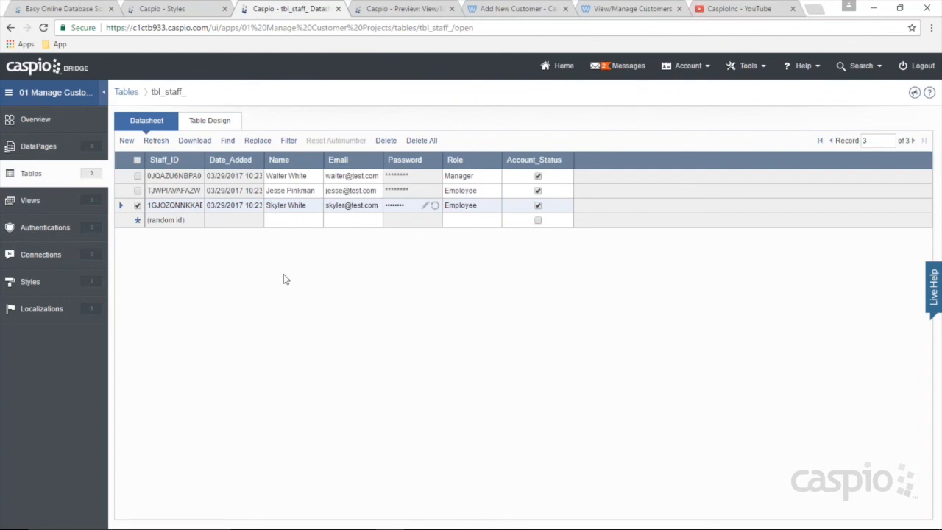
pyautogui.click(293, 225)
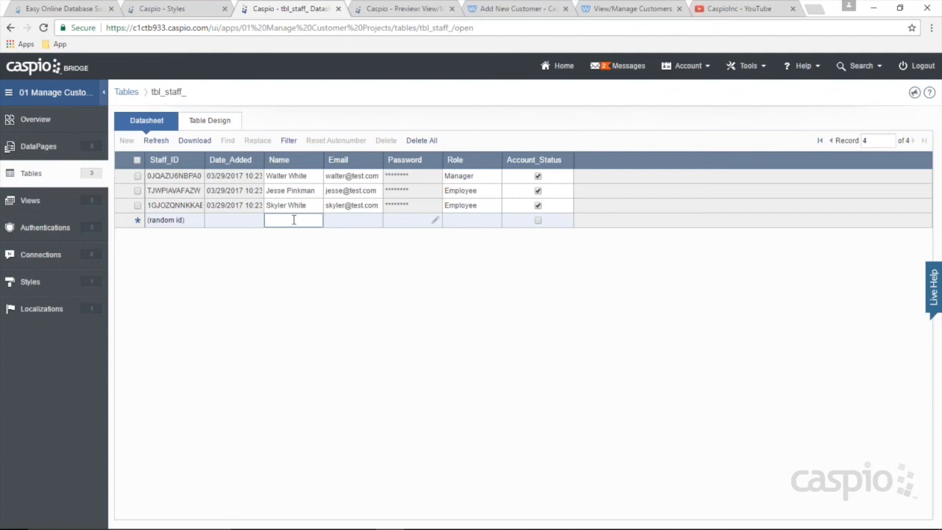
pyautogui.click(38, 145)
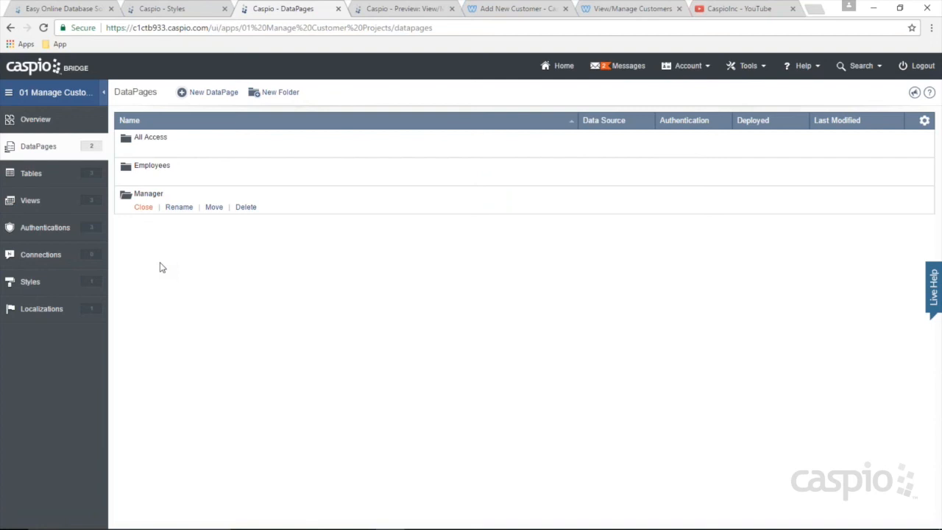
# Step: Highlight the class note about adding new employees
pyautogui.moveTo(460, 524)
pyautogui.click(419, 518)
pyautogui.moveTo(15, 279); pyautogui.dragTo(120, 277)
pyautogui.click(872, 6)
# Step: Create a Submission Form on tbl_staff_ named 'Add New Employee', Burgundy style, restricted to Mngr_Auth
pyautogui.click(212, 93)
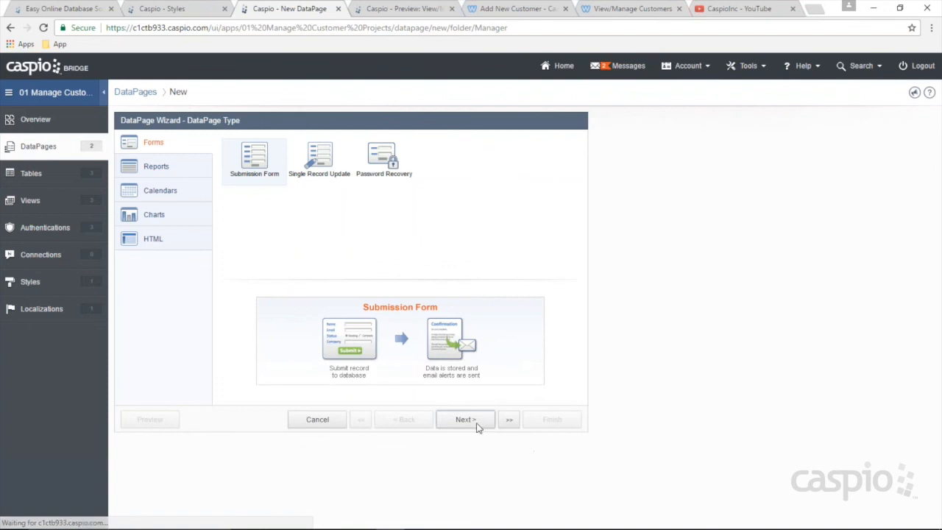
pyautogui.click(467, 361)
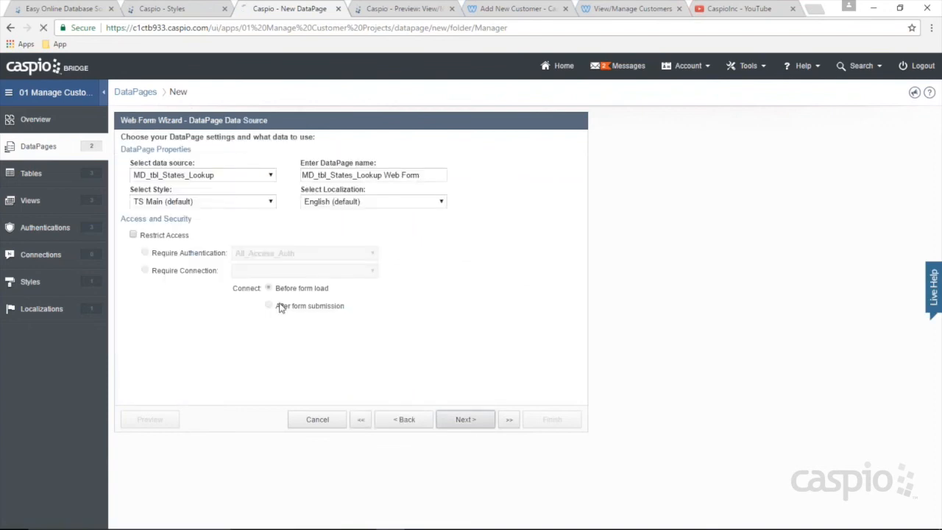
pyautogui.click(252, 178)
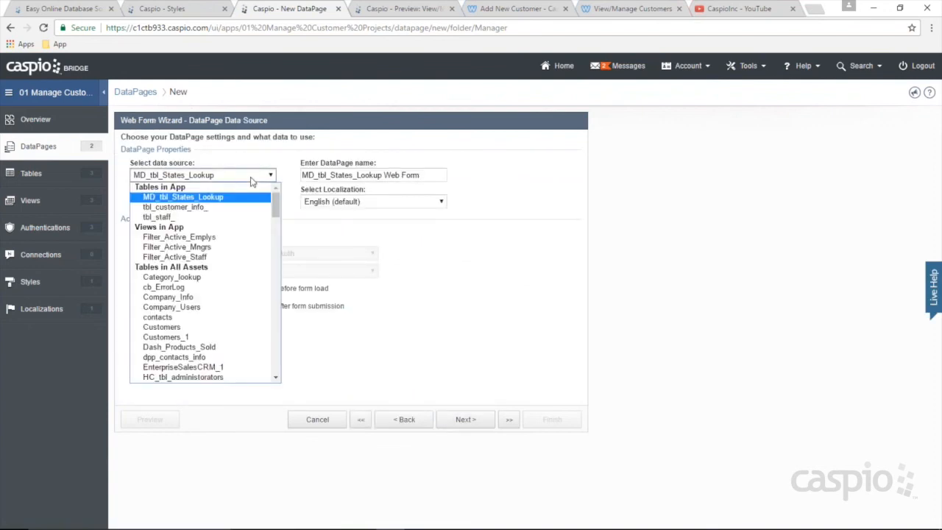
pyautogui.click(166, 216)
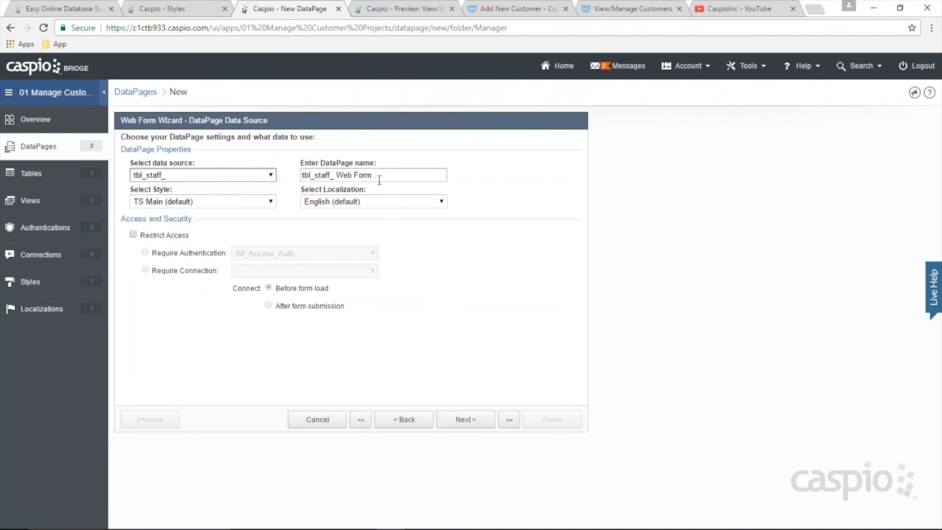
pyautogui.press('Tab')
pyautogui.write('Add New Employee')
pyautogui.click(265, 201)
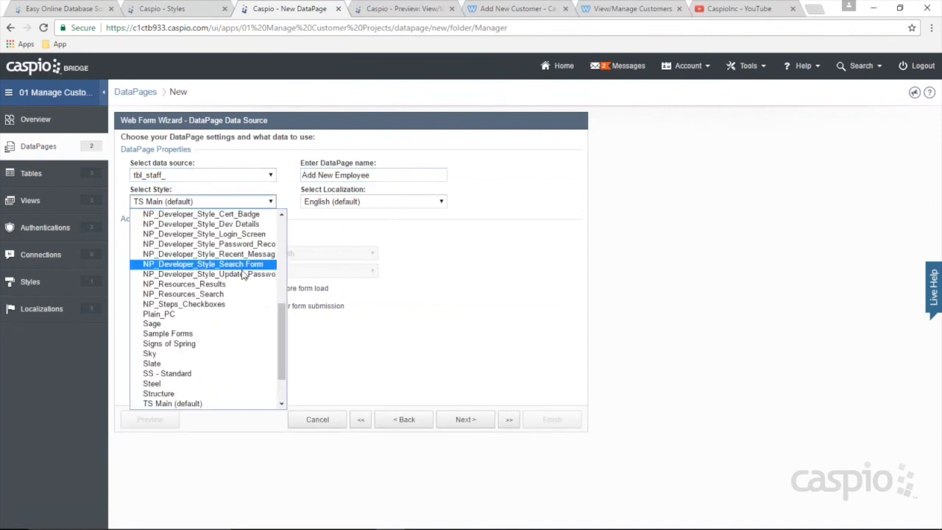
pyautogui.click(184, 225)
pyautogui.click(133, 235)
pyautogui.click(278, 256)
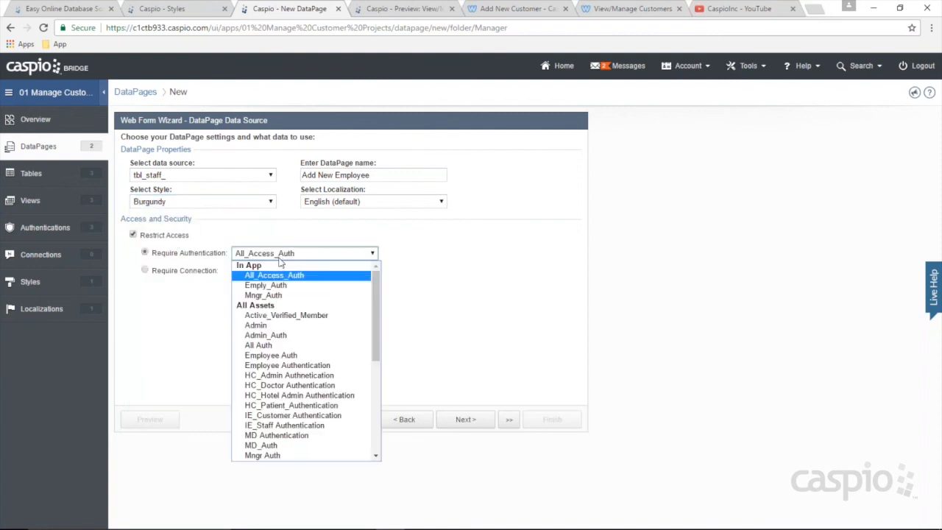
pyautogui.click(281, 296)
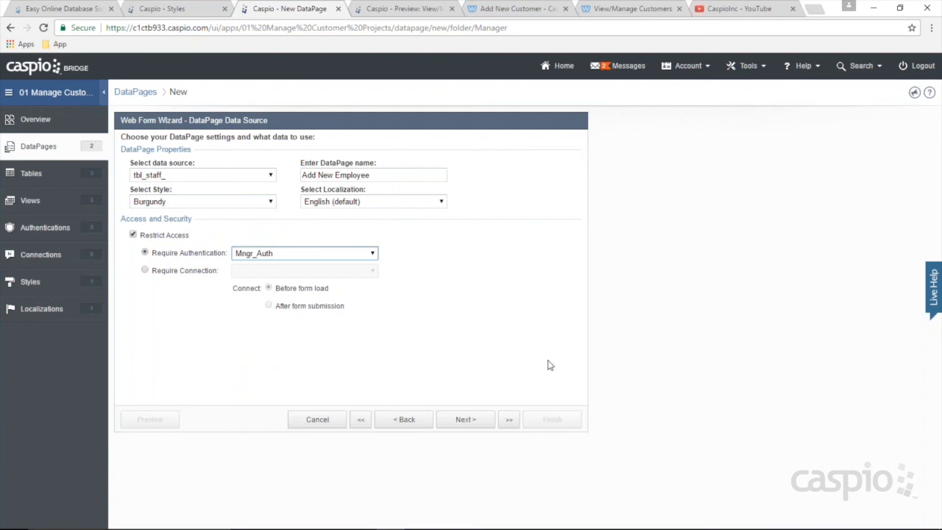
pyautogui.click(450, 420)
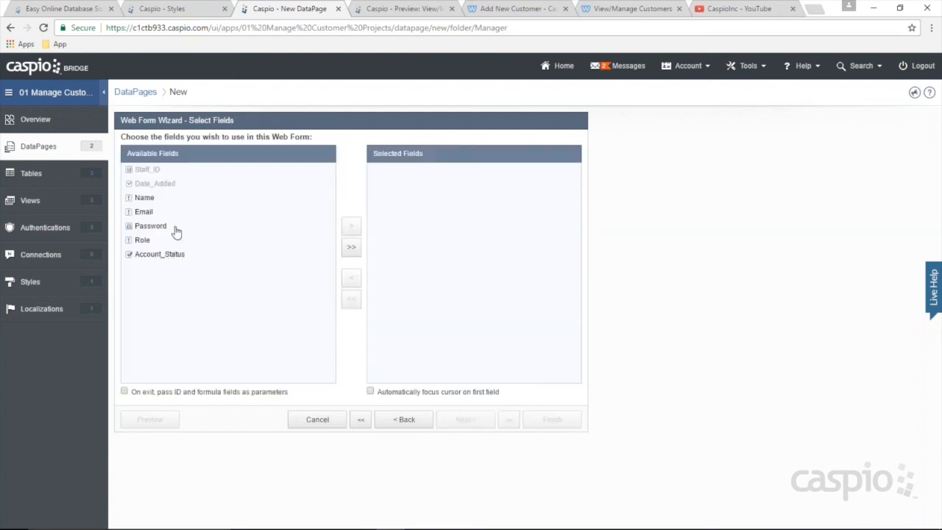
# Step: Add all tbl_staff_ fields to the form and make Email an email input
pyautogui.click(351, 247)
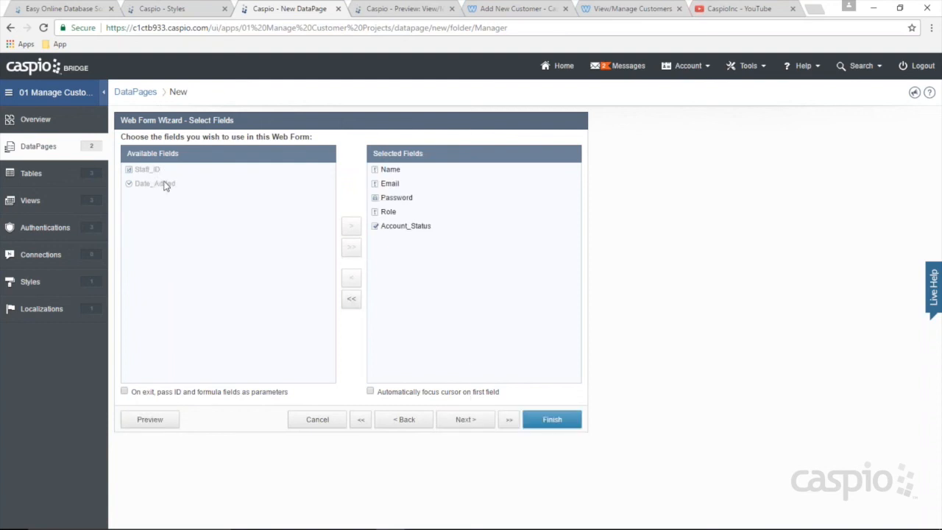
pyautogui.click(465, 420)
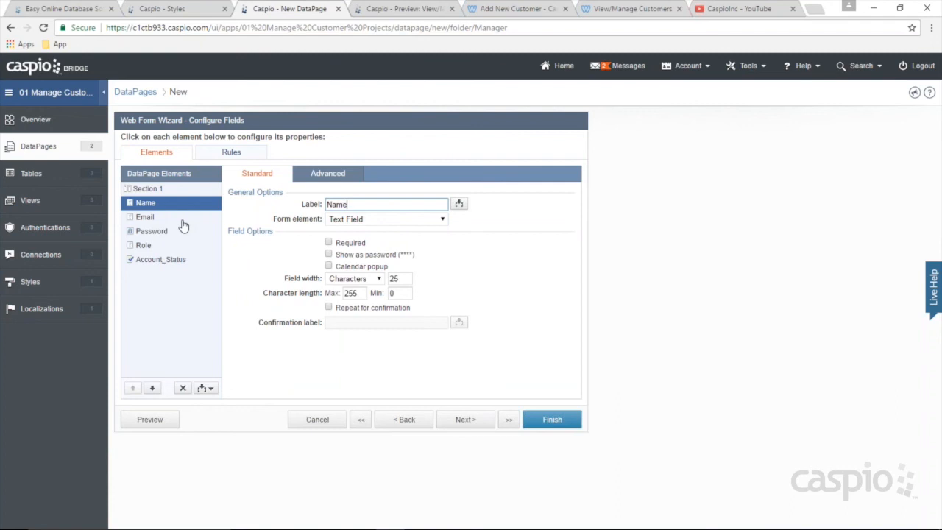
pyautogui.click(148, 218)
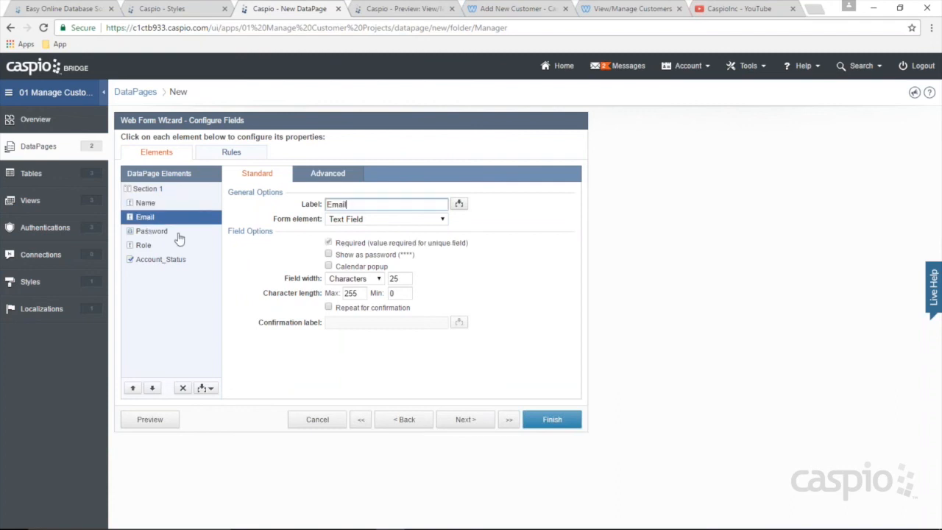
pyautogui.click(361, 220)
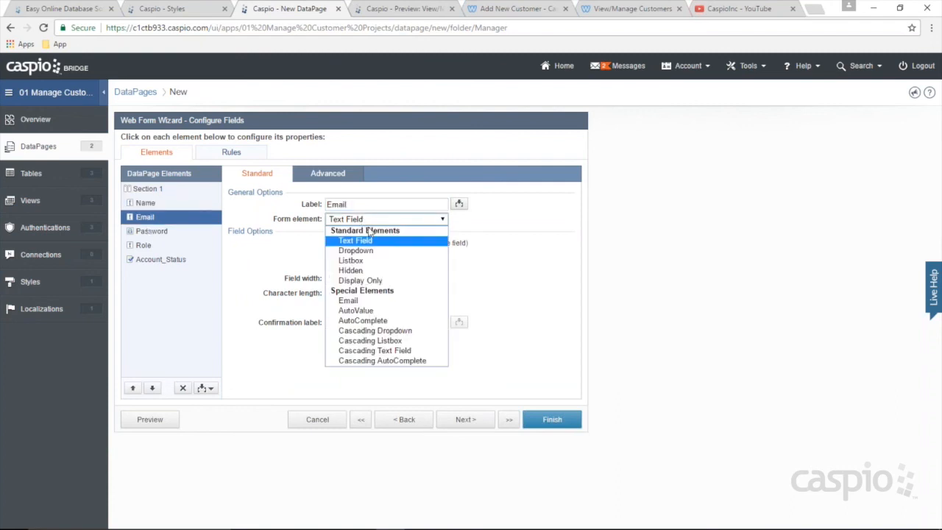
pyautogui.click(364, 302)
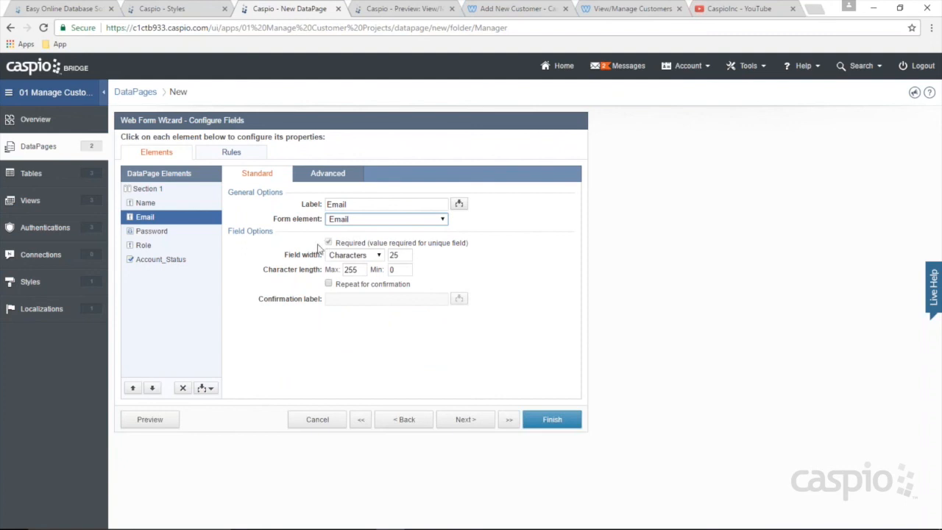
# Step: Make Password show its strength and require a Fair minimum strength
pyautogui.click(161, 233)
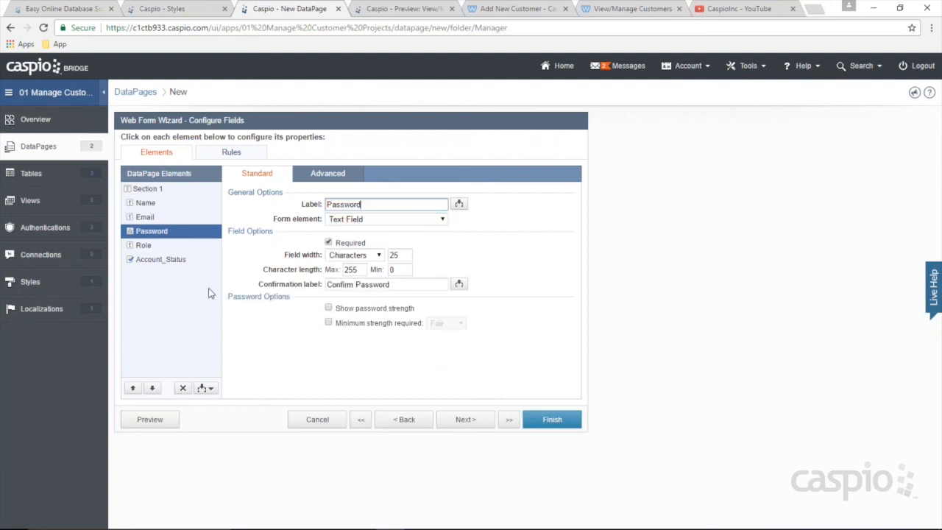
pyautogui.click(329, 308)
pyautogui.click(328, 323)
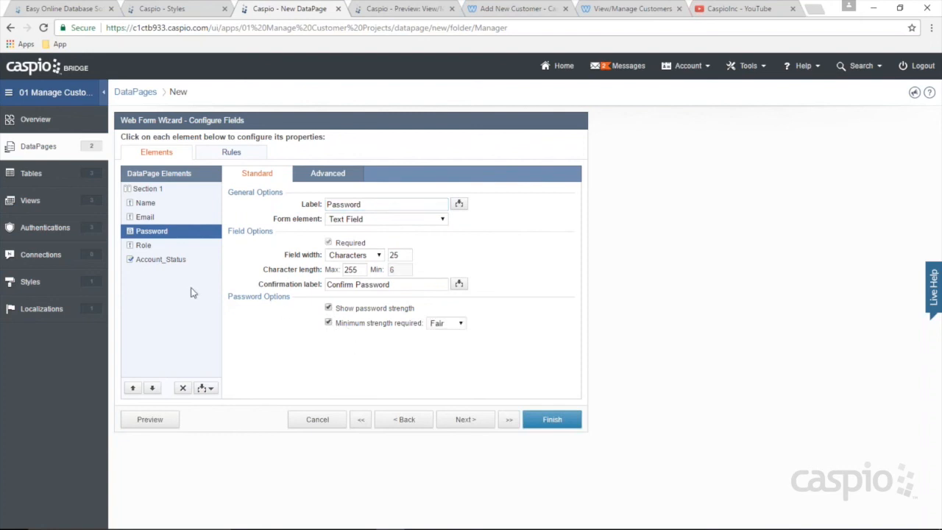
pyautogui.click(145, 248)
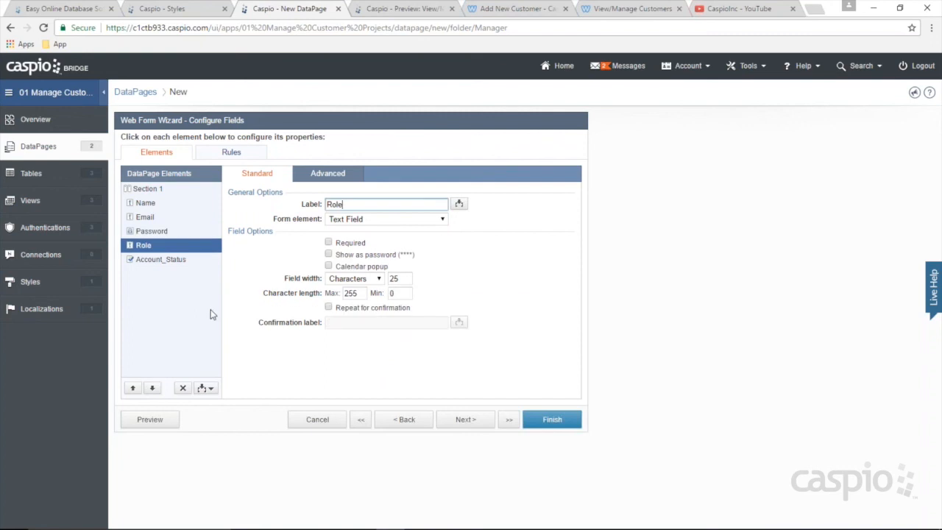
# Step: Make Role radio buttons with the choices Manager and Employee
pyautogui.click(376, 218)
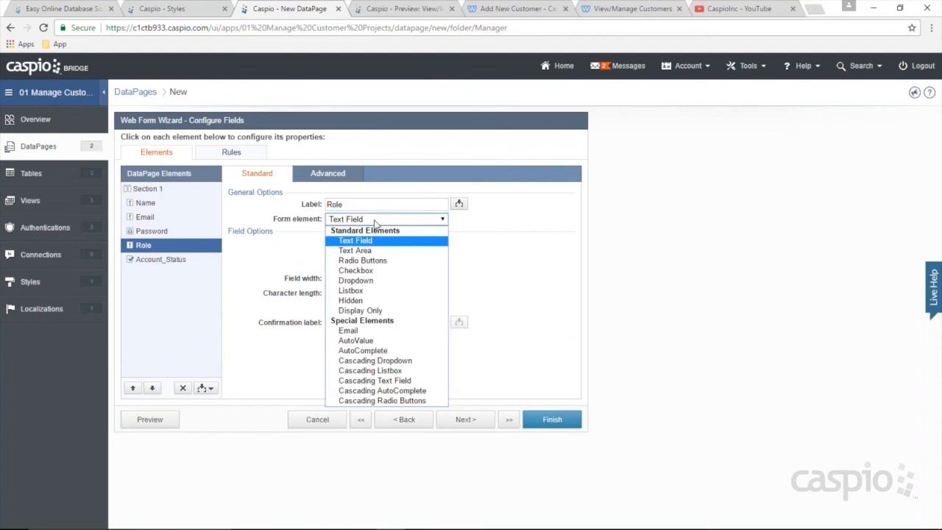
pyautogui.click(362, 260)
pyautogui.click(342, 308)
pyautogui.write('Manager')
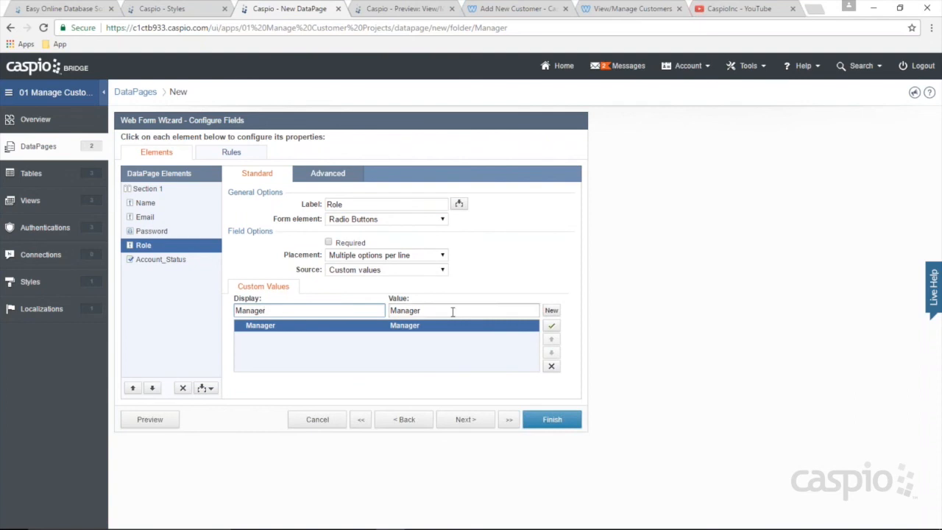
pyautogui.click(551, 310)
pyautogui.write('Employee')
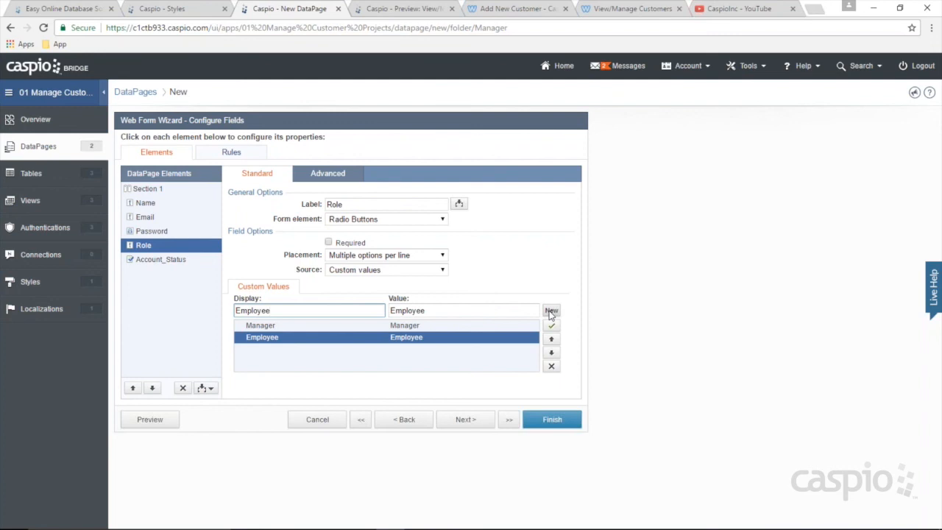
# Step: Label the Account_Status checkbox 'Check to allow employee l…' and finish the DataPage
pyautogui.click(162, 262)
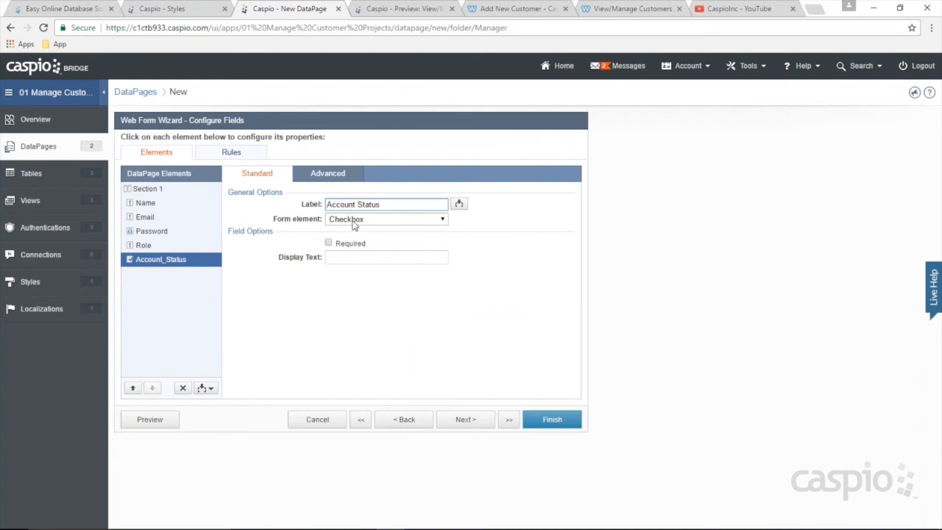
pyautogui.click(345, 259)
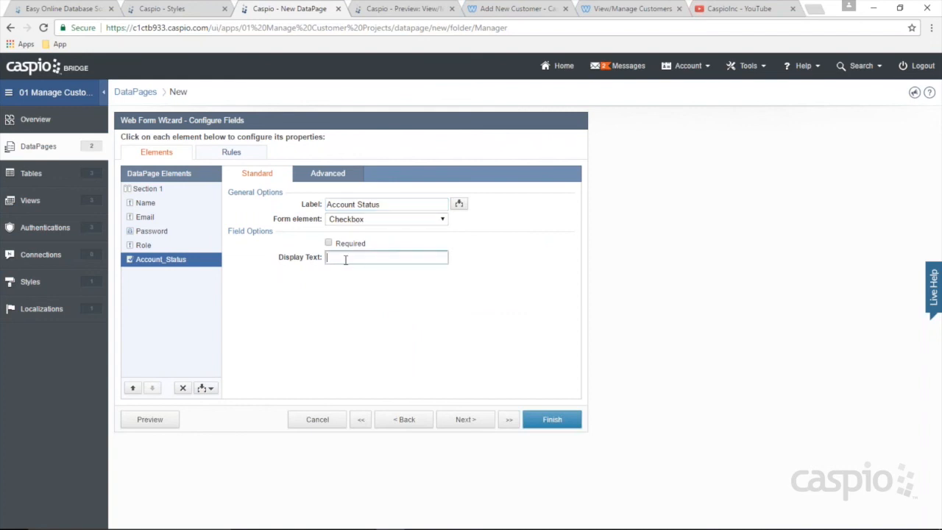
pyautogui.write('Check to allow employee login')
pyautogui.click(552, 418)
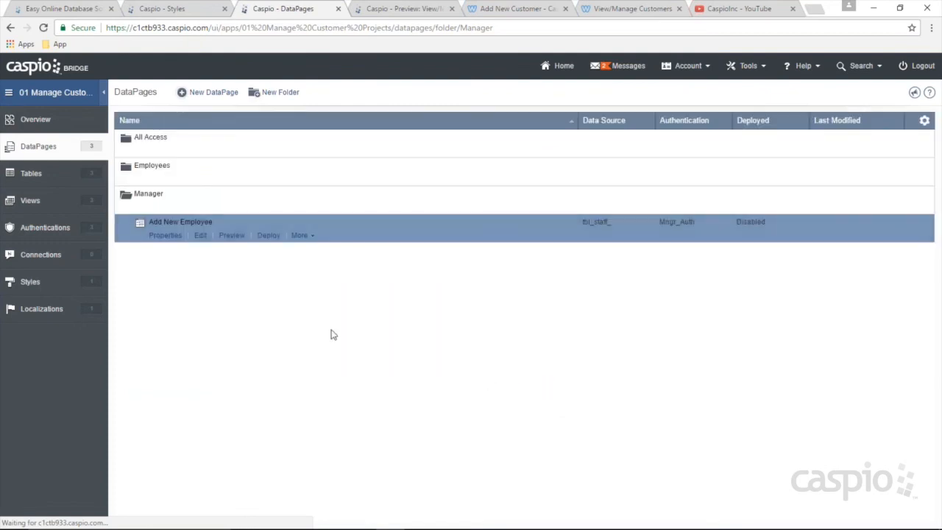
# Step: Enable Add New Employee as a direct-URL deployment and copy its link
pyautogui.click(269, 235)
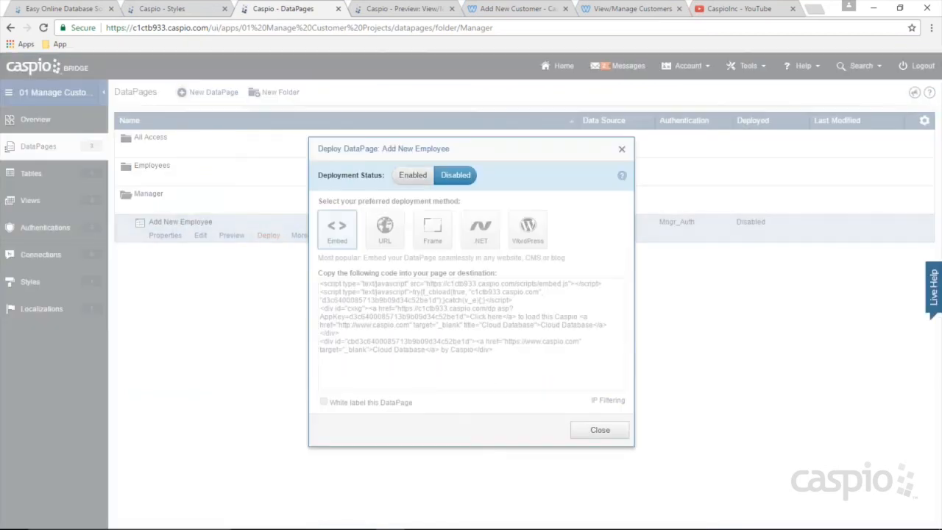
pyautogui.click(413, 175)
pyautogui.click(384, 230)
pyautogui.click(406, 305)
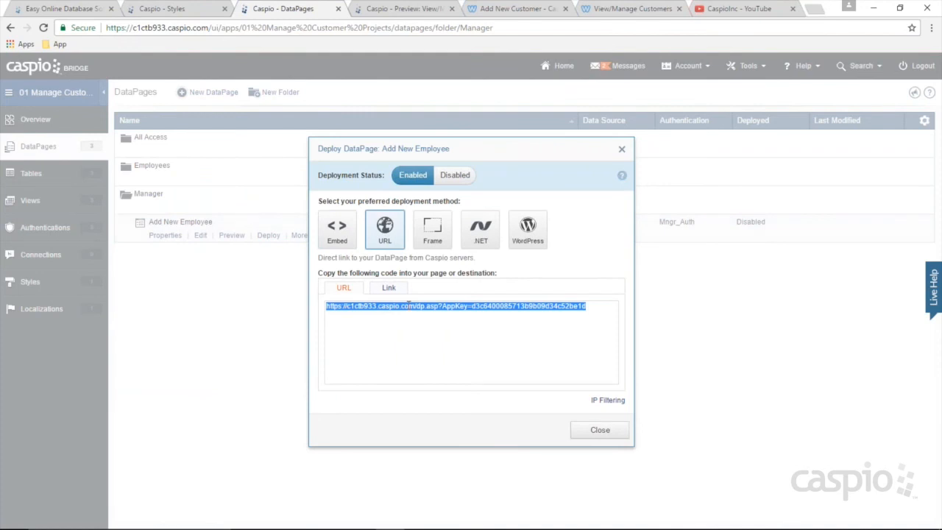
pyautogui.click(600, 430)
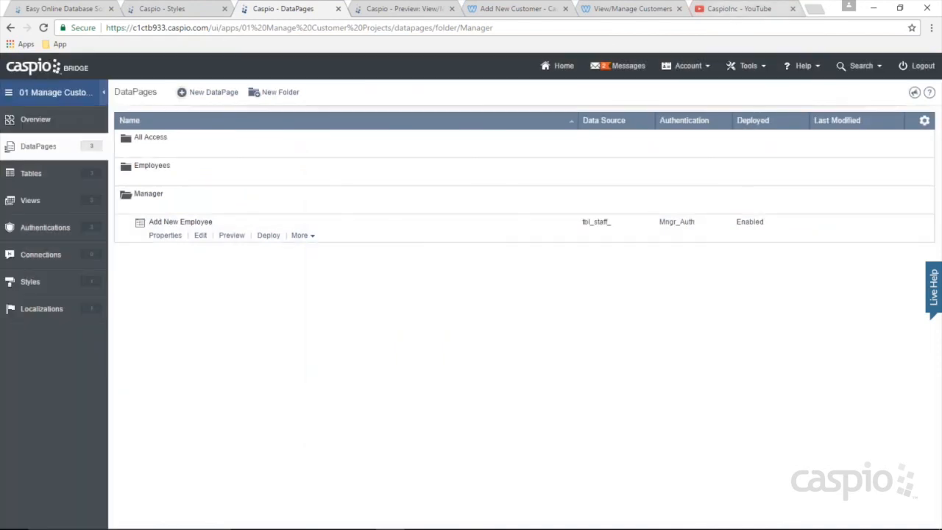
# Step: Load the copied Add New Employee URL in another browser tab
pyautogui.click(736, 8)
pyautogui.click(723, 26)
pyautogui.hotkey('ctrl', 'v')
pyautogui.press('Return')
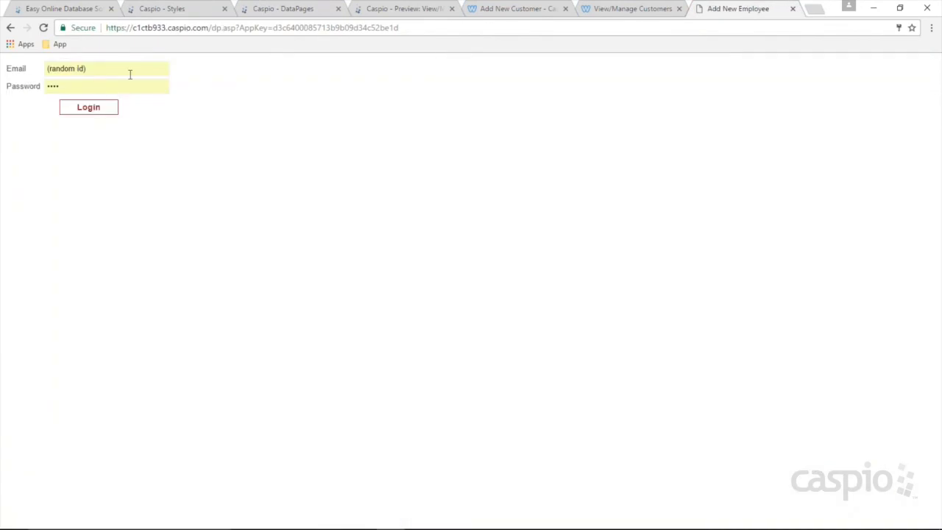
# Step: Log in with the manager's email and password after a first rejected attempt
pyautogui.moveTo(130, 71); pyautogui.dragTo(13, 73)
pyautogui.write('jesse@test.com')
pyautogui.press('Tab')
pyautogui.press('Return')
pyautogui.moveTo(84, 77); pyautogui.dragTo(10, 81)
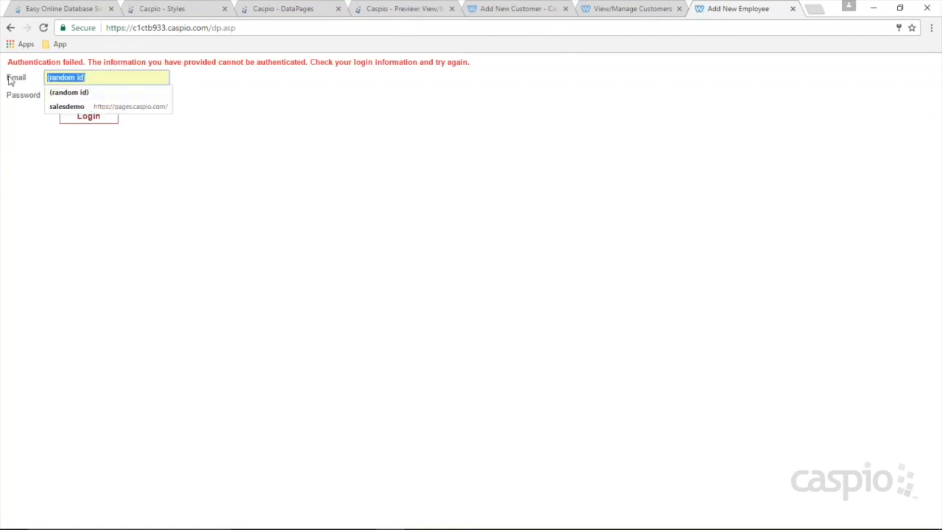
pyautogui.write('walter@test.com')
pyautogui.press('Tab')
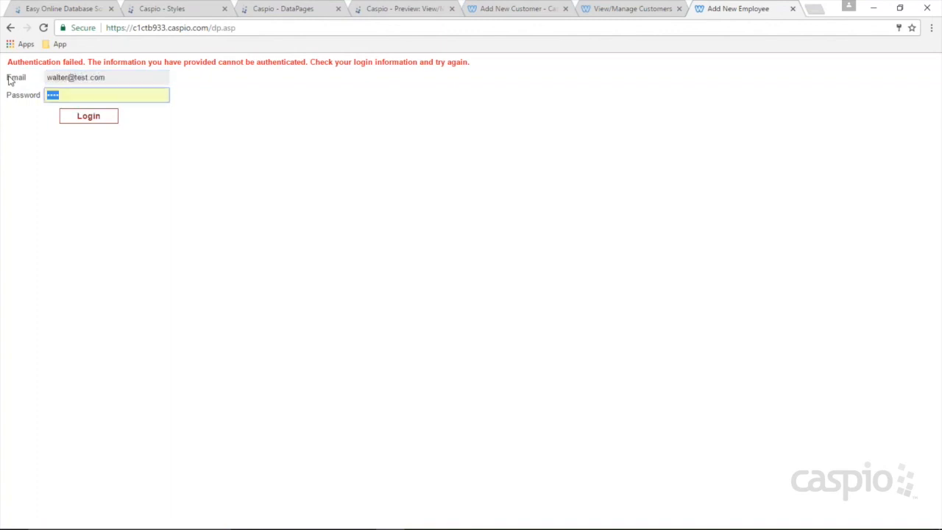
pyautogui.write('test')
pyautogui.press('Return')
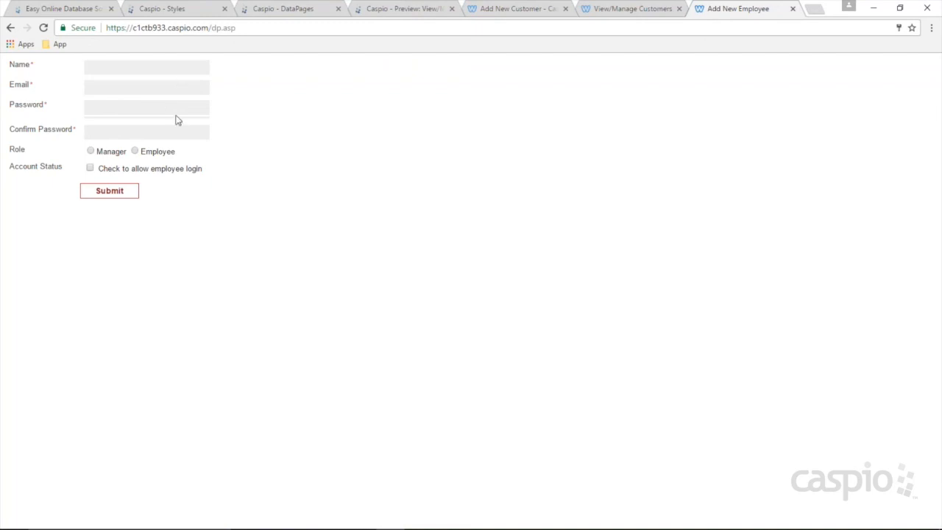
# Step: Enter the new staff member's name, email, password and confirmation, choosing the Employee role
pyautogui.press('Tab')
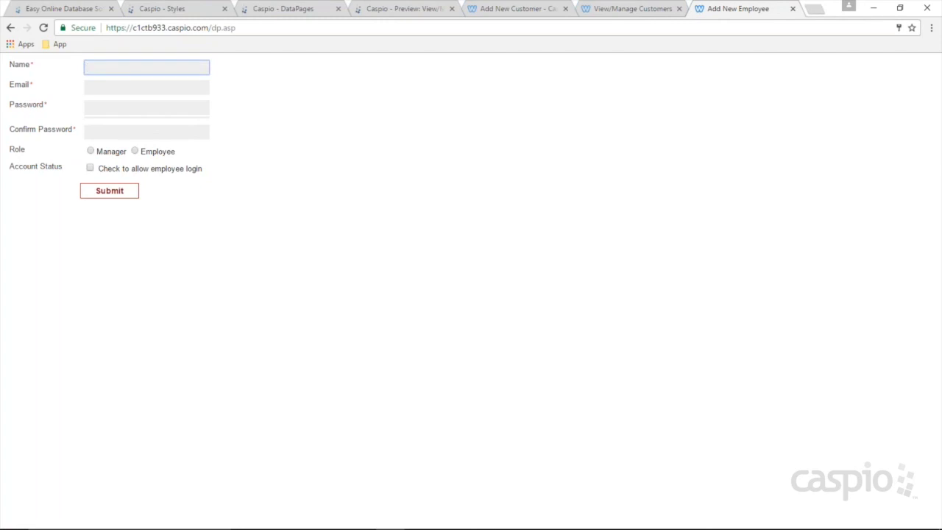
pyautogui.press('Tab')
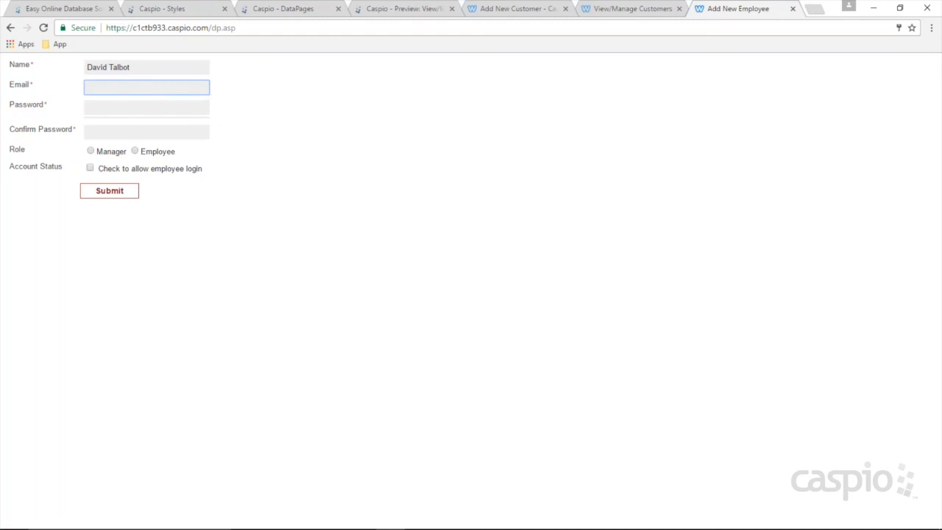
pyautogui.write('david@test.com')
pyautogui.press('Tab')
pyautogui.write('test123')
pyautogui.click(194, 140)
pyautogui.write('t')
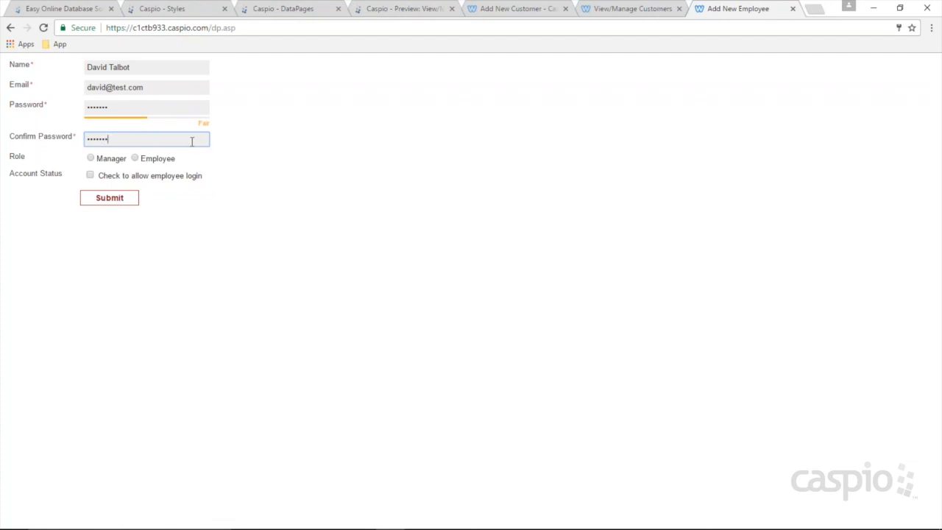
pyautogui.click(134, 160)
# Step: Submit the new employee record and return to Caspio Bridge's DataPages list
pyautogui.click(120, 203)
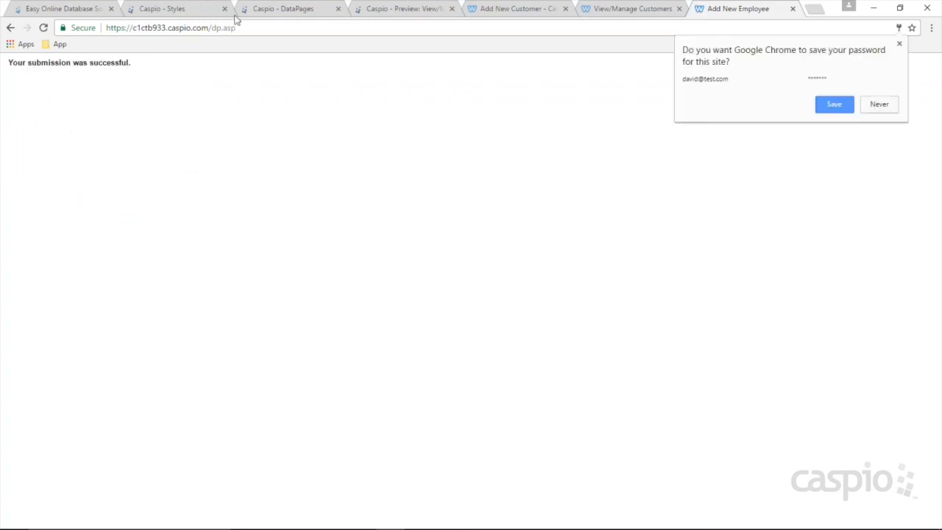
pyautogui.click(180, 8)
pyautogui.click(29, 148)
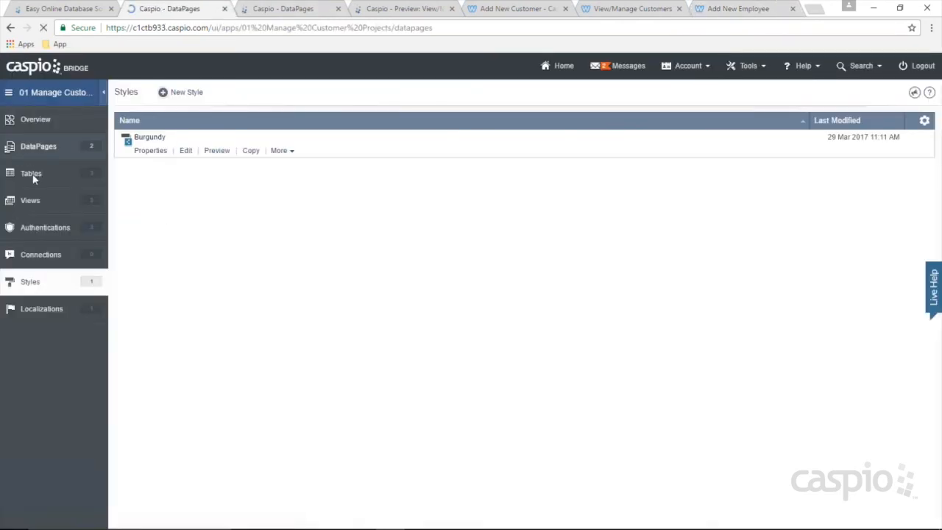
pyautogui.click(34, 177)
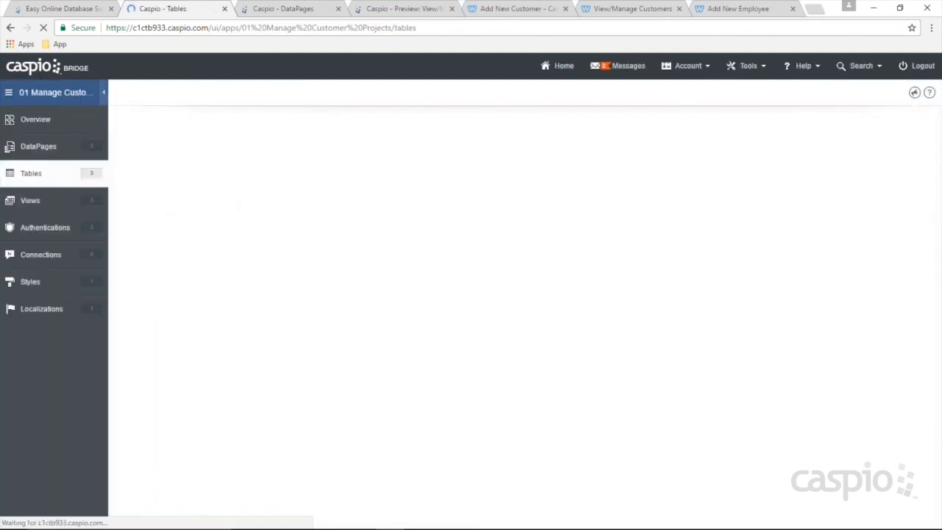
pyautogui.click(187, 206)
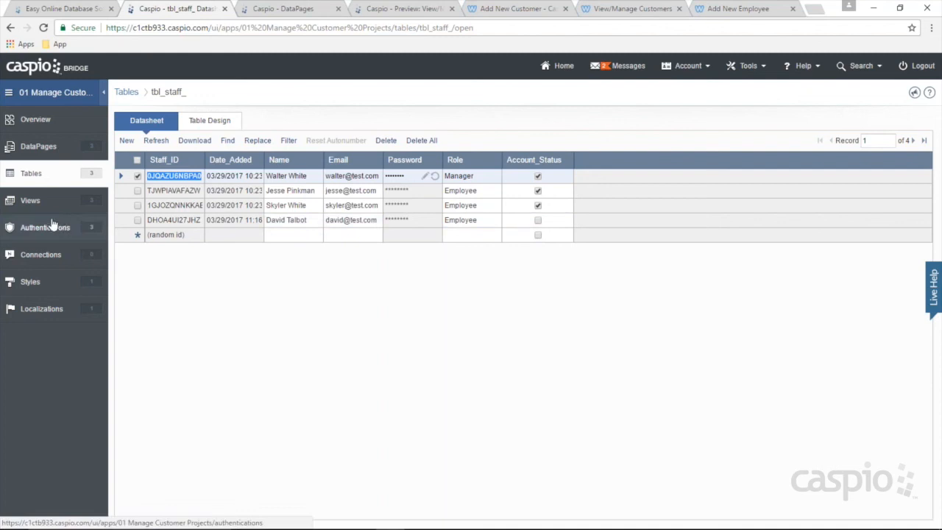
pyautogui.click(31, 200)
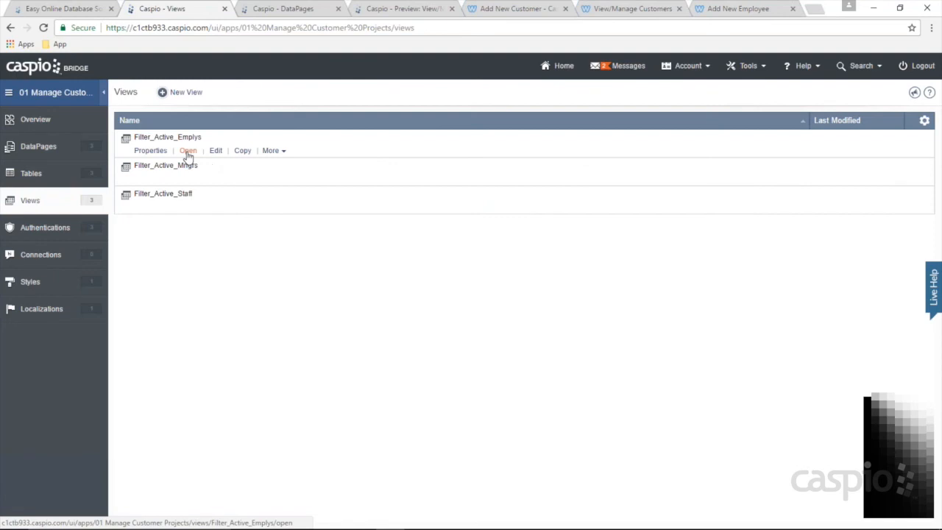
pyautogui.click(188, 150)
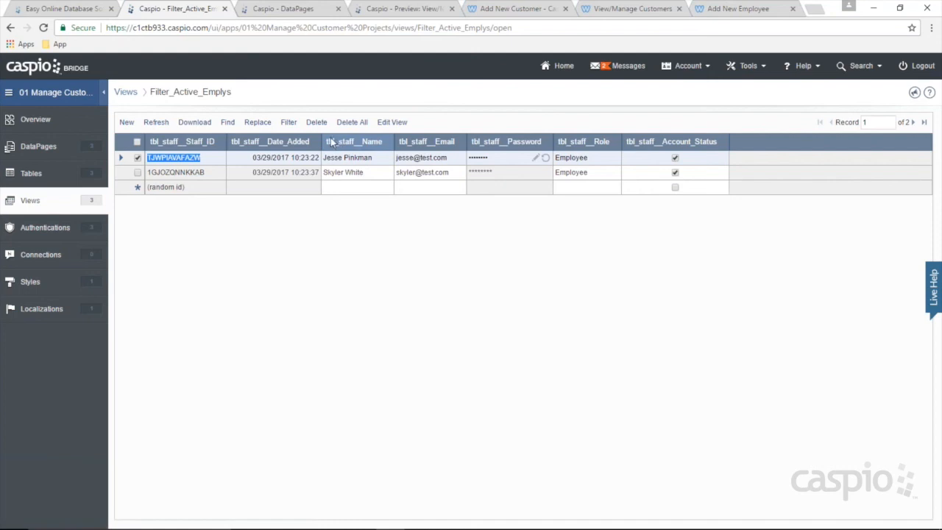
pyautogui.click(43, 174)
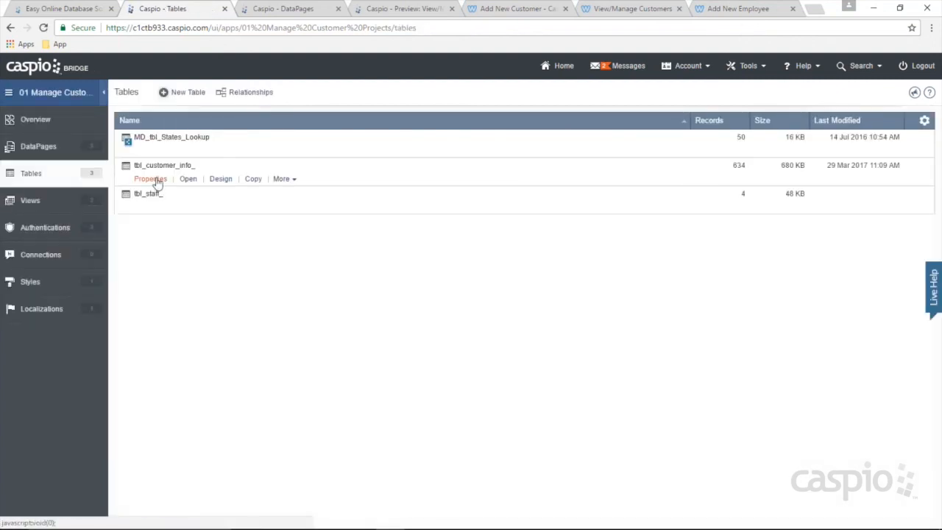
pyautogui.click(187, 207)
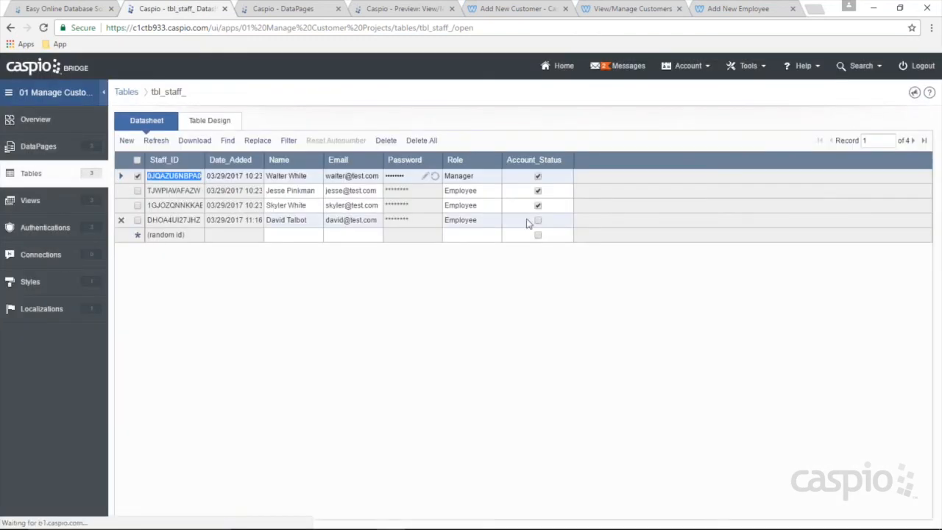
pyautogui.click(38, 145)
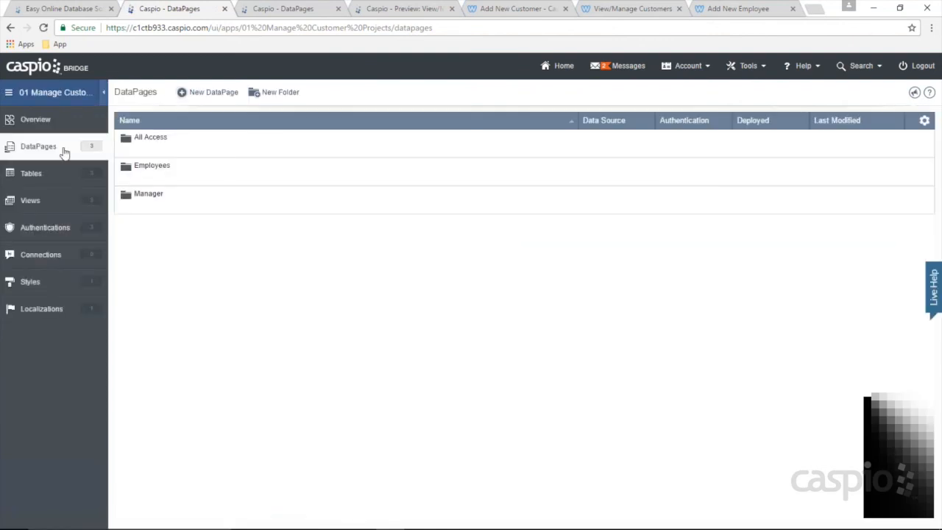
# Step: Start a report DataPage in the Manager folder using tbl_staff_ as its data source
pyautogui.click(144, 207)
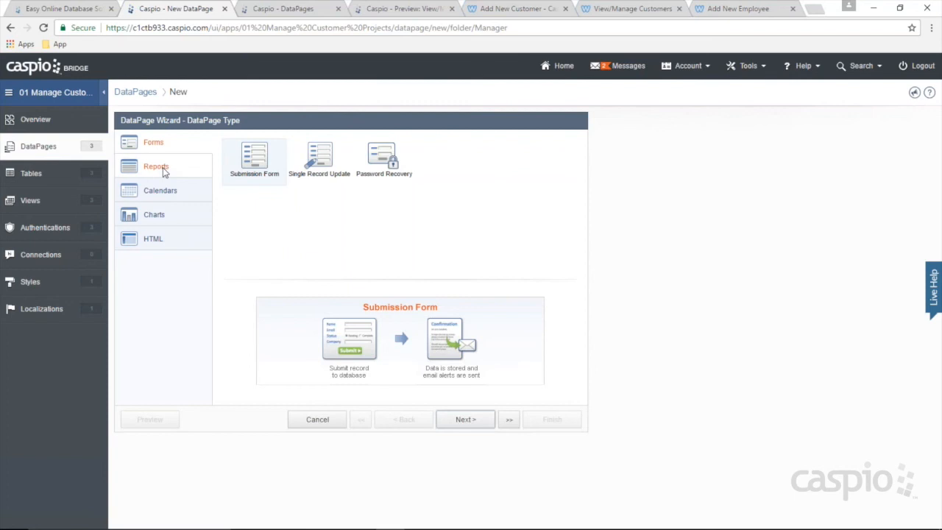
pyautogui.doubleClick(164, 168)
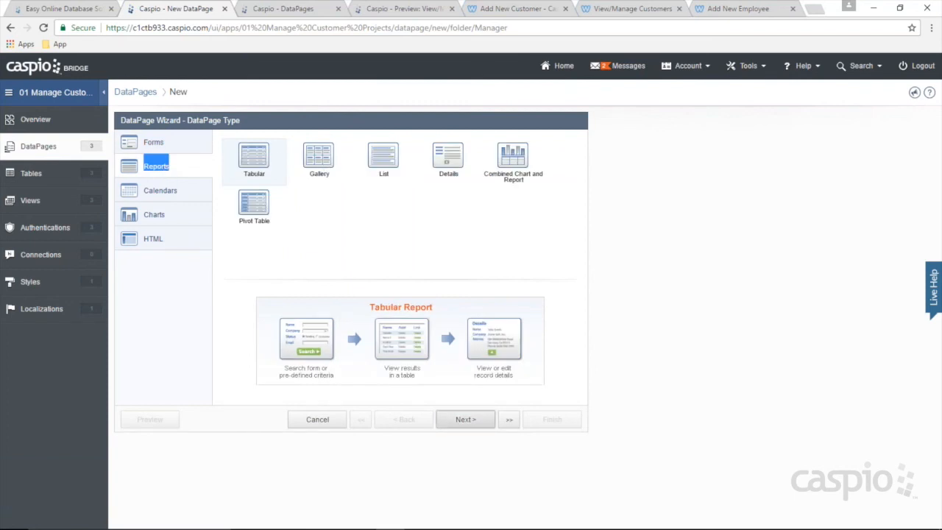
pyautogui.click(460, 419)
pyautogui.click(196, 180)
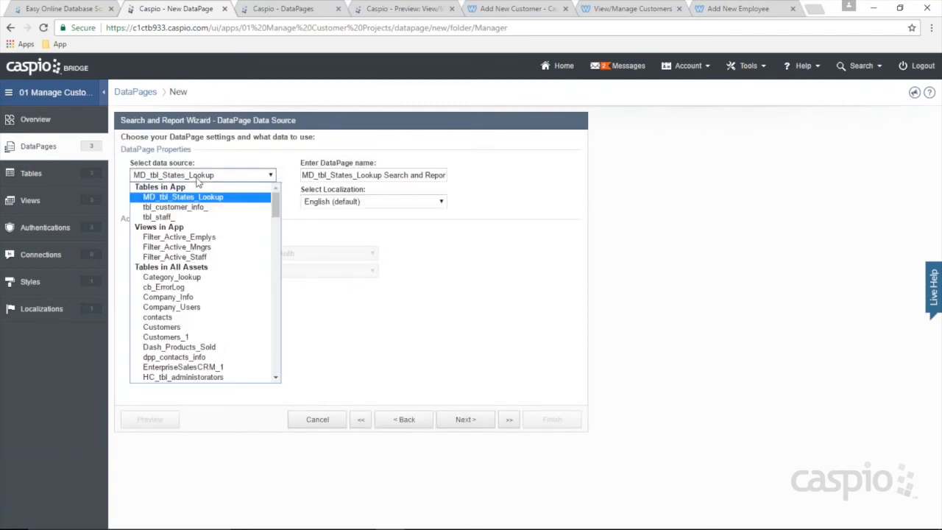
pyautogui.click(179, 216)
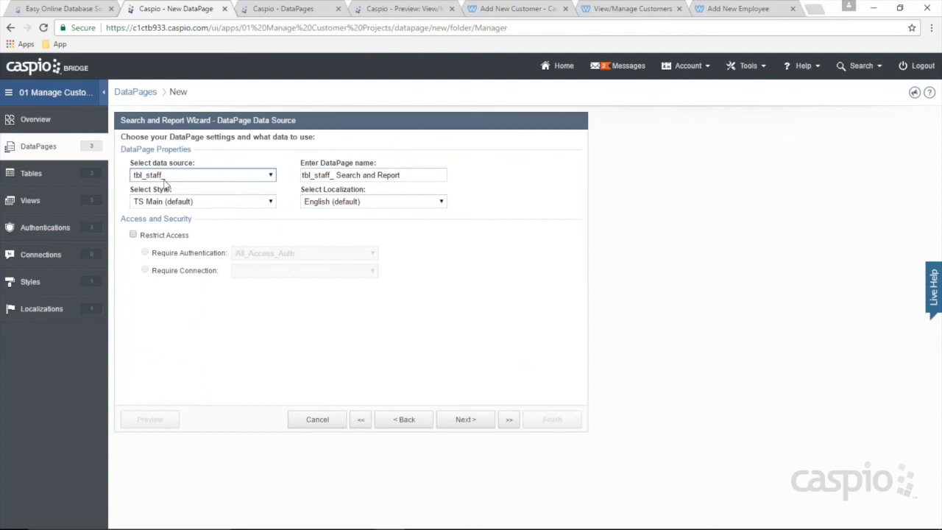
# Step: Name it View/Manage Staff with Burgundy style, Mngr_Auth access, and pre-defined filter criteria
pyautogui.moveTo(408, 176); pyautogui.dragTo(298, 175)
pyautogui.write('View/Manage Staff')
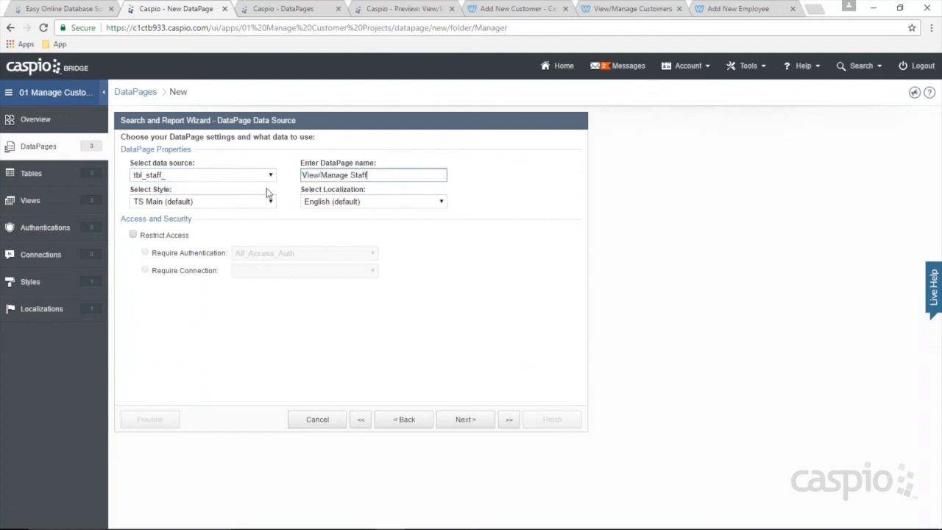
pyautogui.click(254, 203)
pyautogui.click(213, 225)
pyautogui.click(164, 236)
pyautogui.click(265, 253)
pyautogui.click(264, 295)
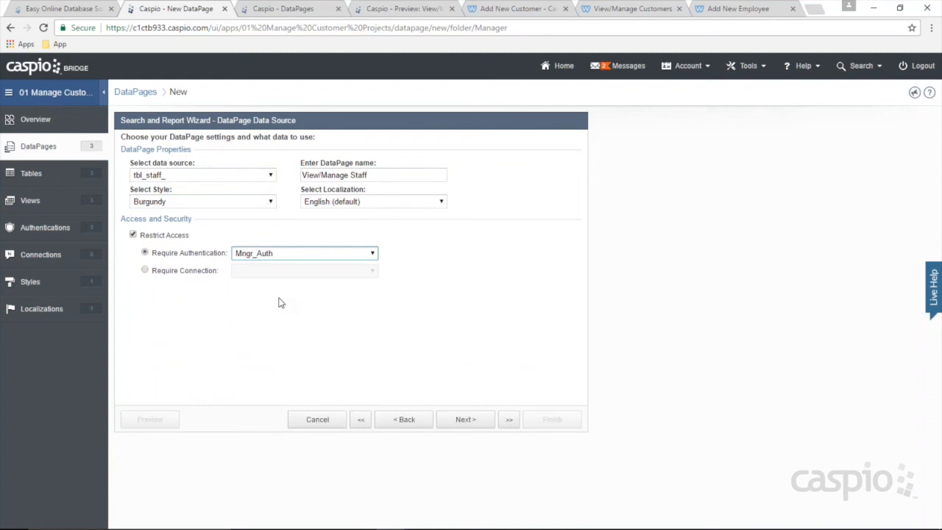
pyautogui.click(468, 419)
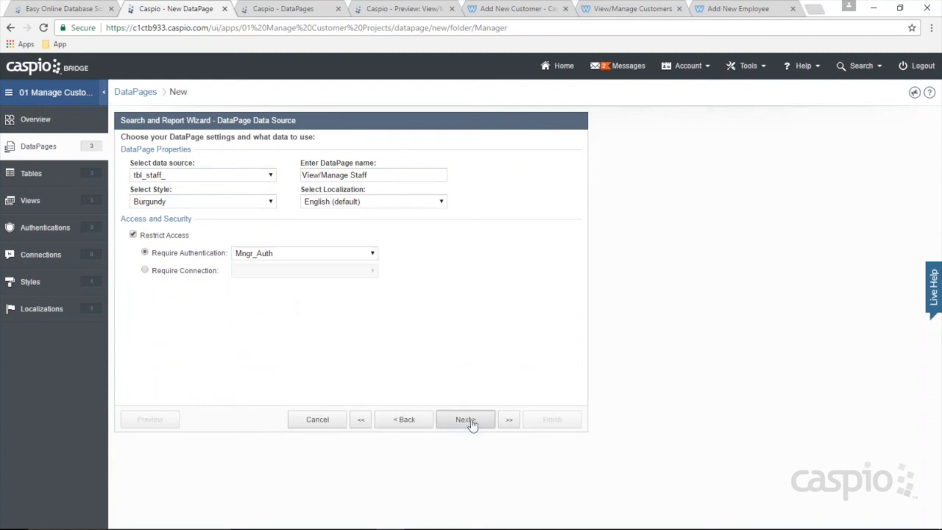
pyautogui.click(171, 195)
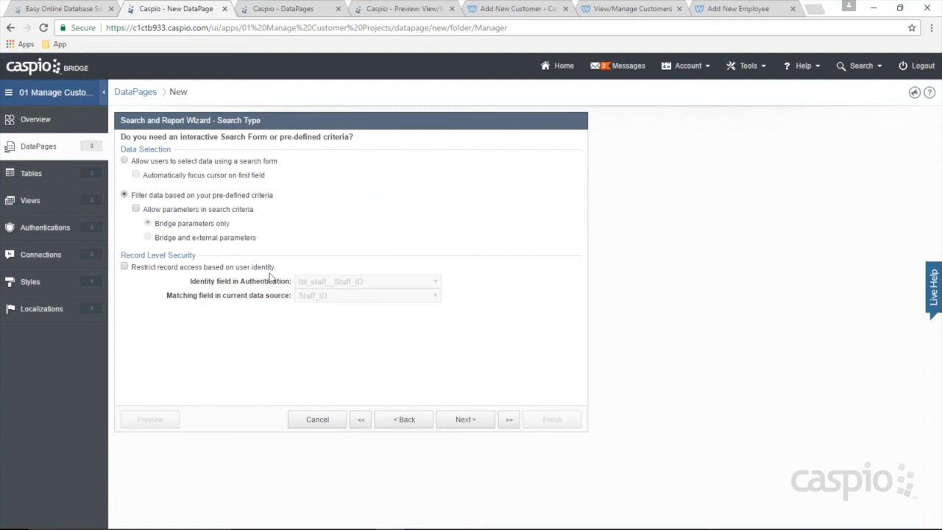
# Step: Skip filtering fields and add every field except Password to the results
pyautogui.click(463, 418)
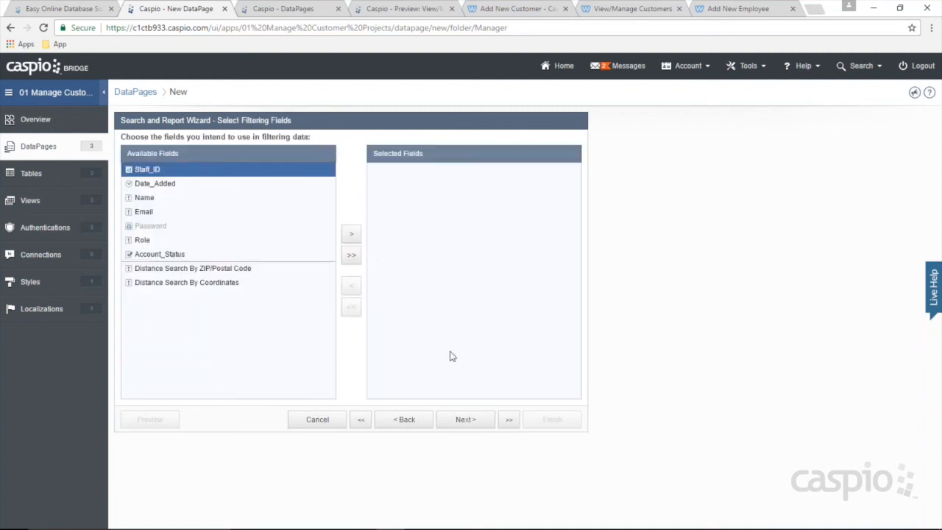
pyautogui.click(463, 421)
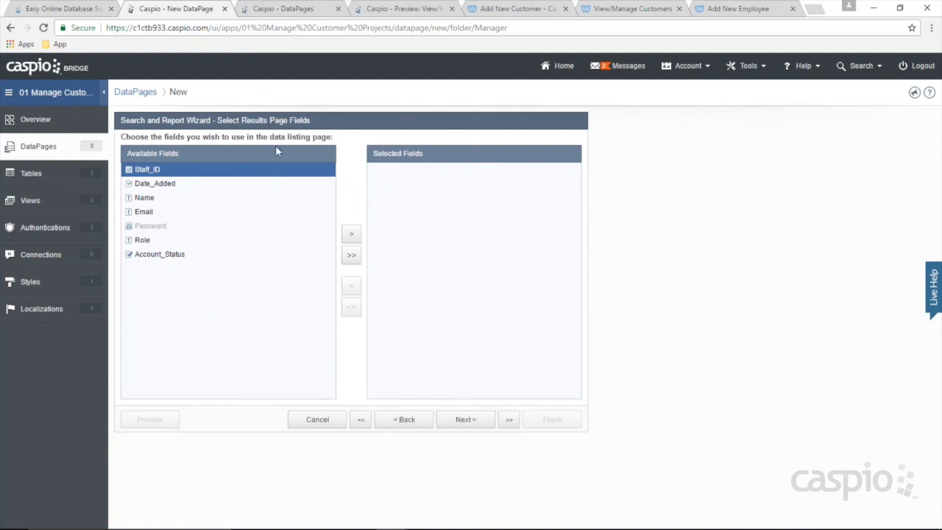
pyautogui.click(353, 255)
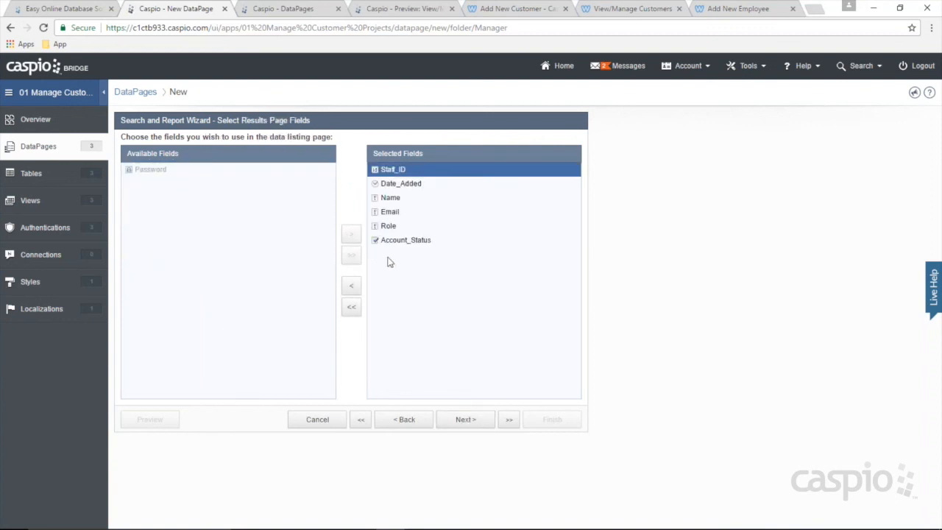
pyautogui.click(463, 421)
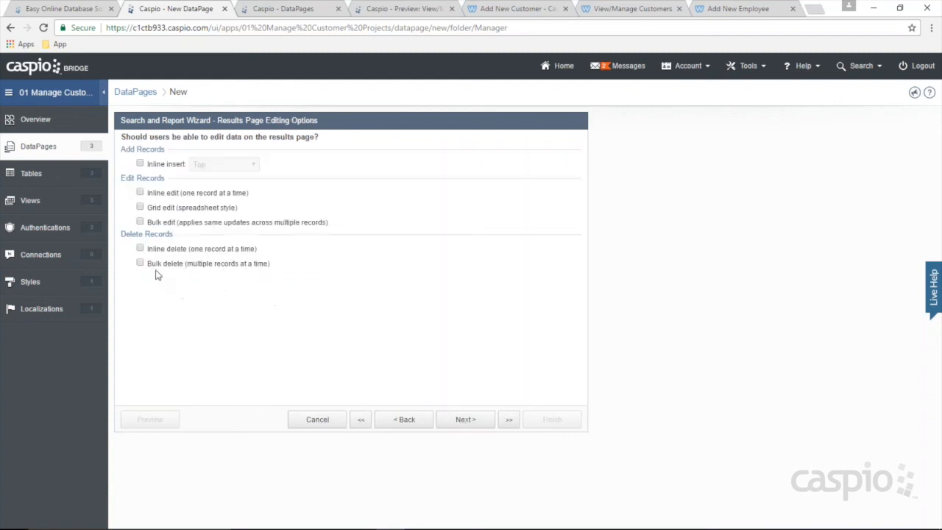
# Step: Allow inline insert, inline edit, grid edit, bulk edit, inline delete and bulk delete
pyautogui.click(155, 267)
pyautogui.click(154, 251)
pyautogui.click(156, 221)
pyautogui.click(155, 206)
pyautogui.click(156, 193)
pyautogui.click(156, 164)
# Step: Keep the remaining results settings, choose No Details Page, and finish the report
pyautogui.click(465, 423)
pyautogui.click(465, 423)
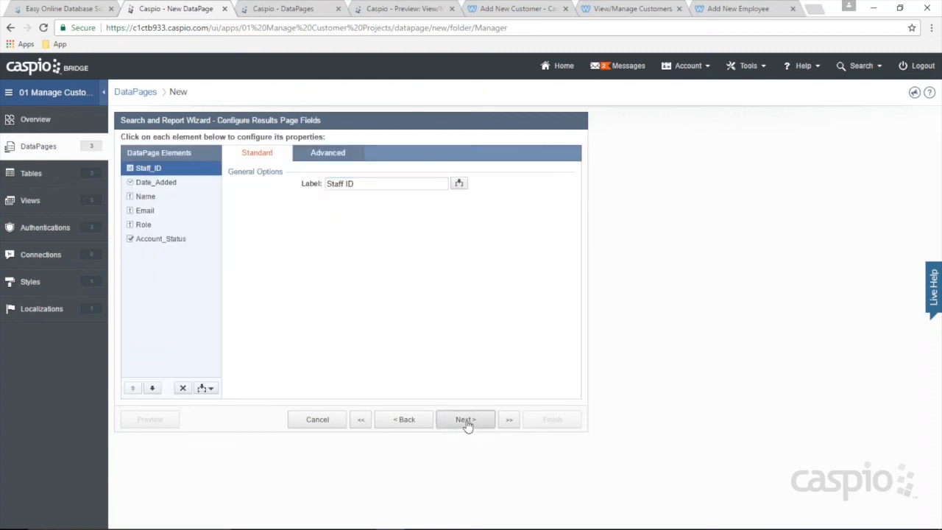
pyautogui.click(466, 421)
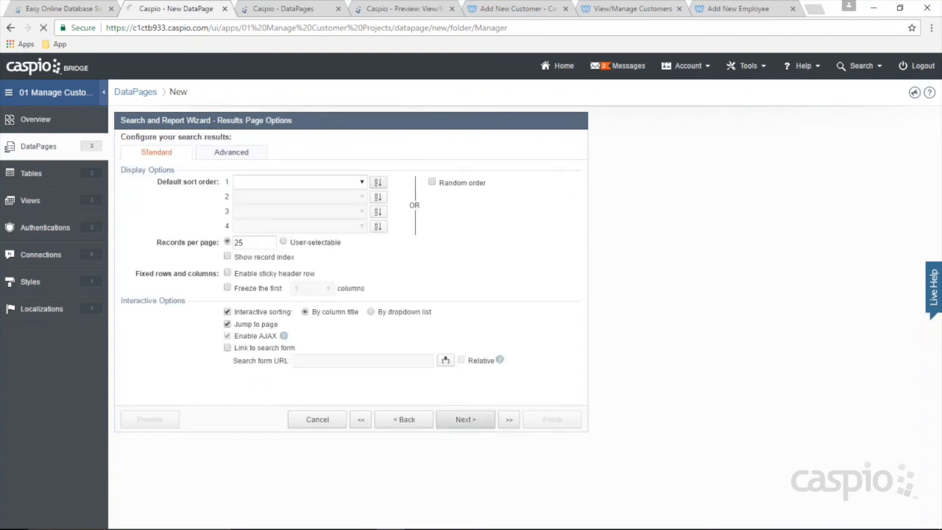
pyautogui.moveTo(258, 242); pyautogui.dragTo(196, 241)
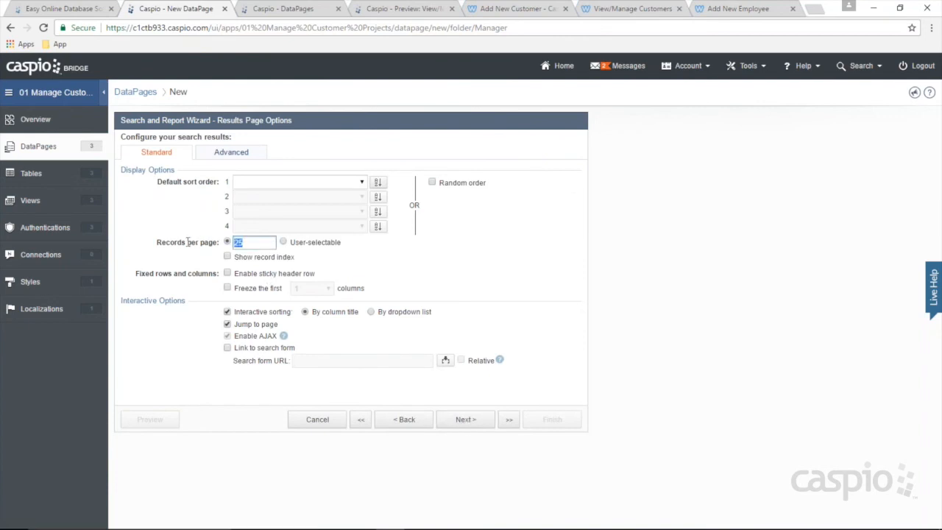
pyautogui.click(466, 421)
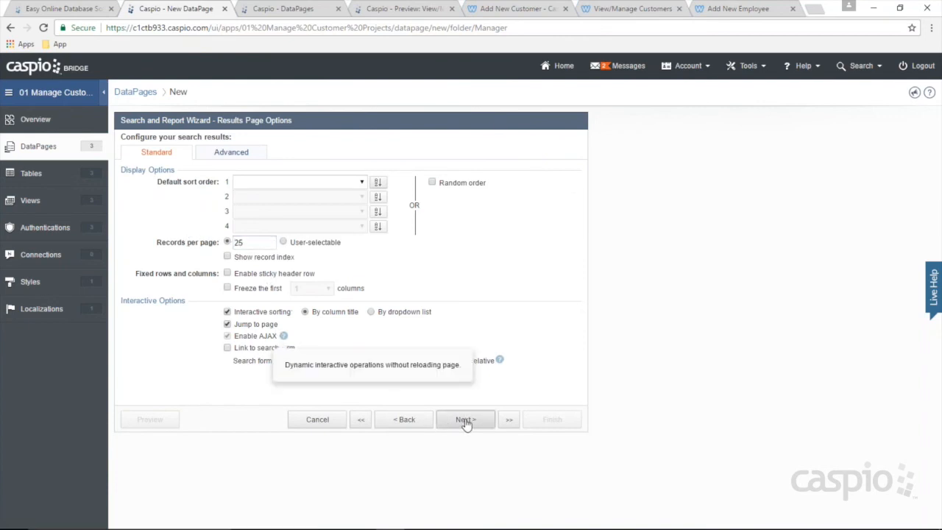
pyautogui.click(156, 230)
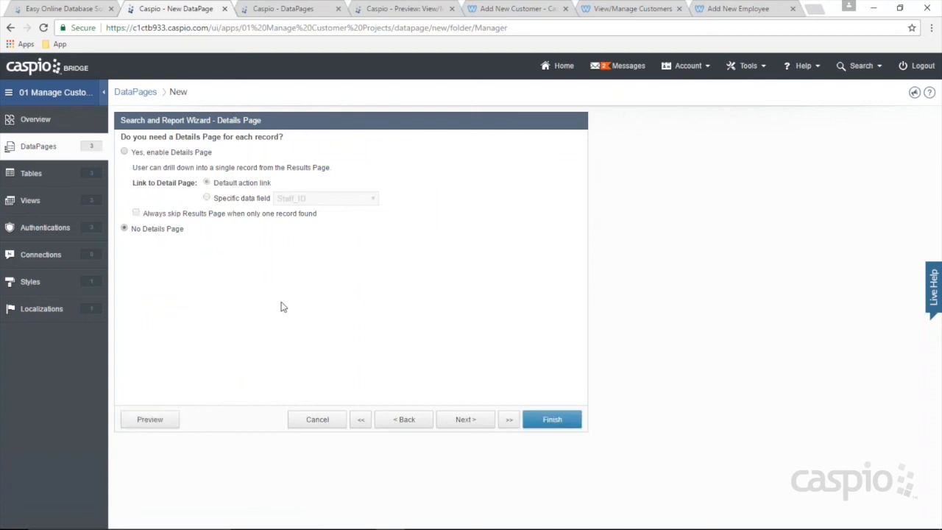
pyautogui.click(552, 420)
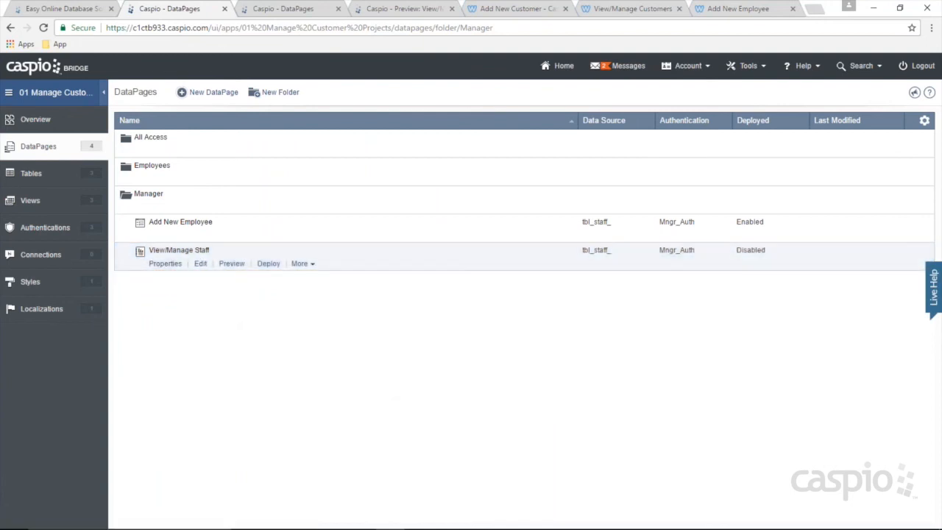
# Step: Enable View/Manage Staff as a direct-URL deployment and copy its link
pyautogui.click(268, 263)
pyautogui.click(413, 174)
pyautogui.click(385, 228)
pyautogui.click(389, 307)
pyautogui.hotkey('ctrl', 'c')
pyautogui.click(599, 429)
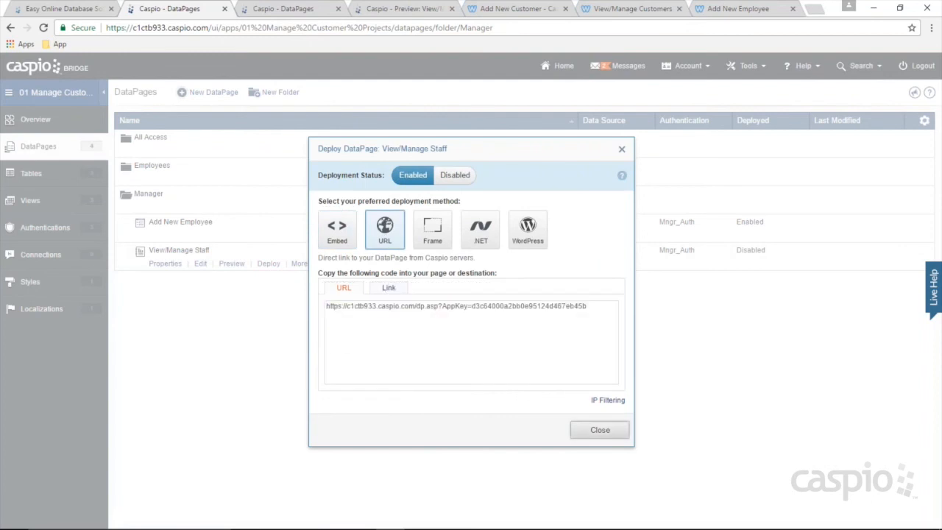
# Step: Return to the Add New Employee form and open a fresh browser tab
pyautogui.click(738, 9)
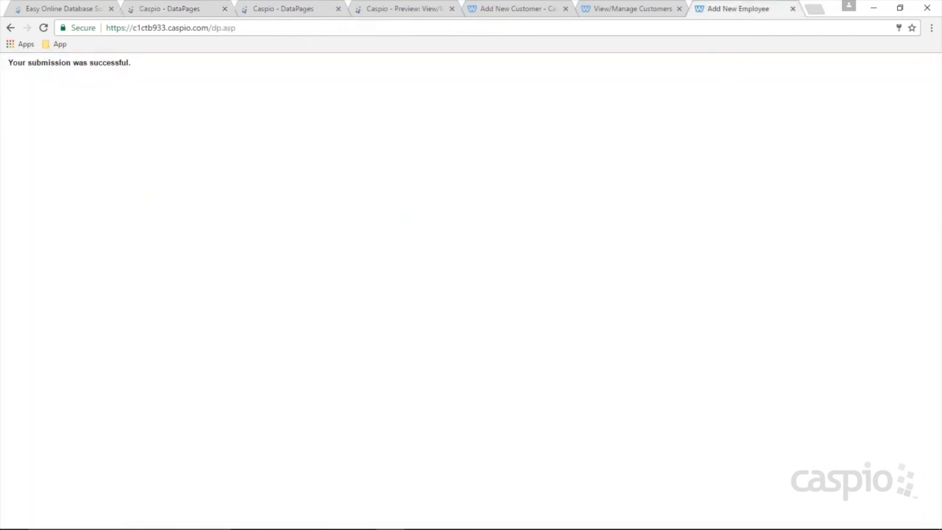
pyautogui.click(15, 31)
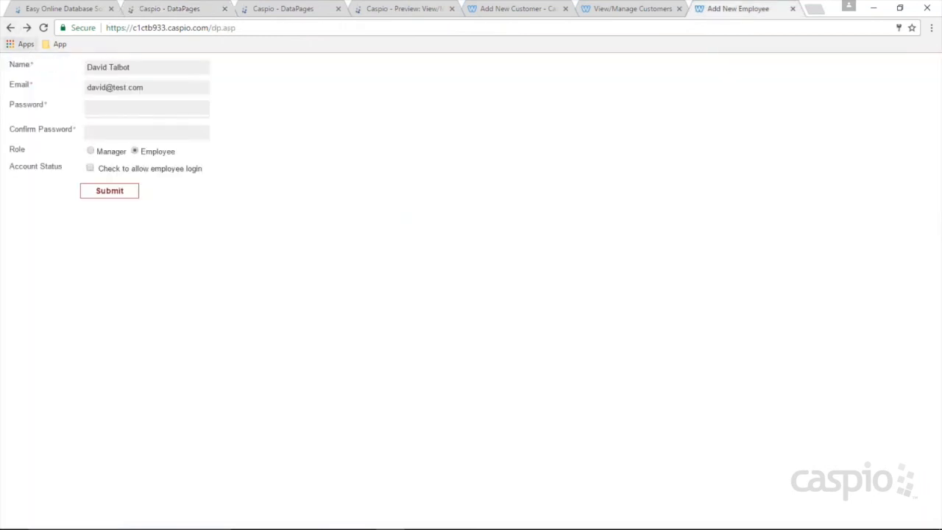
pyautogui.click(817, 8)
# Step: Load the View/Manage Staff URL and inline-edit the new employee's Account Status to Yes
pyautogui.hotkey('ctrl', 'v')
pyautogui.press('Return')
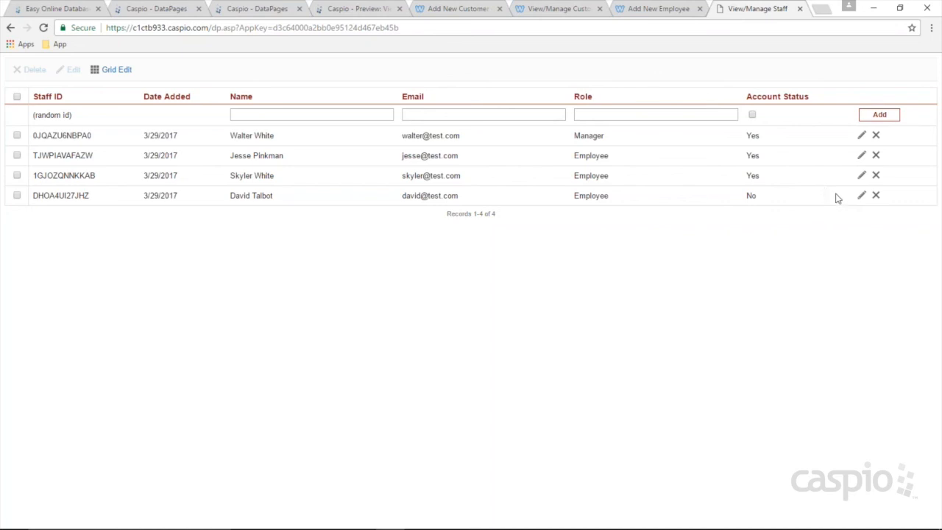
pyautogui.click(862, 196)
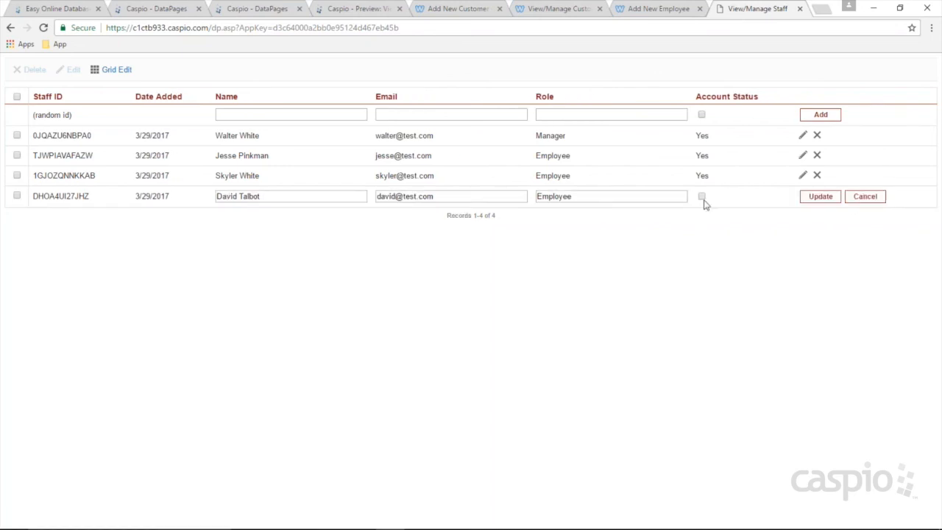
pyautogui.click(701, 195)
pyautogui.click(808, 195)
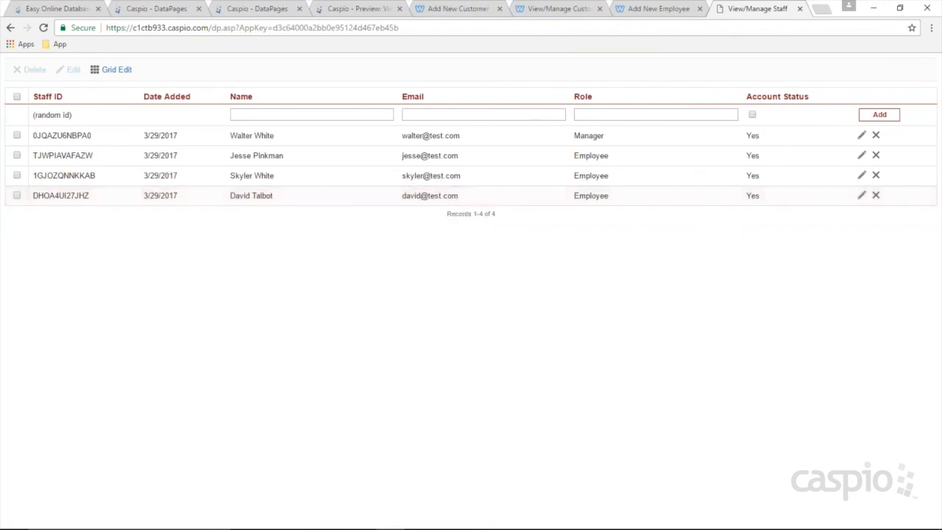
pyautogui.click(156, 8)
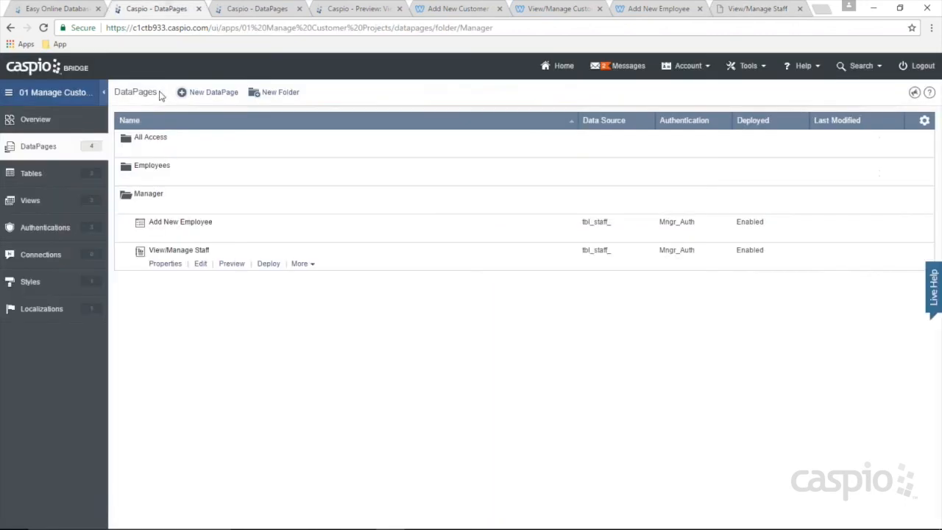
# Step: Check the new employee's activation in tbl_staff_ and the Filter_Active_Emplys view
pyautogui.click(74, 180)
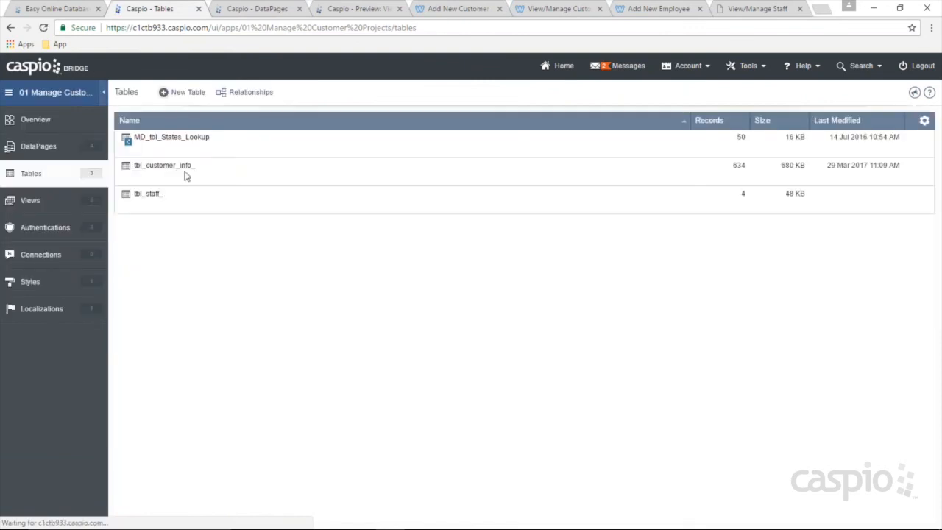
pyautogui.click(188, 207)
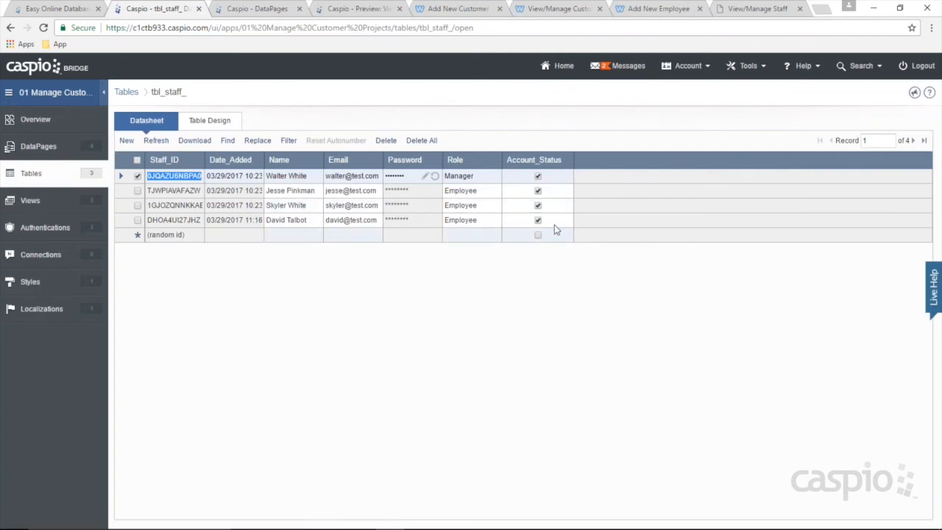
pyautogui.click(44, 201)
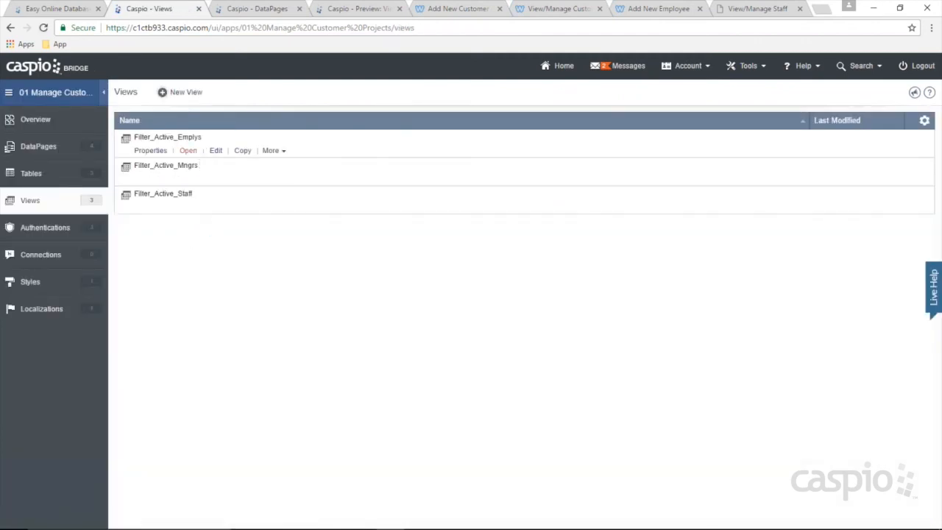
pyautogui.click(193, 152)
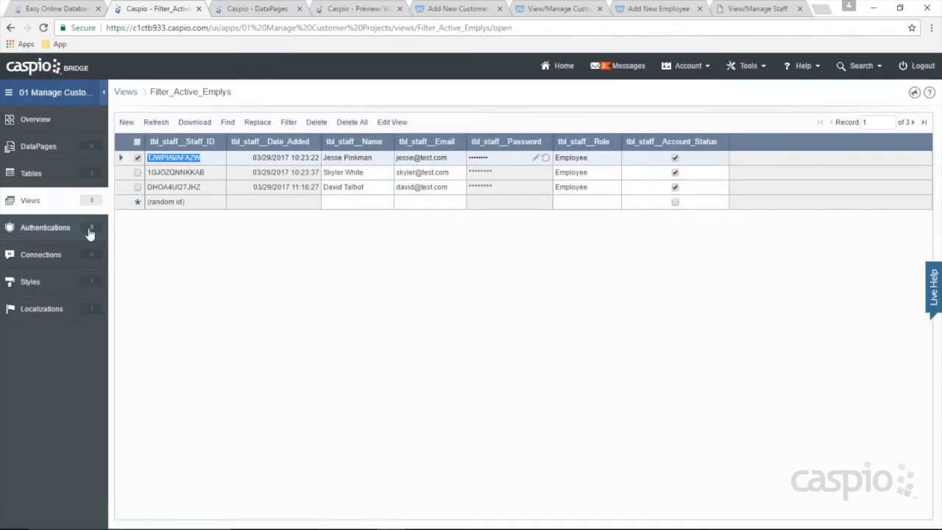
pyautogui.click(471, 9)
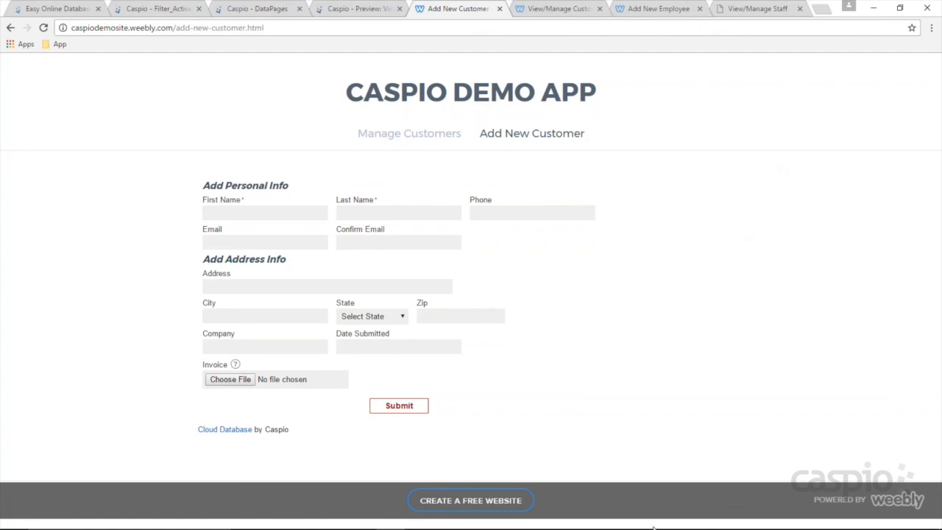
# Step: Highlight each Manager and Employee requirement line in the classnotes file
pyautogui.click(434, 517)
pyautogui.click(99, 289)
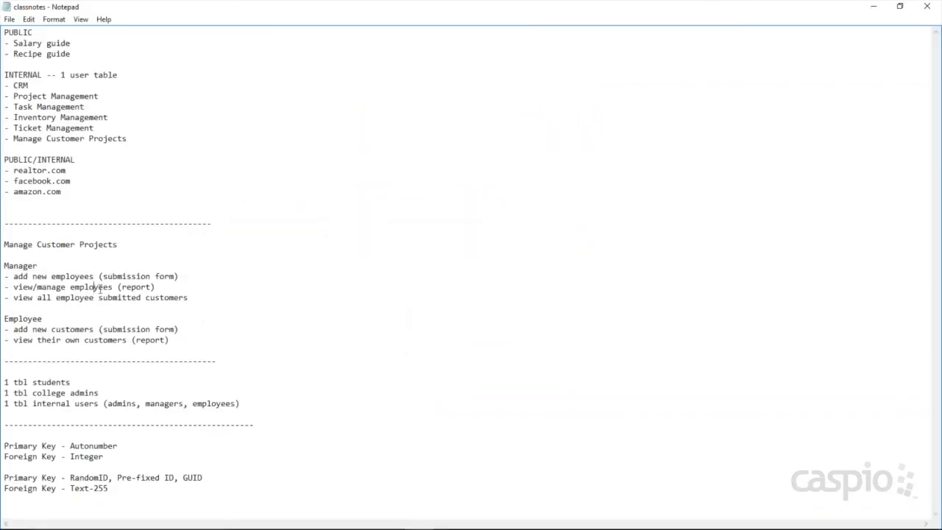
pyautogui.moveTo(165, 288); pyautogui.dragTo(15, 289)
pyautogui.moveTo(179, 277); pyautogui.dragTo(6, 279)
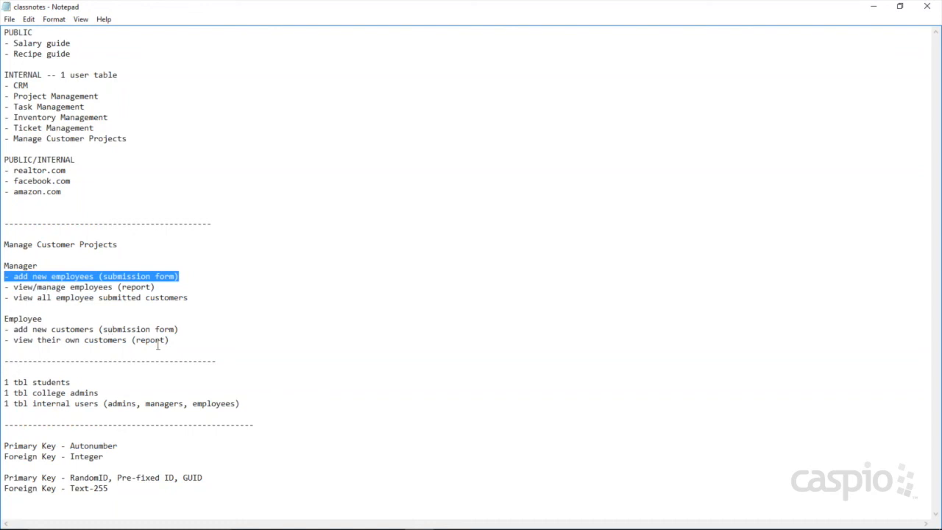
pyautogui.moveTo(188, 329); pyautogui.dragTo(6, 329)
pyautogui.moveTo(179, 340); pyautogui.dragTo(6, 340)
pyautogui.moveTo(188, 297); pyautogui.dragTo(13, 297)
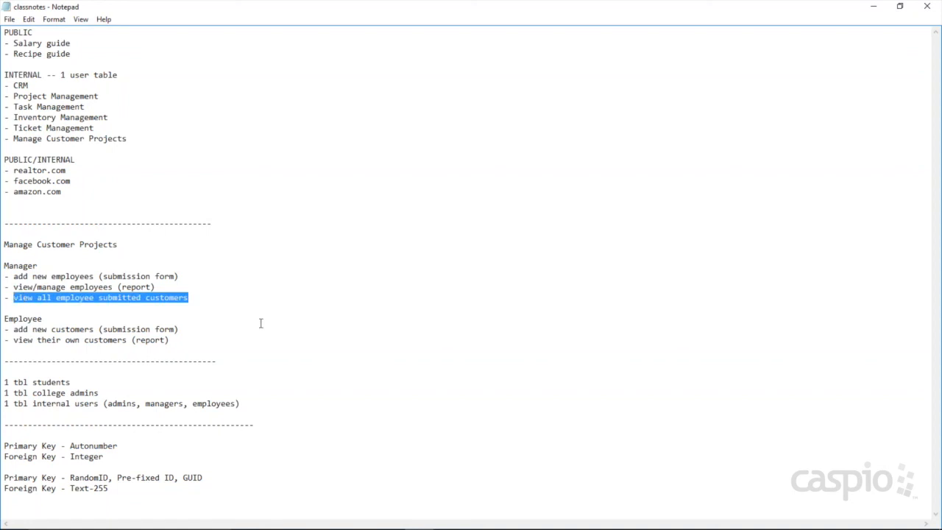